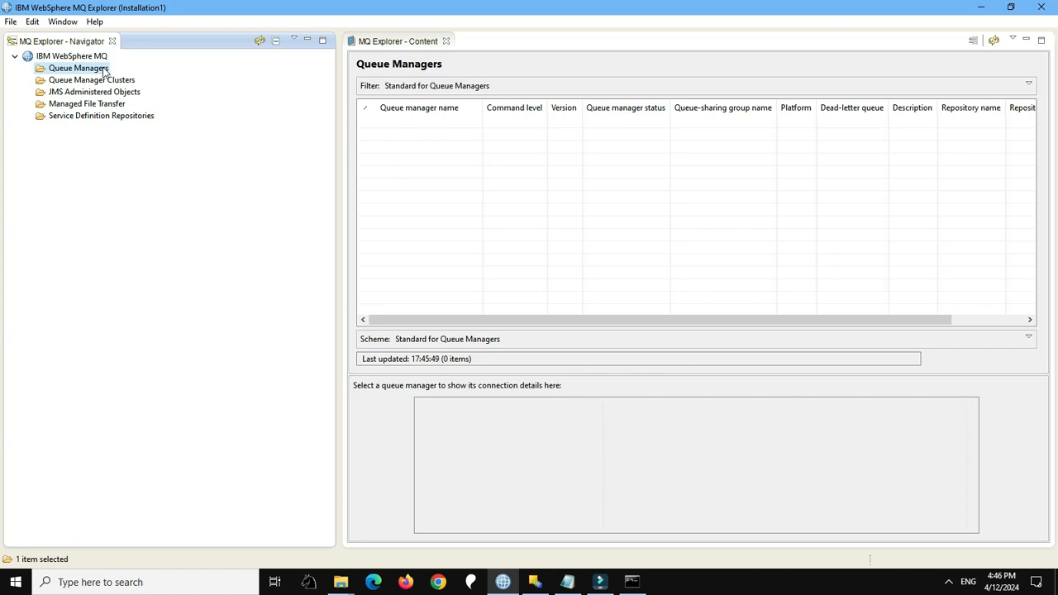
Step: Create a queue manager named QMGR with default logging, a server-connection channel and a TCP/IP listener on port 1414
right_click(101, 73)
click(157, 109)
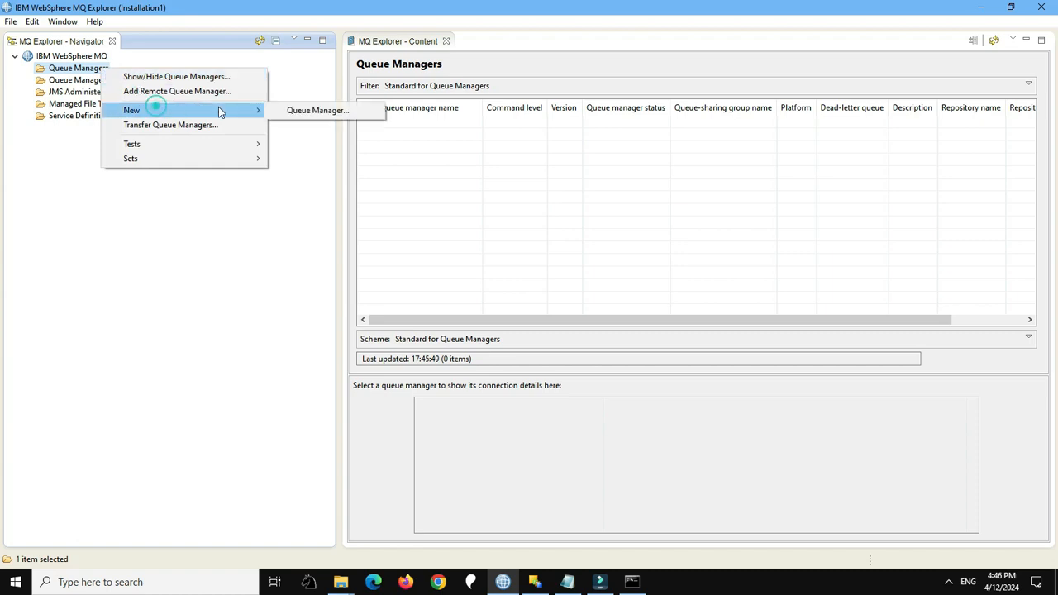
click(315, 112)
text(QMGR)
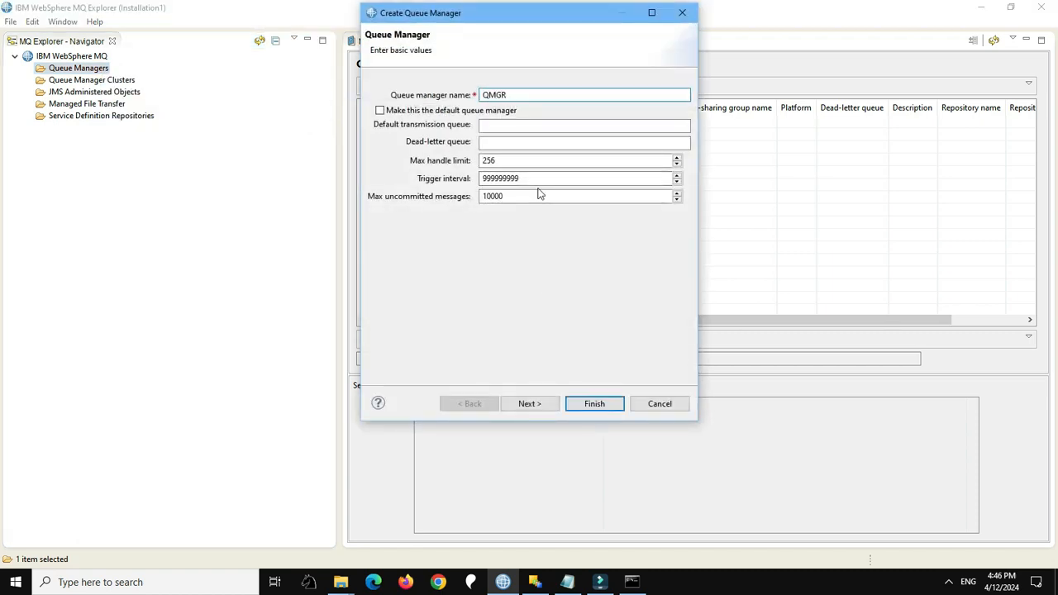
click(530, 403)
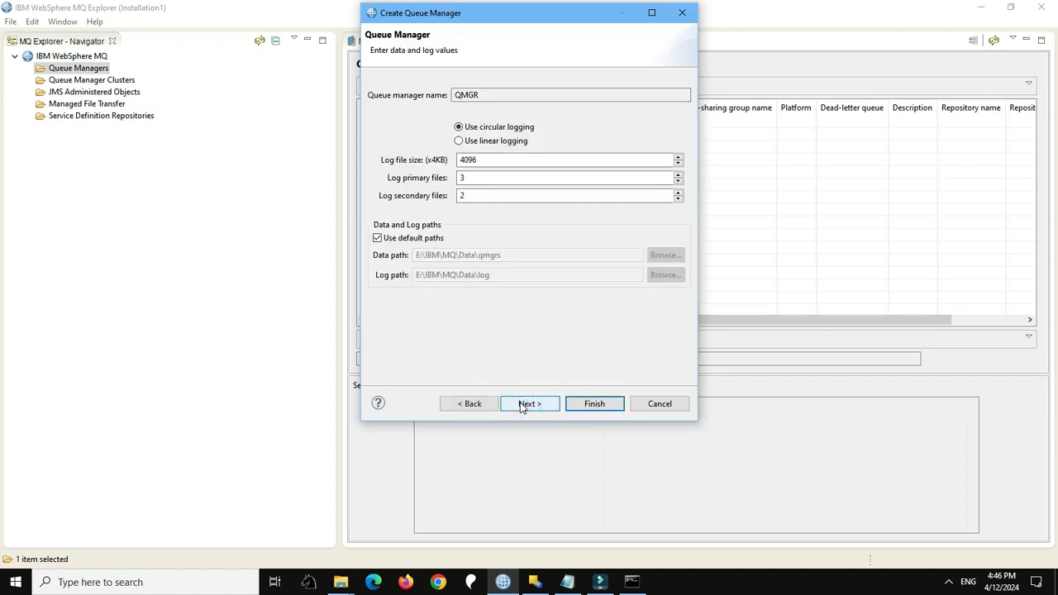
click(527, 405)
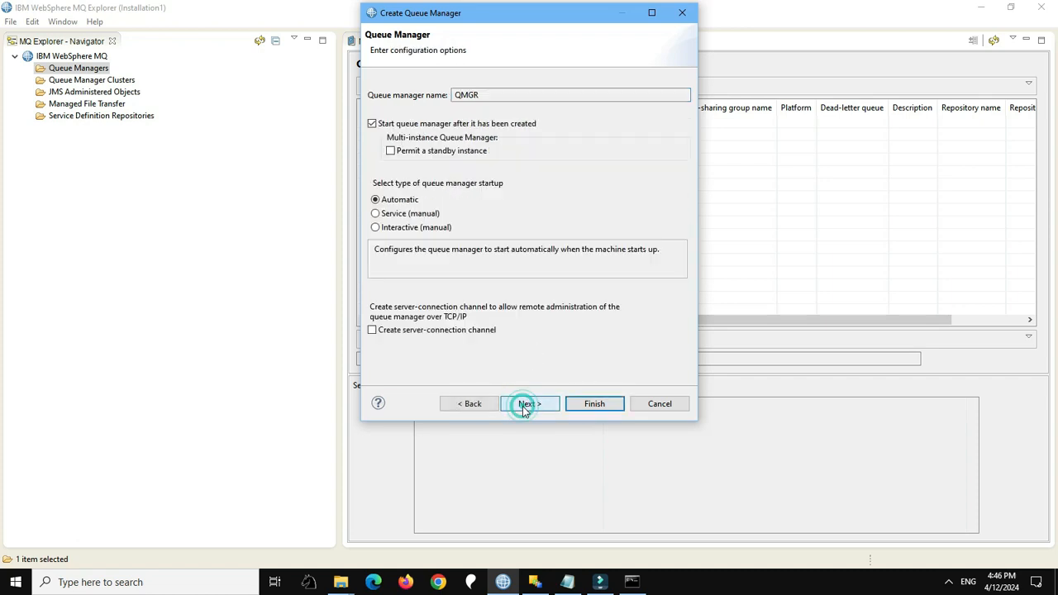
click(455, 331)
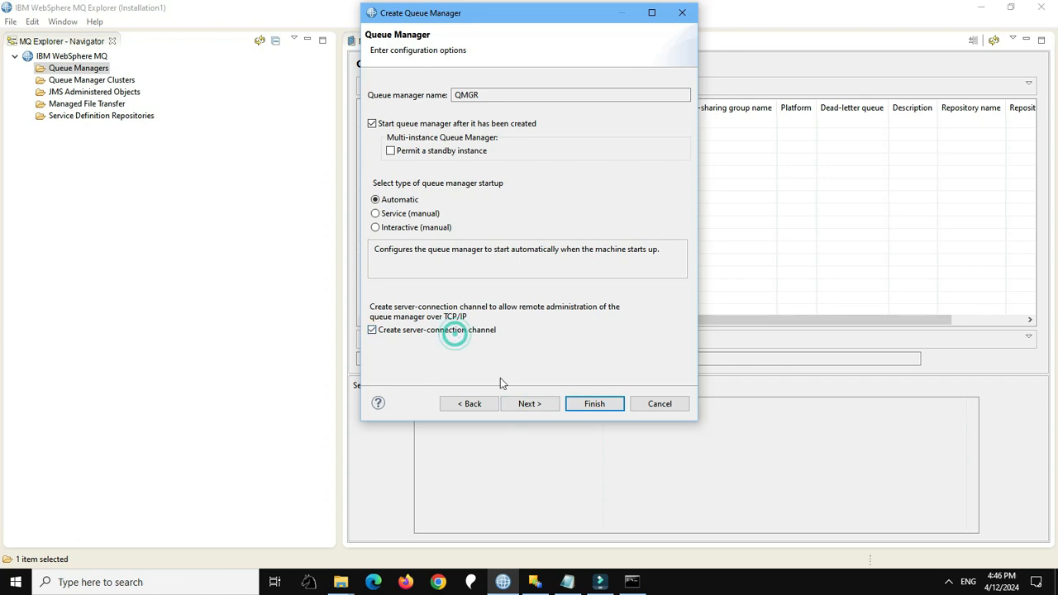
click(529, 404)
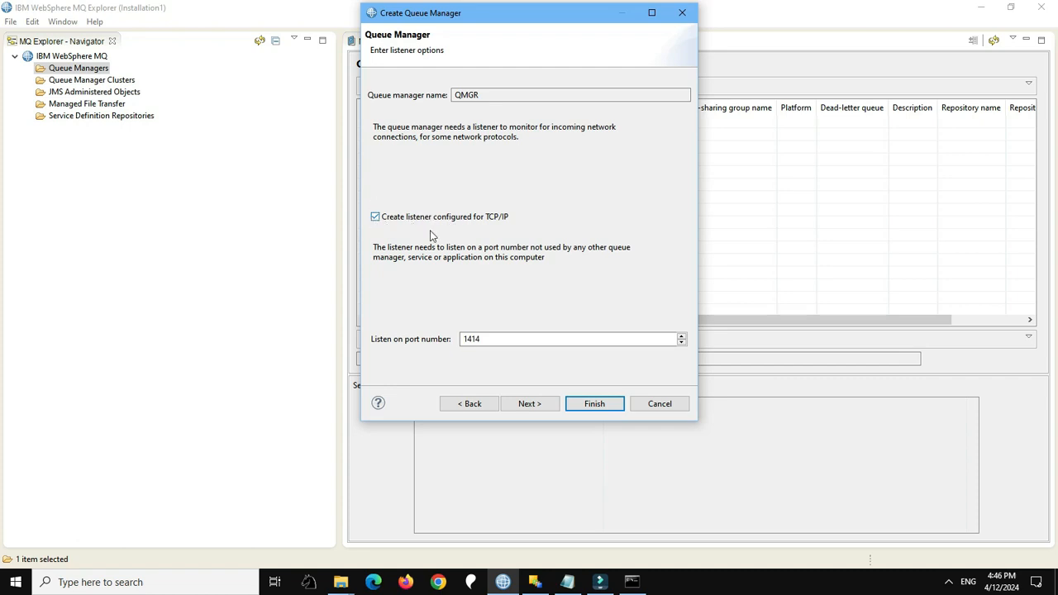
click(554, 407)
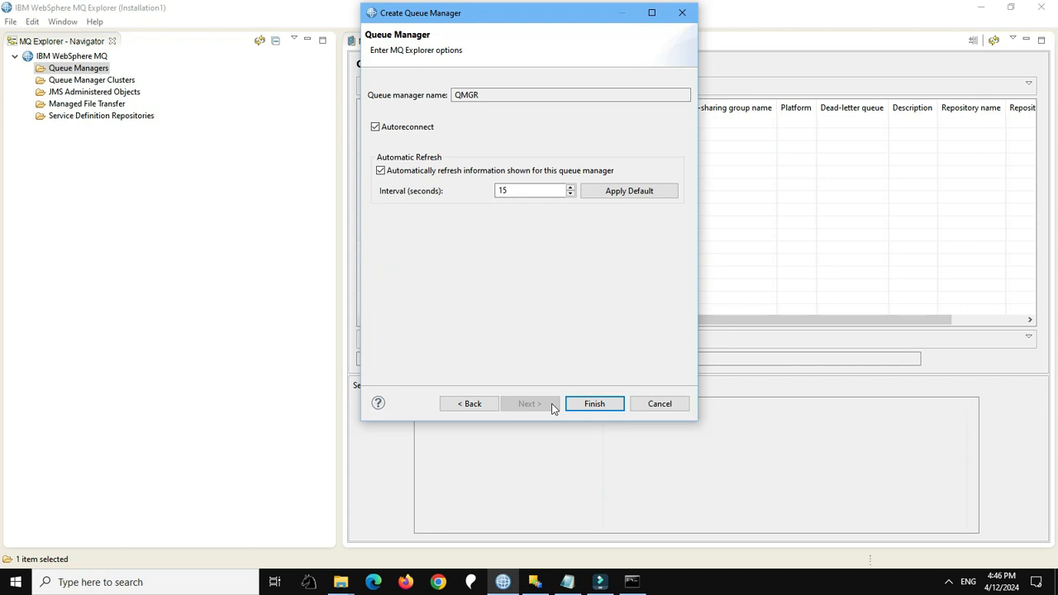
click(584, 404)
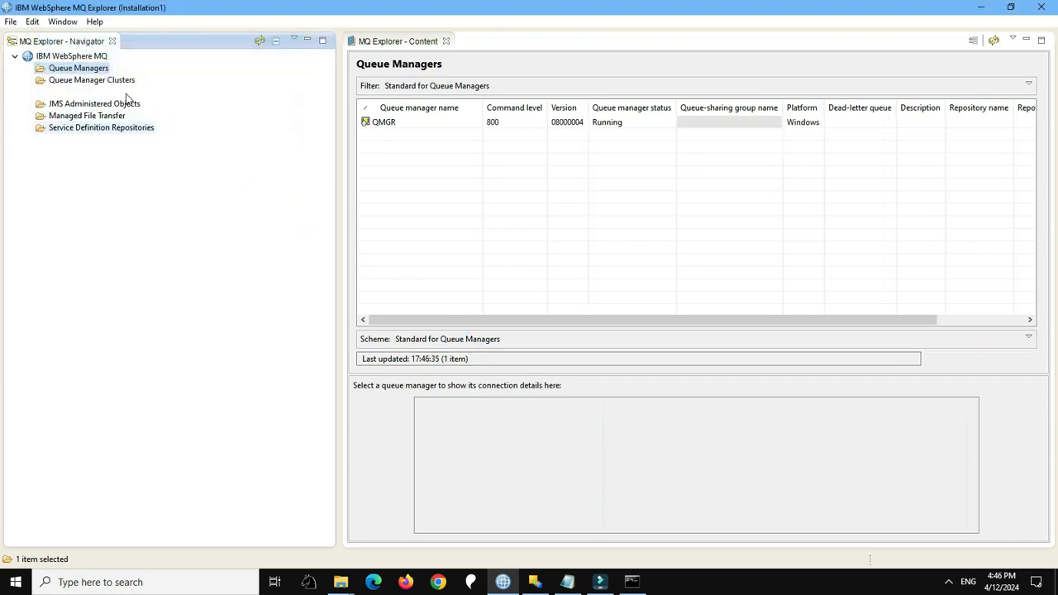
Step: Create a server-connection channel named CHANNEL1 in QMGR, keeping the default TCP transmission protocol
click(40, 80)
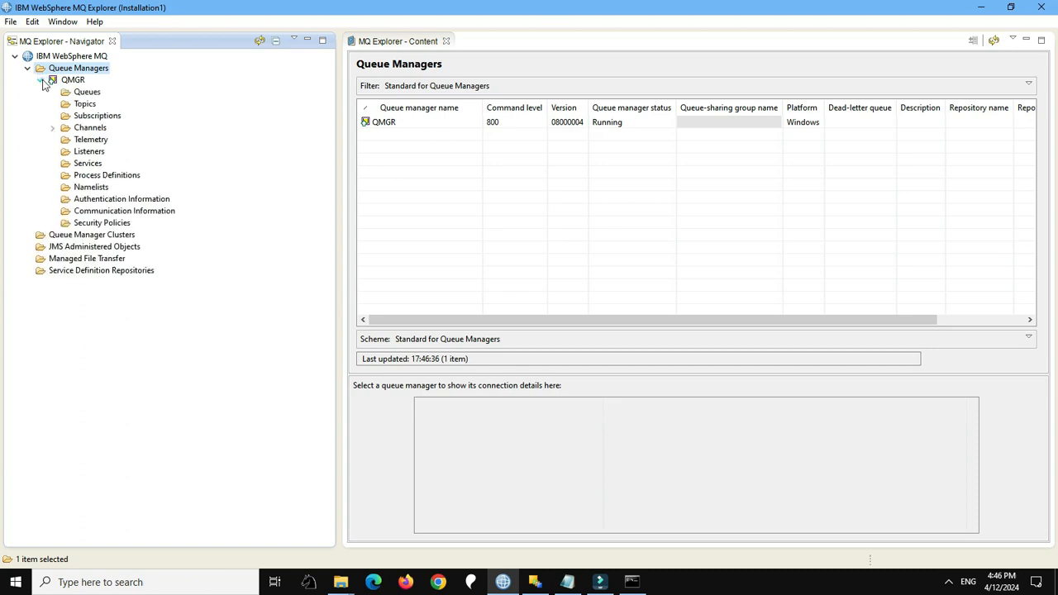
click(88, 128)
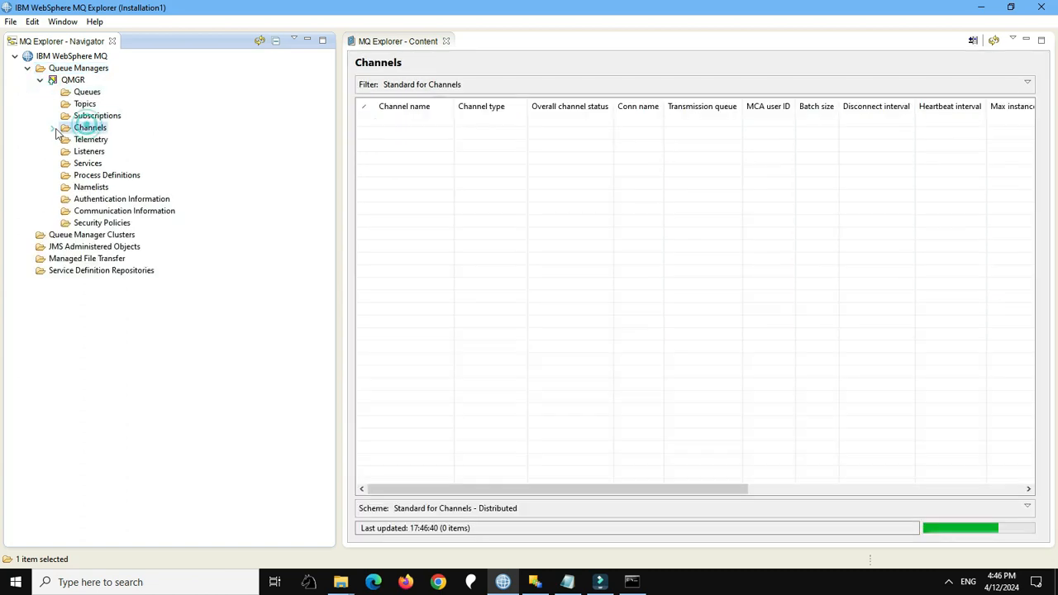
click(53, 129)
click(410, 149)
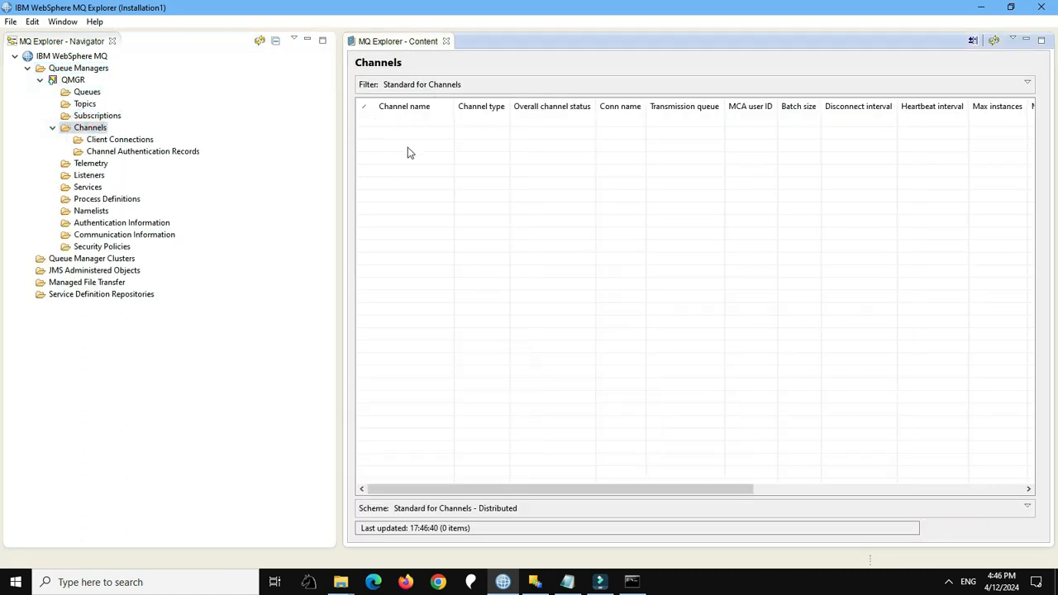
right_click(104, 130)
mouse_move(149, 136)
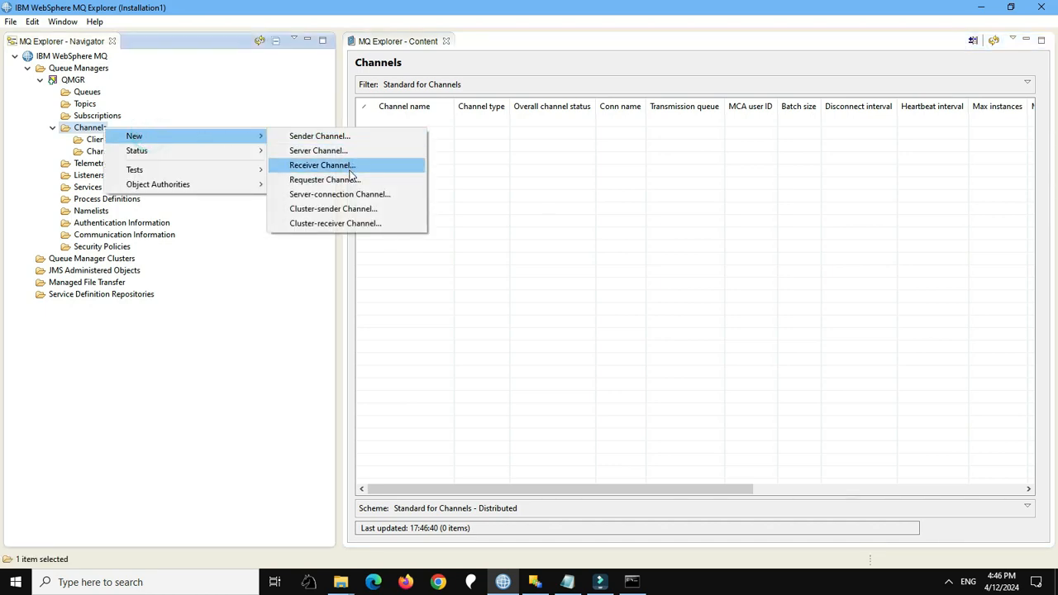
click(358, 195)
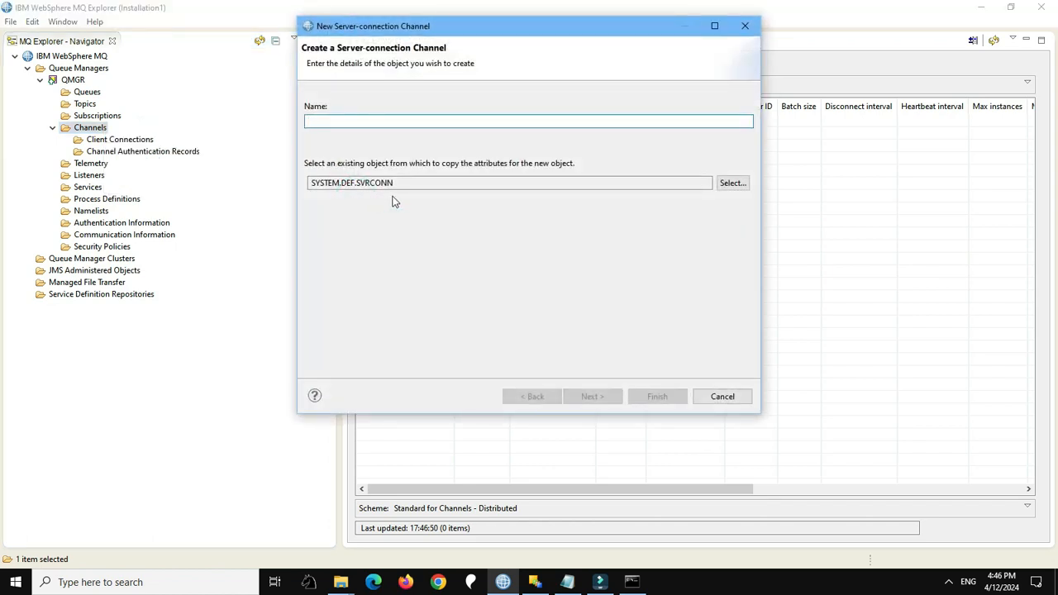
text(CHANNEL1)
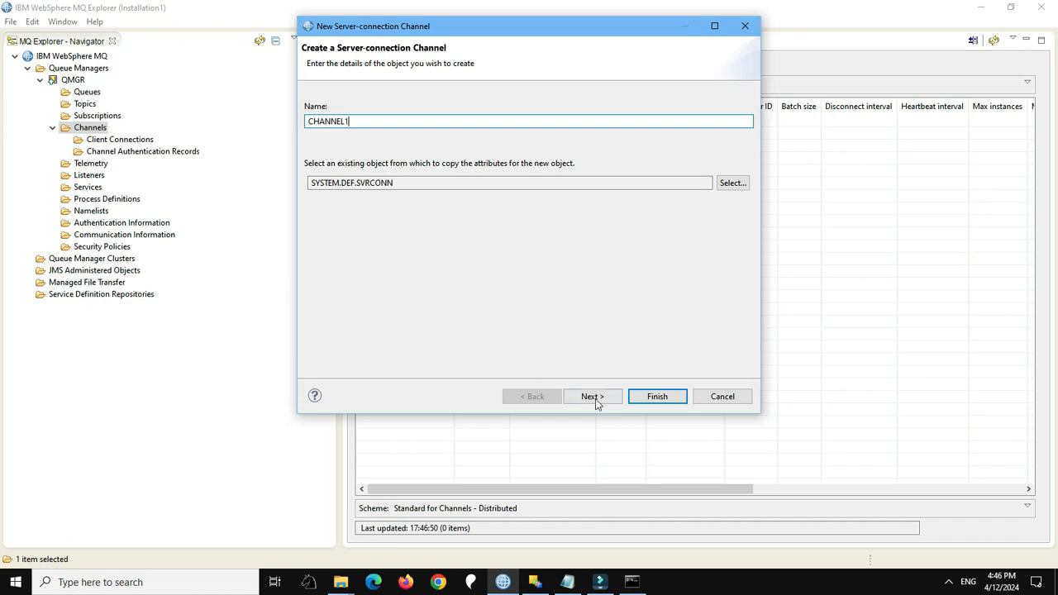
click(594, 398)
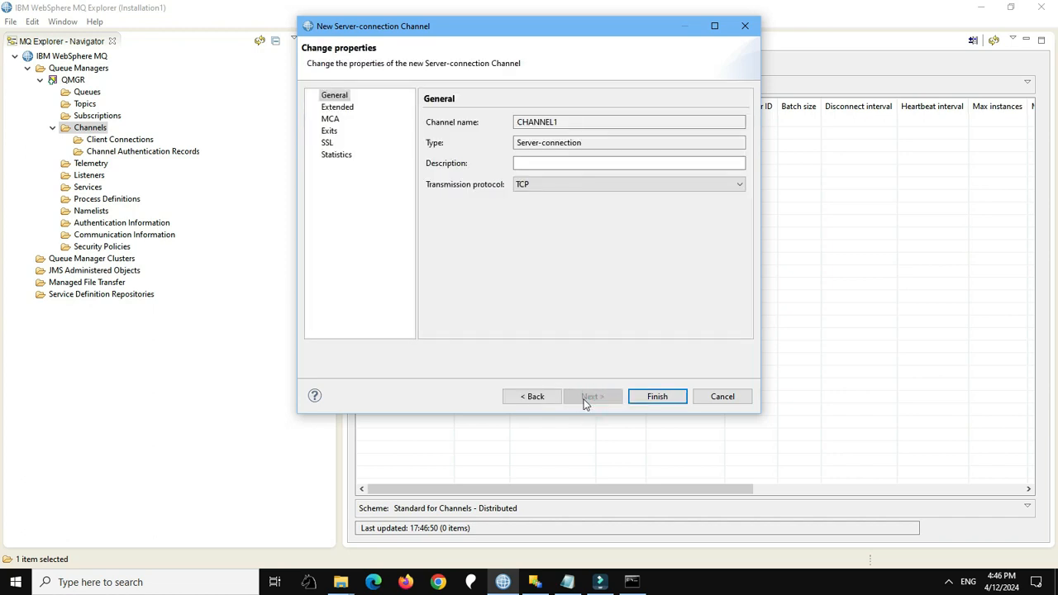
click(649, 398)
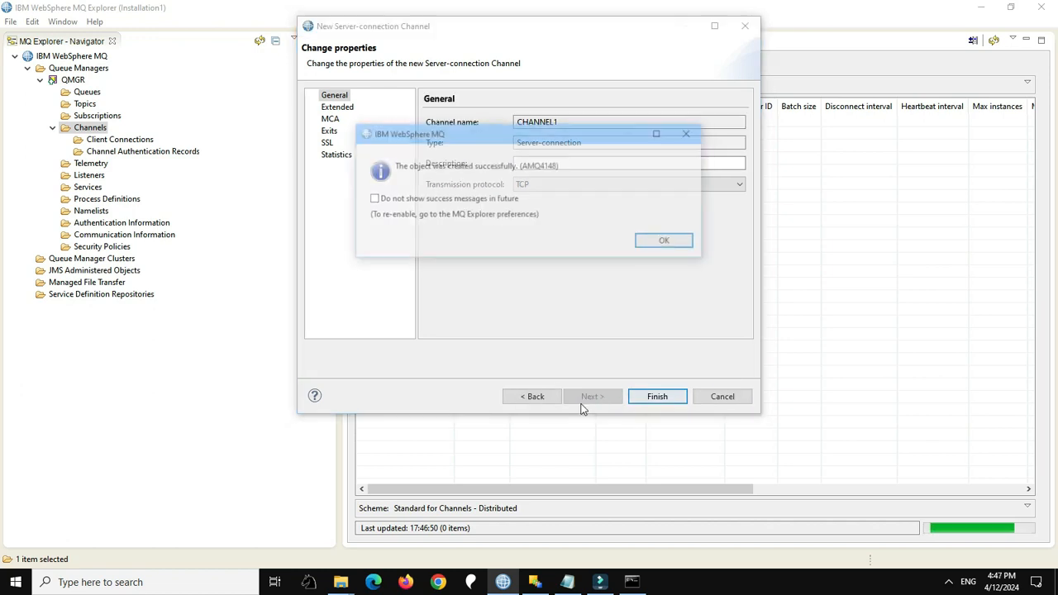
click(662, 243)
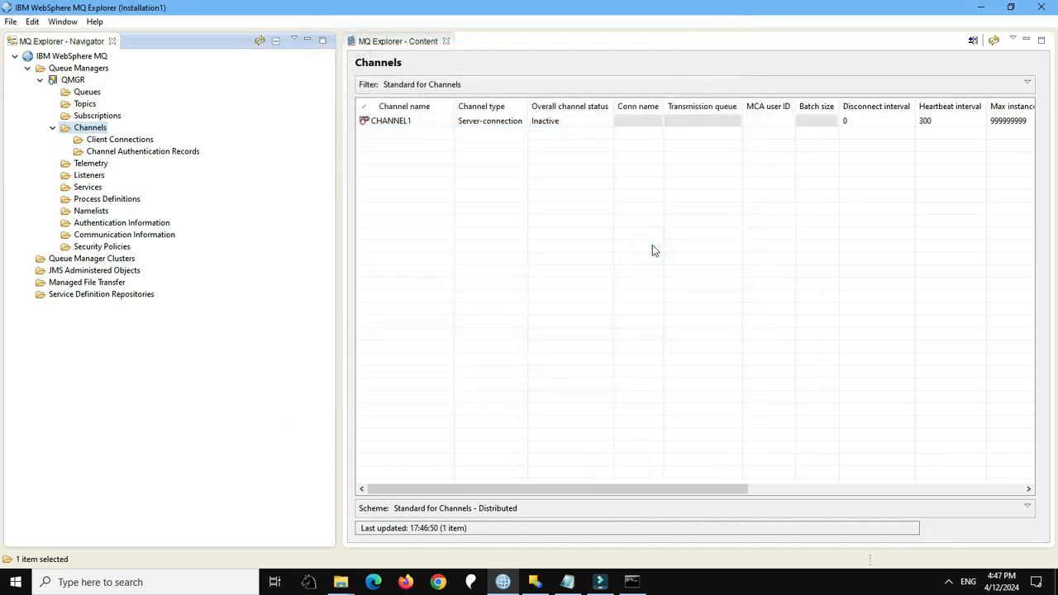
Step: Create a local queue named QUEUE1 in QMGR with its default persistence set to Persistent
right_click(87, 92)
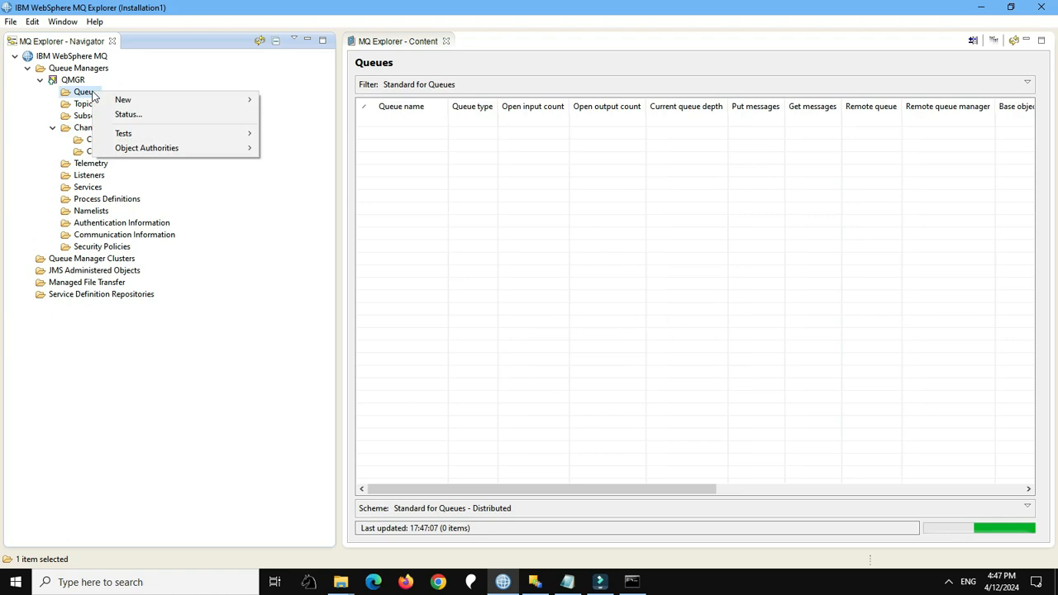
mouse_move(171, 102)
click(302, 100)
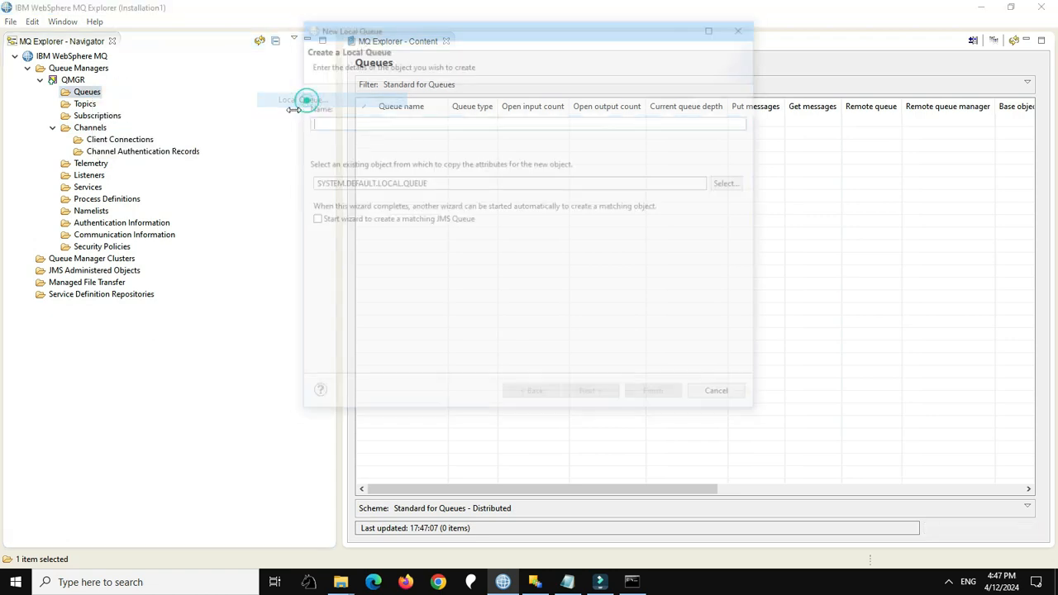
text(QUEUE1)
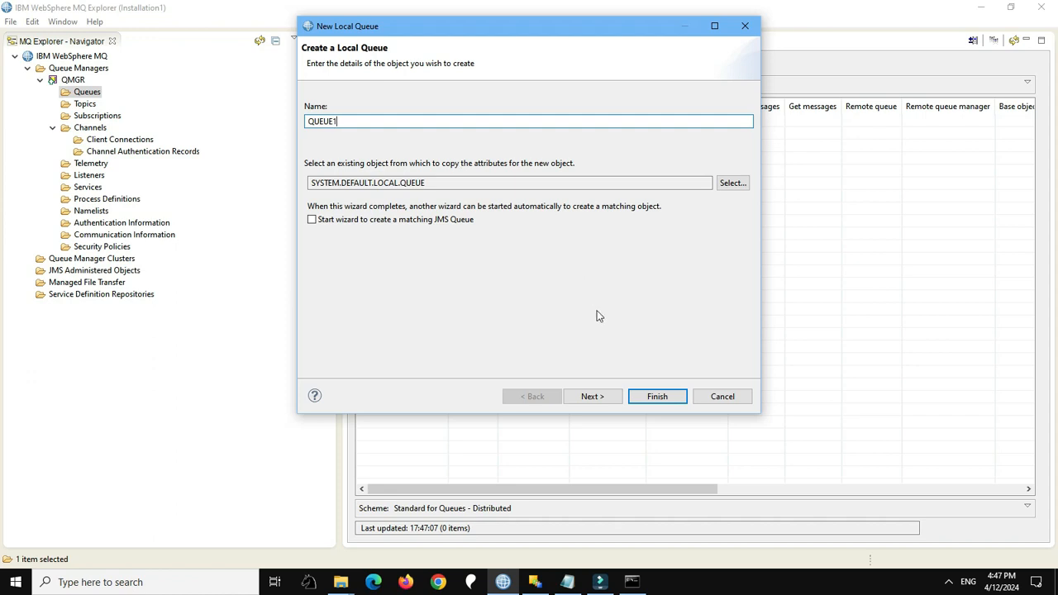
click(595, 396)
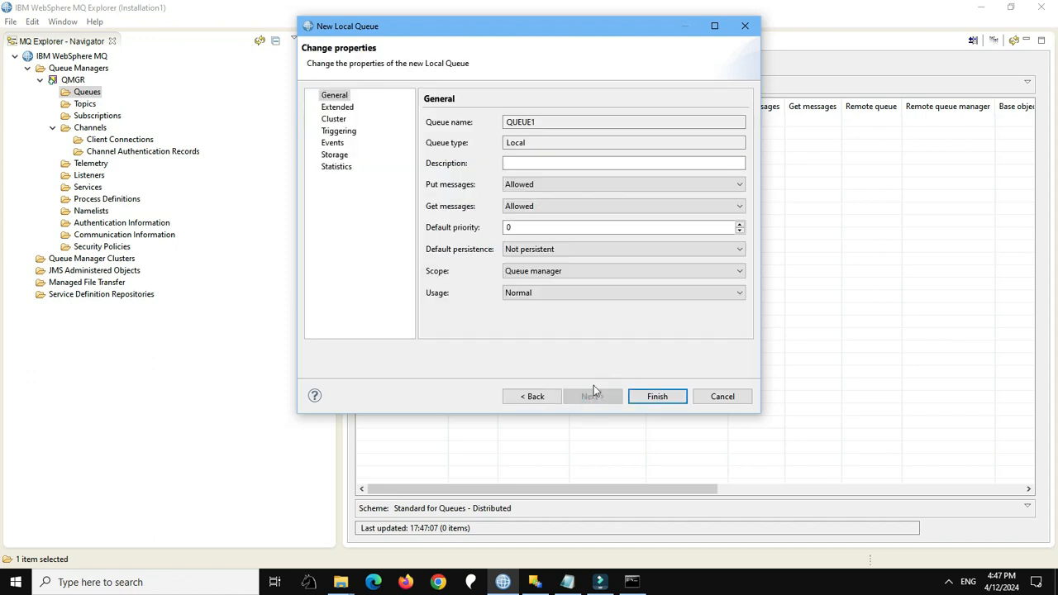
click(573, 251)
click(561, 273)
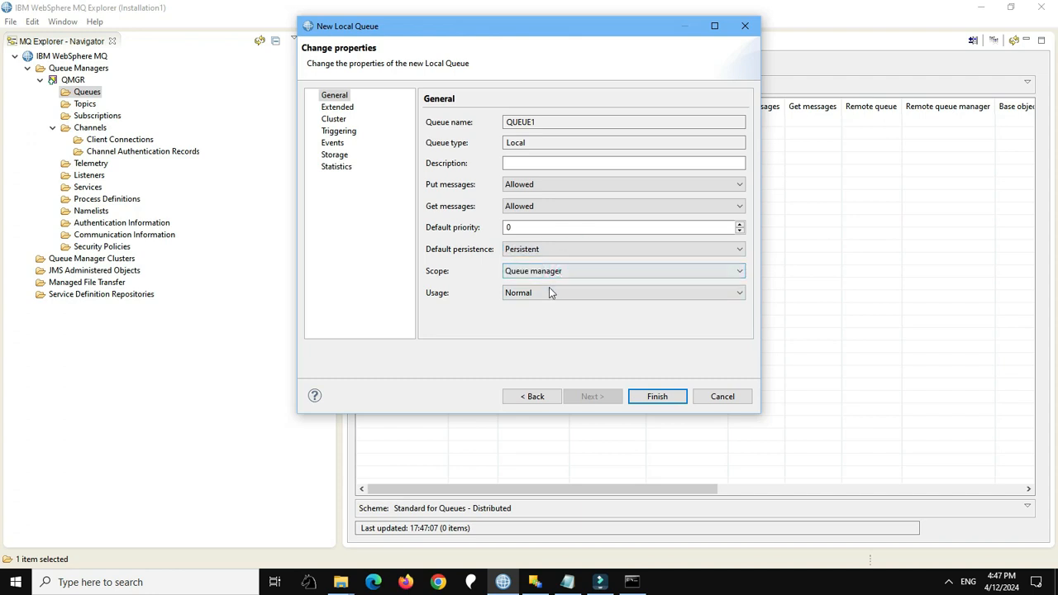
click(653, 400)
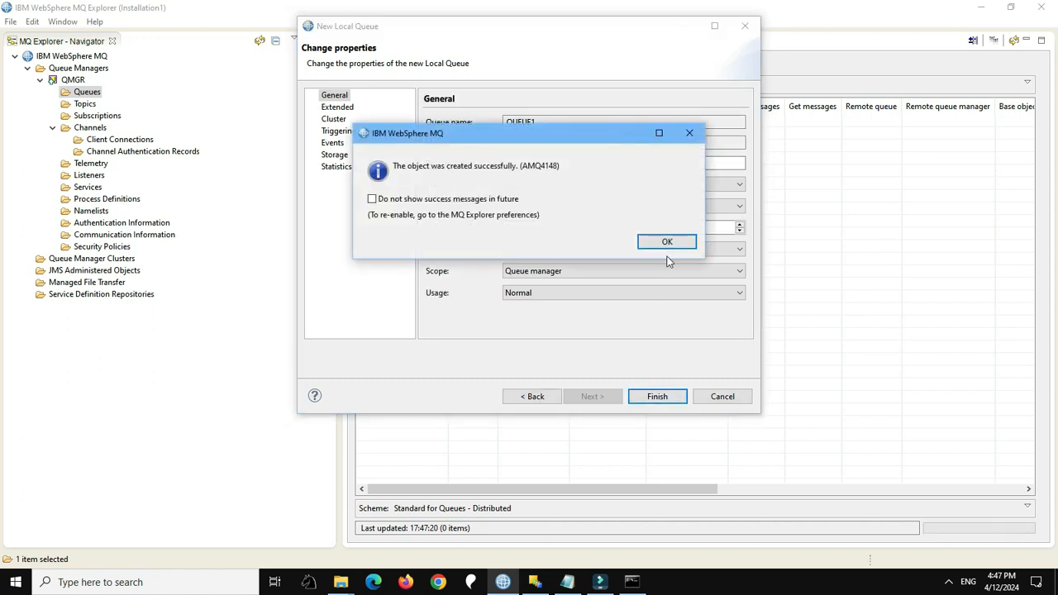
click(666, 243)
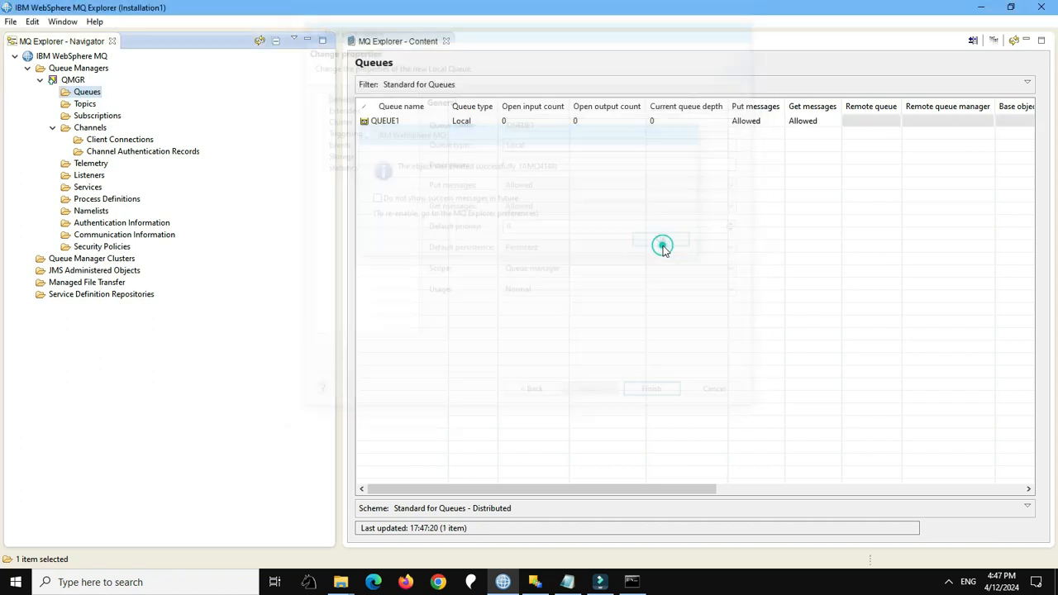
Step: Check the port of the TCP listener under QMGR's listeners
click(93, 176)
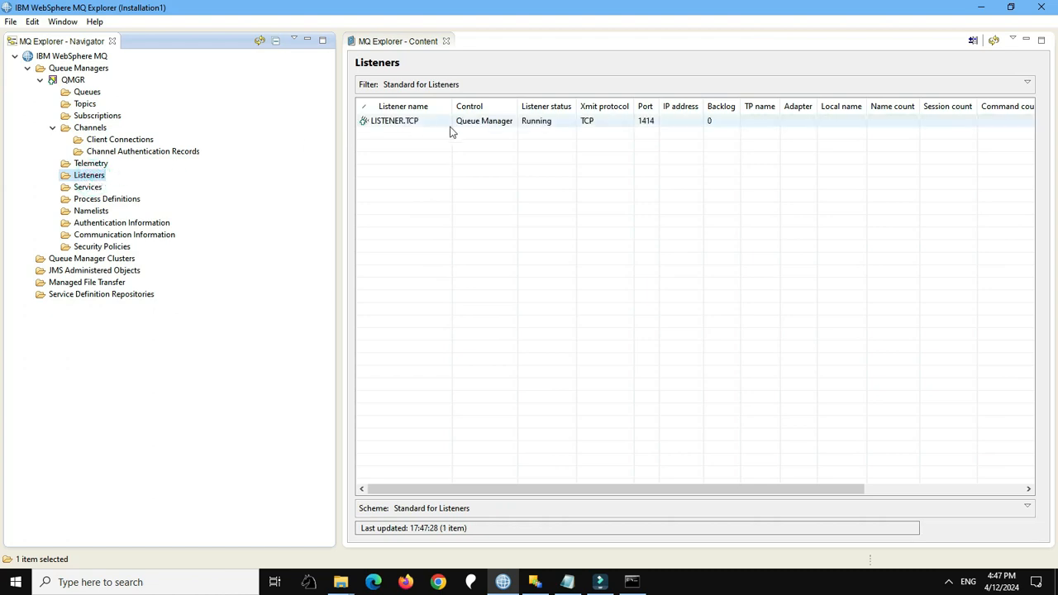
click(650, 124)
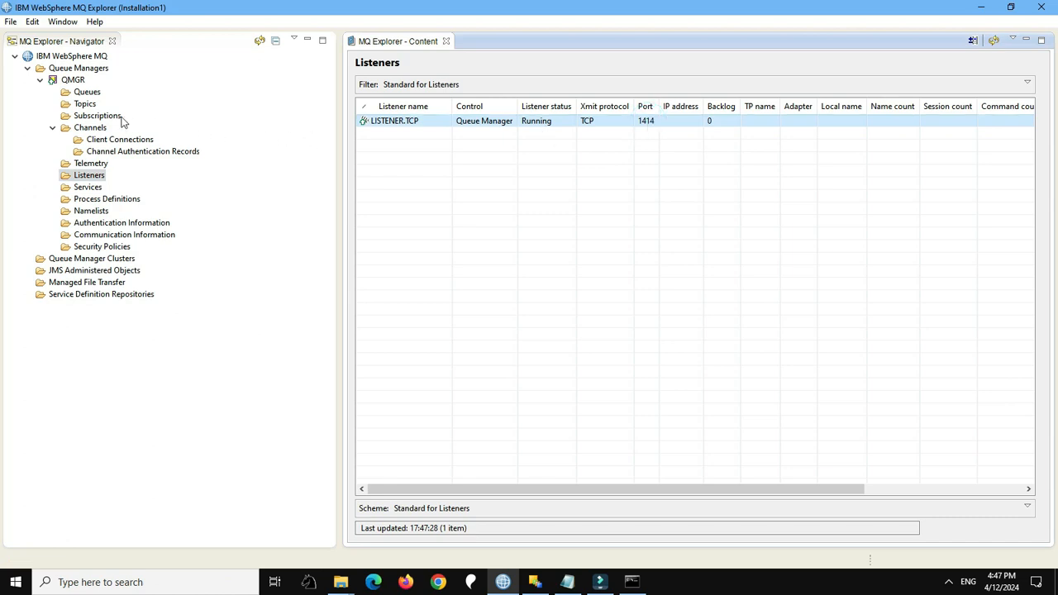
Step: Open the QMGR queue manager's general properties and check its coded character set ID
click(85, 93)
right_click(85, 92)
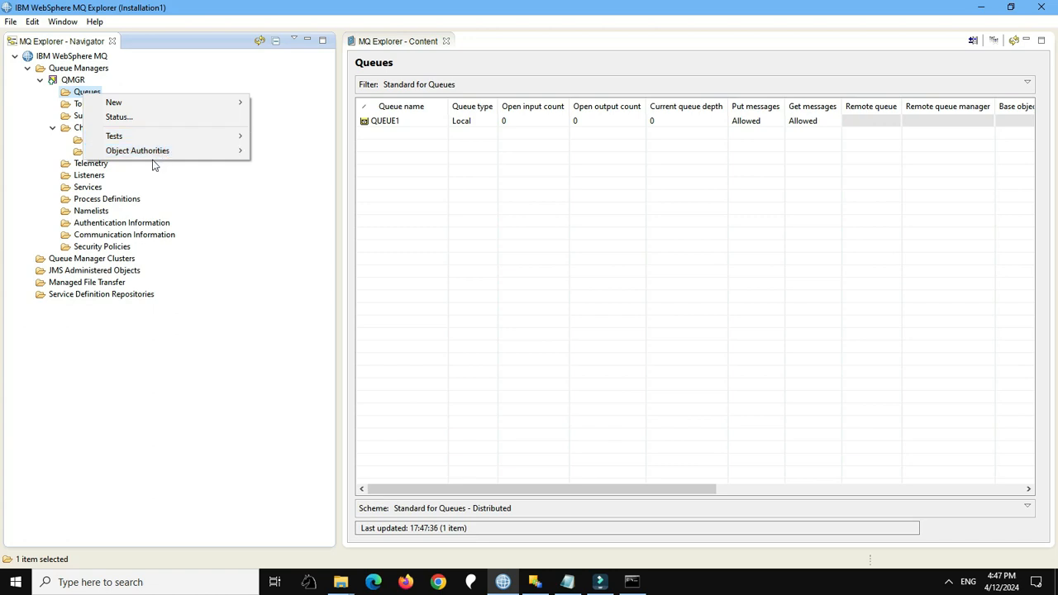
click(73, 82)
right_click(75, 87)
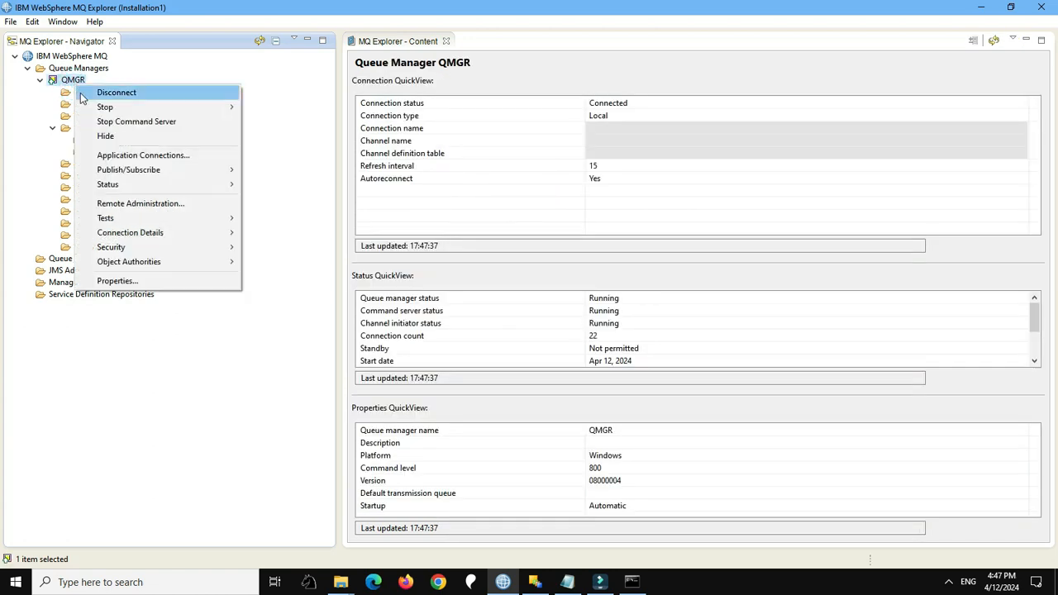
click(125, 278)
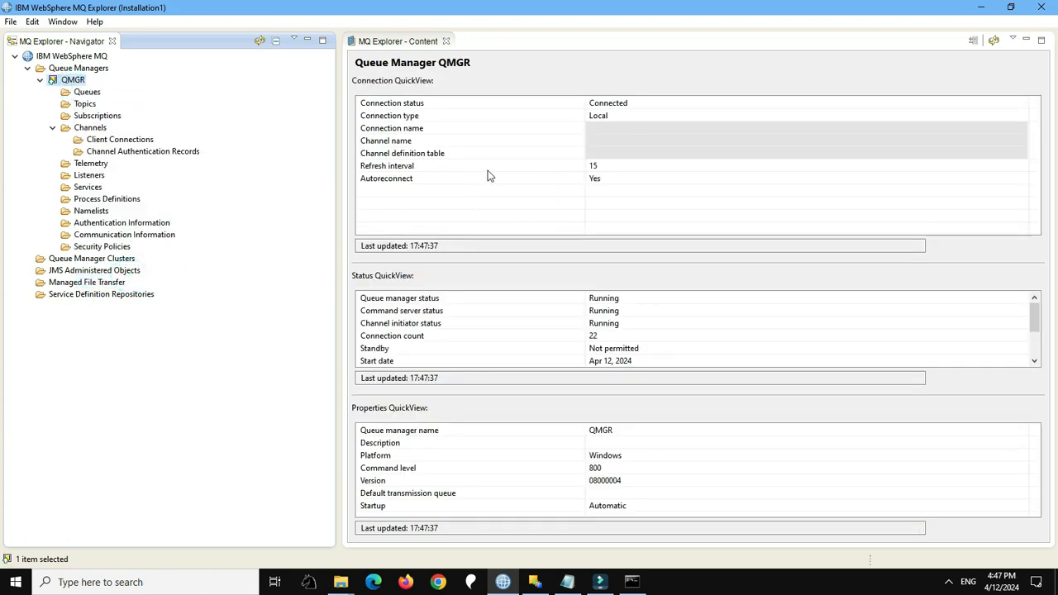
double_click(548, 127)
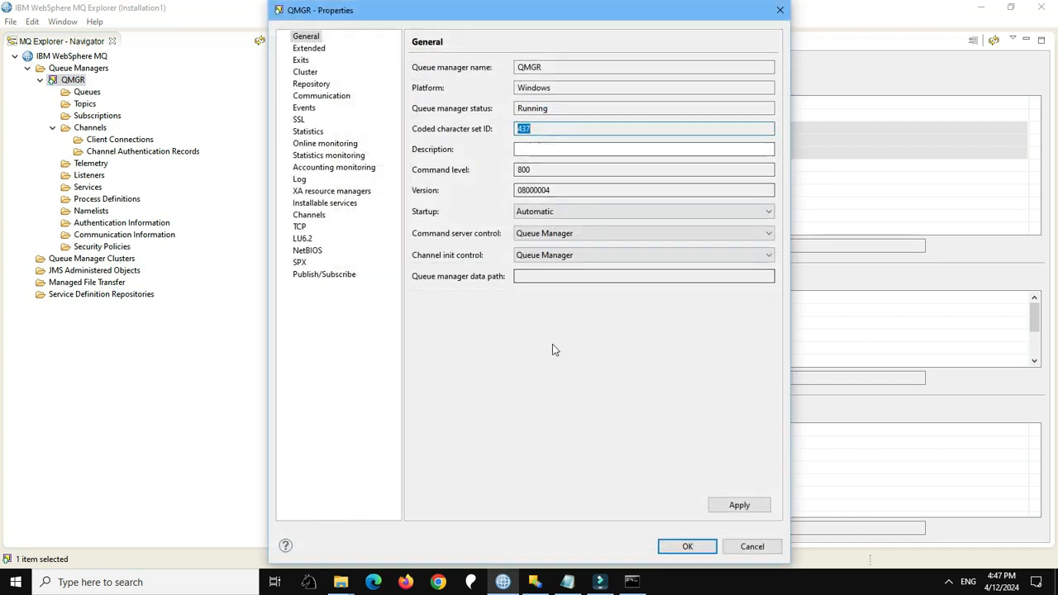
Step: Switch to Command Prompt, run "runmqsc QMGR" and set the character set with "alter QMGR CCSID(1208)"
click(632, 582)
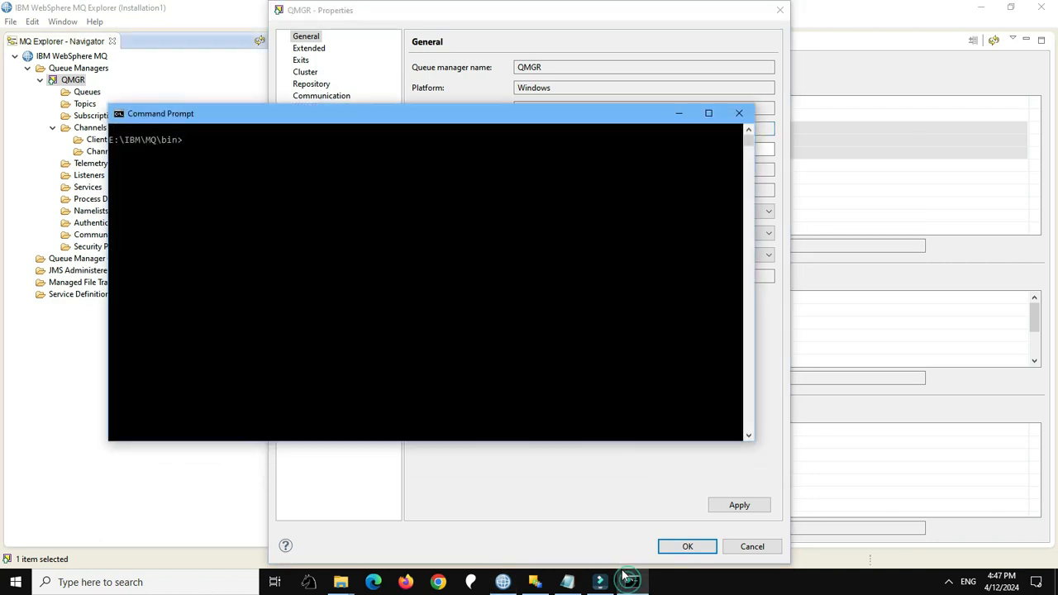
drag(591, 124, 641, 242)
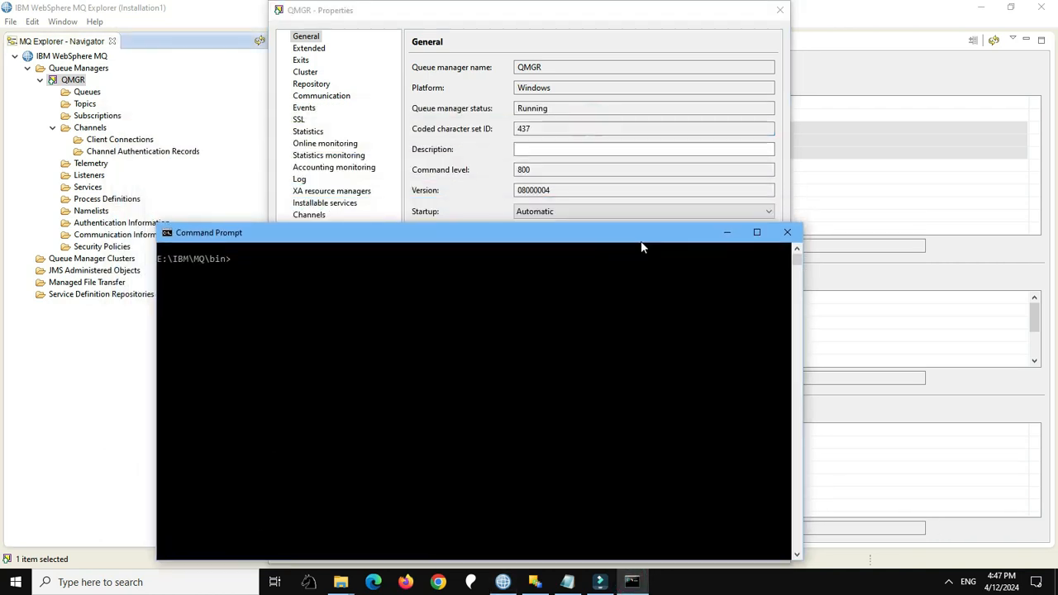
text(runmqsc QMGR)
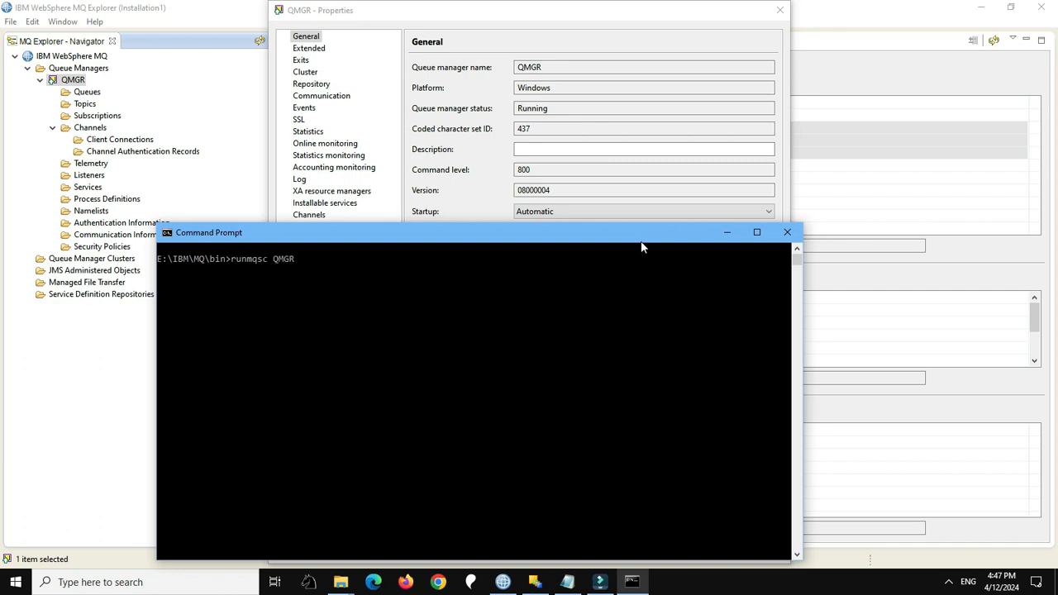
key(Return)
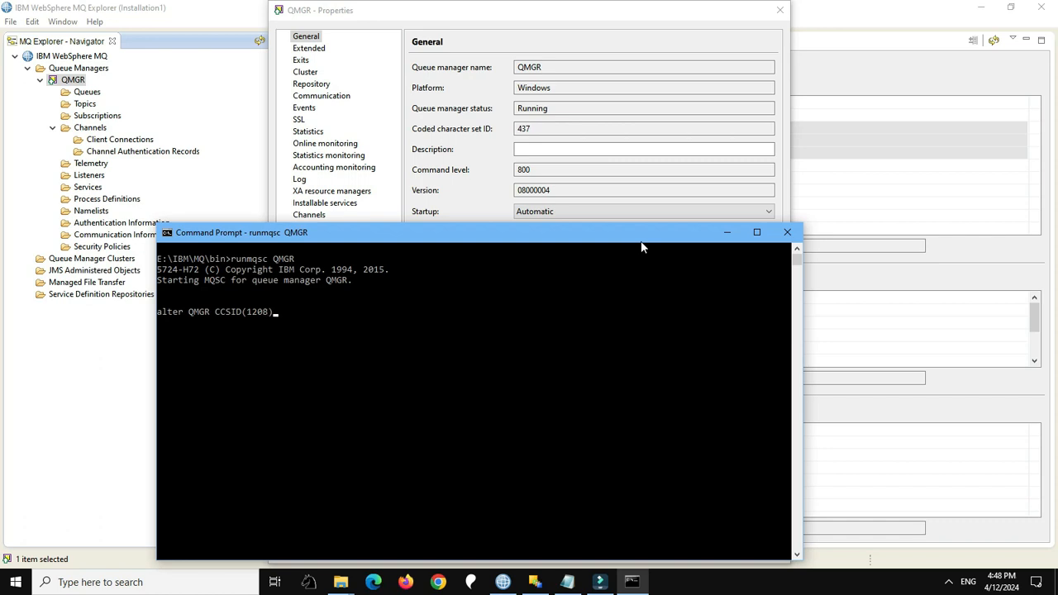
key(Return)
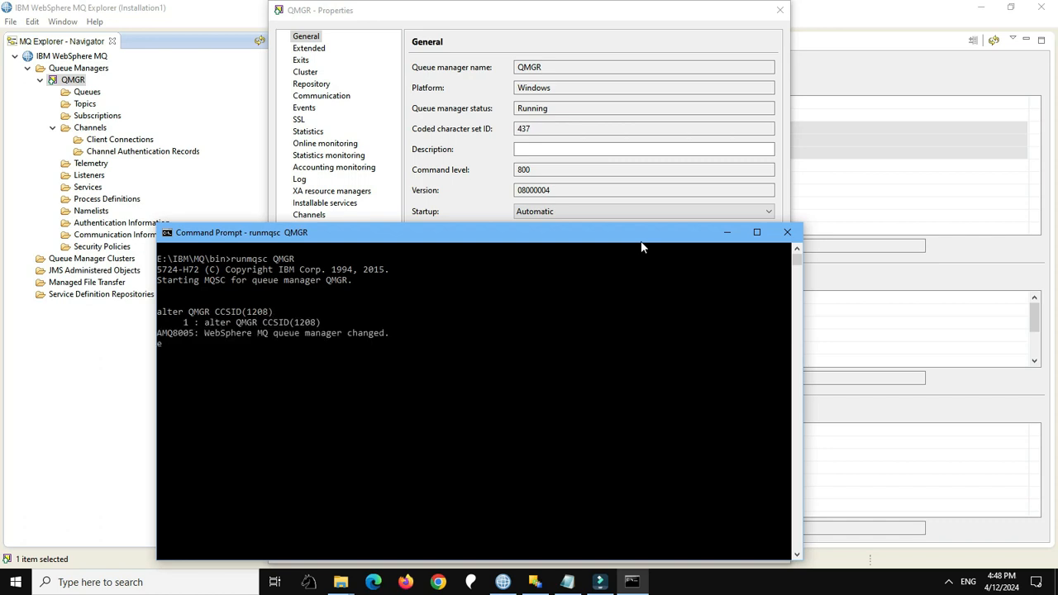
Step: Return to MQ Explorer, close the QMGR properties and stop the QMGR queue manager with the Immediate method
click(729, 235)
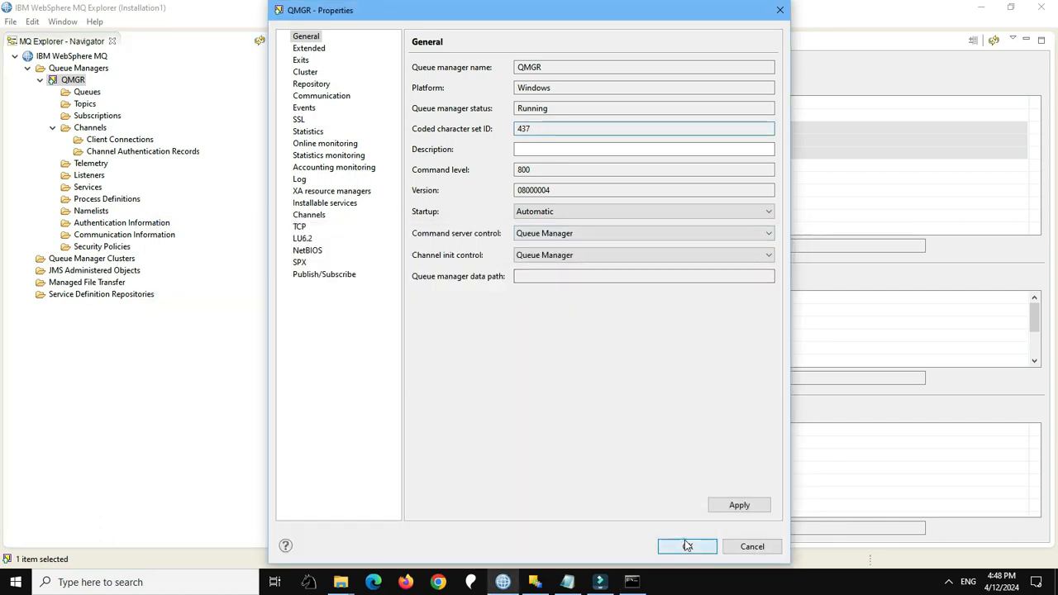
click(684, 542)
right_click(93, 79)
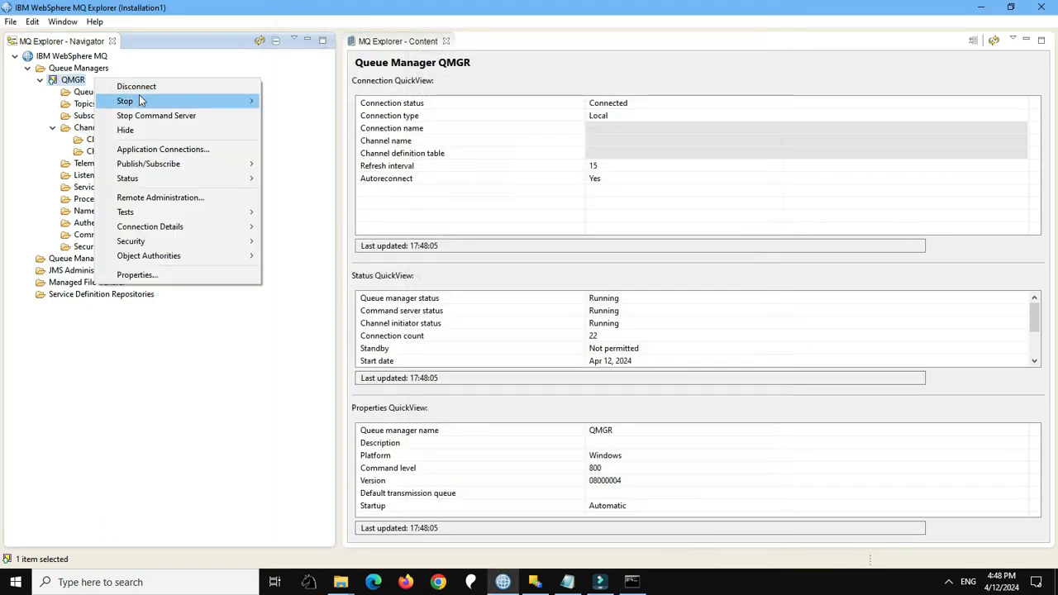
mouse_move(231, 101)
click(302, 118)
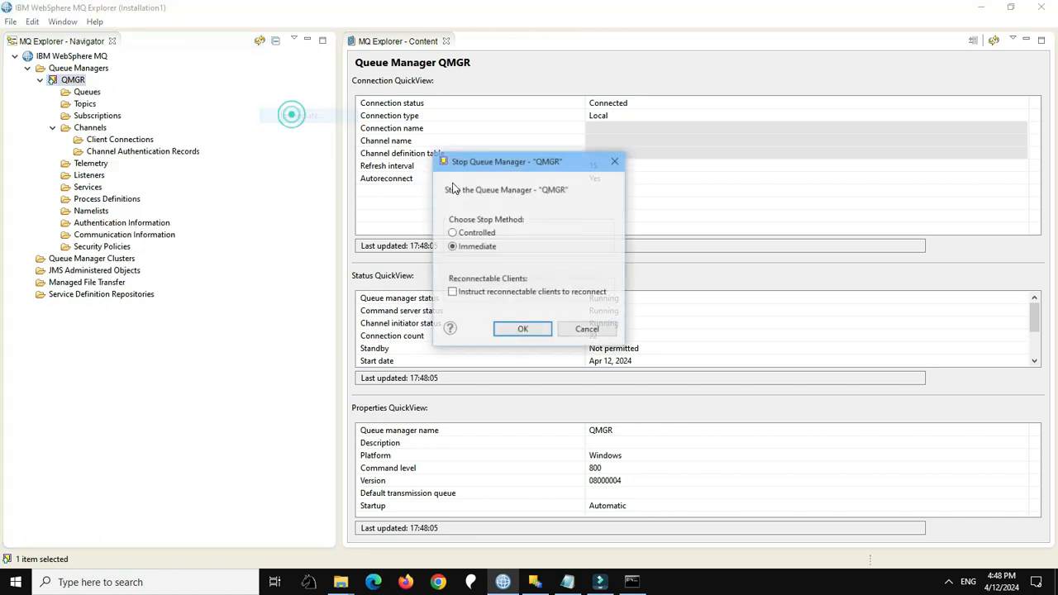
click(517, 330)
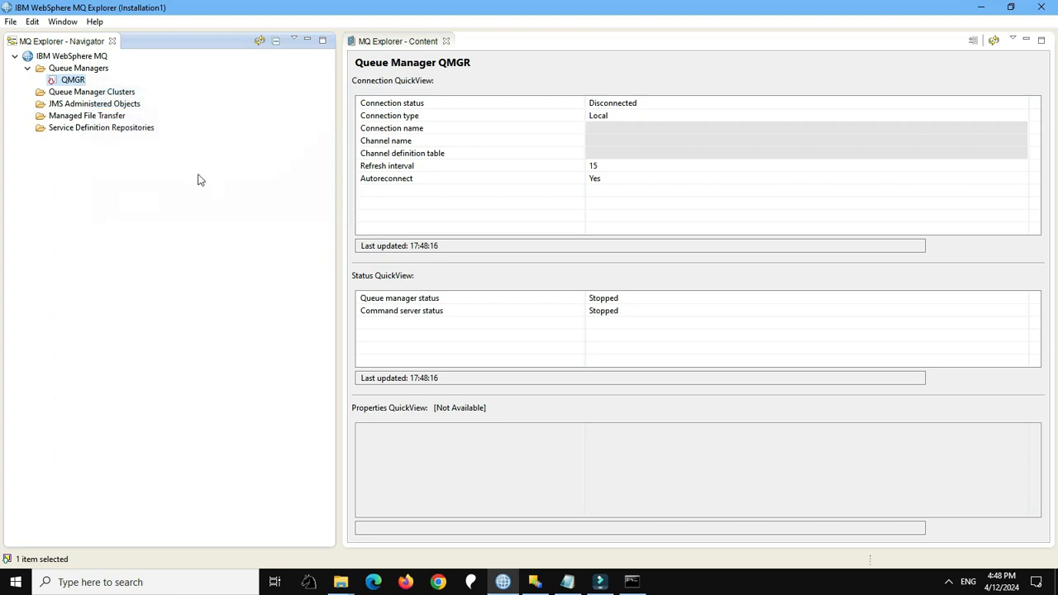
Step: Start the QMGR queue manager with the "Start as created" method and expand it in the navigator
right_click(85, 80)
click(111, 93)
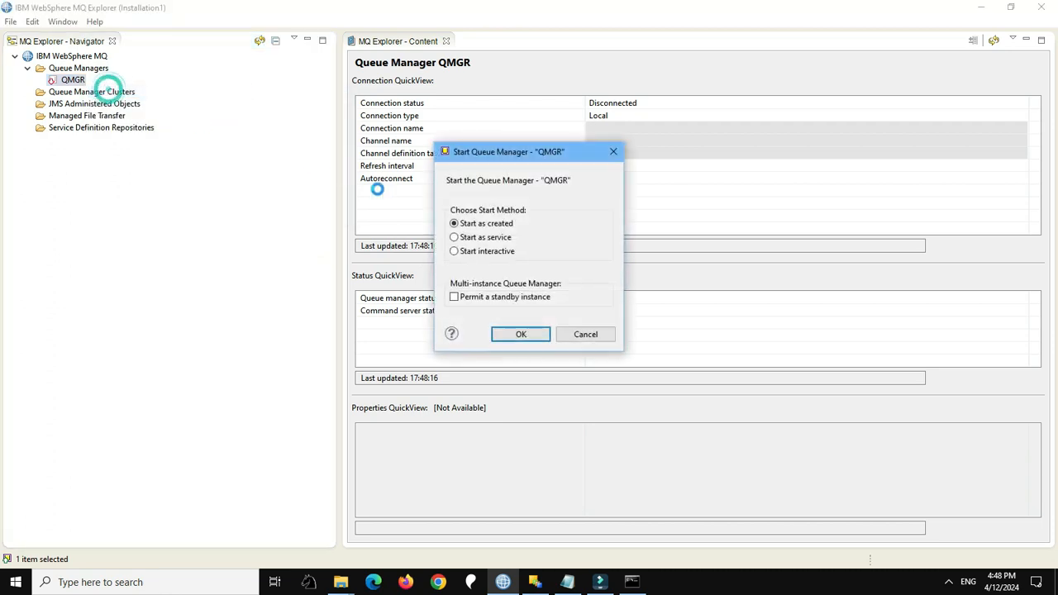
click(506, 333)
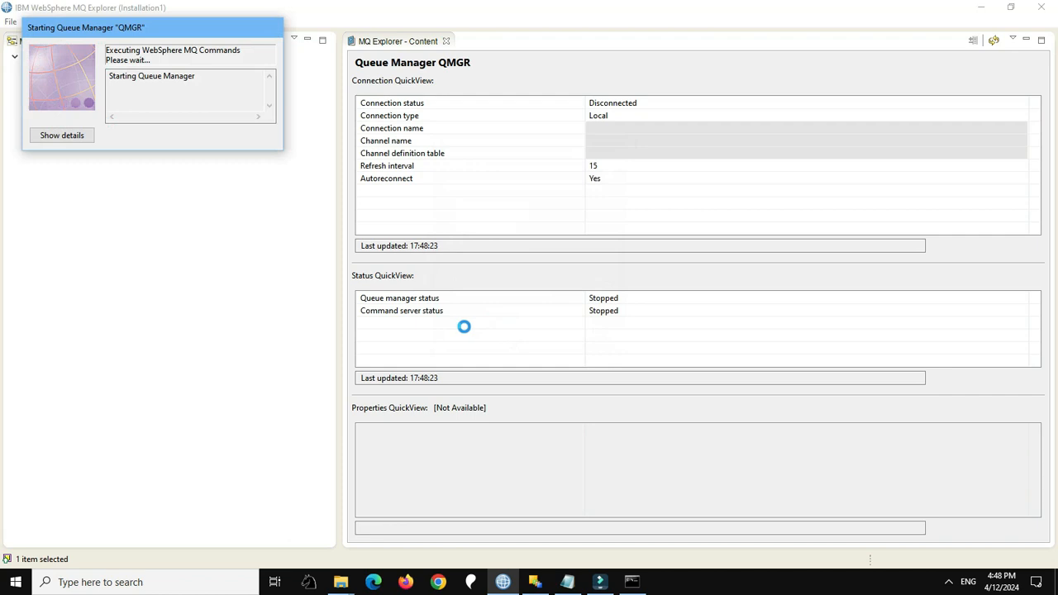
double_click(76, 81)
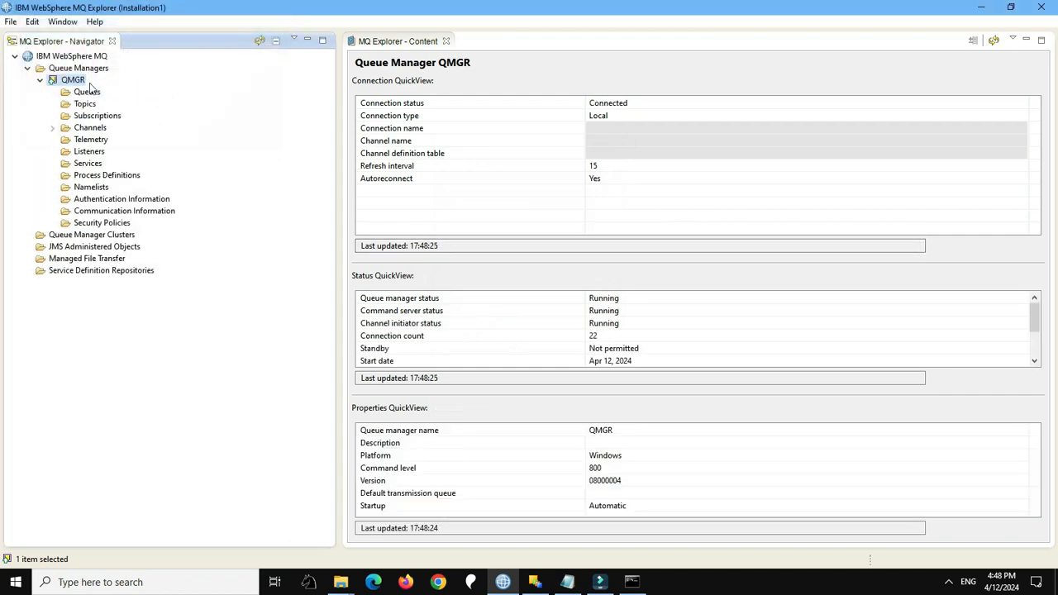
Step: Check the coded character set ID in QMGR's general properties and close the properties
right_click(82, 82)
click(149, 278)
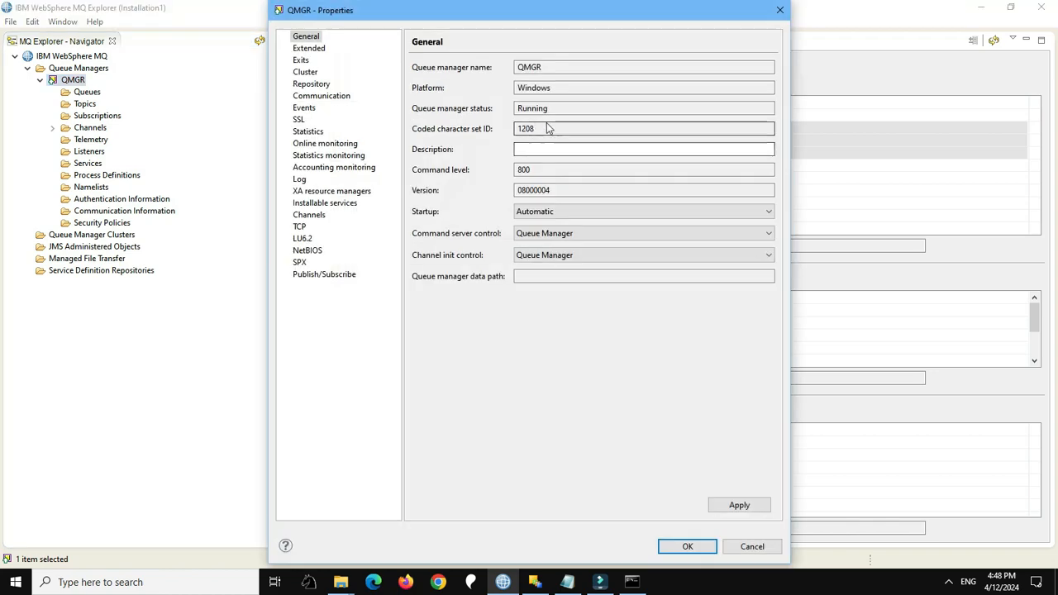
double_click(546, 129)
click(679, 542)
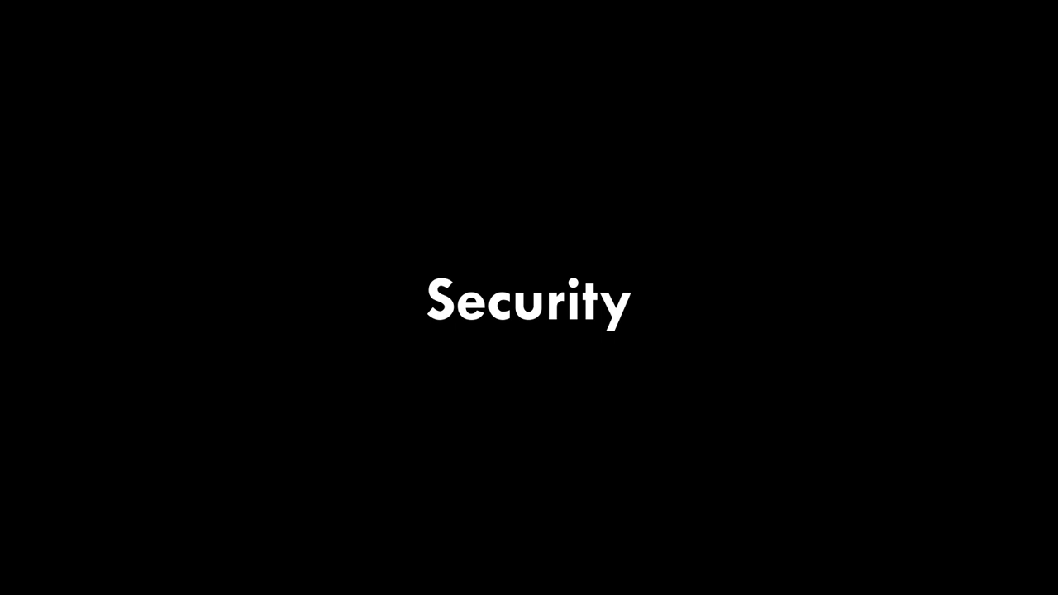
Step: Switch to Firefox and read the first procedure step of IBM's "Setting up the server using the command line on Windows" page
drag(283, 245, 493, 285)
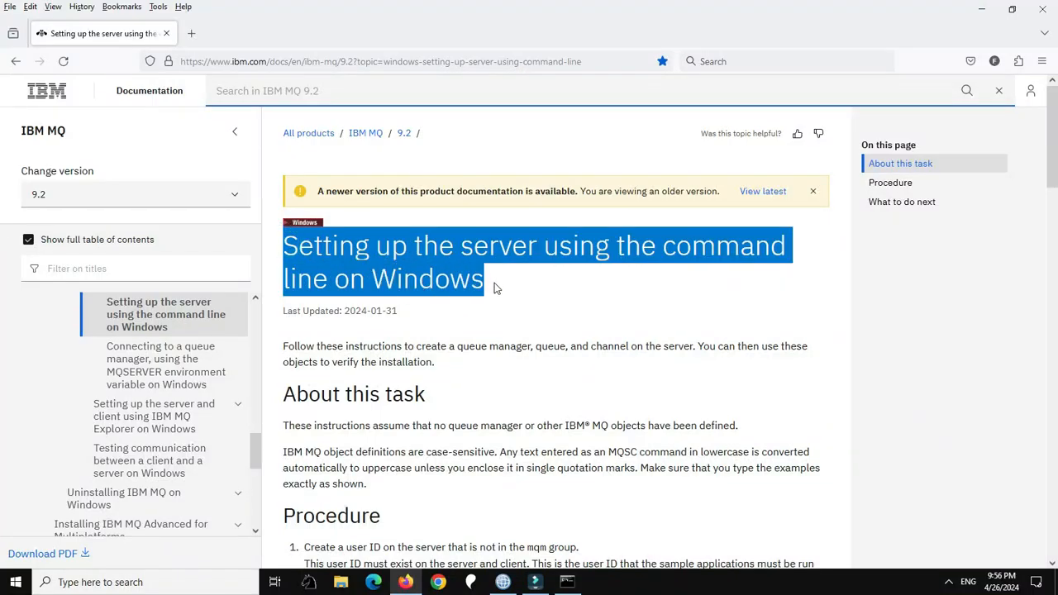
scroll(473, 377, down, 1)
scroll(473, 377, down, 2)
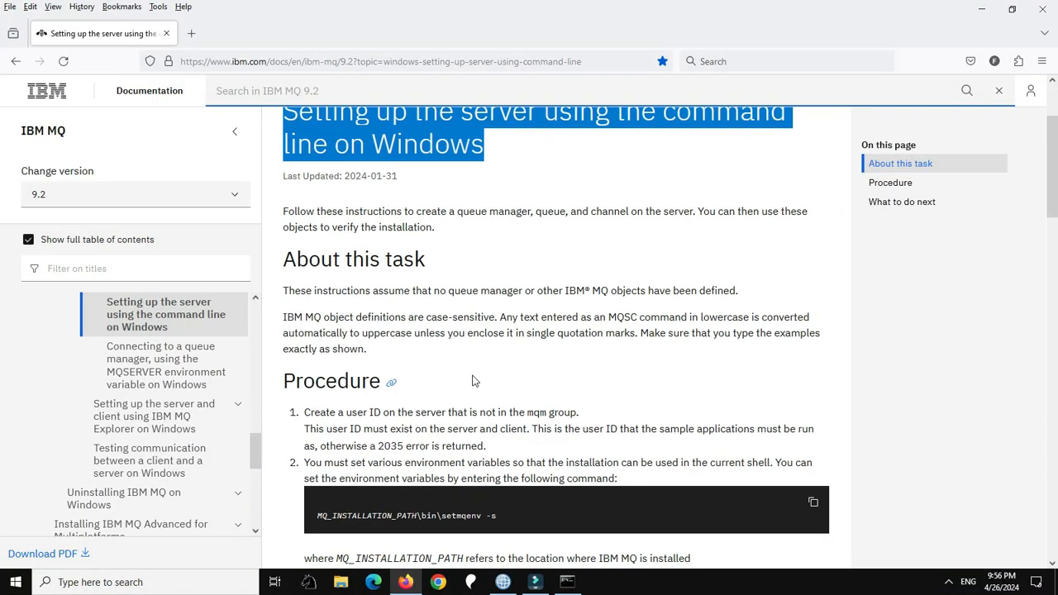
drag(305, 345, 579, 345)
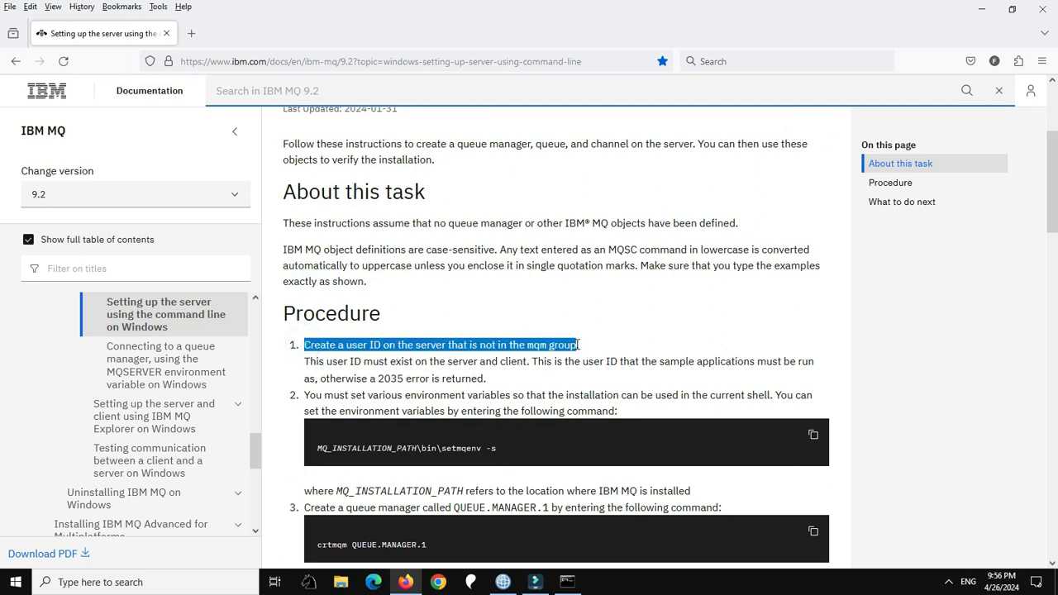
Step: Open Computer Management and show the users under Local Users and Groups
click(172, 583)
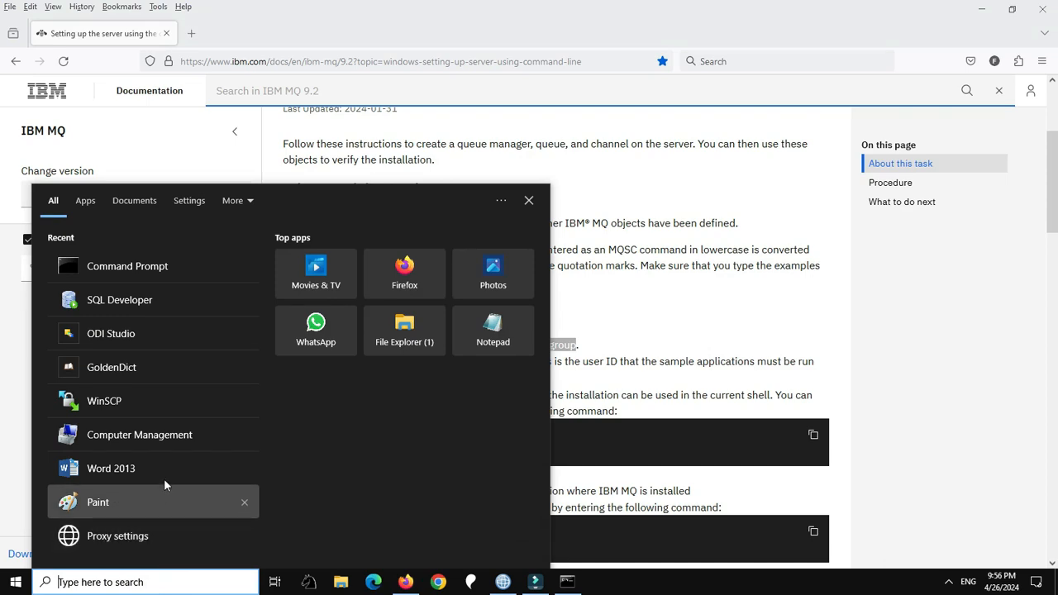
click(160, 436)
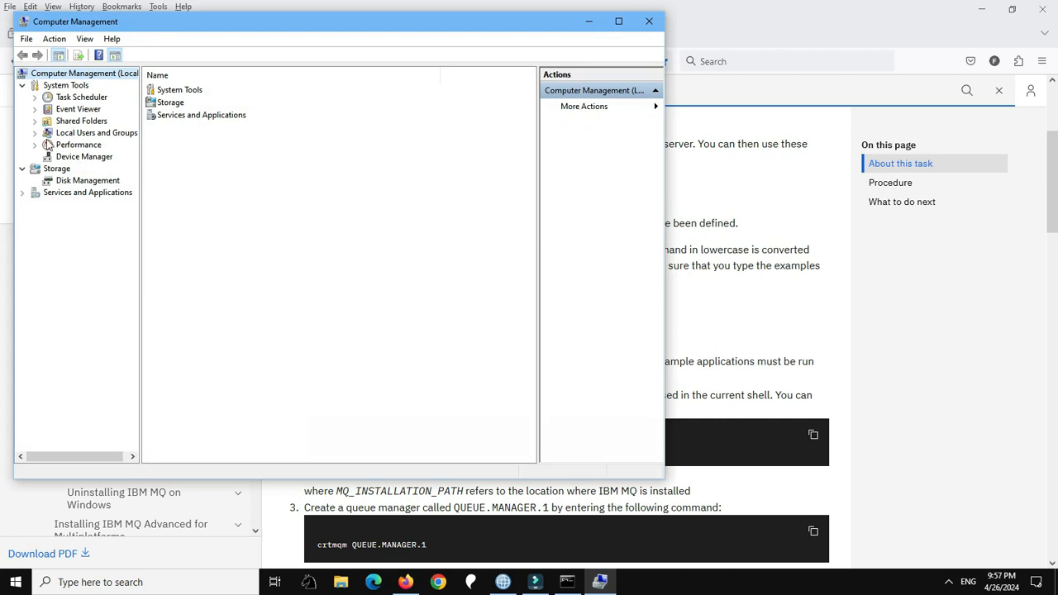
click(35, 133)
click(78, 145)
Step: Create a local user mquser, enter and confirm its password, require no change at next logon, set the password never to expire, and close Computer Management
right_click(180, 239)
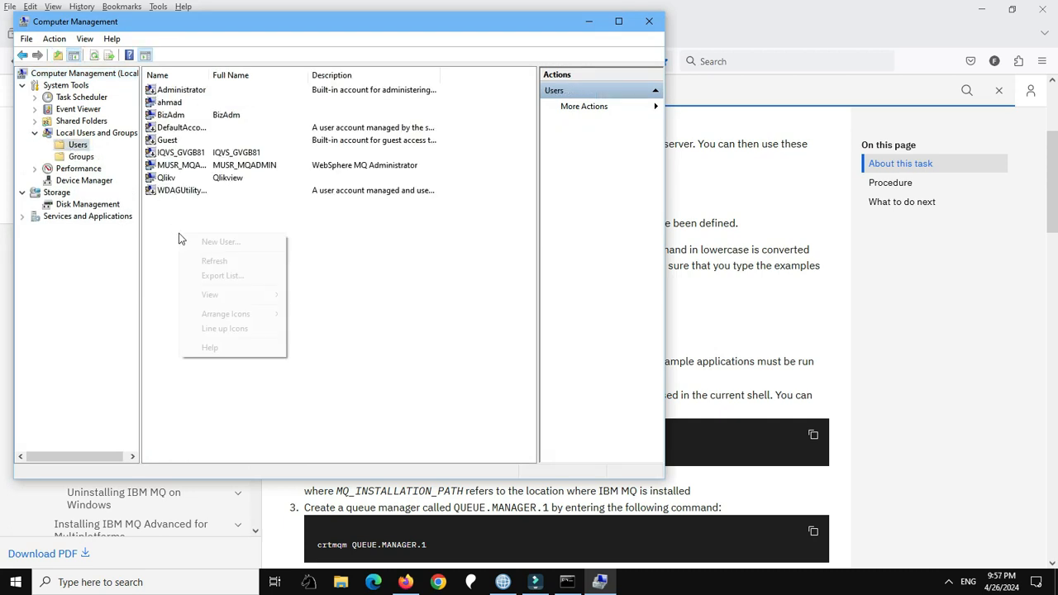
click(216, 242)
text(mquser)
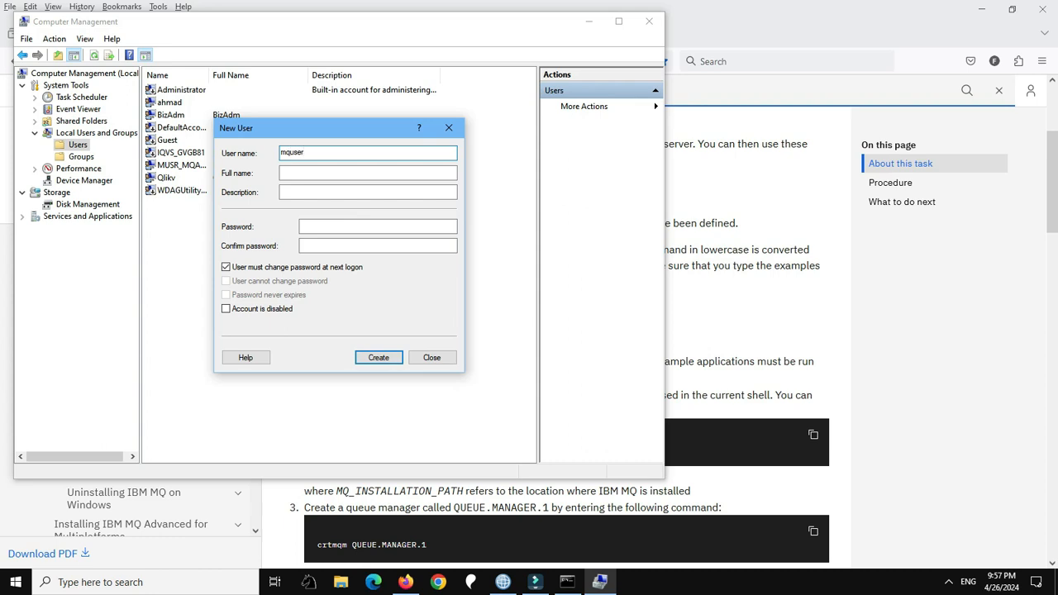
click(340, 229)
text(•••)
click(344, 249)
text(•••)
click(330, 269)
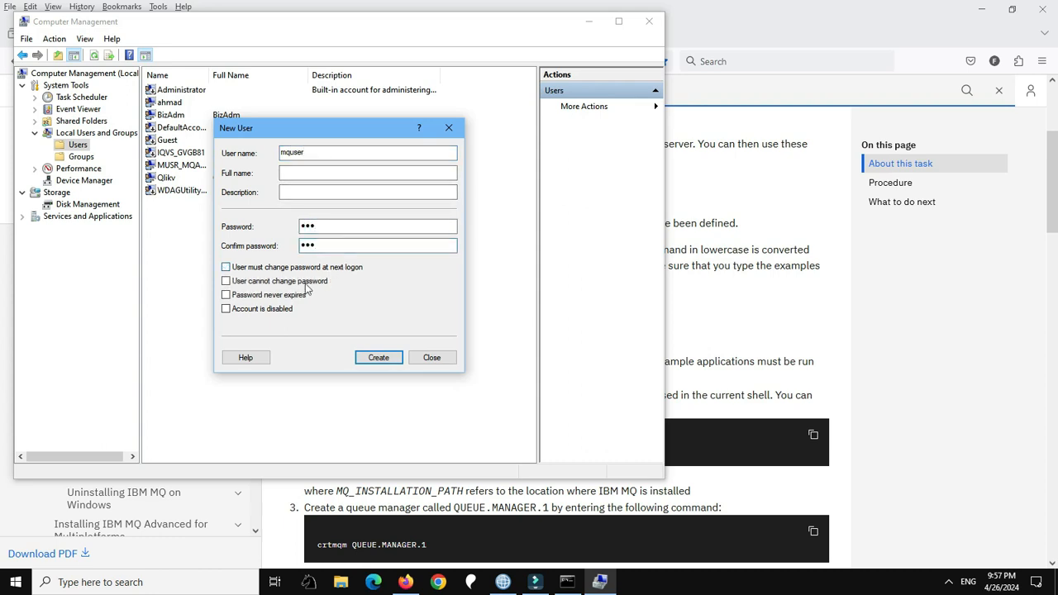
click(288, 298)
click(374, 358)
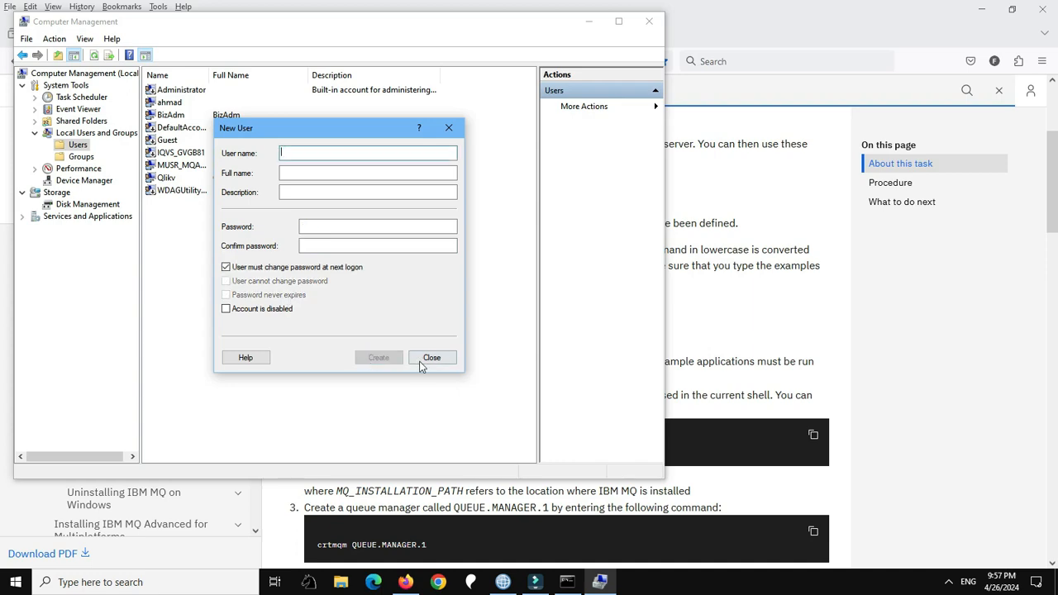
click(420, 364)
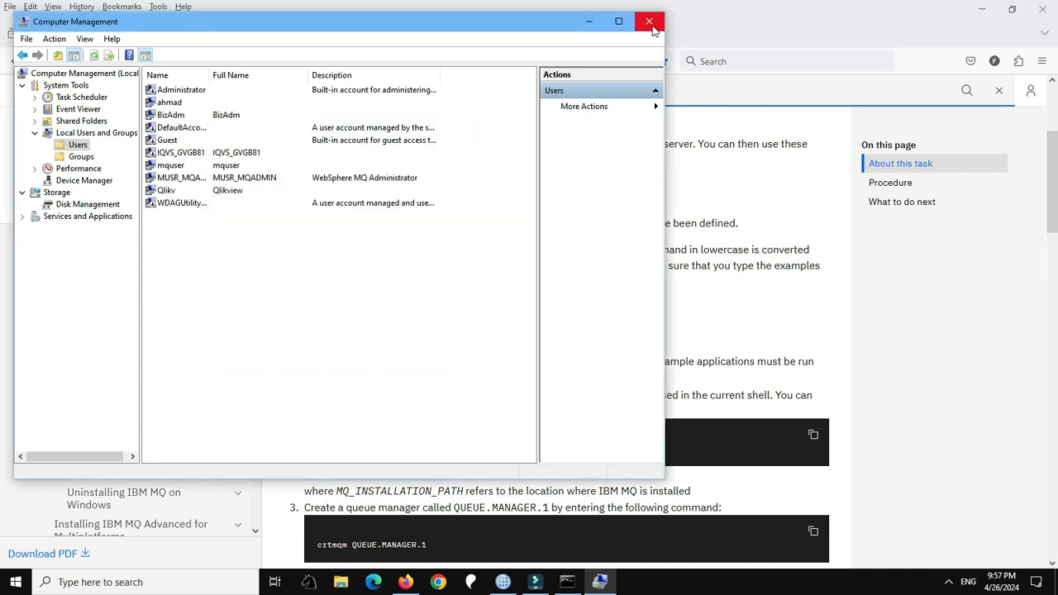
click(650, 21)
Step: Find the IBM documentation step that allows the created user ID to use QUEUE1
scroll(544, 311, down, 2)
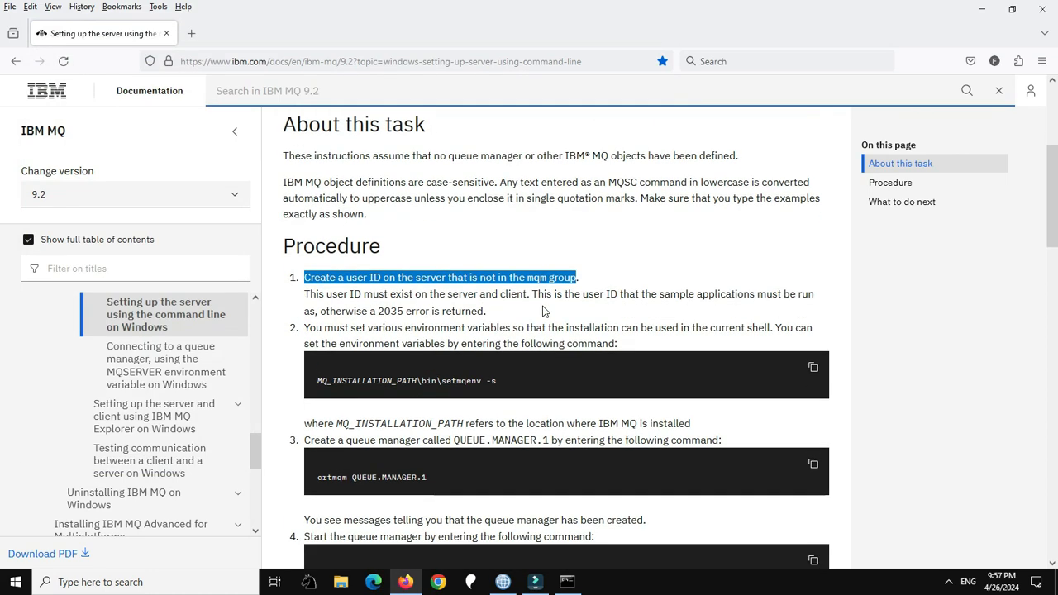
scroll(543, 311, down, 2)
scroll(537, 310, down, 4)
scroll(534, 321, down, 4)
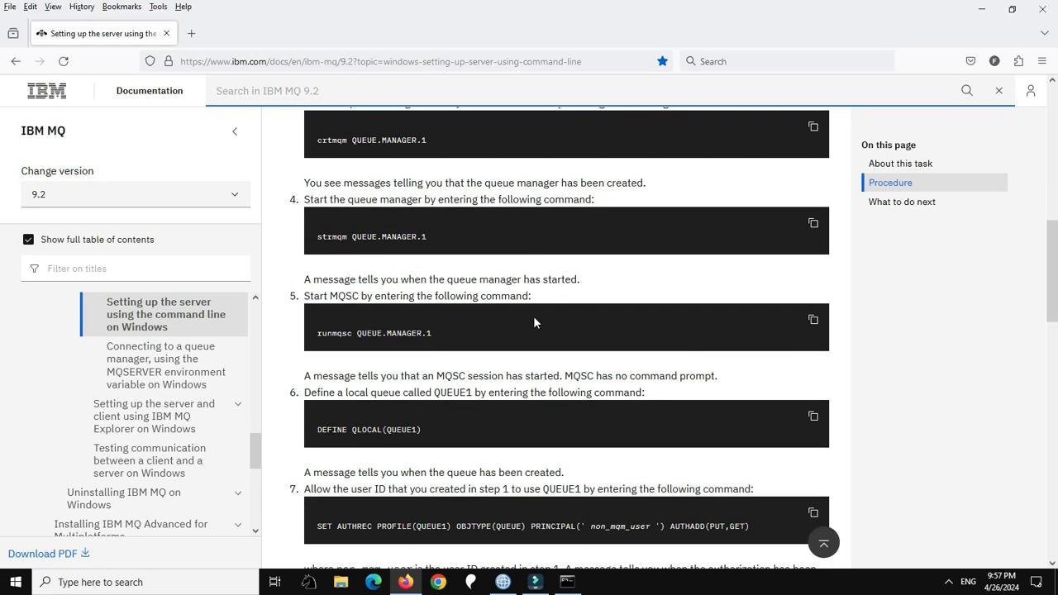
scroll(534, 318, down, 4)
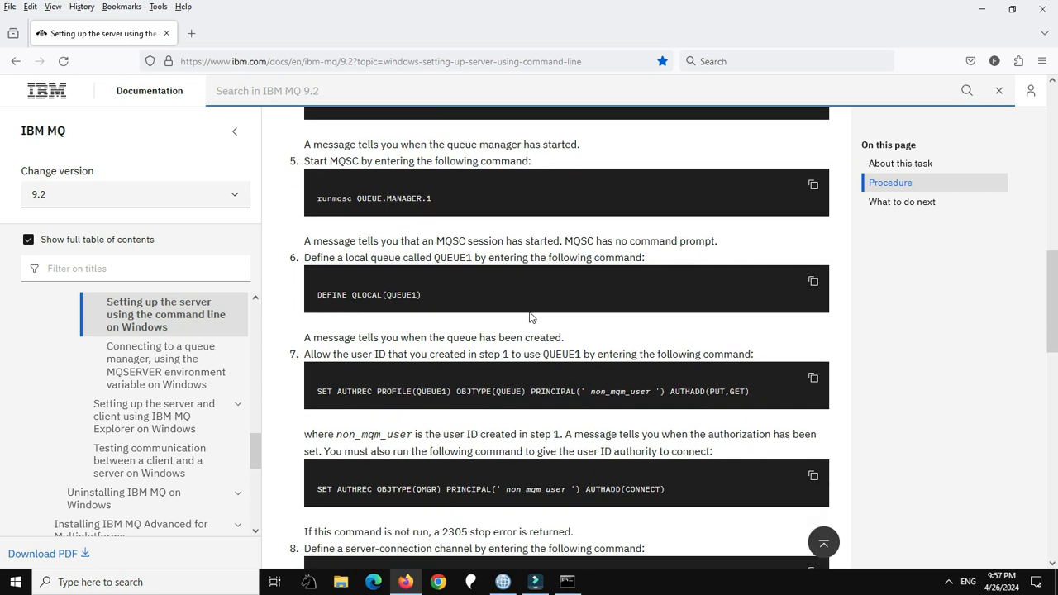
scroll(532, 318, down, 2)
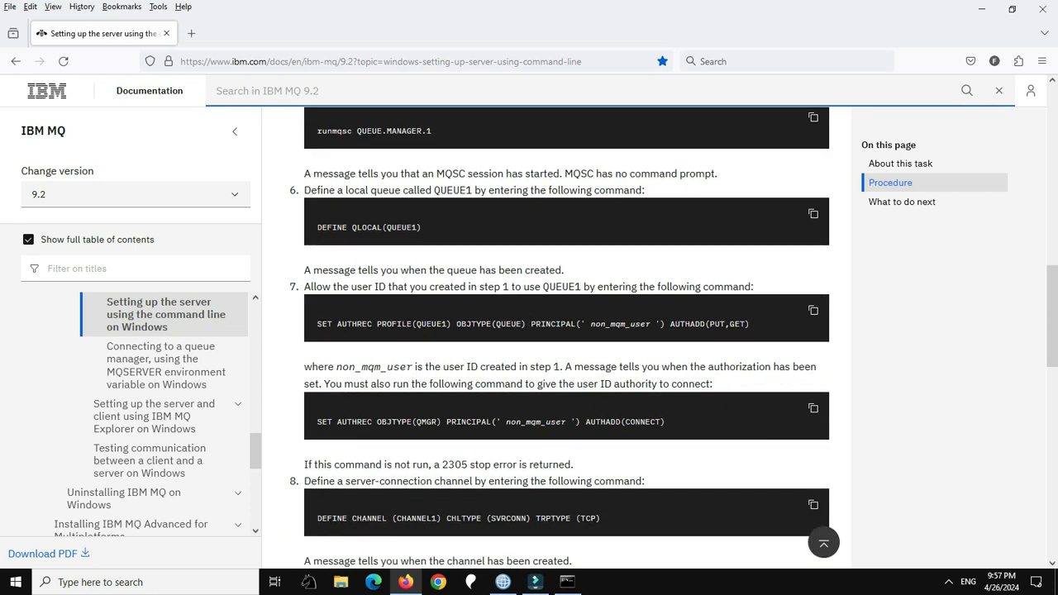
drag(307, 287, 753, 287)
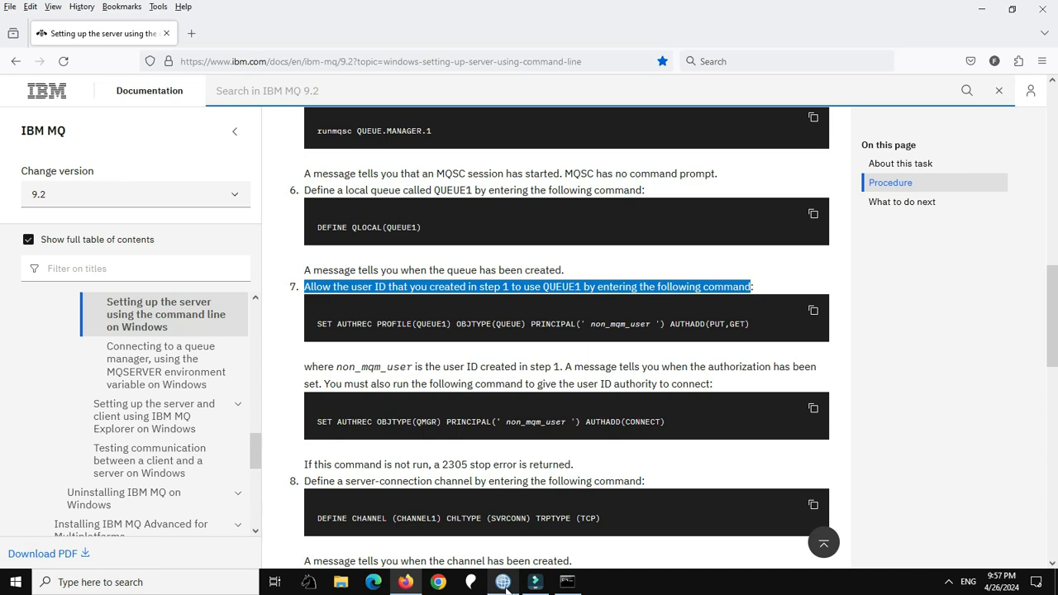
Step: Switch to MQ Explorer and check the name of the local queue listed under QMGR's queues
mouse_move(506, 589)
click(497, 513)
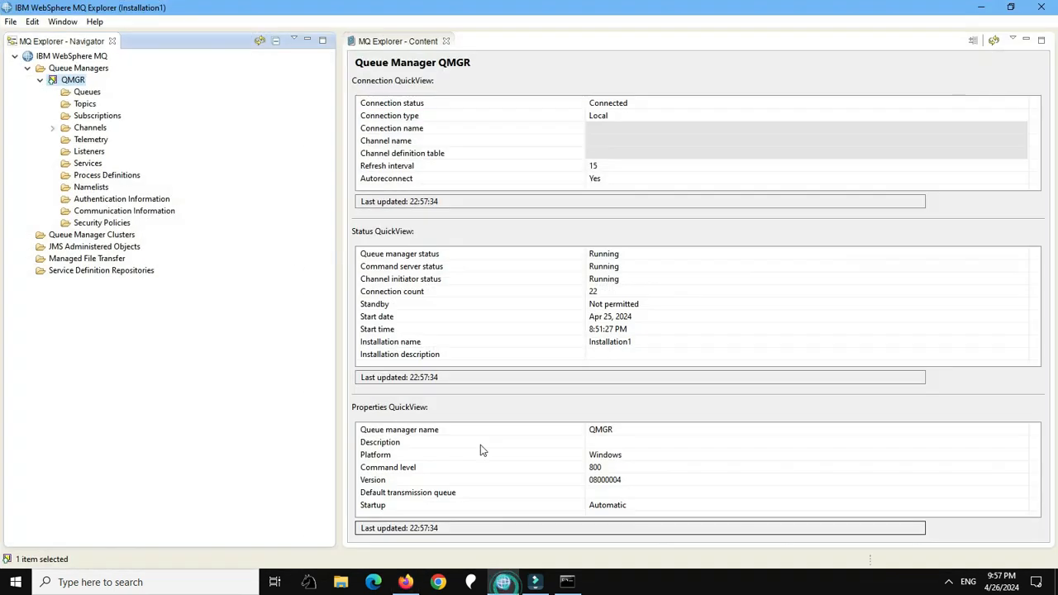
click(87, 93)
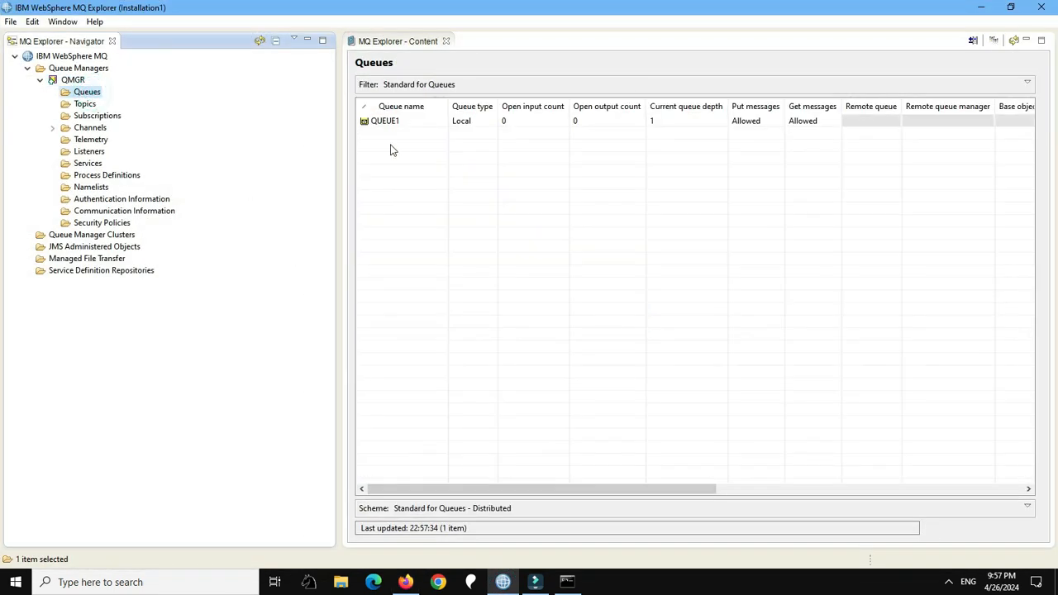
click(395, 121)
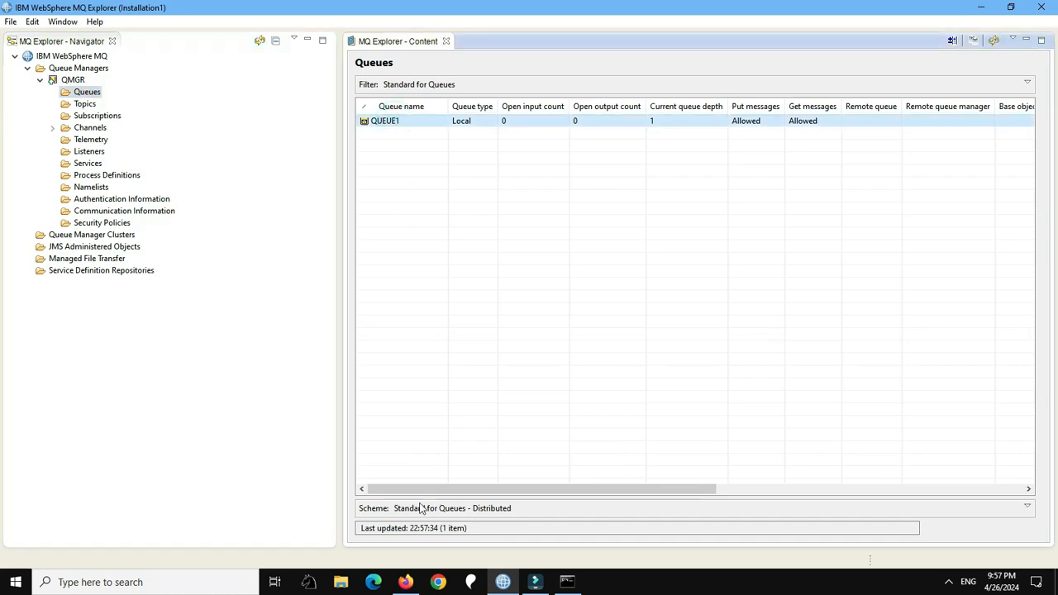
Step: Switch back to Firefox and copy the SET AUTHREC command for QUEUE1 with PUT and GET authority from procedure step 7
key(alt+Tab)
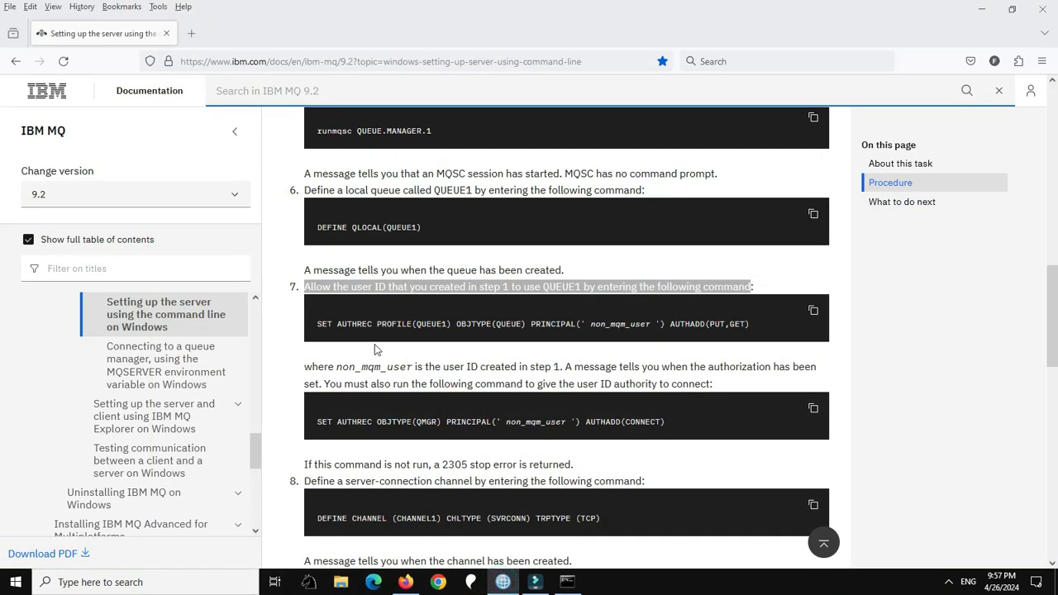
drag(316, 324, 746, 325)
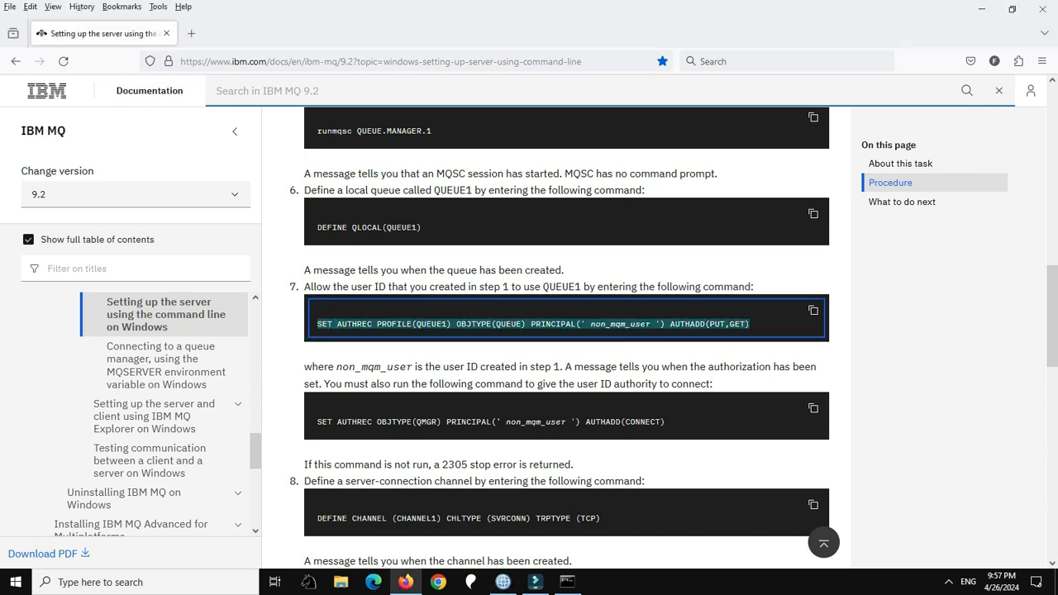
right_click(738, 324)
click(748, 340)
Step: Switch to Command Prompt and start an MQSC session with "runmqsc QMGR"
click(568, 583)
text(runmqsc)
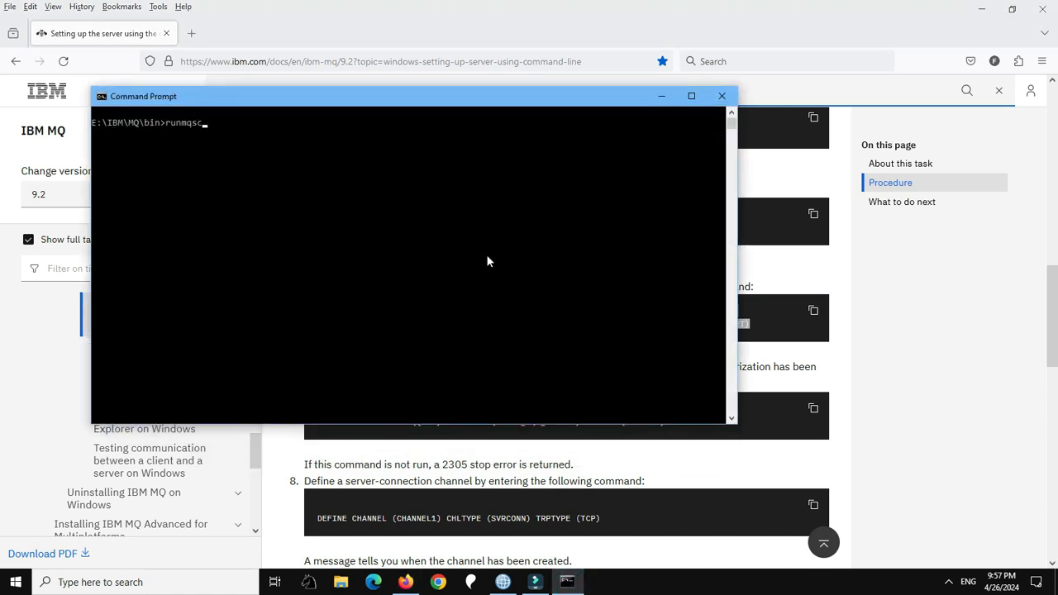
text( QMGR)
key(Return)
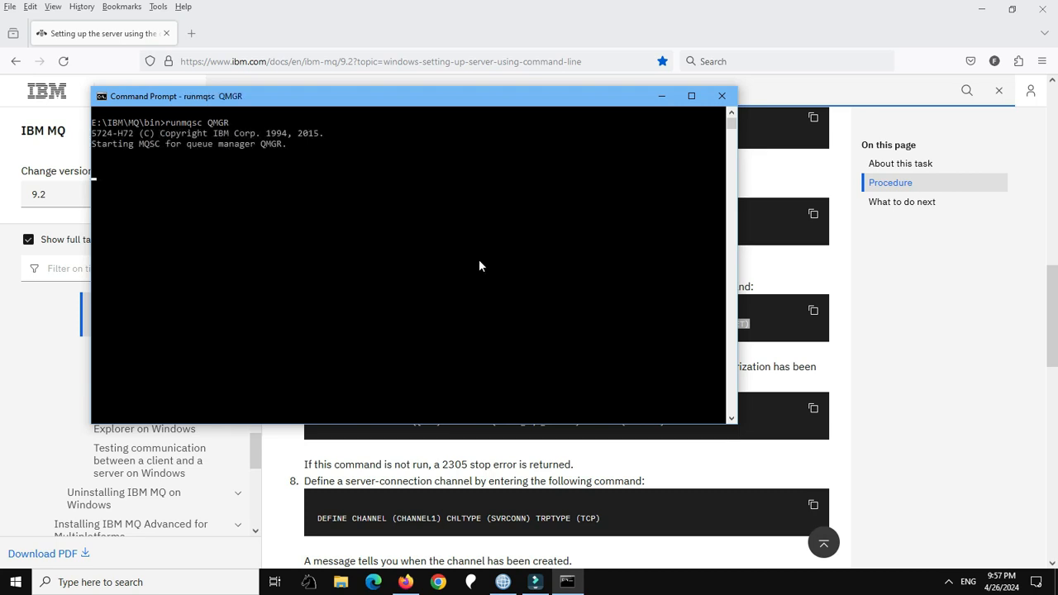
Step: Paste the copied SET AUTHREC command for QUEUE1 into the MQSC session and replace the PRINCIPAL placeholder with 'mquser'
key(ctrl+v)
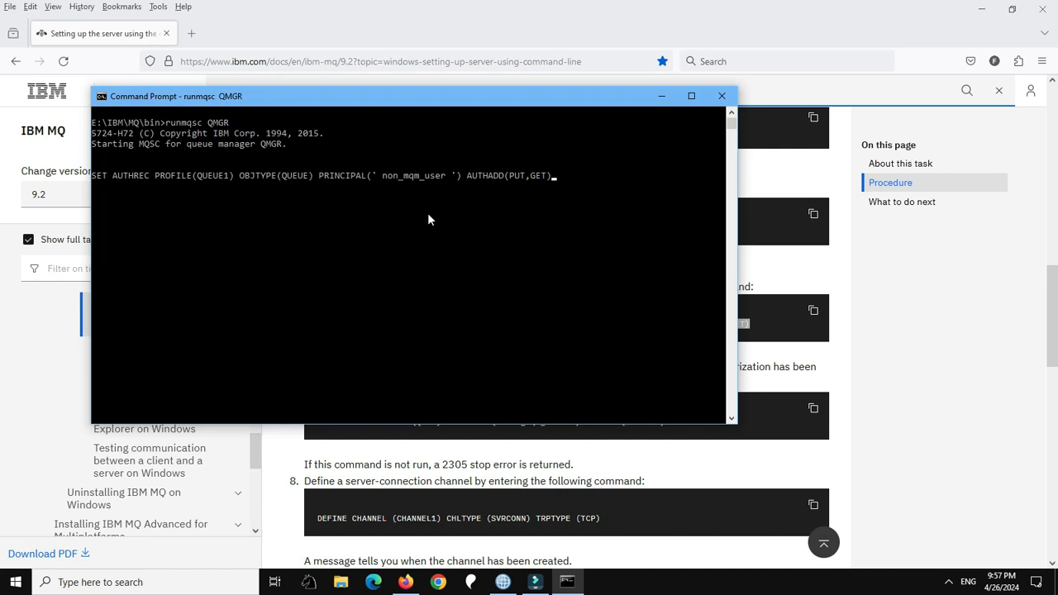
key(Left)
key(Left)
key(Left)
key(Left)
key(Left)
key(Left)
key(Left)
key(Left)
key(Left)
key(Left)
key(Left)
key(Left)
key(Left)
key(Left)
key(Left)
key(Left)
key(Left)
key(BackSpace)
key(BackSpace)
key(BackSpace)
key(BackSpace)
key(BackSpace)
key(BackSpace)
key(BackSpace)
key(BackSpace)
key(BackSpace)
key(BackSpace)
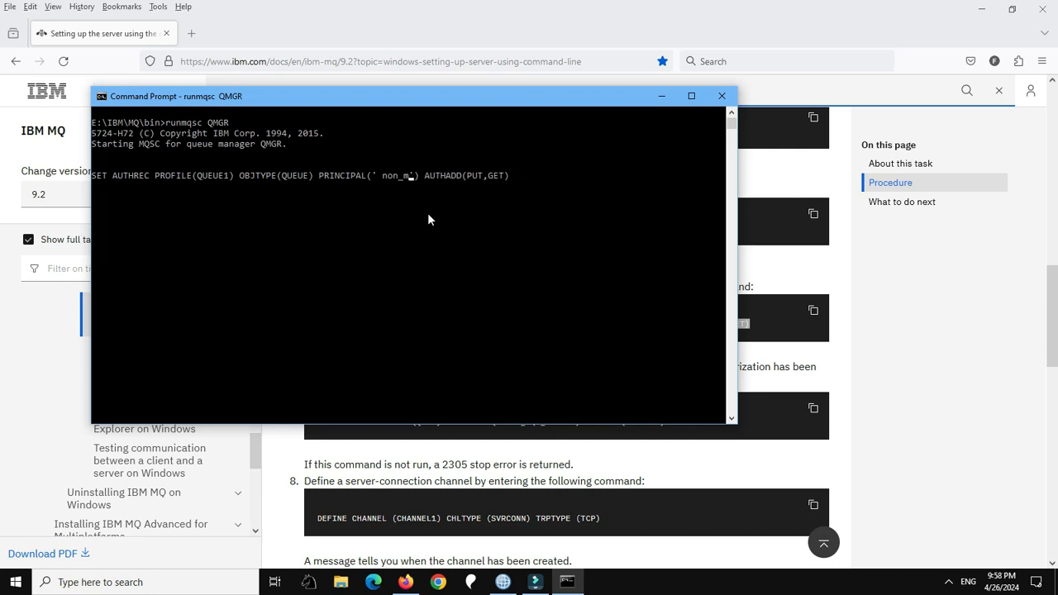
key(BackSpace)
key(BackSpace)
key(BackSpace)
key(BackSpace)
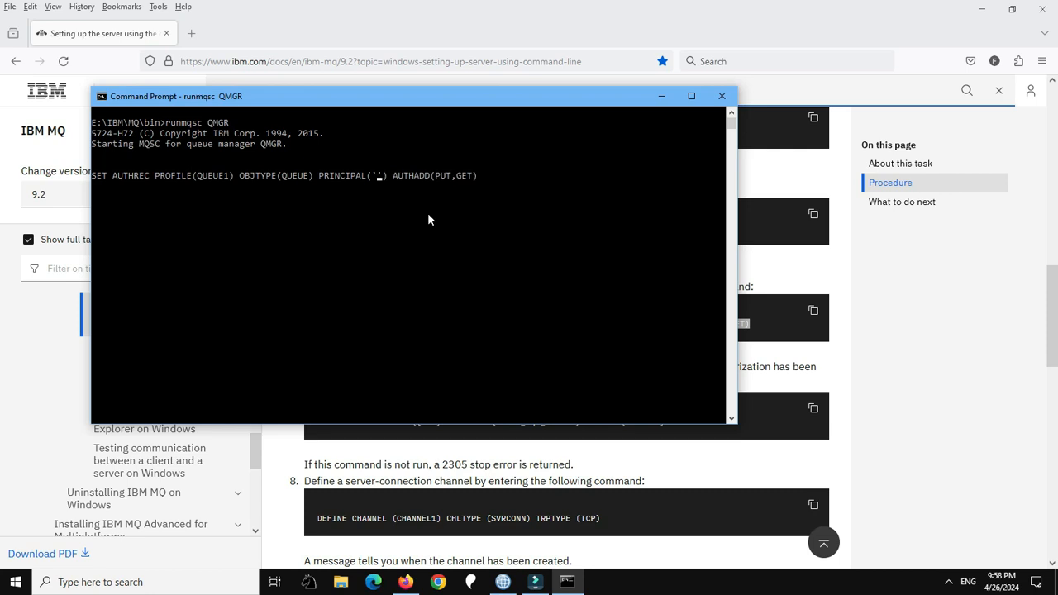
text(mquser)
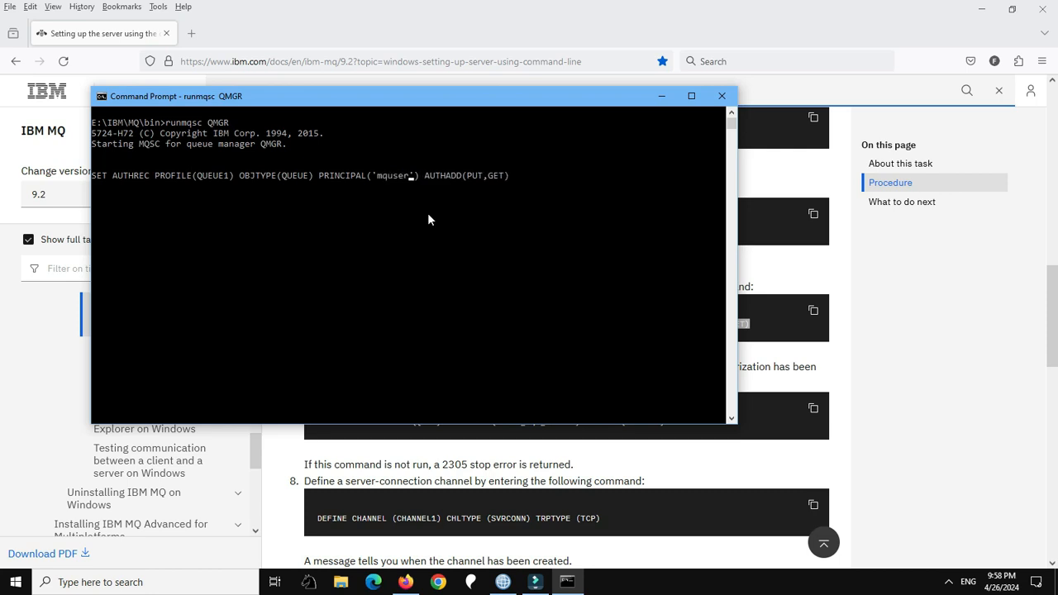
Step: Compare the profile name QUEUE1 in the command with the queue name in MQ Explorer, and return to Command Prompt
key(Left)
key(Left)
key(Left)
key(Left)
key(Left)
key(Left)
key(Left)
key(Left)
key(Left)
key(Left)
key(Left)
key(Left)
key(Left)
key(Left)
key(Left)
key(Left)
key(Left)
key(Left)
key(Left)
key(Left)
drag(198, 175, 228, 178)
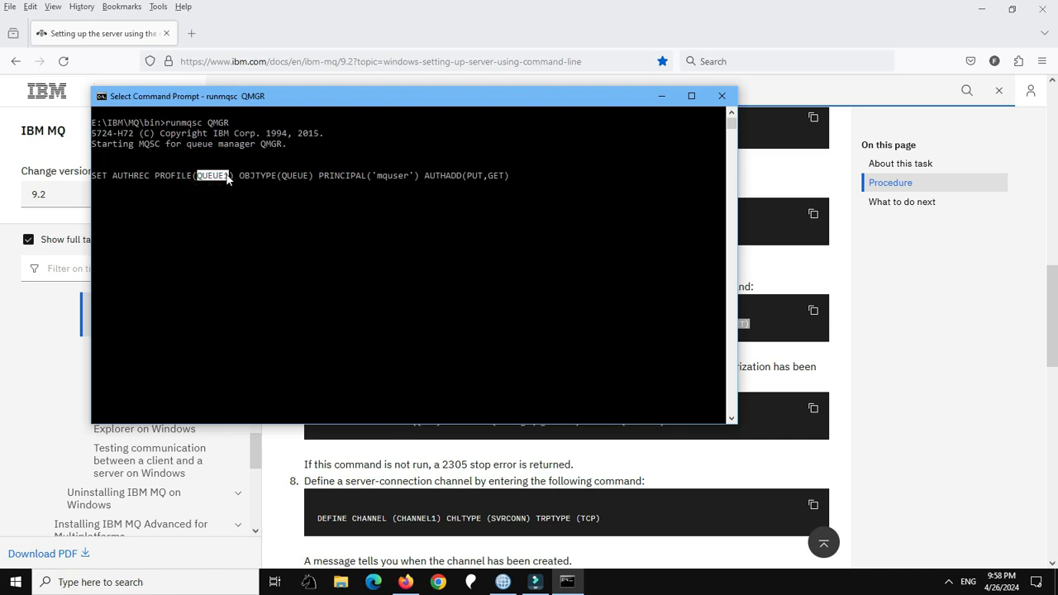
click(502, 582)
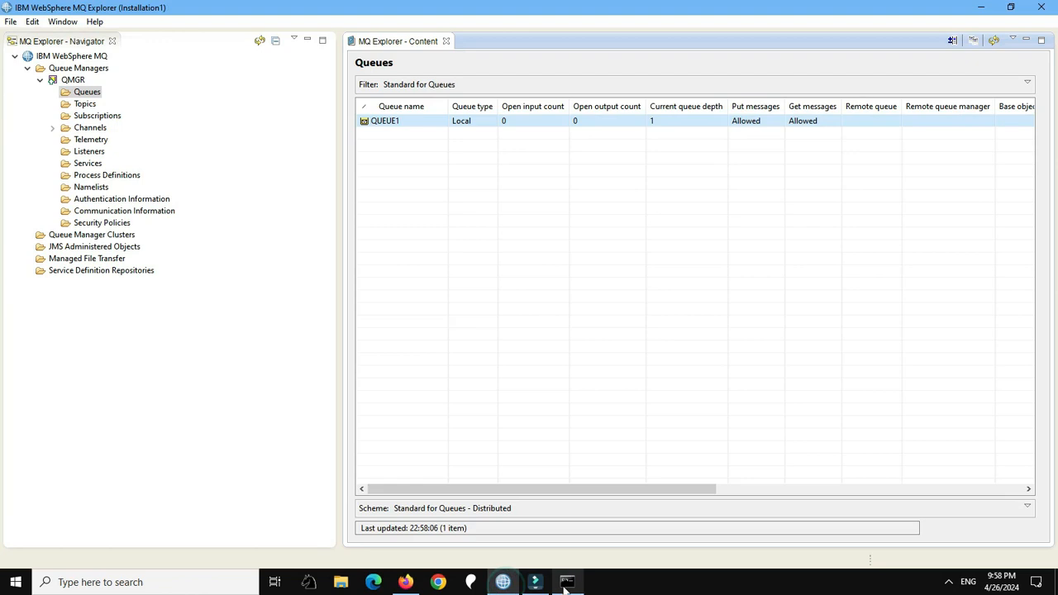
click(567, 582)
drag(485, 105, 554, 196)
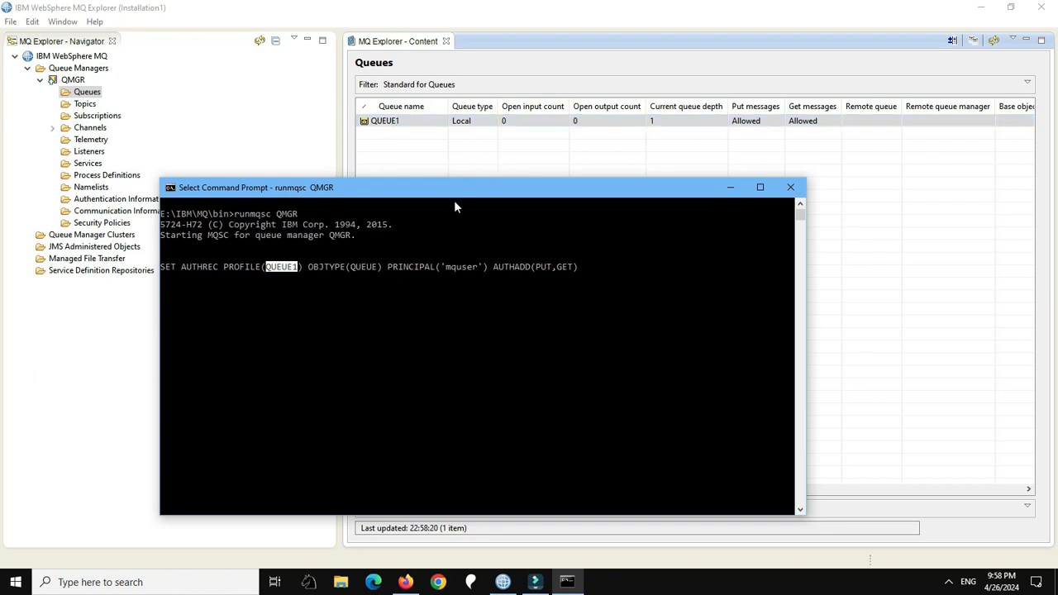
Step: Add INQ and BROWSE to the AUTHADD list after PUT,GET and run the SET AUTHREC command for QUEUE1
key(Right)
key(Right)
key(Right)
key(Right)
key(Right)
key(Right)
key(Right)
key(Right)
key(Right)
key(Right)
key(Right)
key(Right)
key(Right)
key(Right)
key(Right)
key(Right)
key(Right)
key(Right)
key(Right)
key(Right)
key(Right)
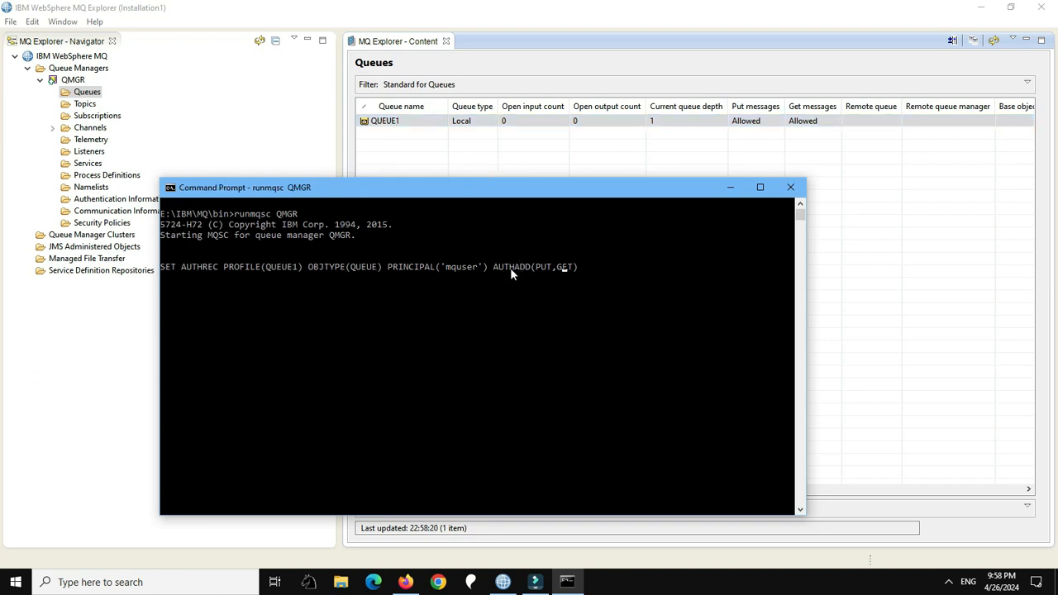
text(,INQ,BROWSE)
key(End)
key(Return)
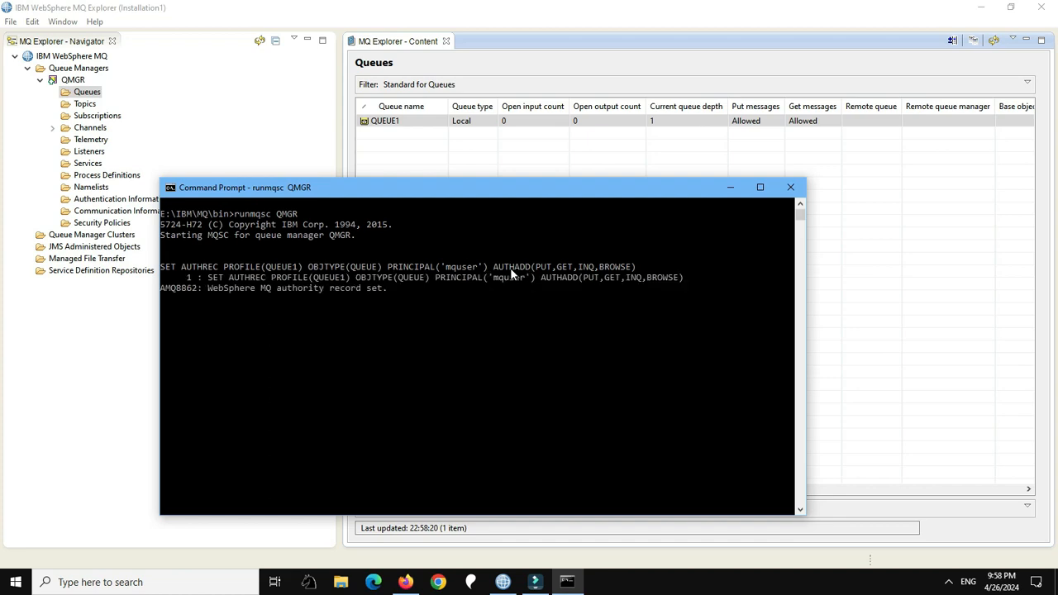
Step: Switch to Firefox and copy the SET AUTHREC OBJTYPE(QMGR) command with CONNECT authority from procedure step 7
click(405, 582)
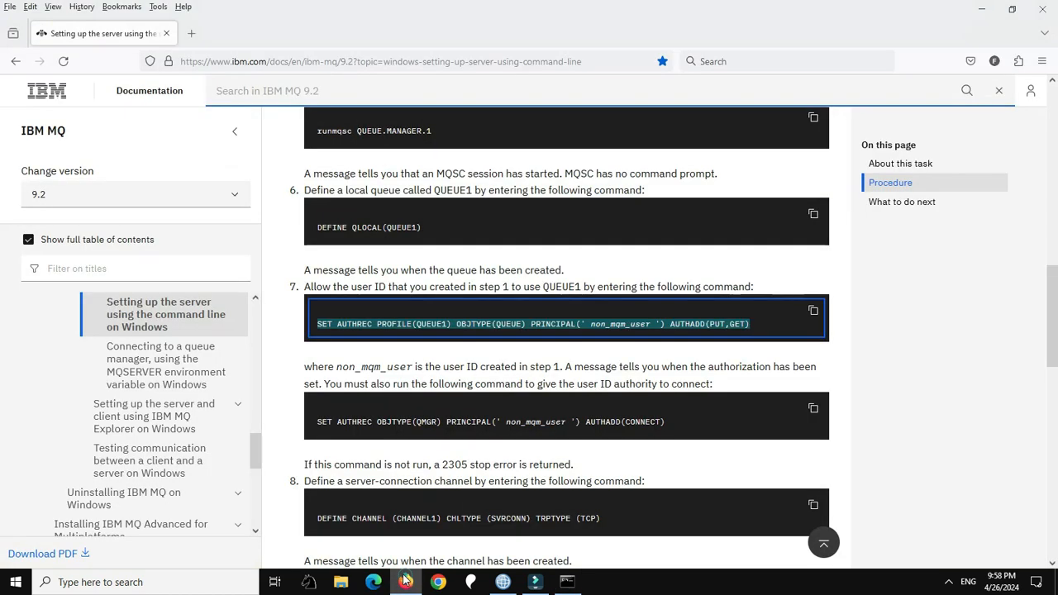
scroll(395, 400, down, 1)
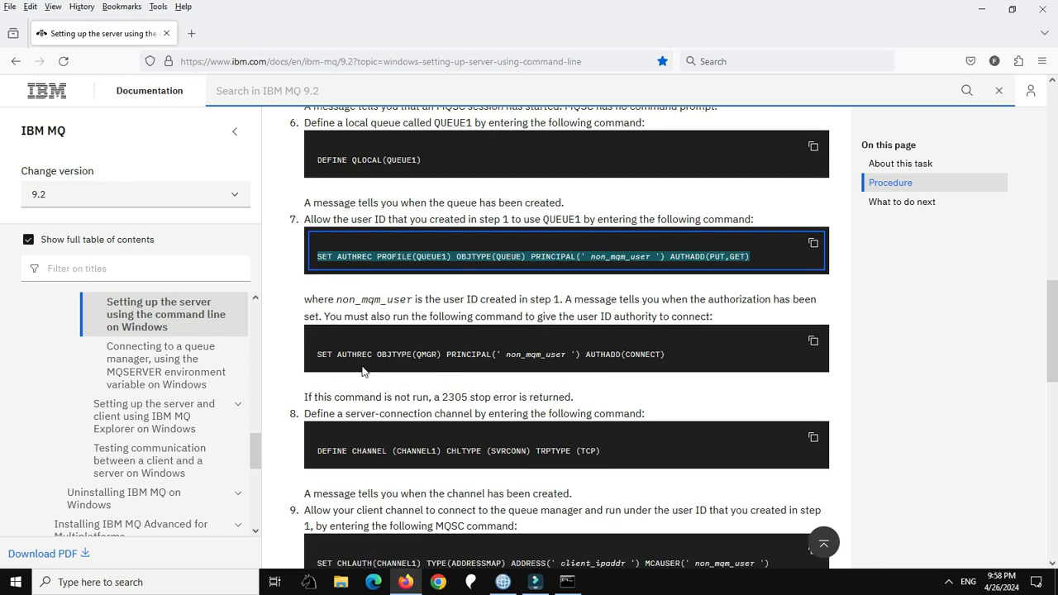
scroll(362, 372, down, 2)
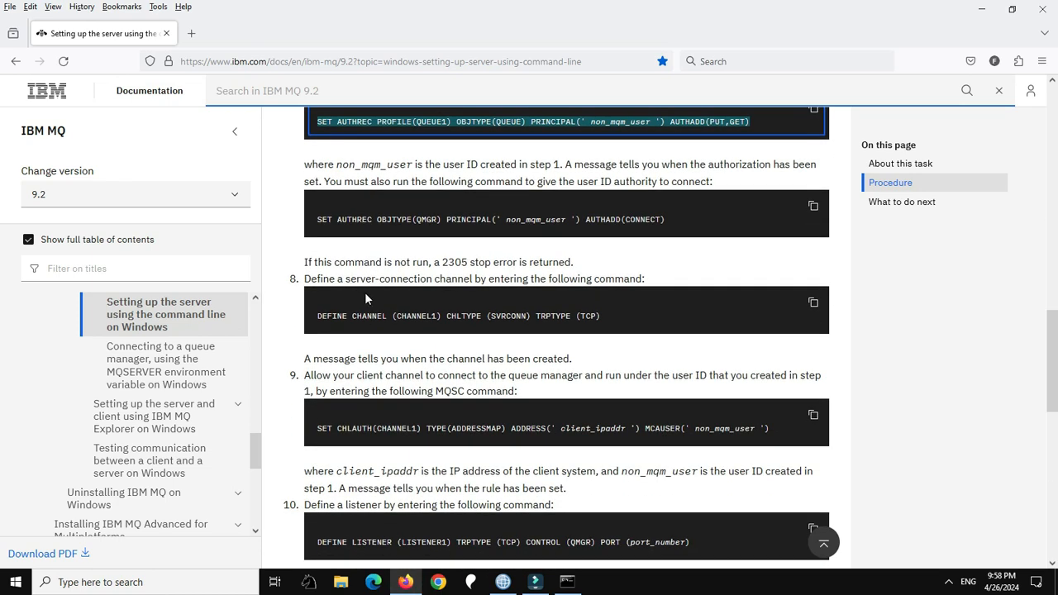
drag(317, 219, 671, 217)
right_click(672, 218)
click(681, 236)
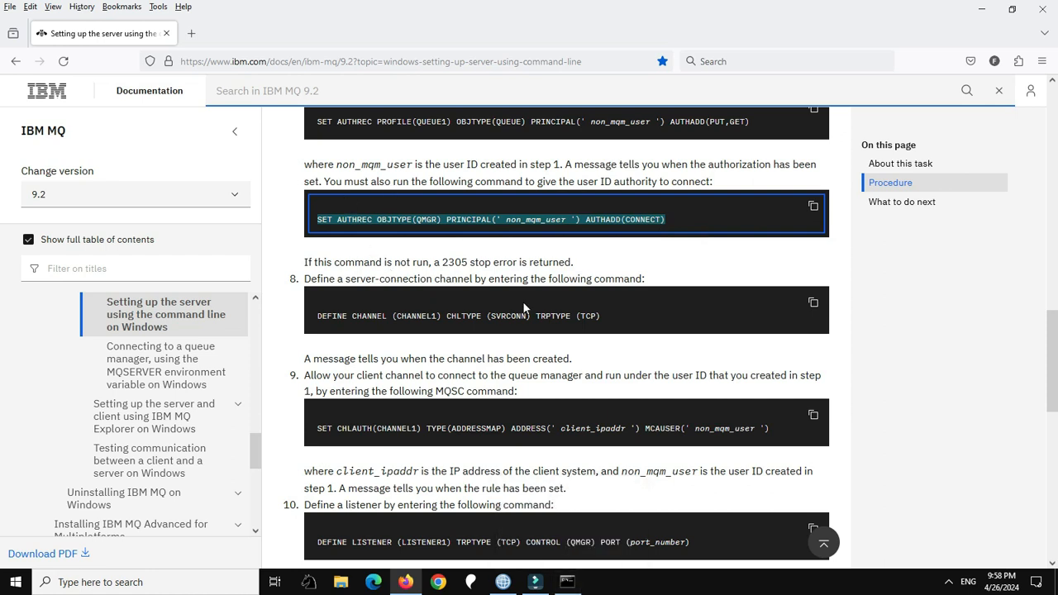
Step: Switch to Command Prompt, paste the queue manager SET AUTHREC command and replace its PRINCIPAL placeholder with 'mquser'
click(568, 582)
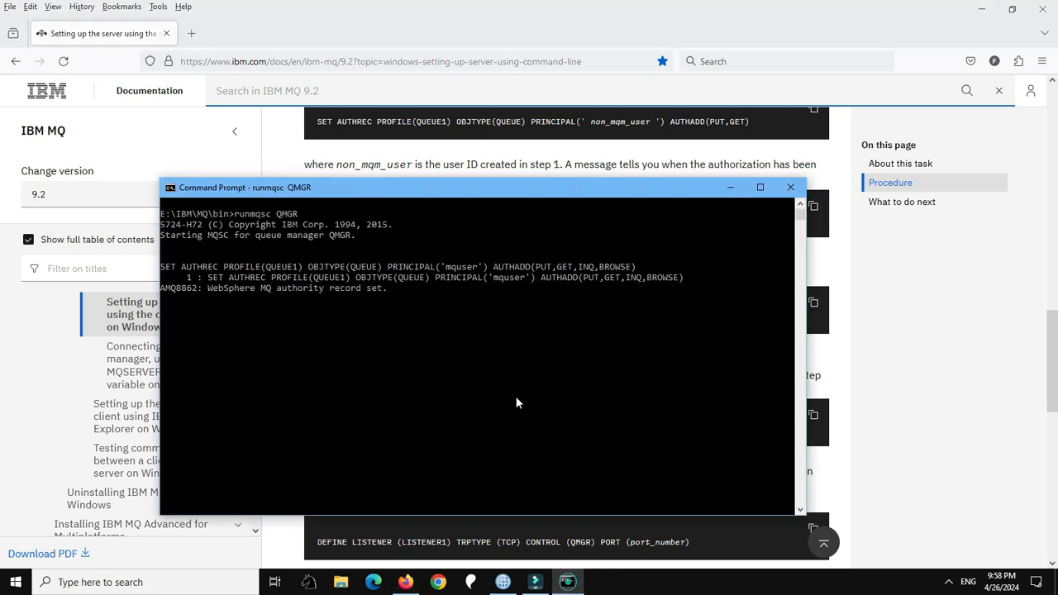
right_click(449, 350)
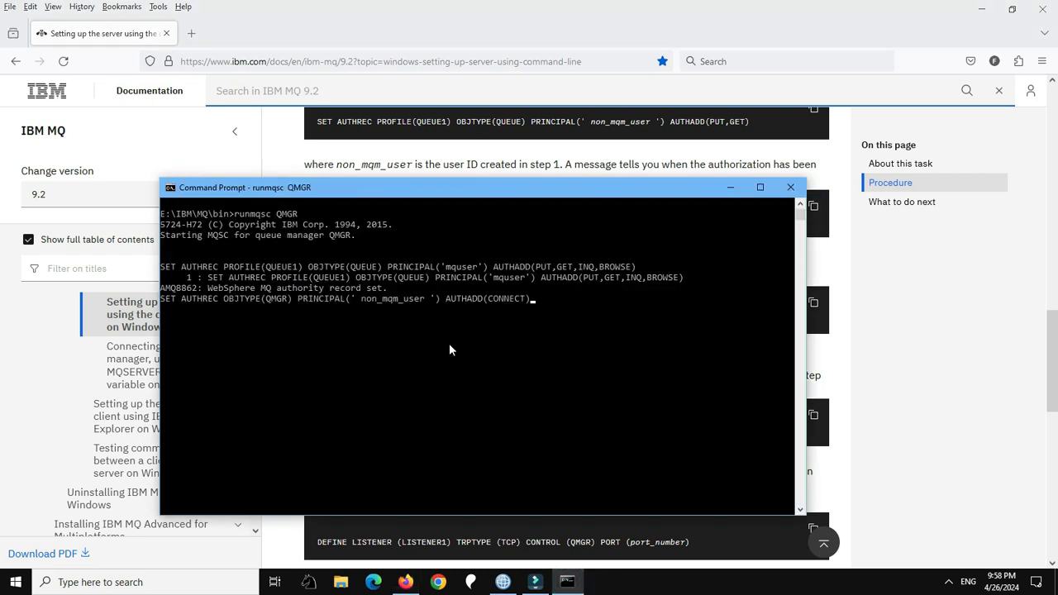
key(Left)
key(Left)
key(Left)
key(Left)
key(Left)
key(Left)
key(Left)
key(Left)
key(BackSpace)
key(BackSpace)
key(BackSpace)
key(BackSpace)
key(BackSpace)
key(BackSpace)
key(BackSpace)
key(BackSpace)
key(BackSpace)
key(BackSpace)
key(BackSpace)
key(BackSpace)
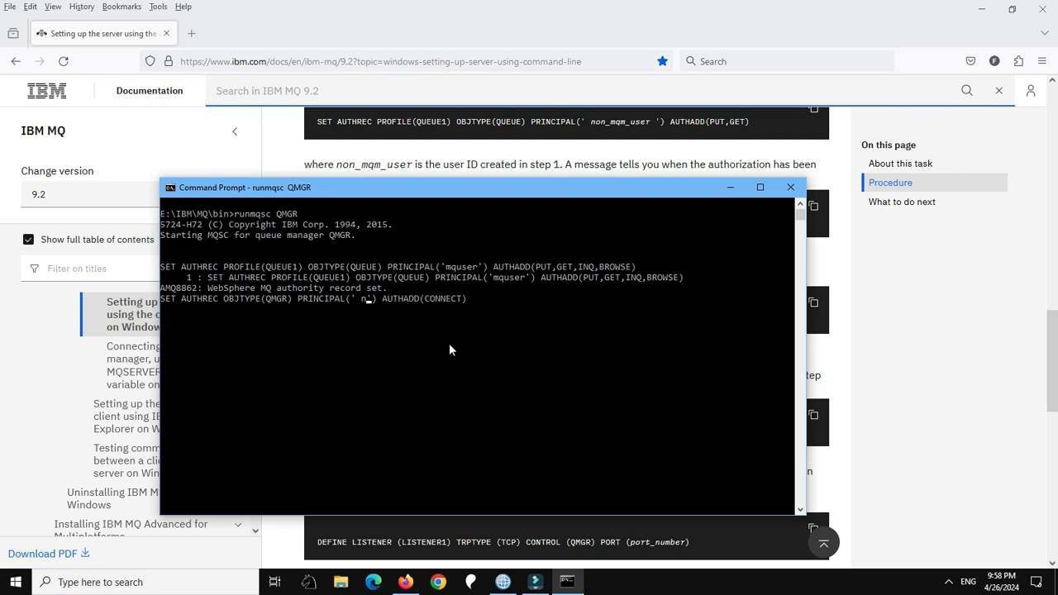
key(BackSpace)
key(BackSpace)
text(mquser)
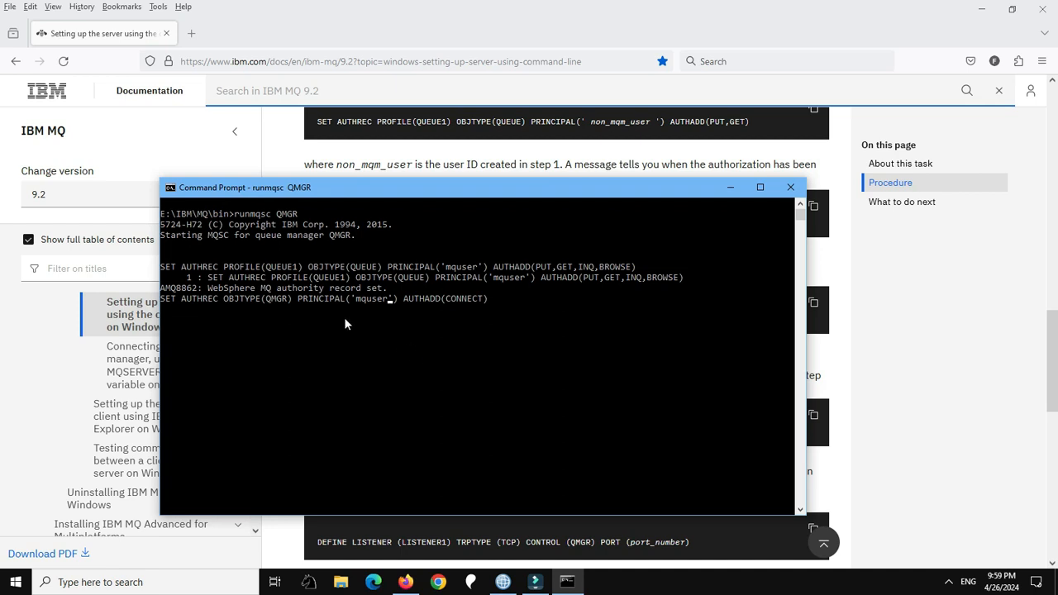
Step: Add INQ after CONNECT in the AUTHADD list and run the queue manager SET AUTHREC command
key(Left)
text(,INQ)
key(Right)
key(Return)
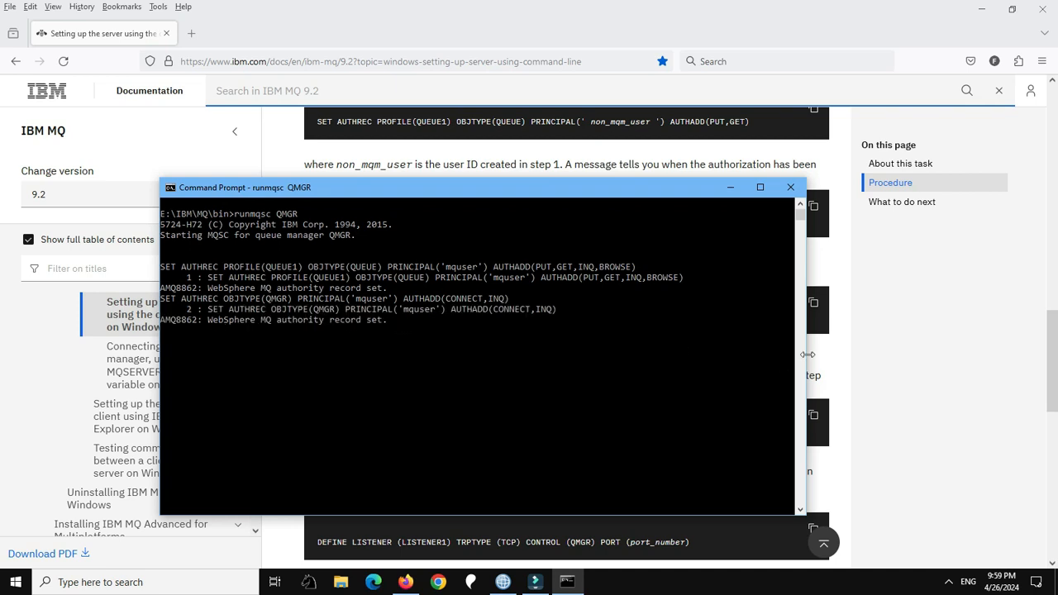
Step: Return to Firefox and copy the SET CHLAUTH(CHANNEL1) TYPE(ADDRESSMAP) command from procedure step 9
click(867, 350)
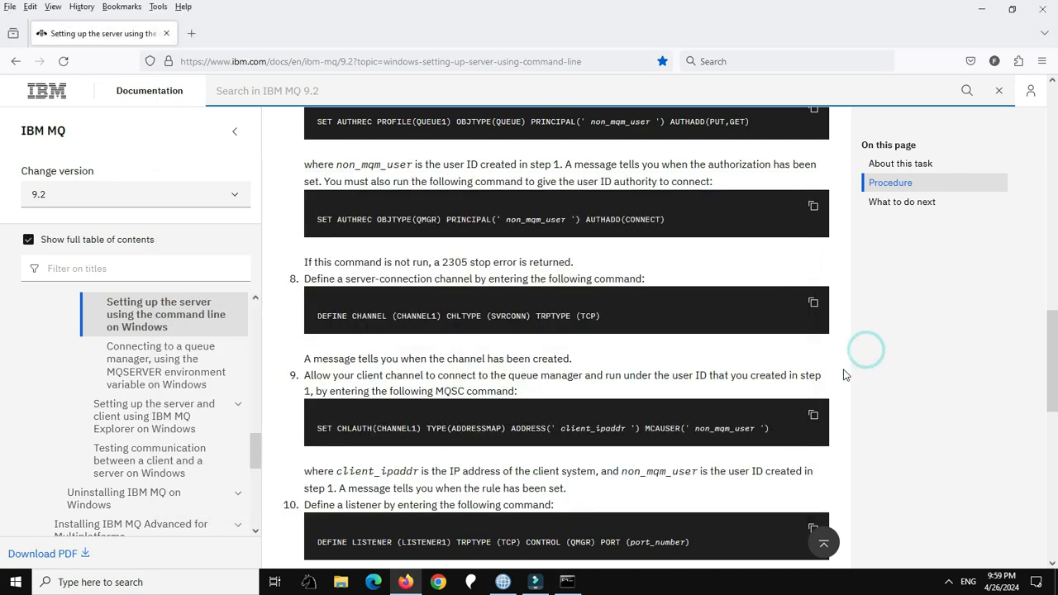
scroll(844, 370, down, 1)
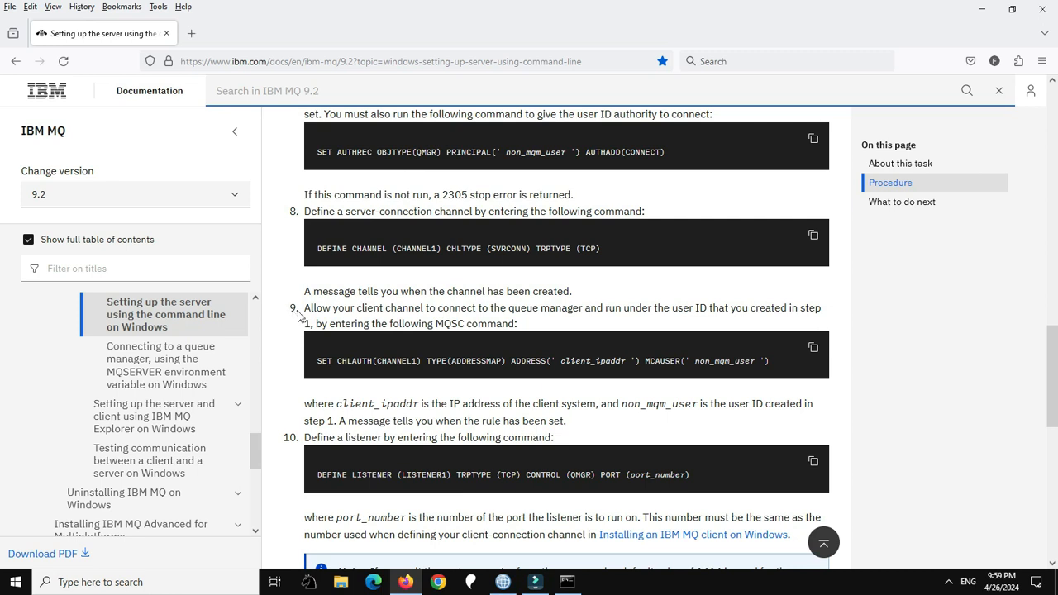
drag(305, 308, 758, 326)
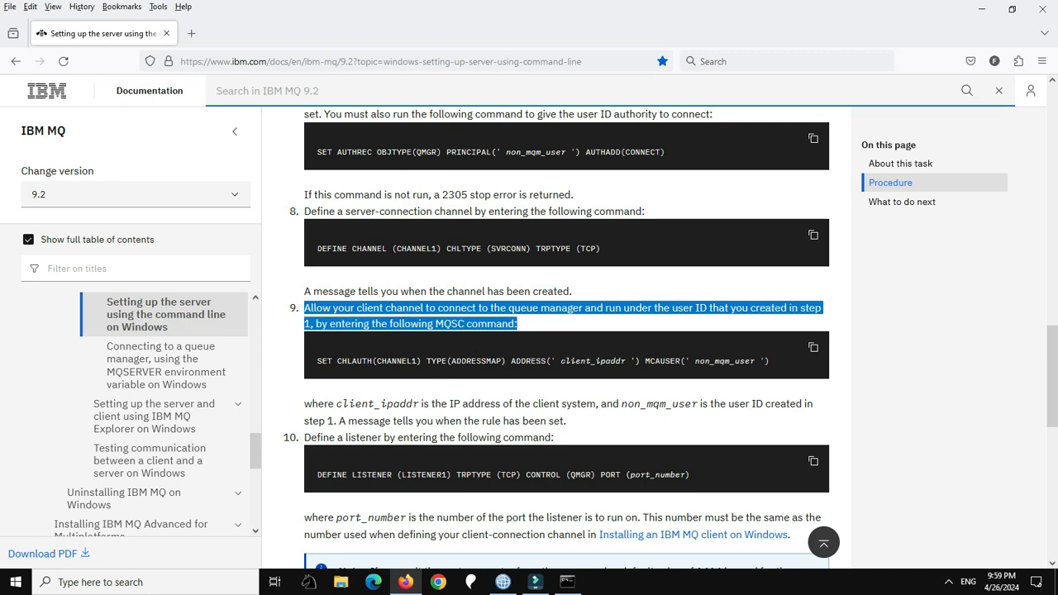
click(319, 360)
drag(319, 360, 763, 362)
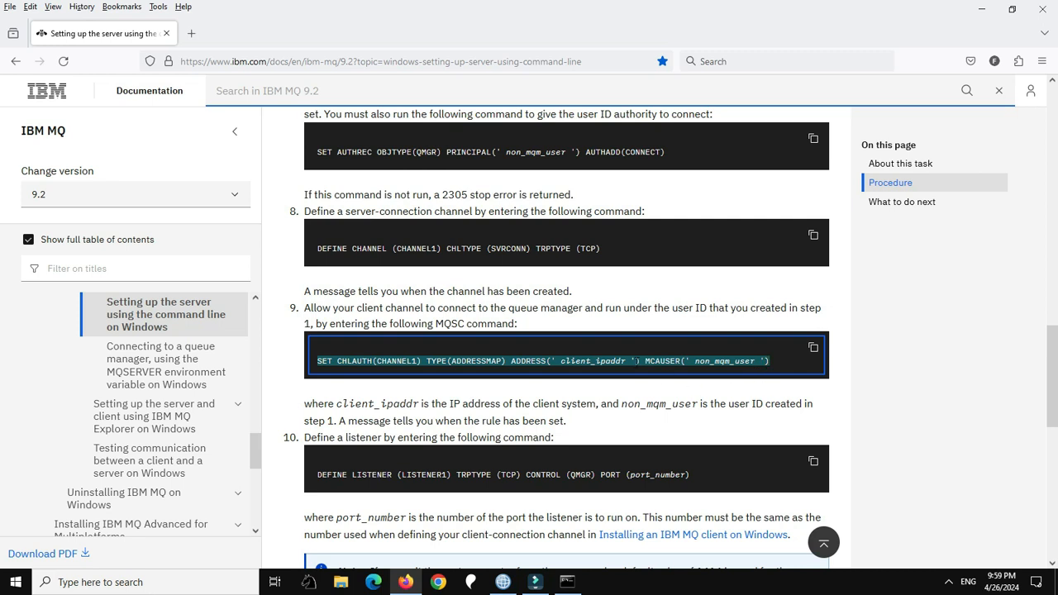
right_click(646, 368)
click(659, 378)
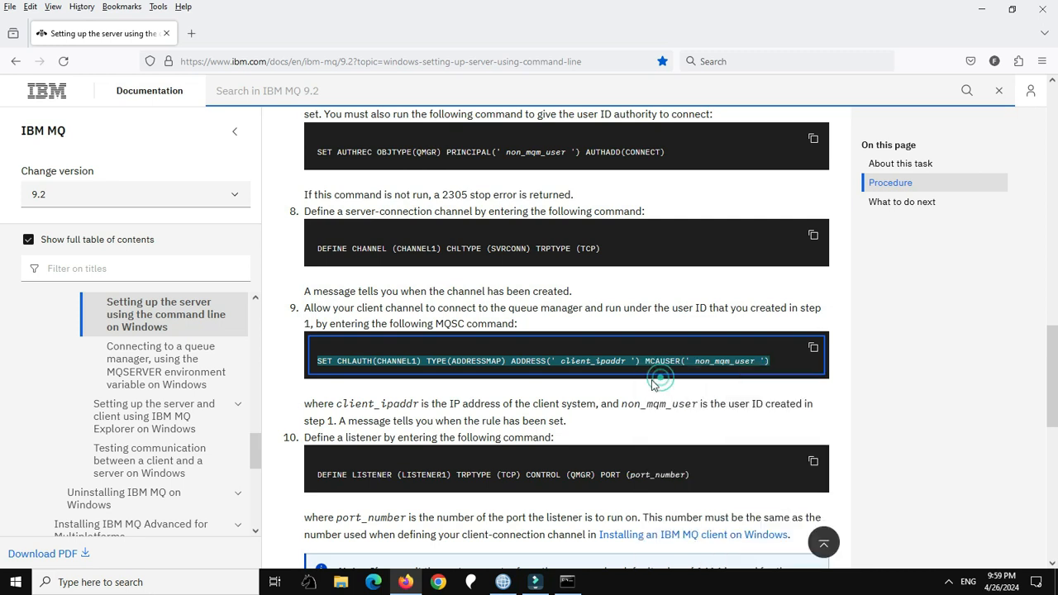
Step: Switch to Command Prompt, paste the SET CHLAUTH command and replace its MCAUSER placeholder with 'mquser'
click(567, 584)
right_click(505, 358)
key(Left)
key(Left)
key(BackSpace)
key(BackSpace)
key(BackSpace)
key(BackSpace)
key(BackSpace)
key(BackSpace)
key(BackSpace)
key(BackSpace)
key(BackSpace)
key(BackSpace)
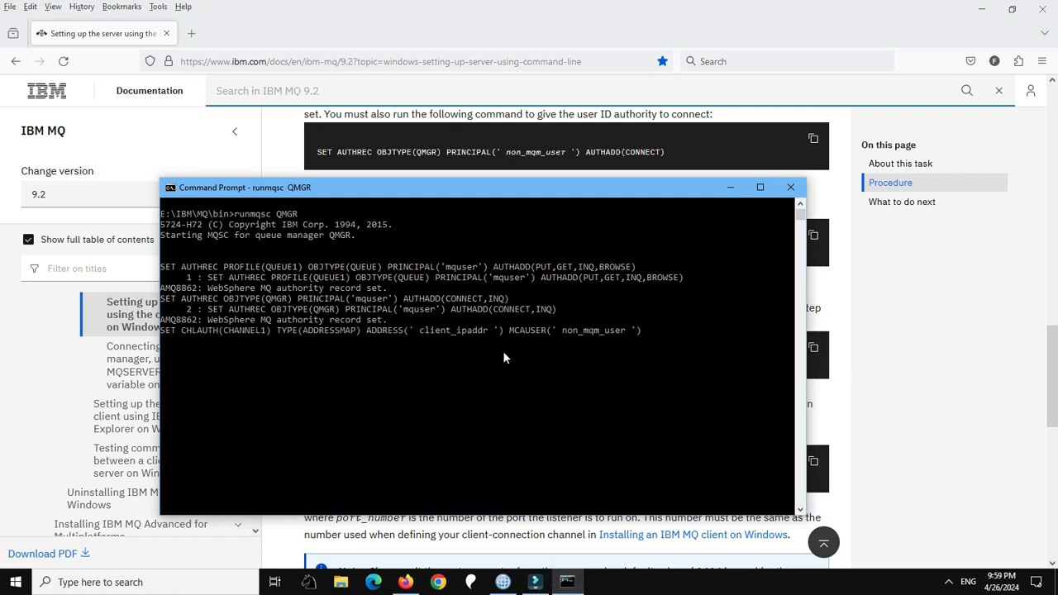
key(BackSpace)
key(BackSpace)
key(BackSpace)
key(BackSpace)
text(mquser)
Step: Replace the client_ipaddr placeholder in the SET CHLAUTH command's ADDRESS parameter with '127.0.0.1'
key(Left)
key(Left)
key(Left)
key(Left)
key(Left)
key(Left)
key(Left)
key(Left)
key(Left)
key(Left)
key(Left)
key(Left)
key(Left)
key(Left)
key(Left)
key(Left)
key(Left)
key(Left)
key(Left)
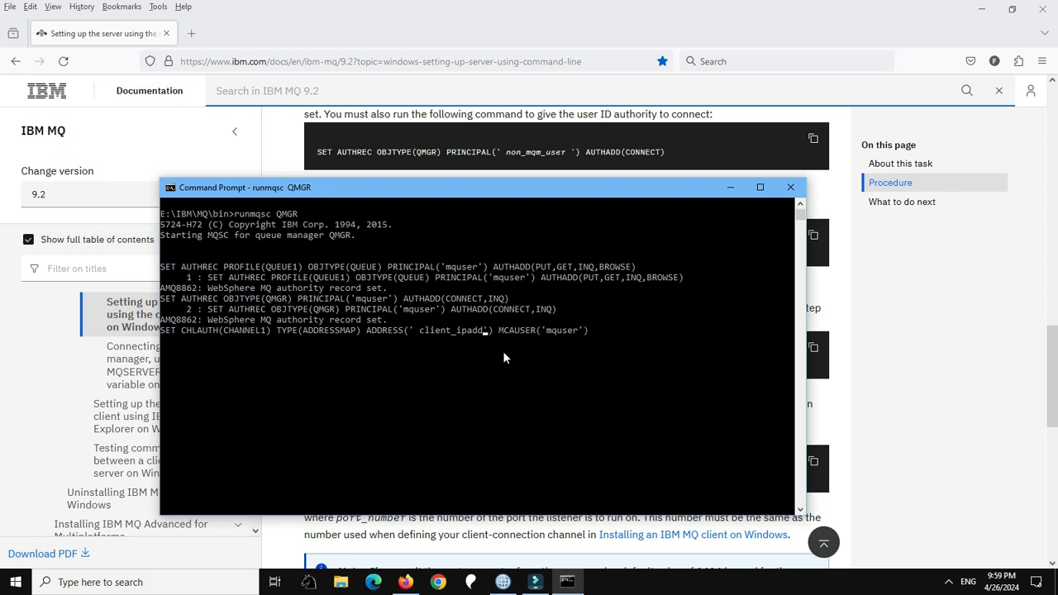
key(BackSpace)
key(BackSpace)
key(BackSpace)
key(BackSpace)
key(BackSpace)
key(BackSpace)
key(BackSpace)
key(BackSpace)
key(BackSpace)
key(BackSpace)
key(BackSpace)
key(BackSpace)
key(BackSpace)
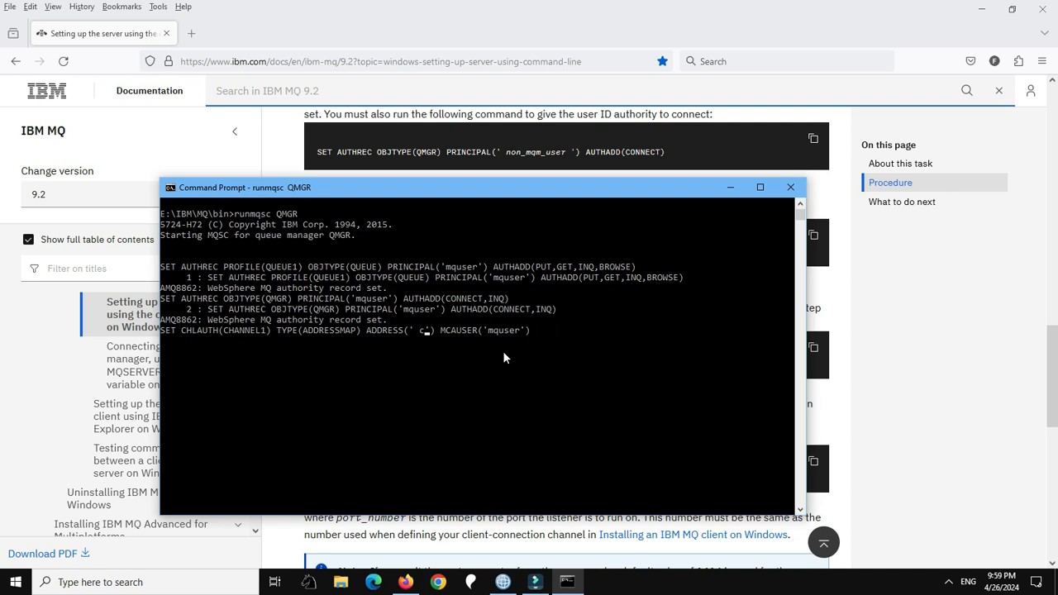
text(127.0.0.1)
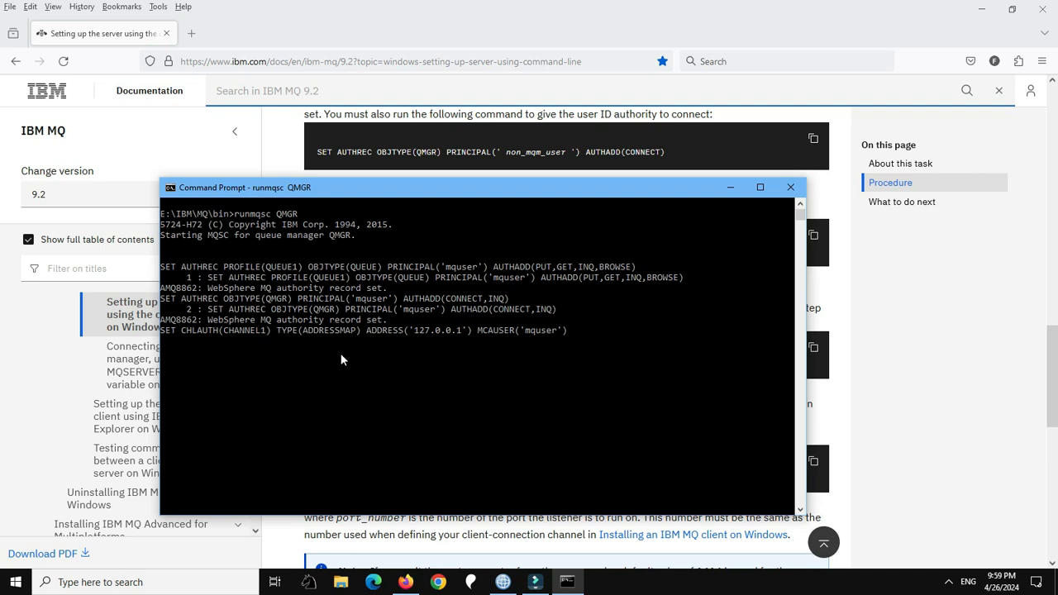
Step: Compare the channel name in the SET CHLAUTH command with QMGR's Channels list in WebSphere MQ Explorer
drag(224, 331, 265, 336)
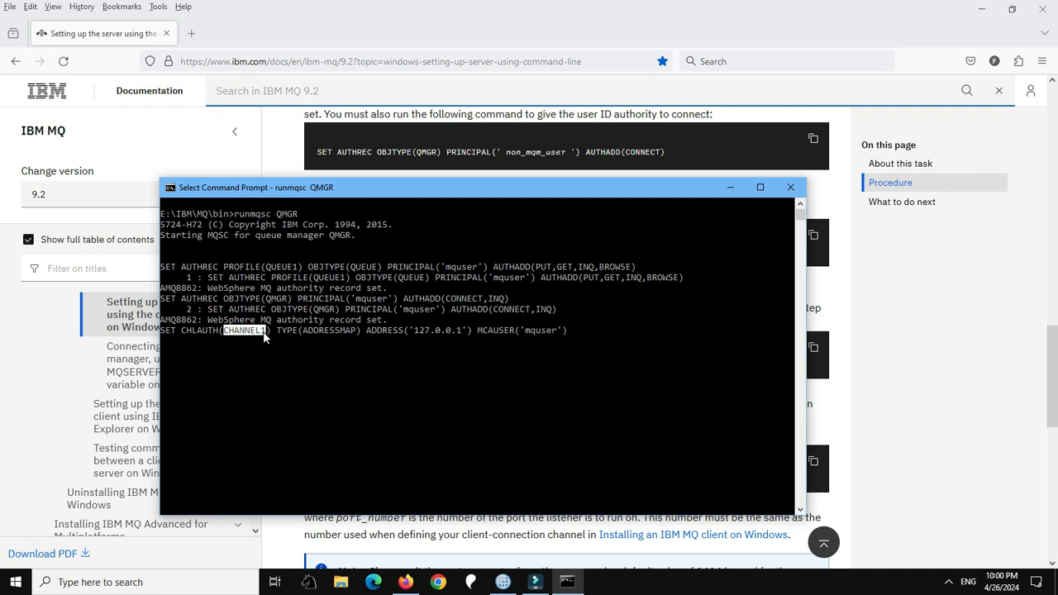
click(501, 579)
click(90, 128)
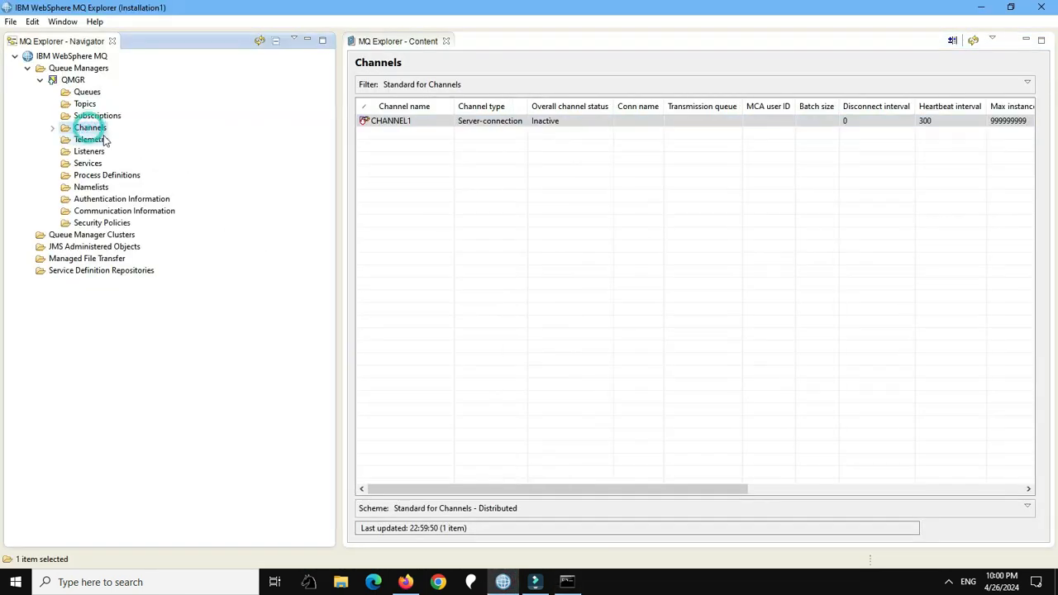
click(387, 122)
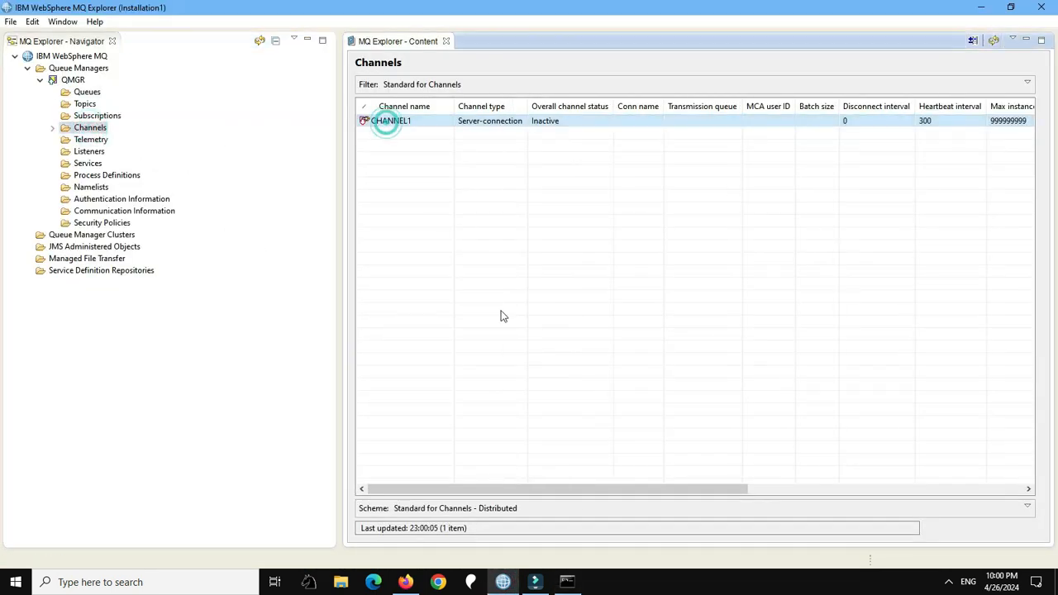
Step: Return to Command Prompt, run the SET CHLAUTH command for CHANNEL1 and end the runmqsc session
click(567, 582)
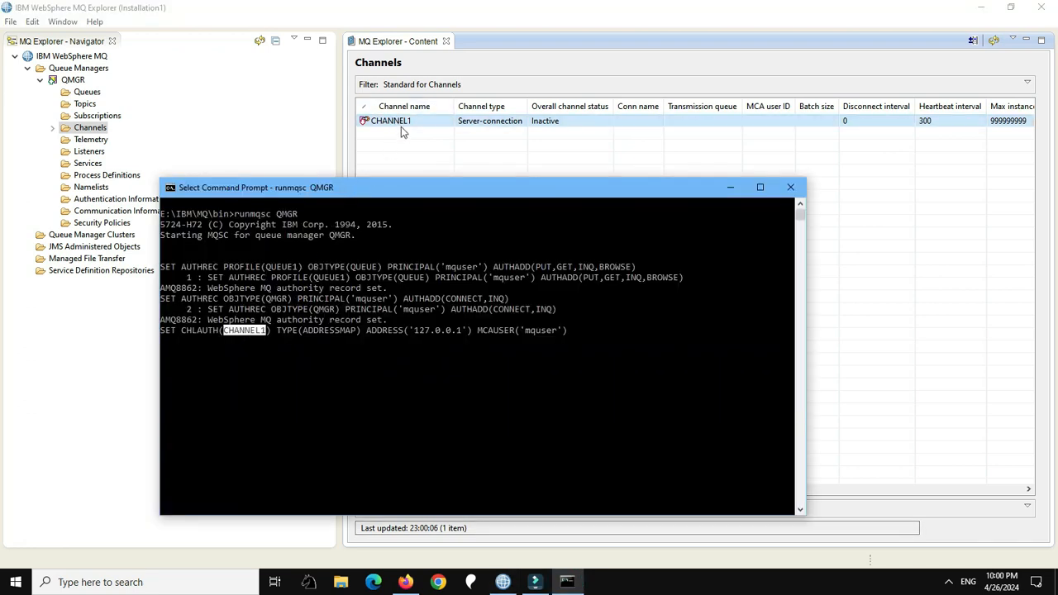
click(574, 332)
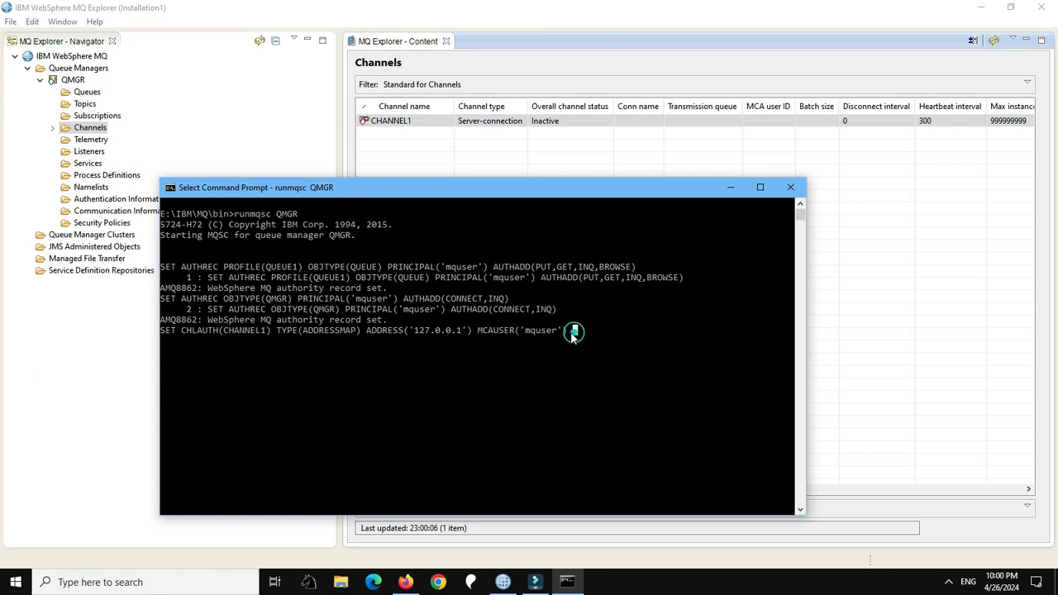
key(Escape)
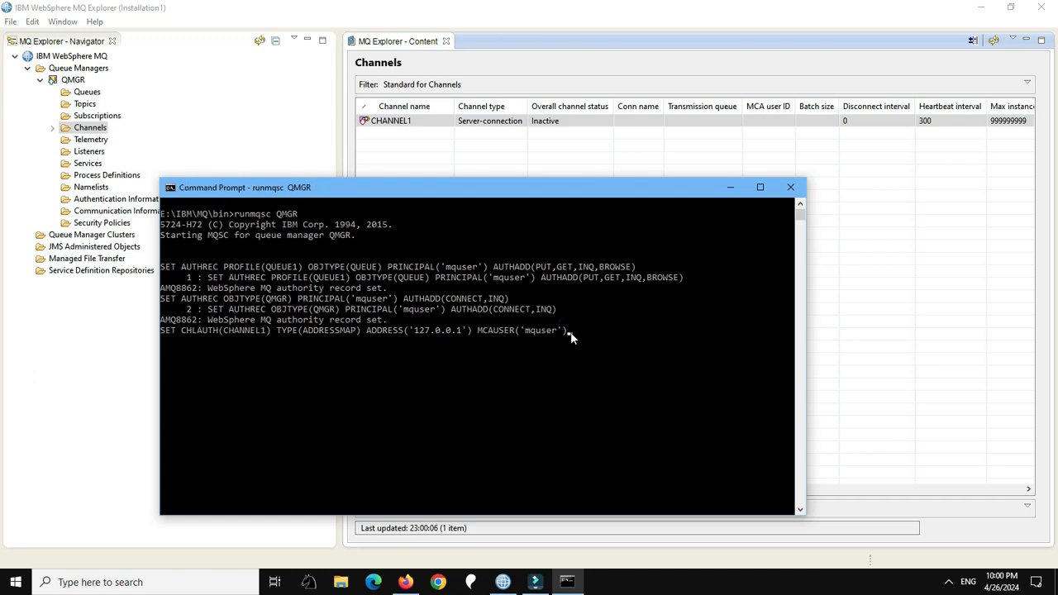
key(Return)
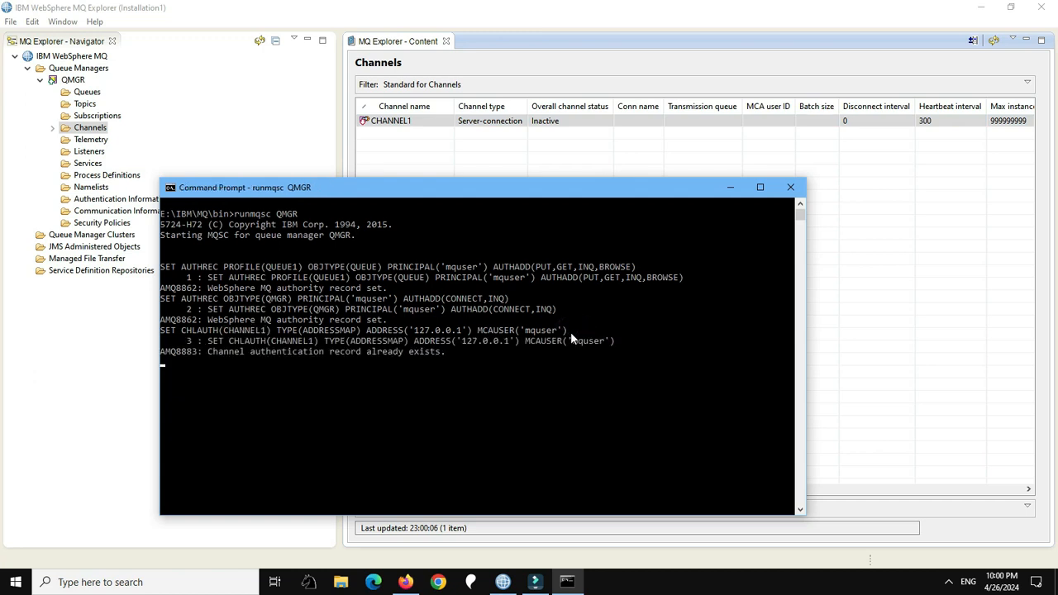
text(end)
key(Return)
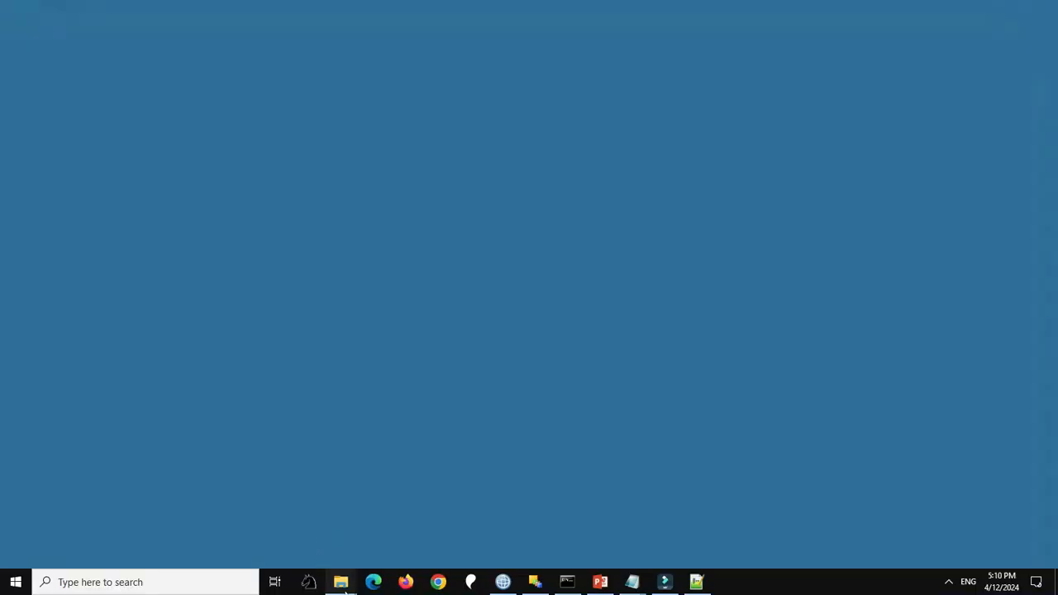
Step: In File Explorer, create a folder named jms on Local Disk (C:), open it and minimize its window
mouse_move(340, 582)
click(411, 543)
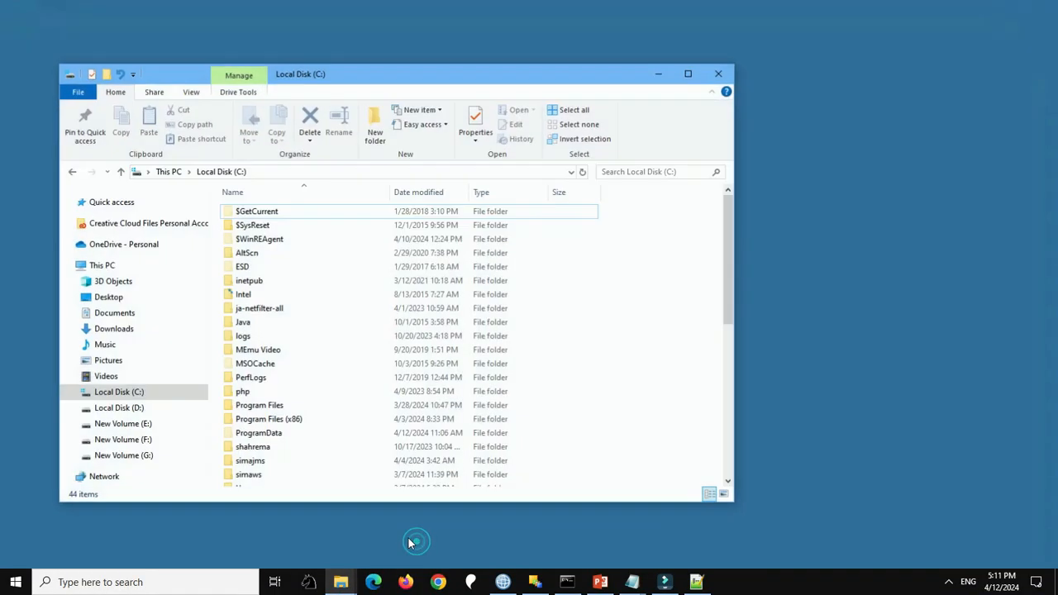
right_click(622, 348)
click(766, 314)
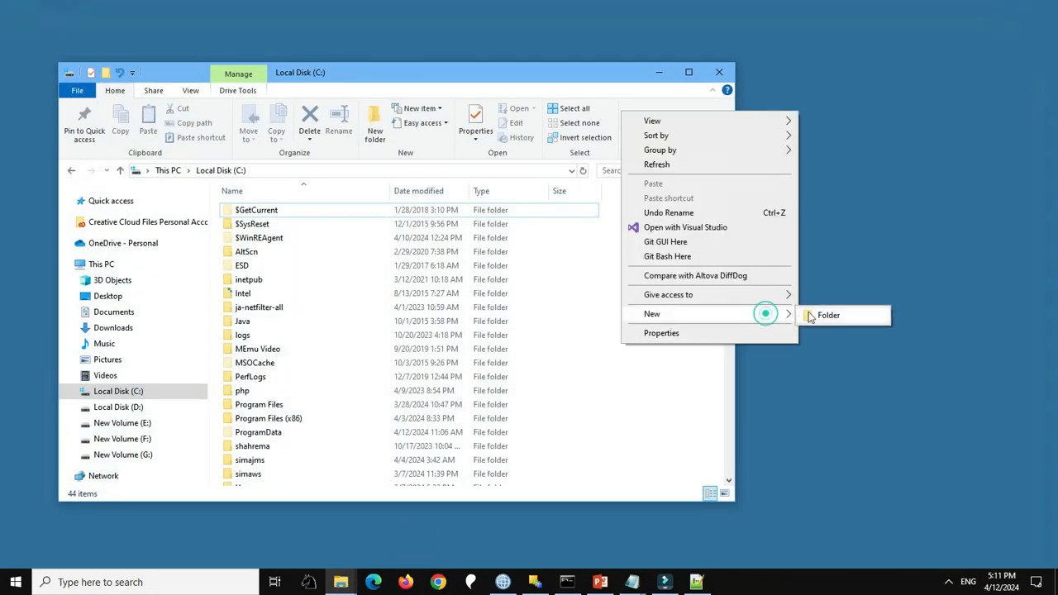
click(815, 316)
text(jms)
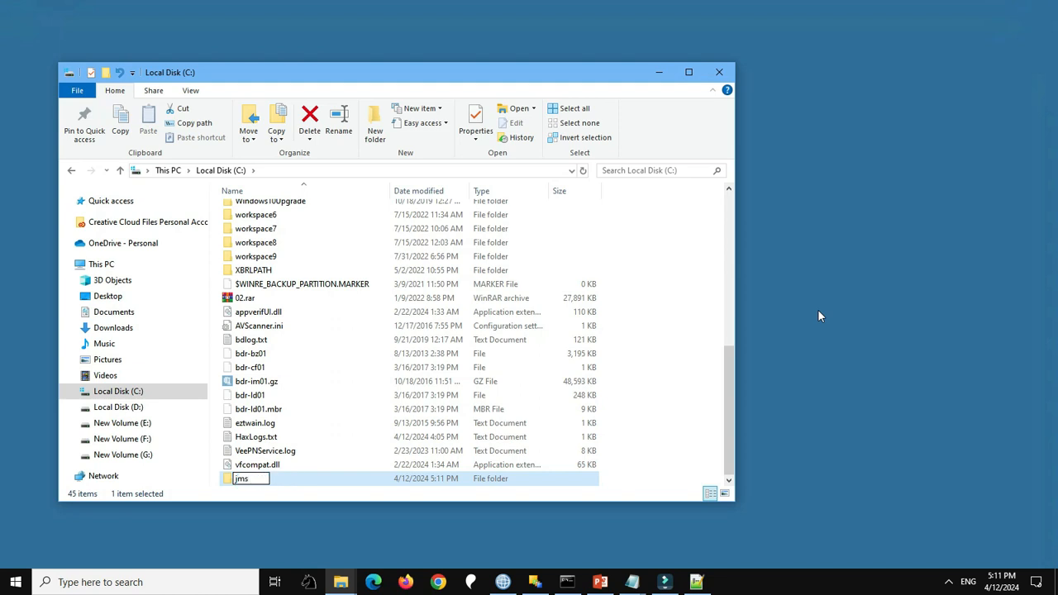
key(Return)
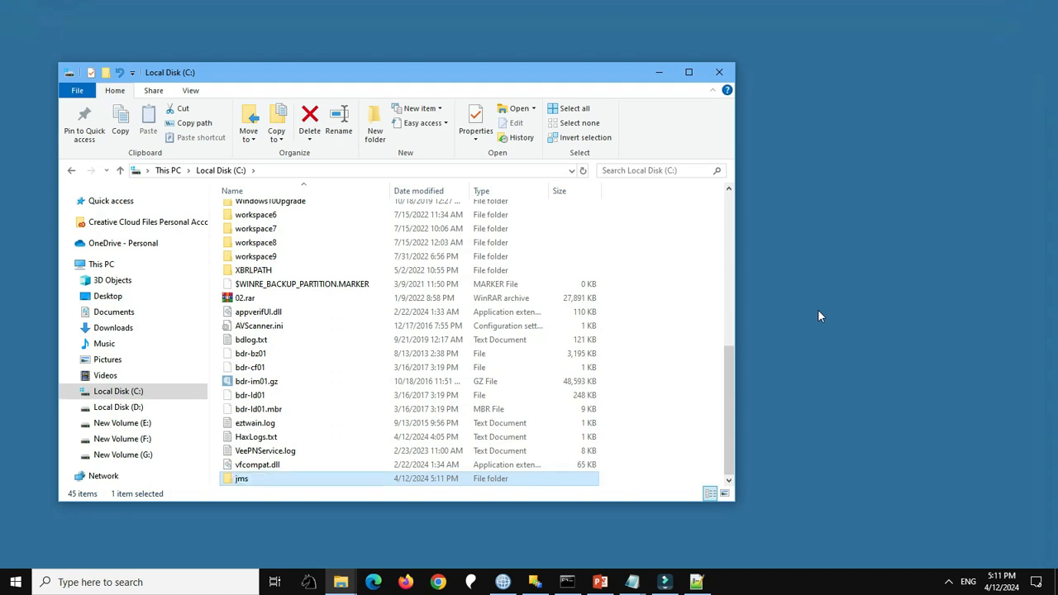
key(Return)
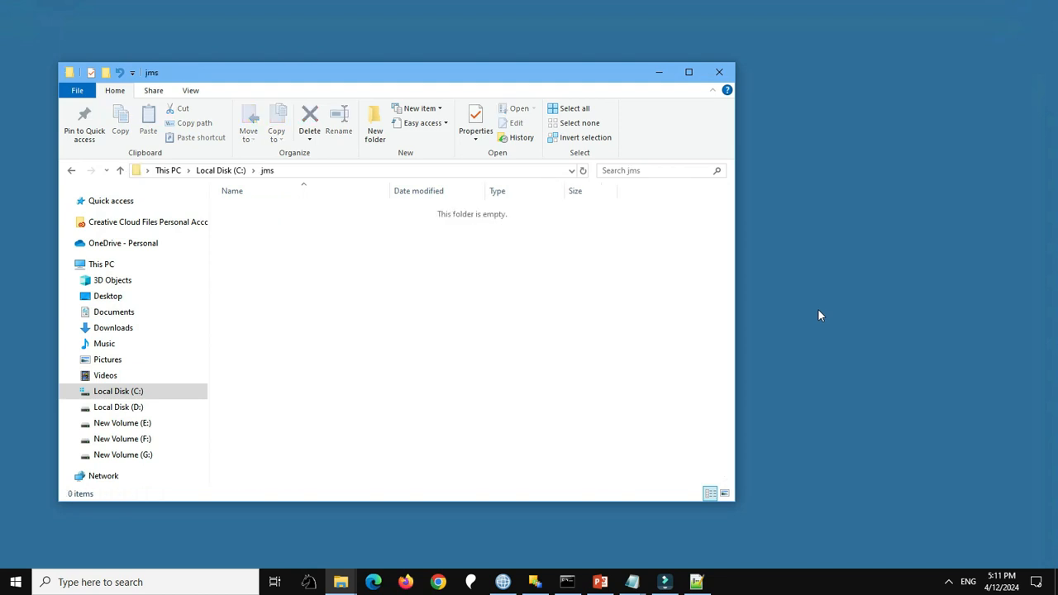
click(660, 71)
Step: Bring up the E:\IBM\MQ\java\bin folder and open JMSAdmin.config in Notepad++
mouse_move(352, 571)
click(322, 542)
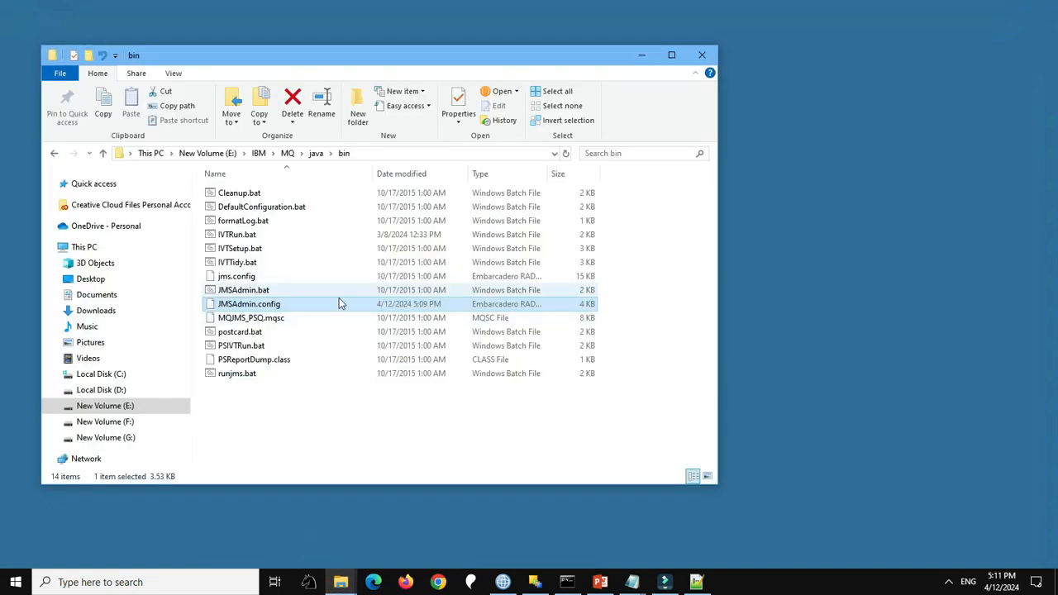
right_click(276, 307)
click(342, 174)
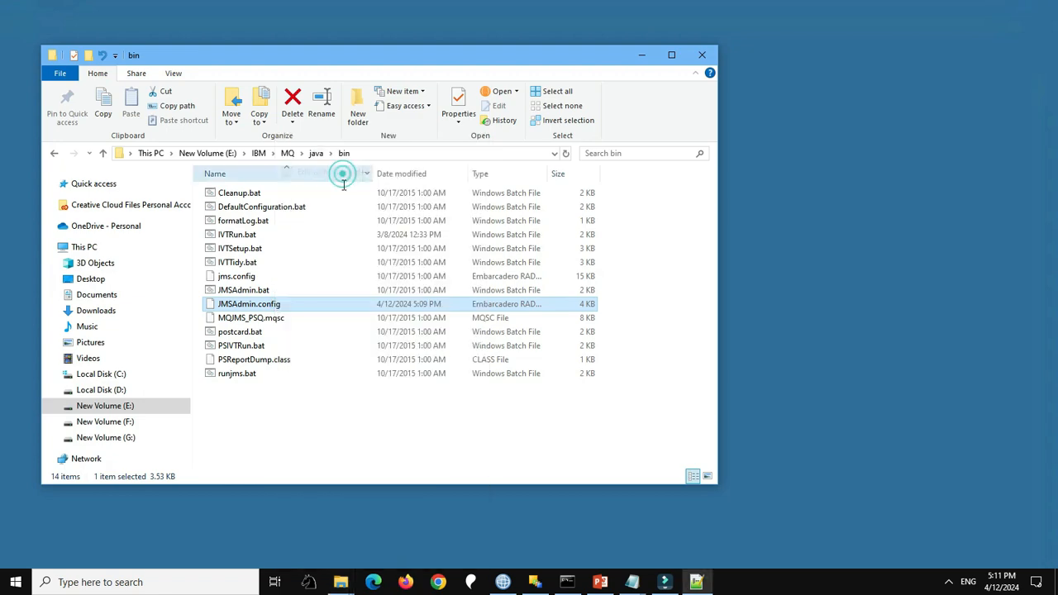
Step: Uncomment the INITIAL_CONTEXT_FACTORY line that uses com.sun.jndi.fscontext.RefFSContextFactory in JMSAdmin.config
scroll(367, 302, down, 4)
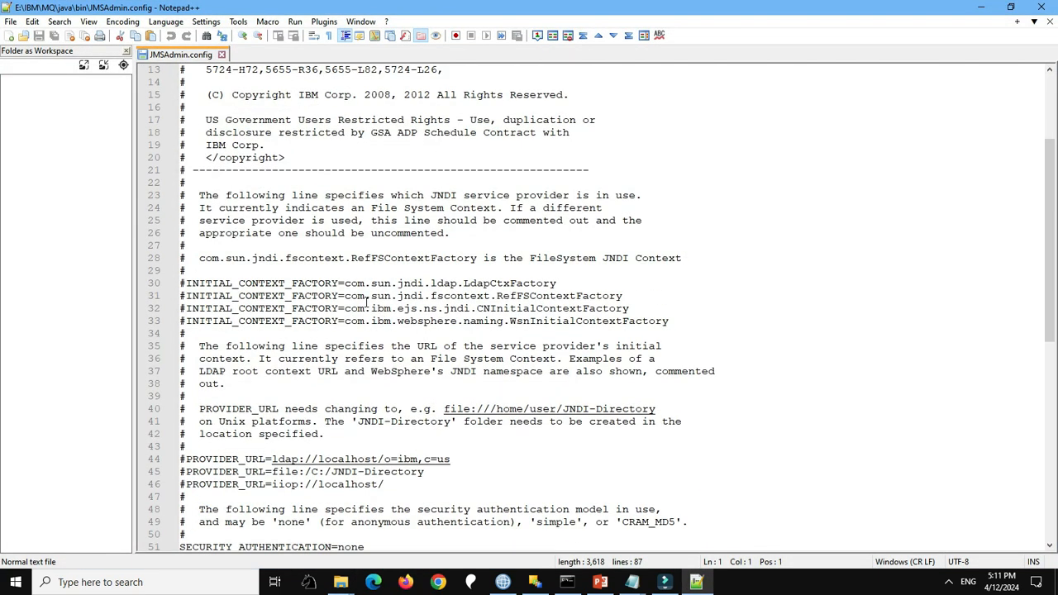
click(464, 296)
key(Home)
key(Delete)
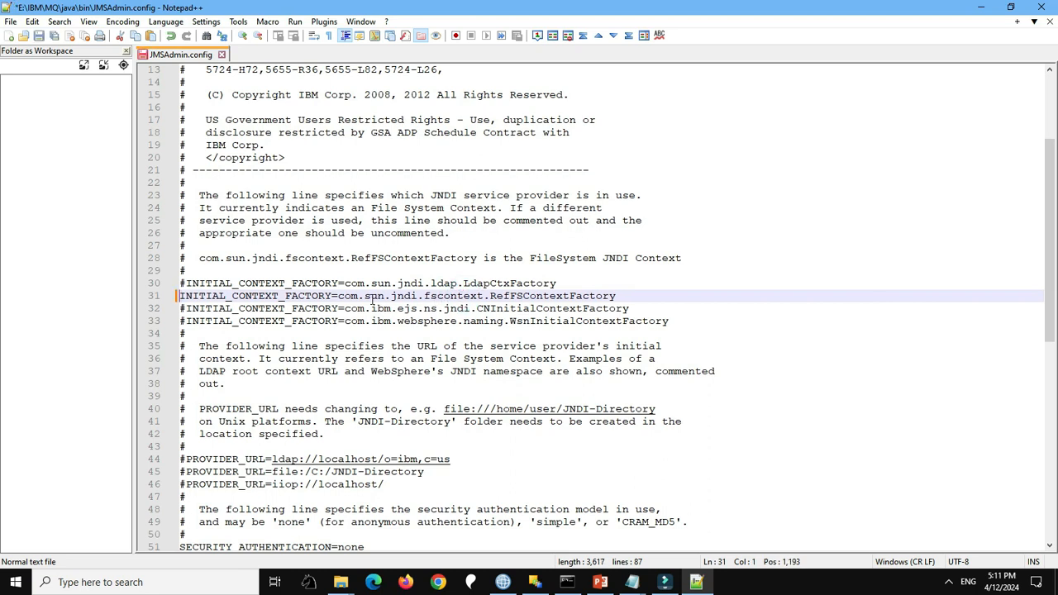
drag(337, 296, 619, 296)
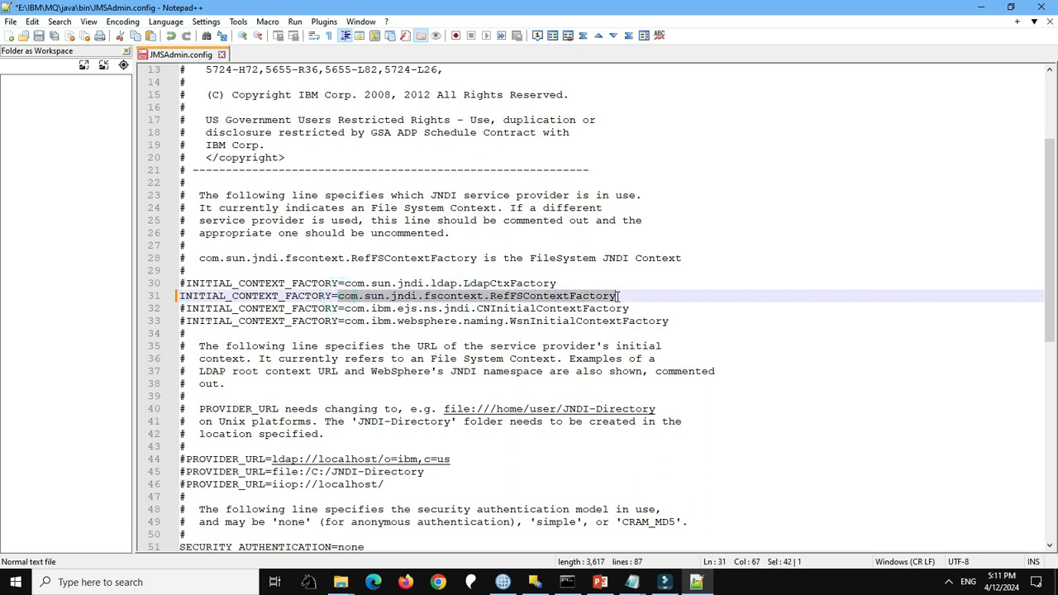
click(528, 321)
Step: Uncomment the file-based PROVIDER_URL line, set it to file:/C:/jms, save JMSAdmin.config and minimize the editor
scroll(310, 389, down, 4)
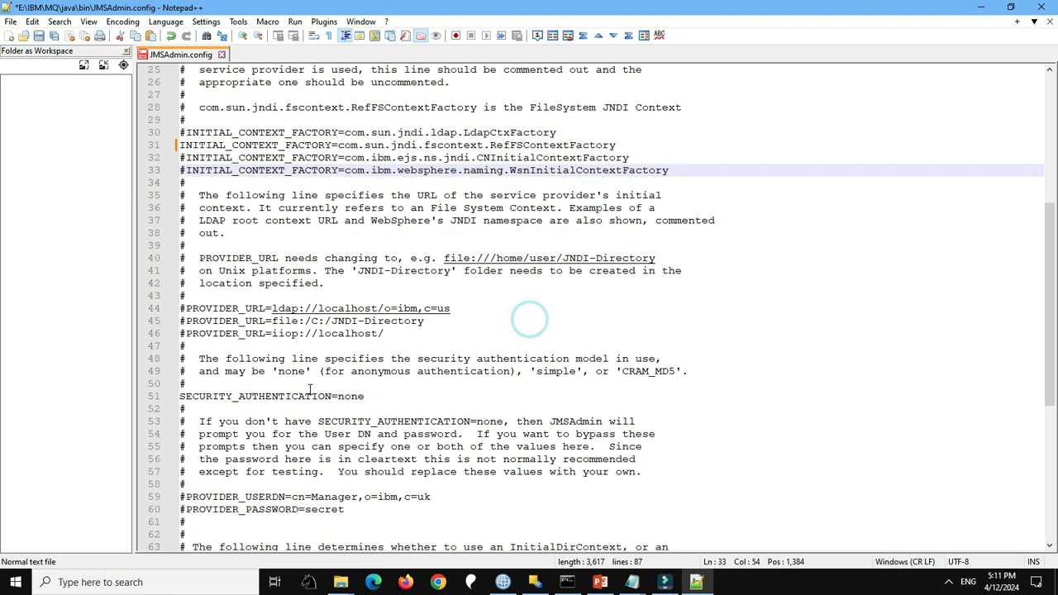
click(199, 320)
key(Home)
key(Delete)
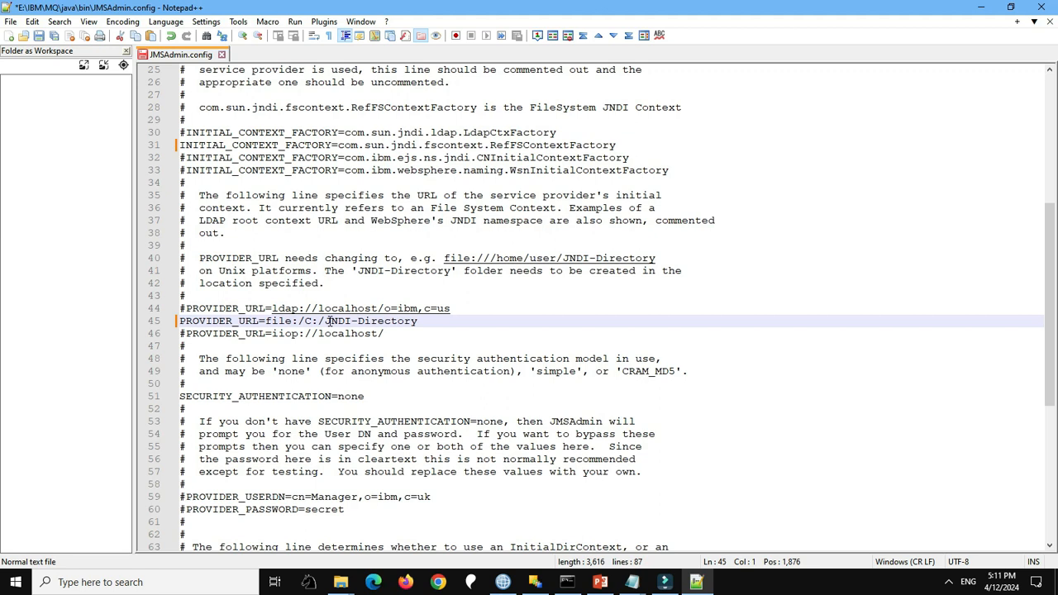
drag(326, 321, 419, 324)
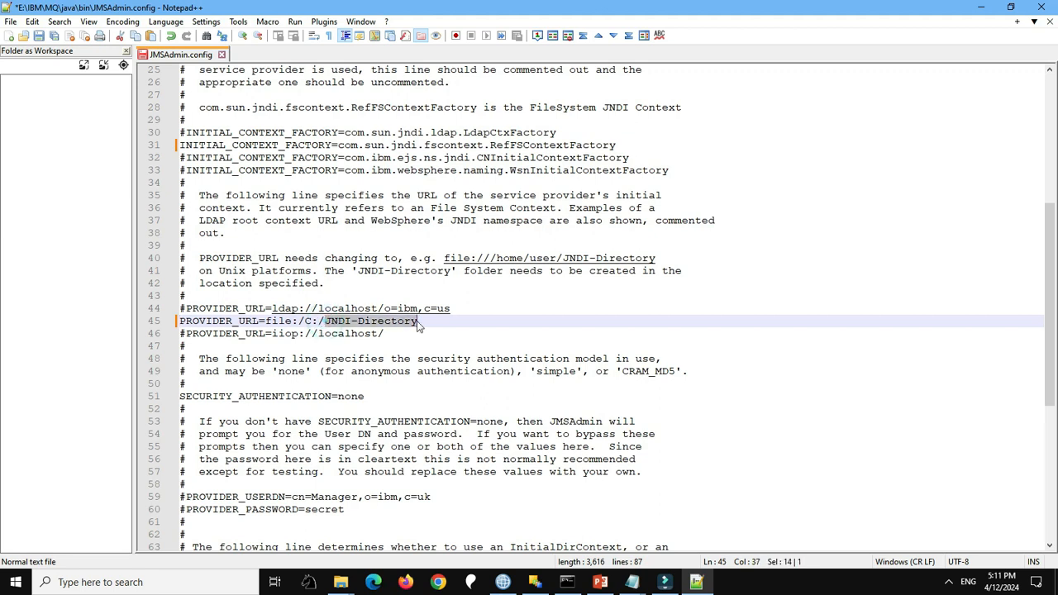
text(jms)
key(ctrl+s)
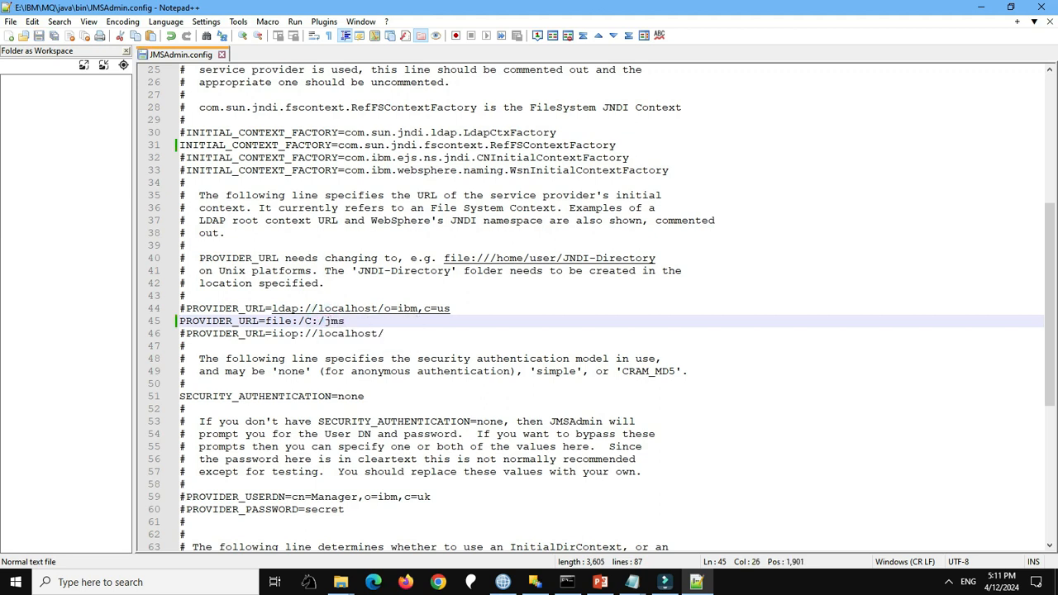
click(983, 8)
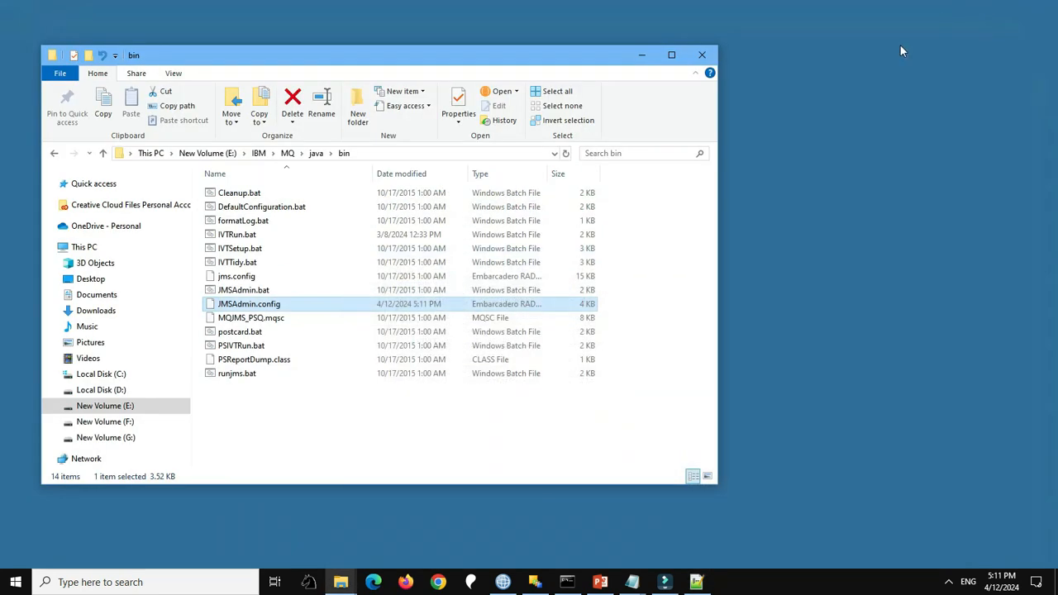
Step: Start a command prompt from the java\bin folder in File Explorer and run JMSAdmin.bat
click(250, 292)
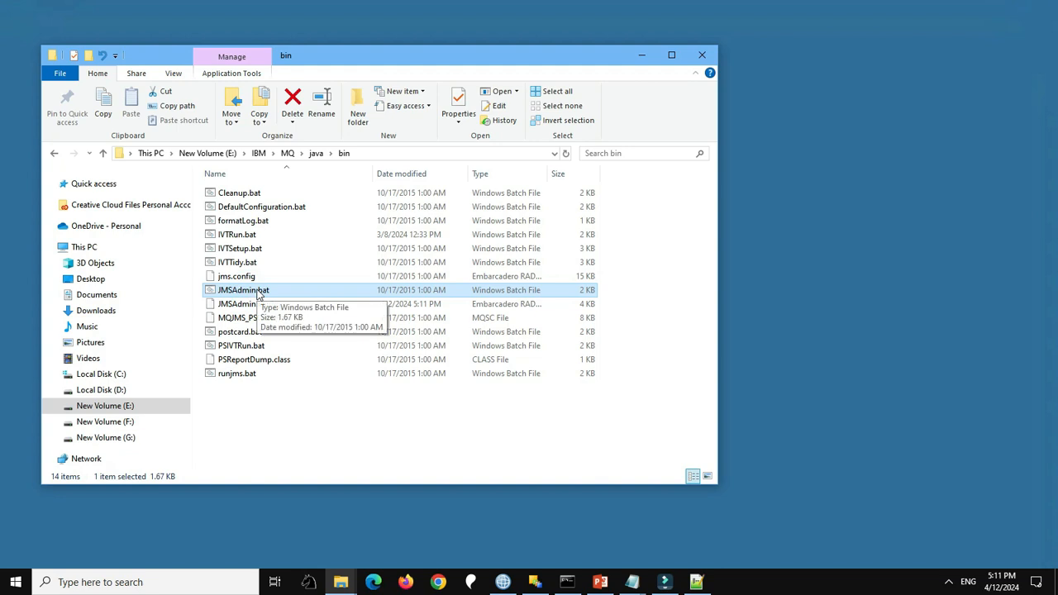
click(374, 157)
text(cmd)
key(Return)
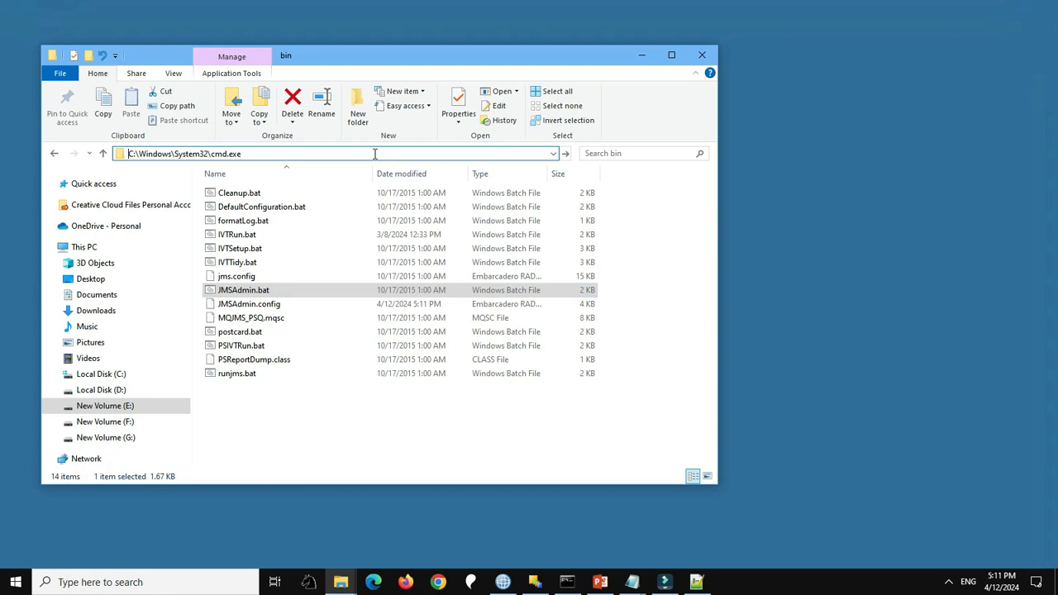
text(jmsa)
key(Tab)
key(Return)
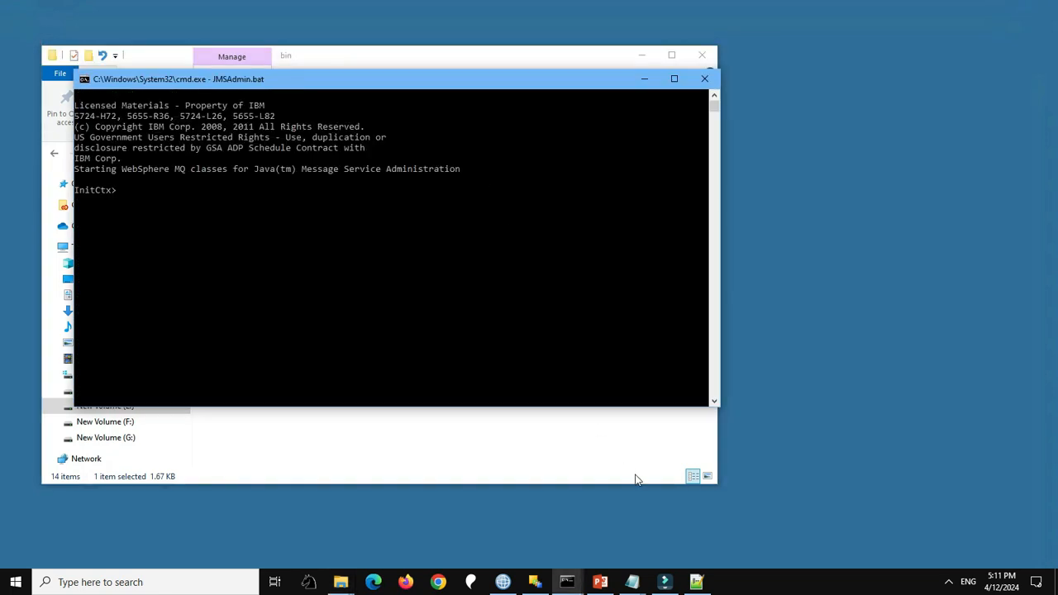
Step: Copy the DEFINE QCF(SAMPLEQCF) command from commands.txt in Notepad and run it at the JMSAdmin InitCtx prompt
mouse_move(632, 582)
click(669, 533)
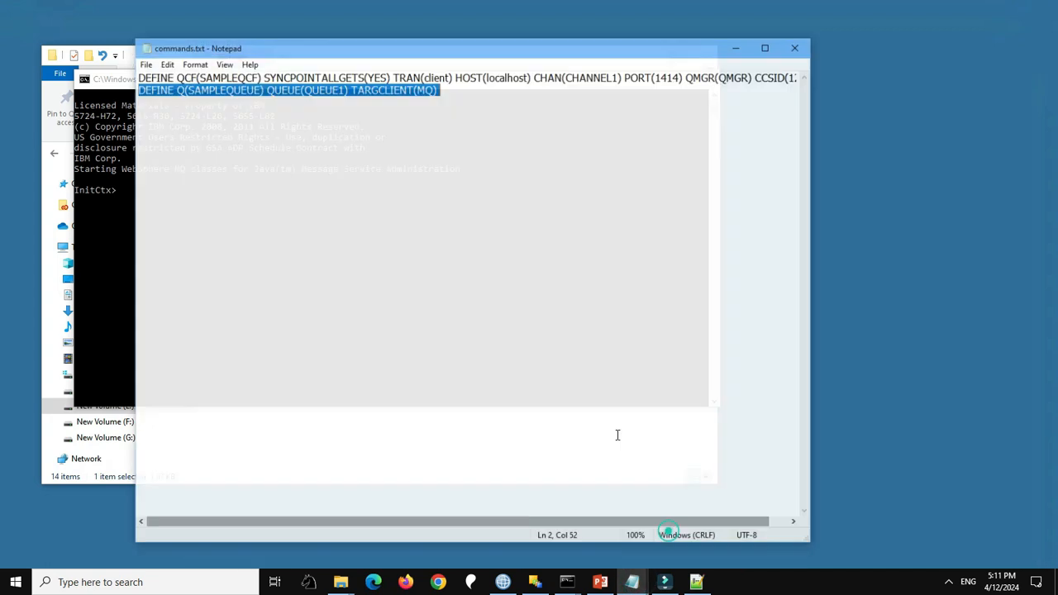
key(ctrl+Home)
key(shift+End)
key(ctrl+c)
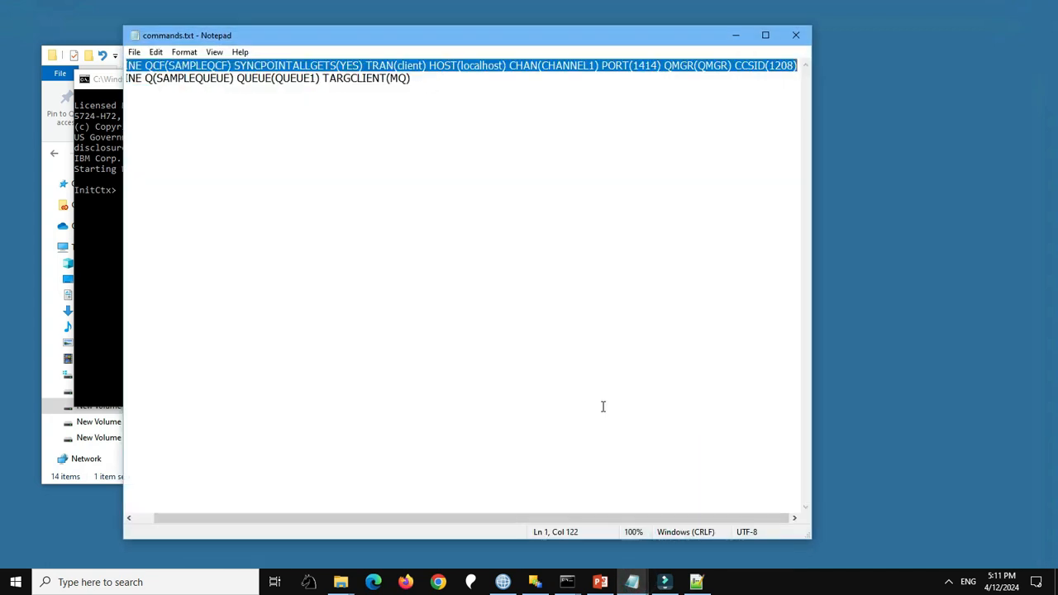
click(100, 294)
right_click(103, 291)
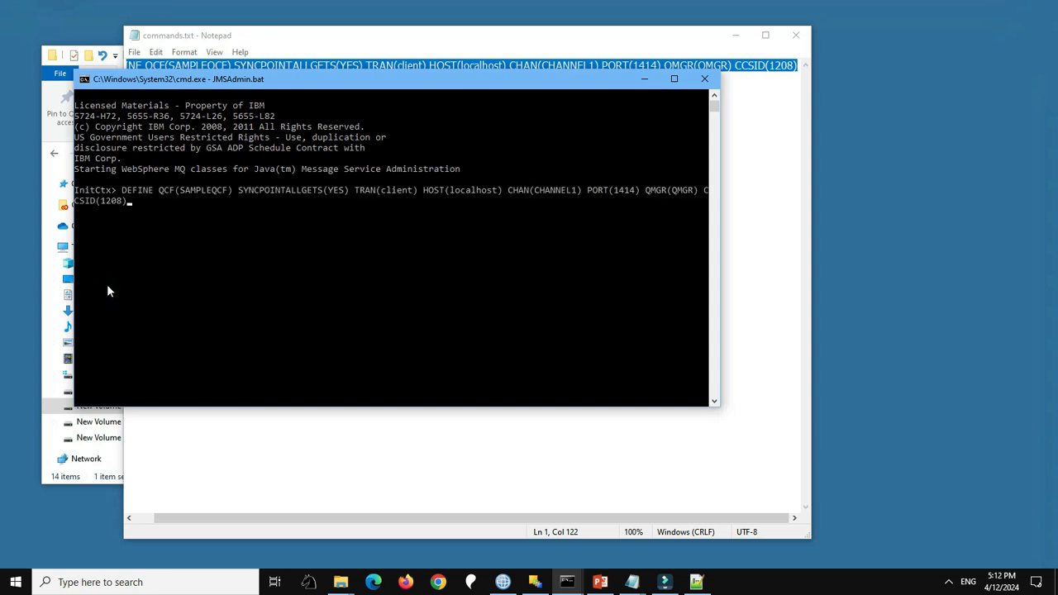
key(Return)
Step: Copy the DEFINE Q(SAMPLEQUEUE) QUEUE(QUEUE1) TARGCLIENT(MQ) command from commands.txt and run it at the JMSAdmin InitCtx prompt
click(182, 432)
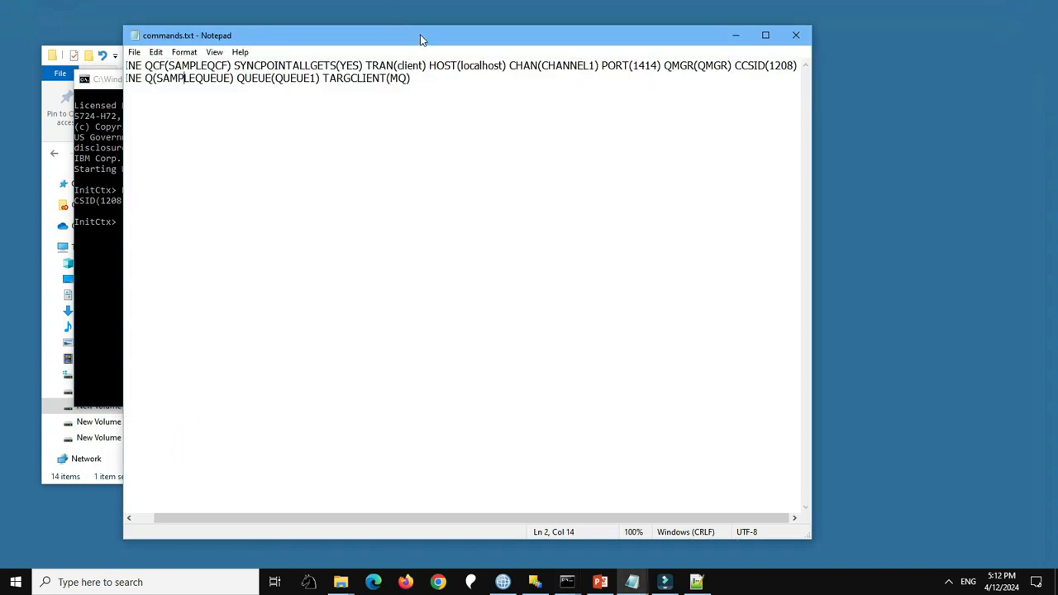
click(204, 83)
key(Home)
key(shift+End)
key(ctrl+c)
click(91, 218)
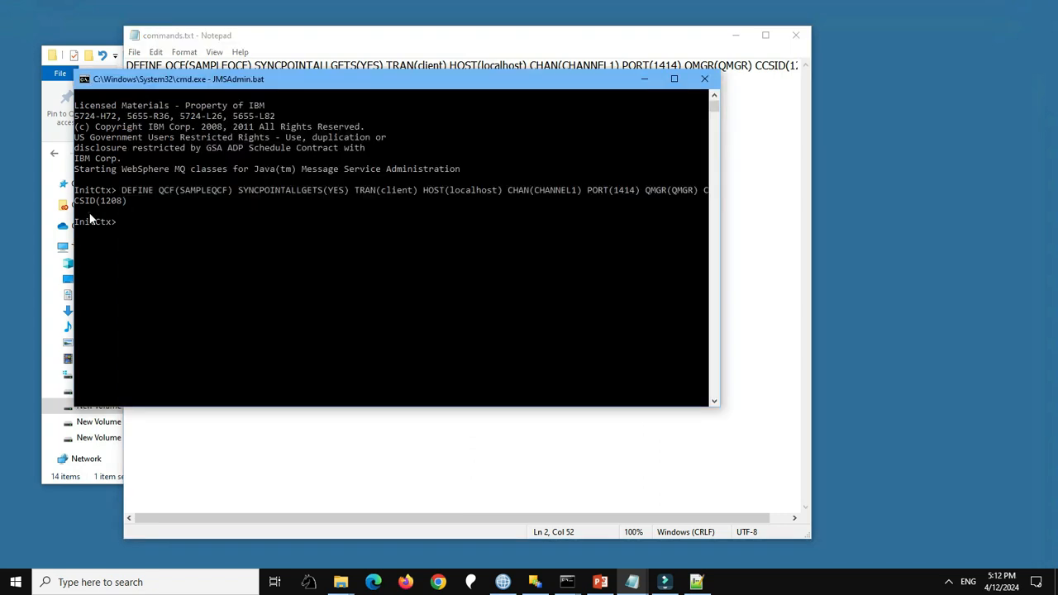
right_click(142, 223)
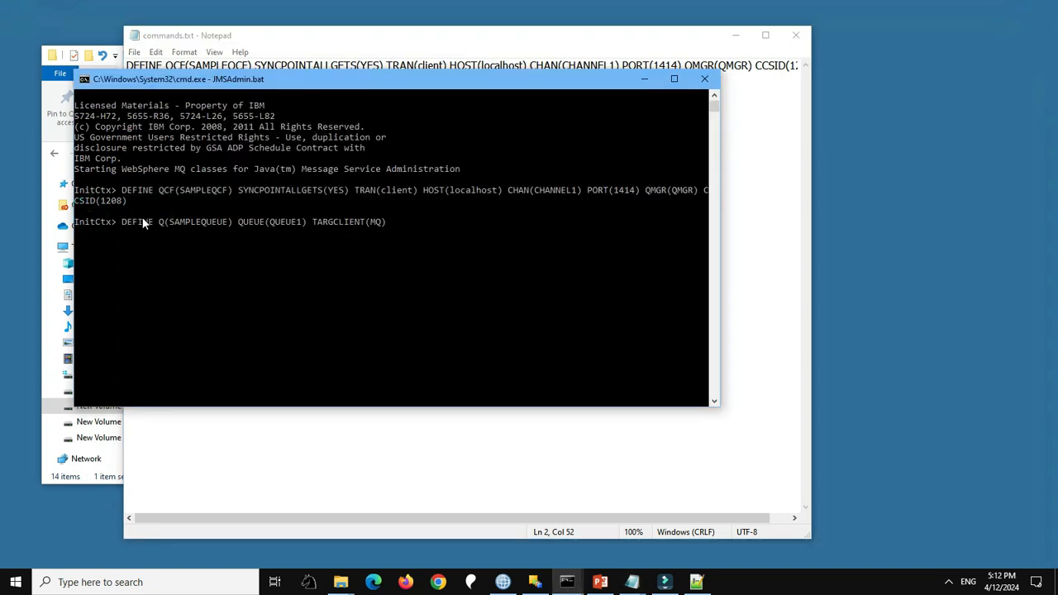
key(Return)
Step: List the JNDI context's objects with display ctx and exit JMSAdmin with end
text(display ctx)
key(Return)
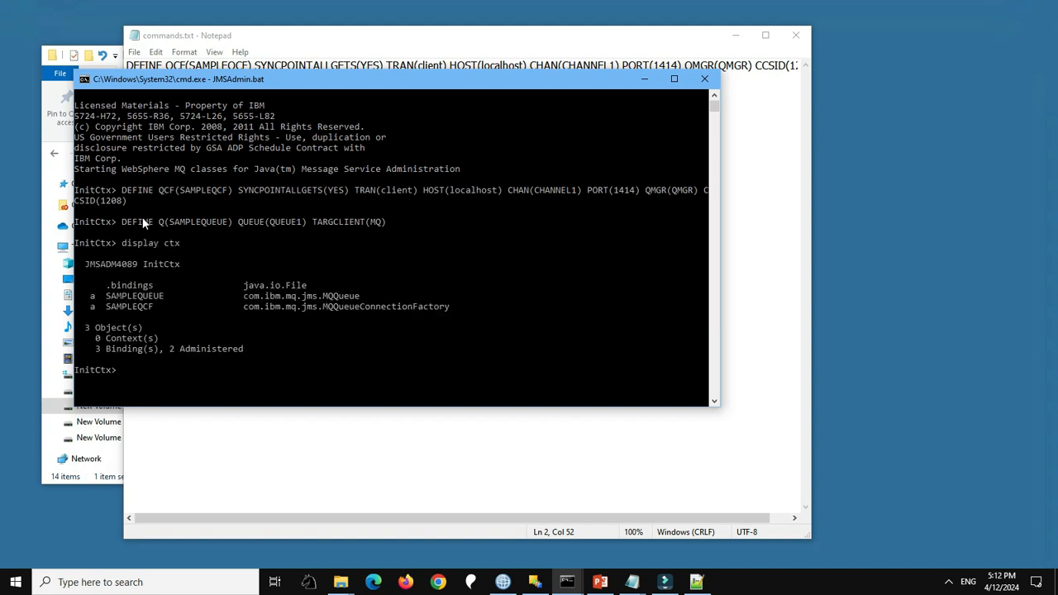
text(end)
key(Return)
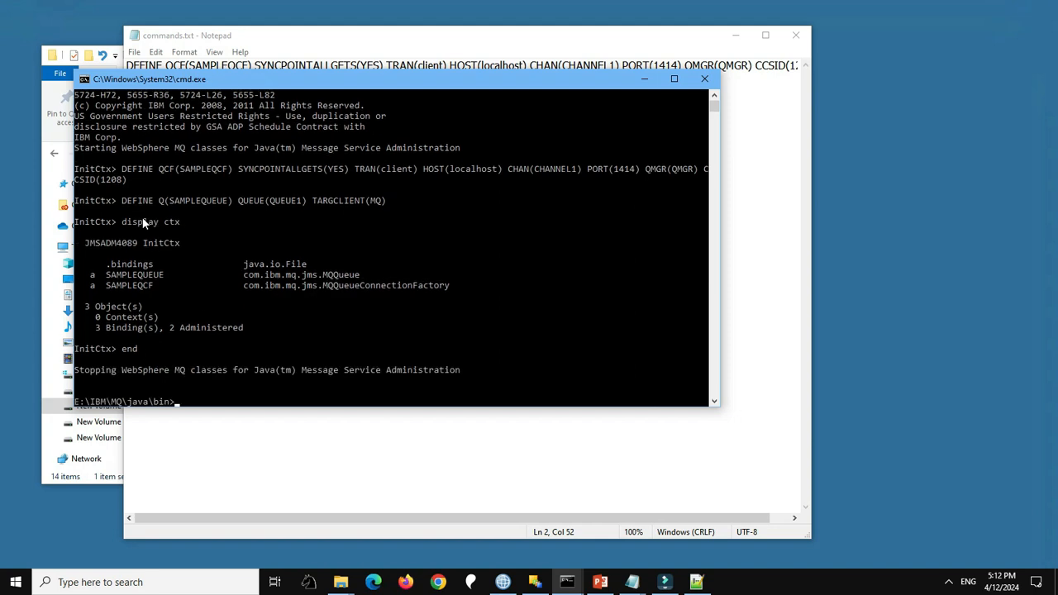
Step: Look through the .bindings file from C:\jms in Notepad++, close it and minimize the editor
click(340, 583)
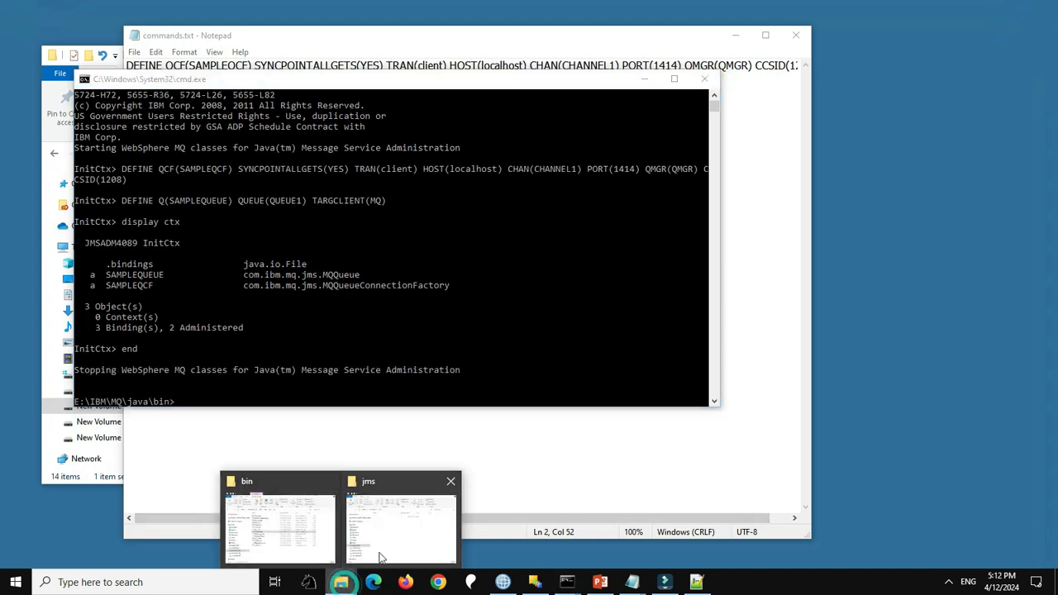
click(420, 535)
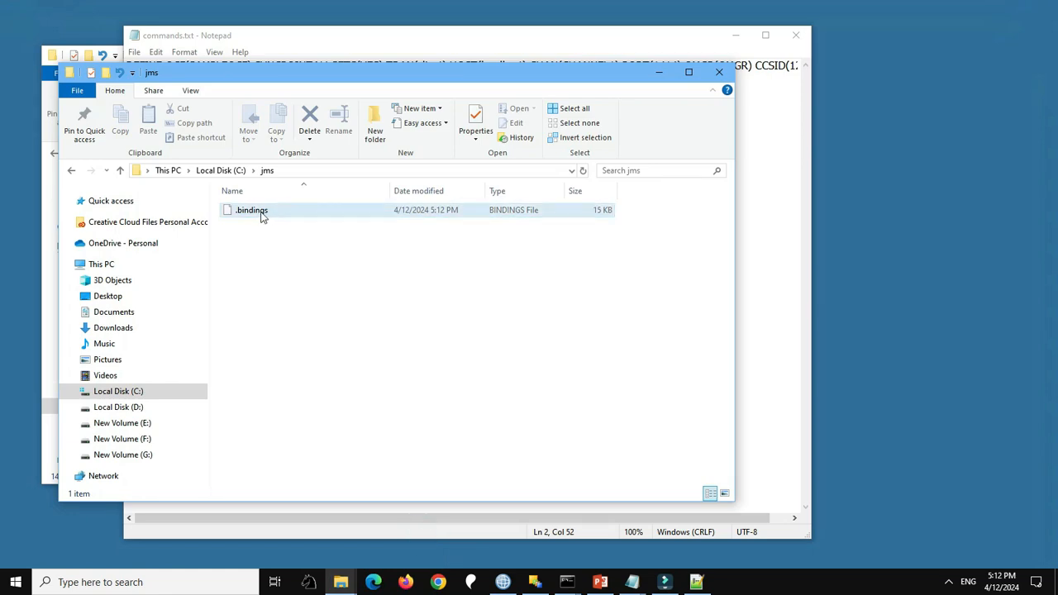
click(262, 214)
right_click(279, 213)
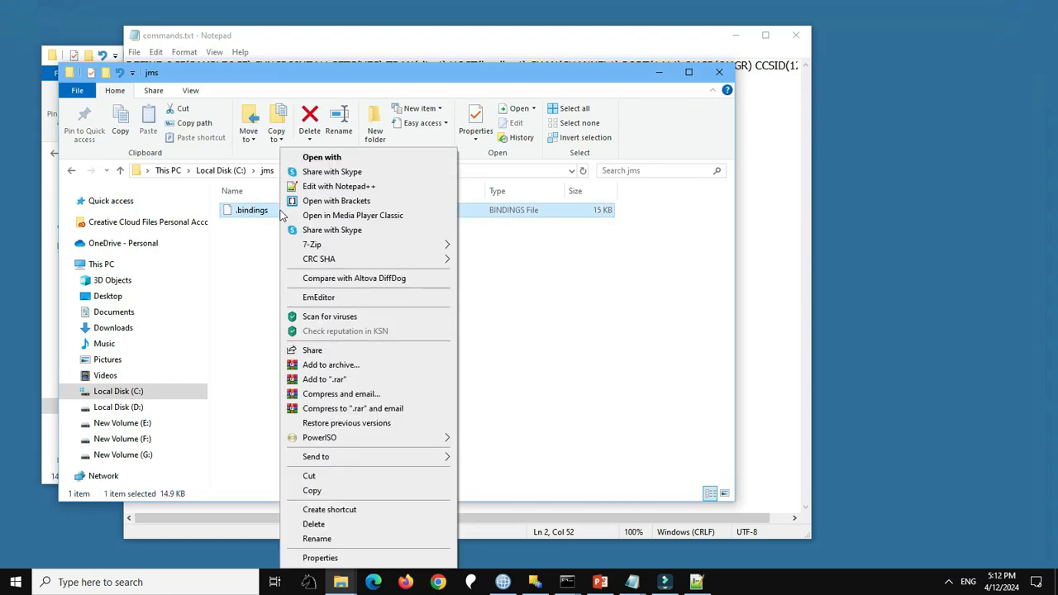
click(343, 177)
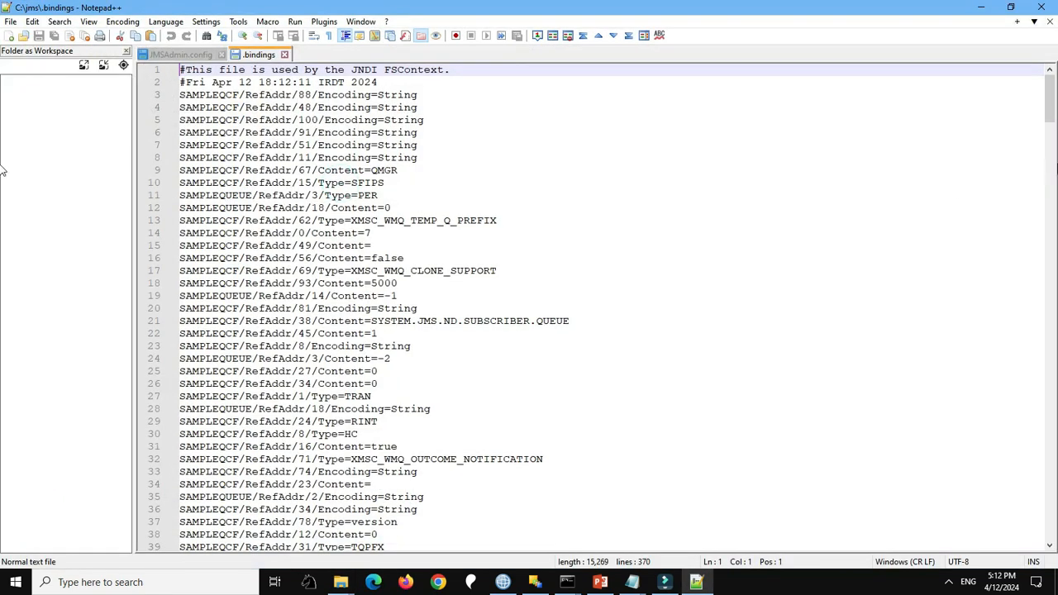
drag(1051, 109, 1057, 369)
drag(2, 375, 2, 101)
click(286, 54)
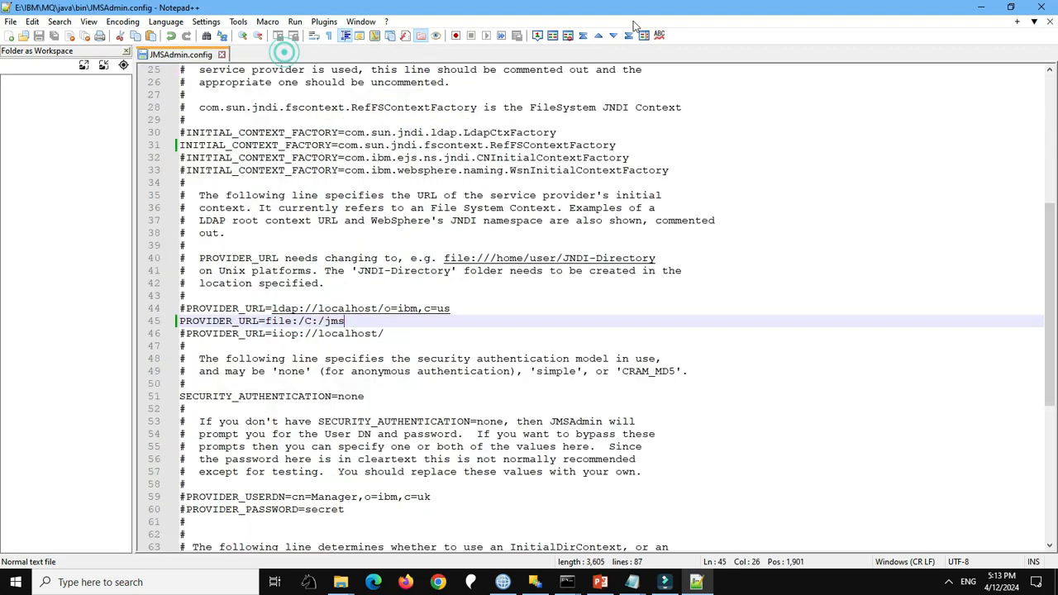
click(983, 9)
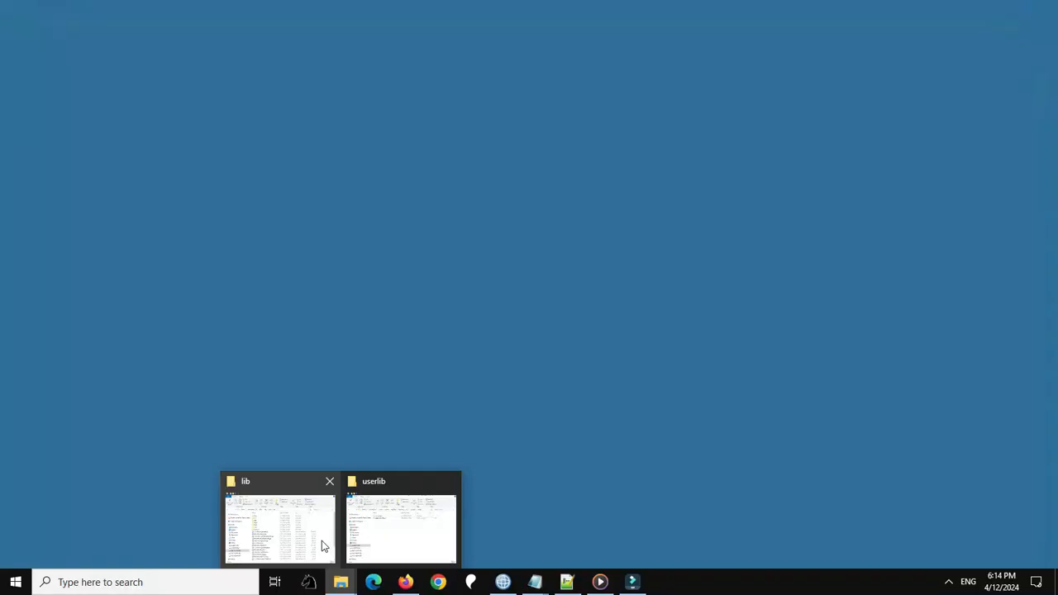
Step: From E:\IBM\MQ\java\lib, copy com.ibm.mq.jar, com.ibm.mq.jmqi.jar, com.ibm.mq.pcf.jar, com.ibm.mqjms.jar, fscontext.jar, jms.jar and providerutil.jar
click(321, 540)
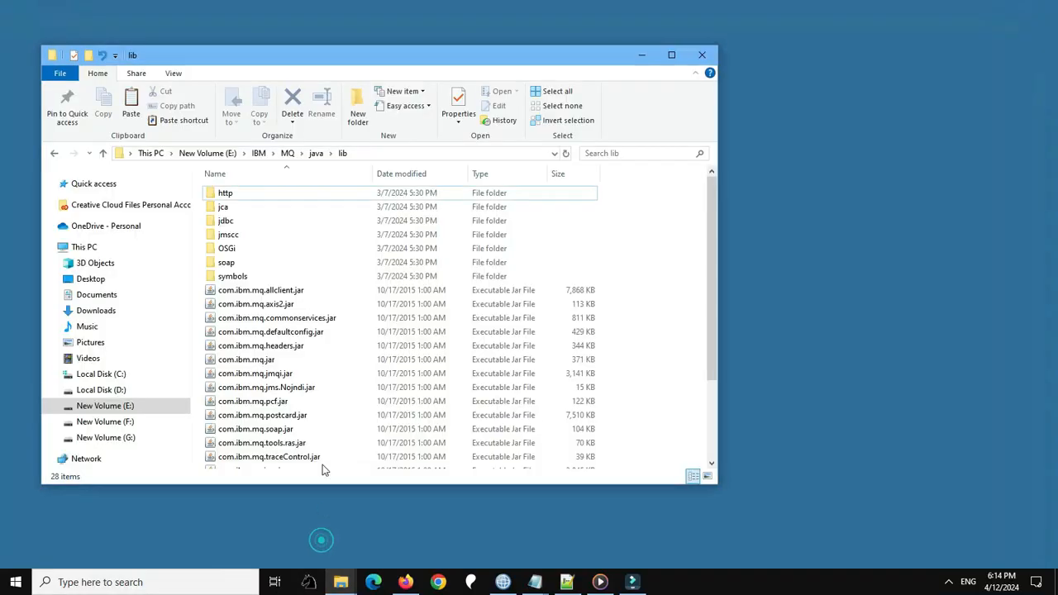
scroll(299, 338, down, 1)
click(275, 323)
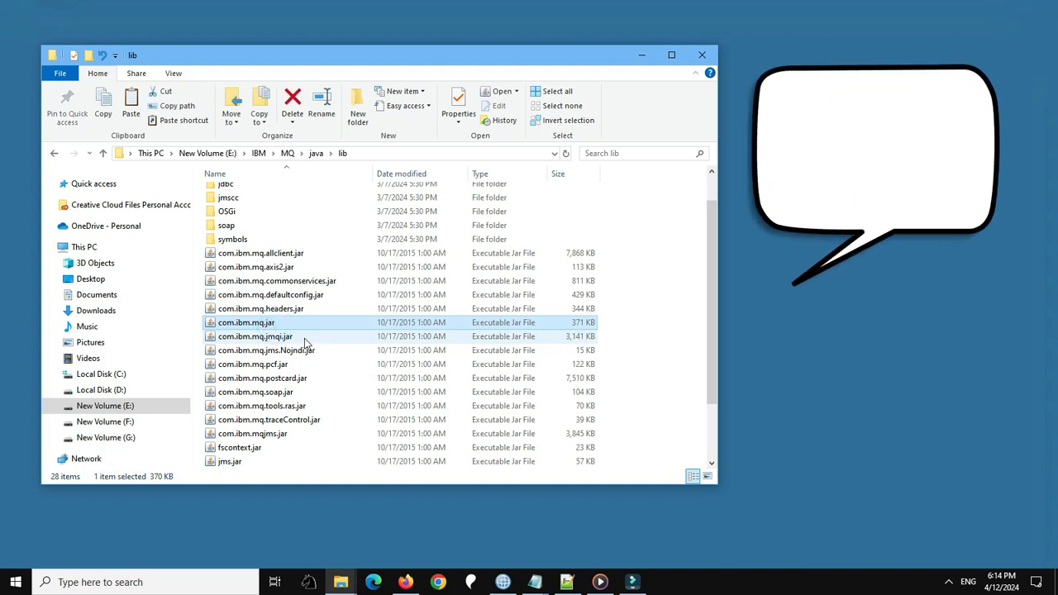
ctrl+click(303, 337)
ctrl+click(295, 367)
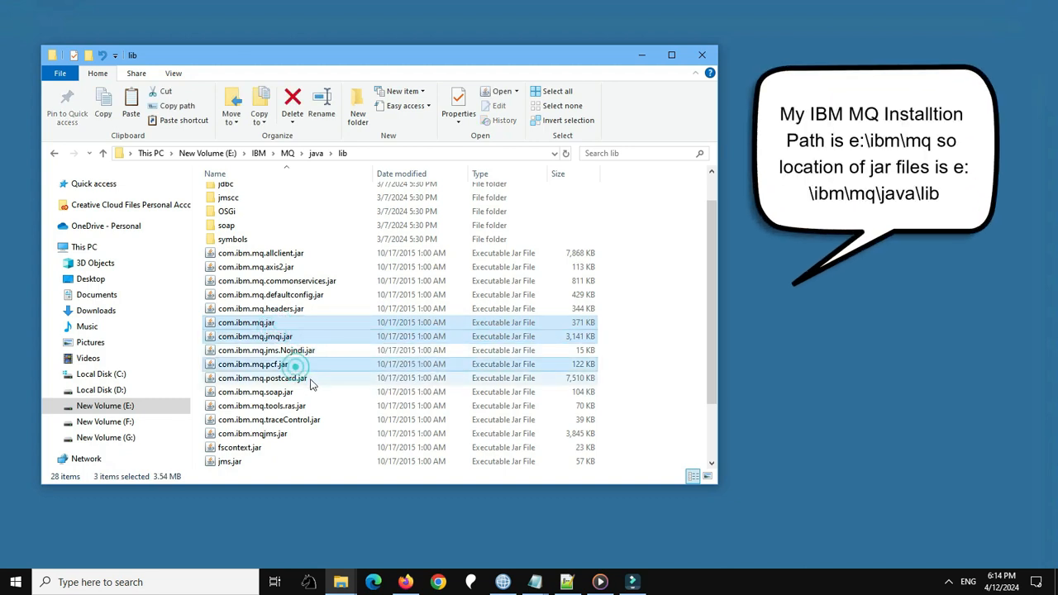
ctrl+click(281, 435)
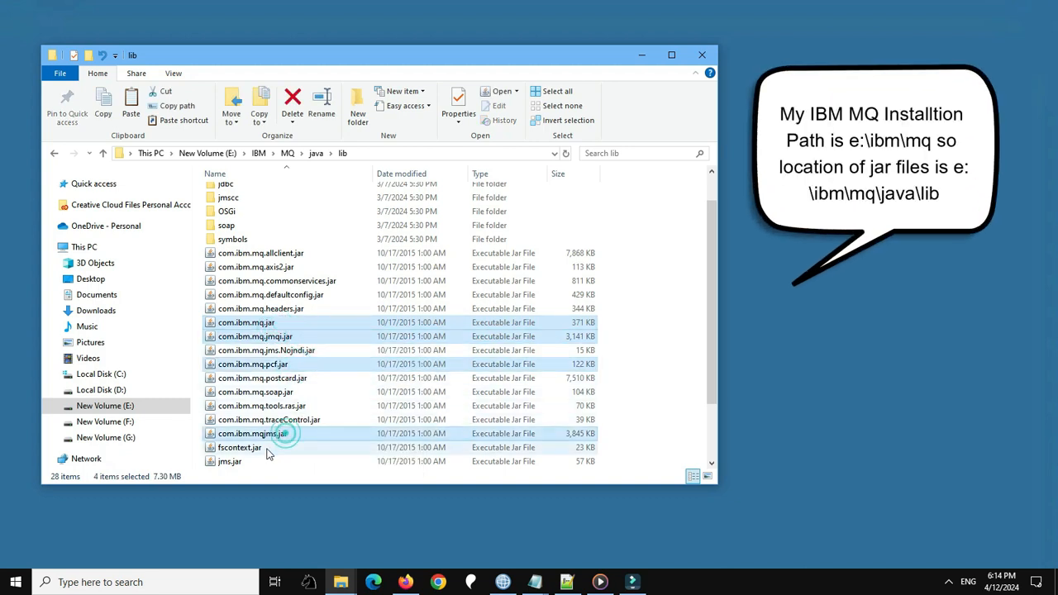
ctrl+click(264, 449)
scroll(261, 447, down, 2)
ctrl+click(247, 392)
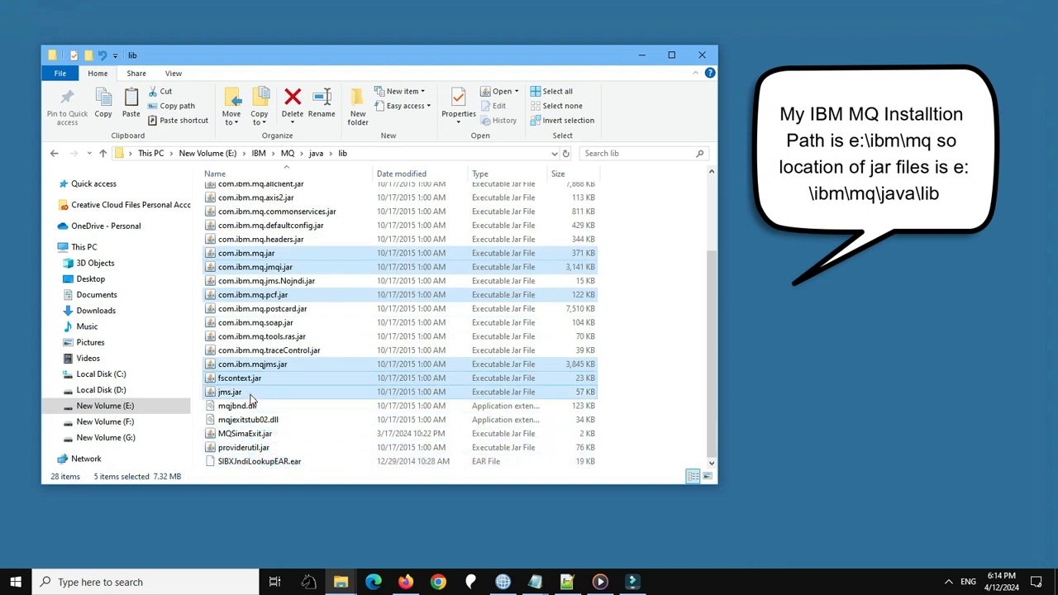
ctrl+click(255, 446)
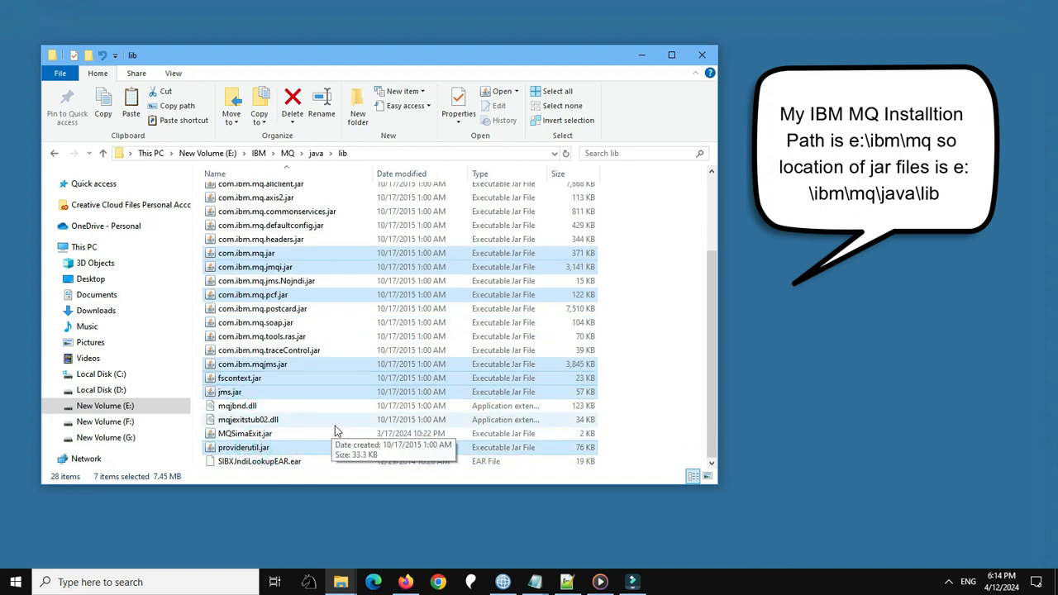
right_click(274, 383)
click(308, 490)
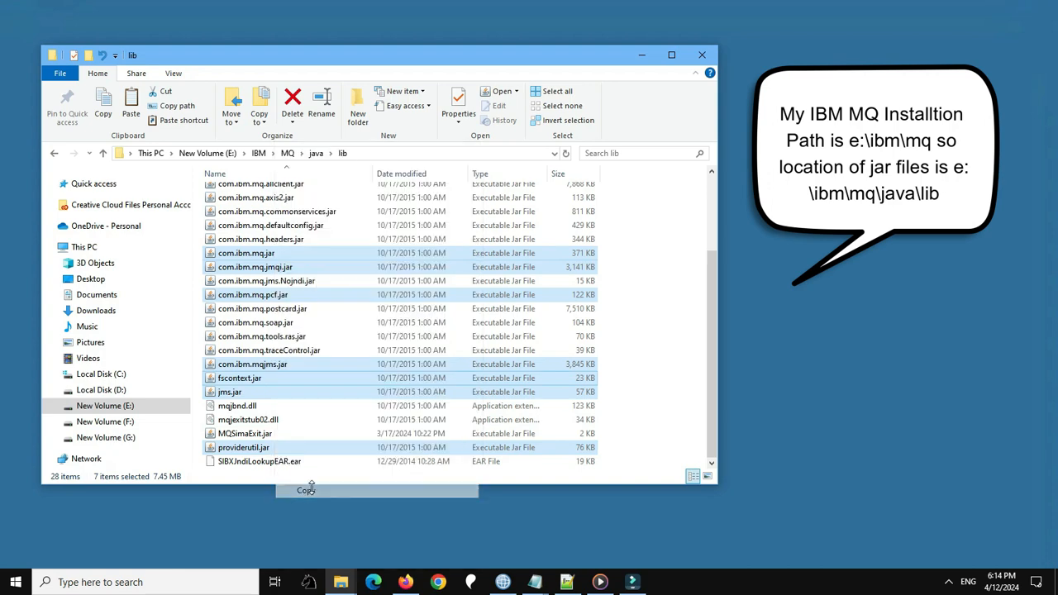
Step: Paste the copied MQ jar files into the AppData\Roaming\odi\oracledi\userlib folder
click(340, 582)
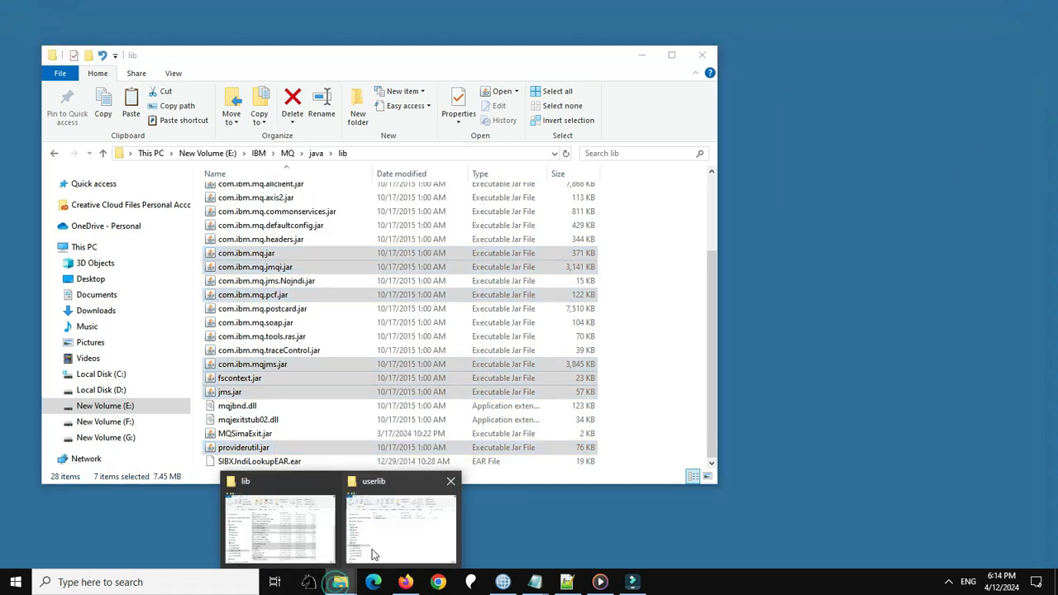
click(378, 551)
right_click(479, 308)
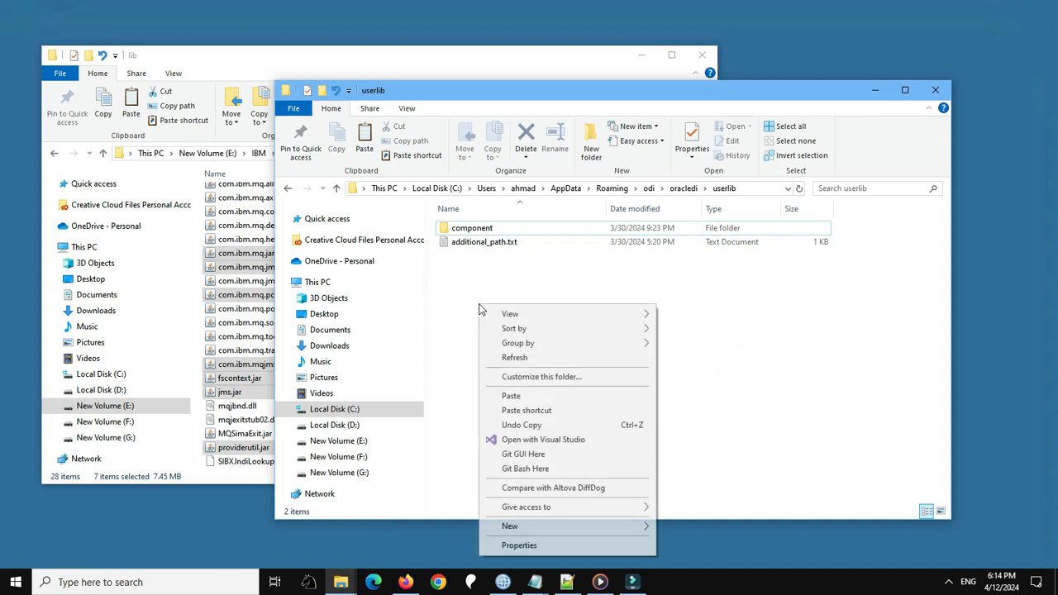
click(754, 192)
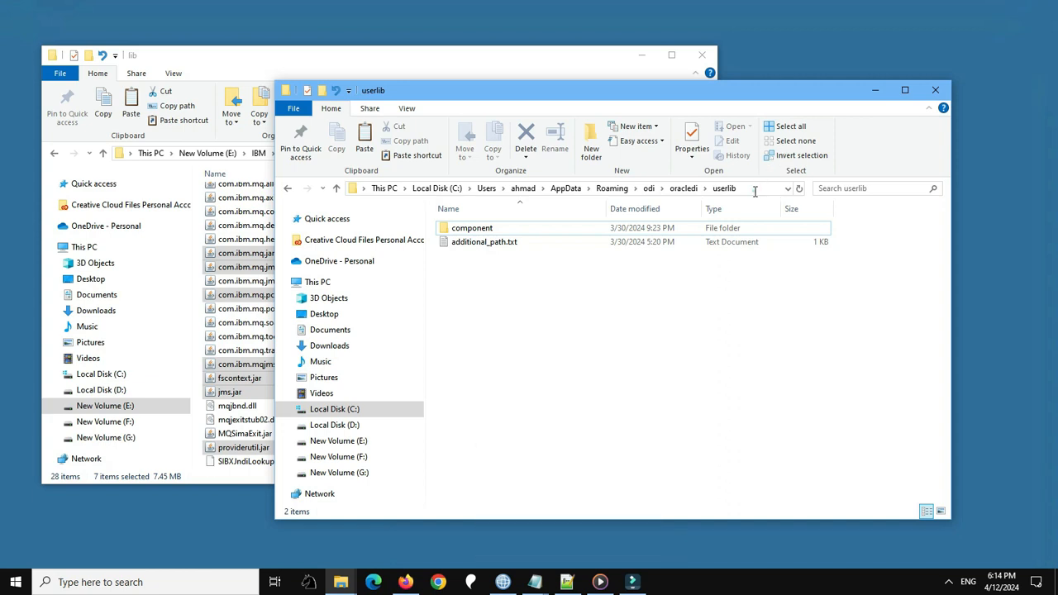
click(754, 196)
click(380, 190)
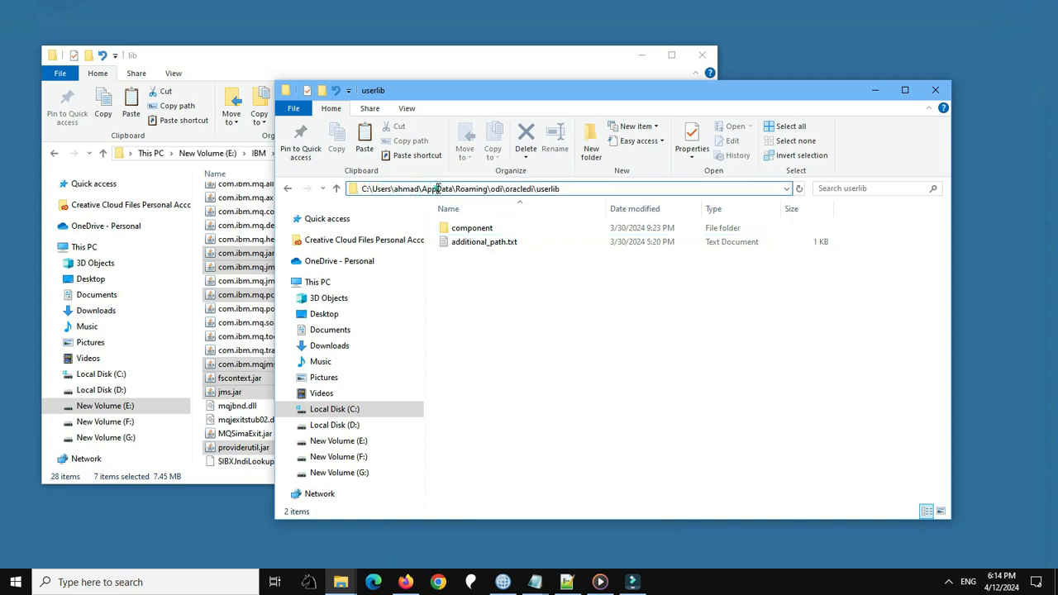
click(468, 188)
click(491, 188)
click(517, 189)
click(541, 189)
click(505, 296)
right_click(506, 294)
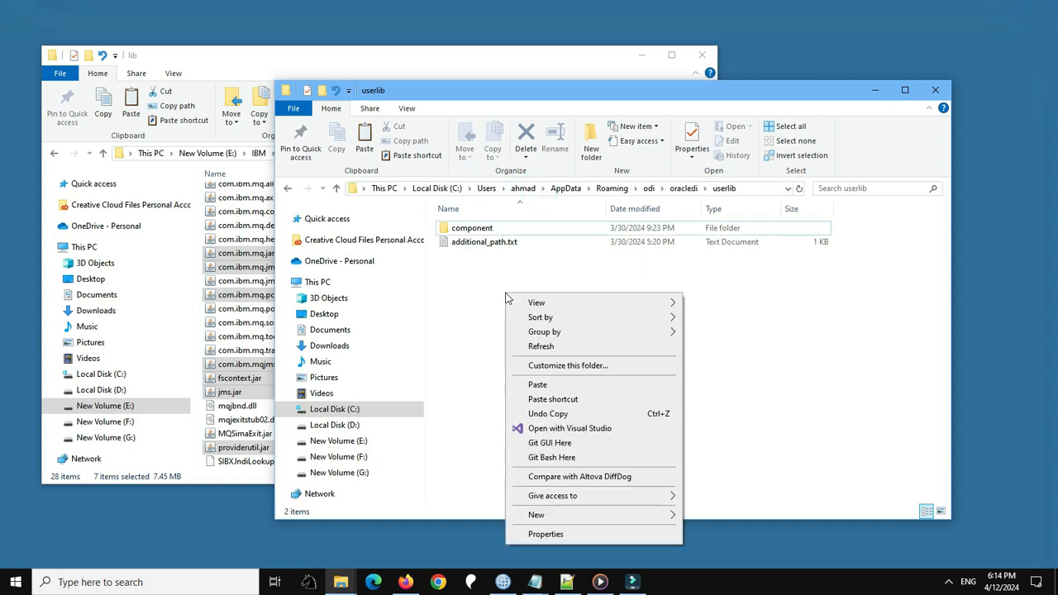
click(556, 385)
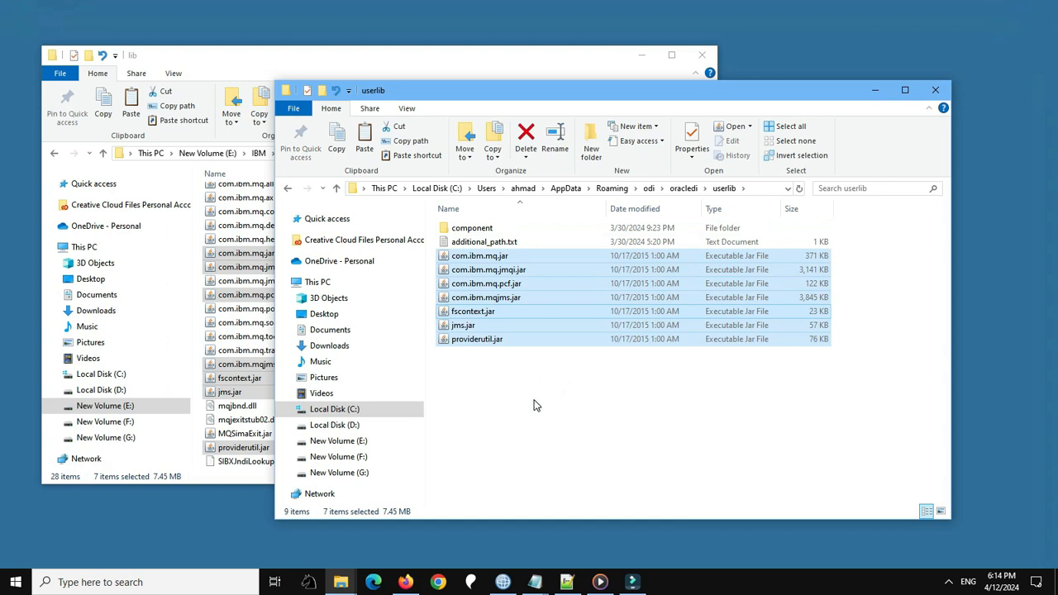
Step: Delete com.ibm.mq.jar, com.ibm.mq.jmqi.jar, com.ibm.mq.pcf.jar and com.ibm.mqjms.jar from the userlib folder
click(533, 405)
click(493, 298)
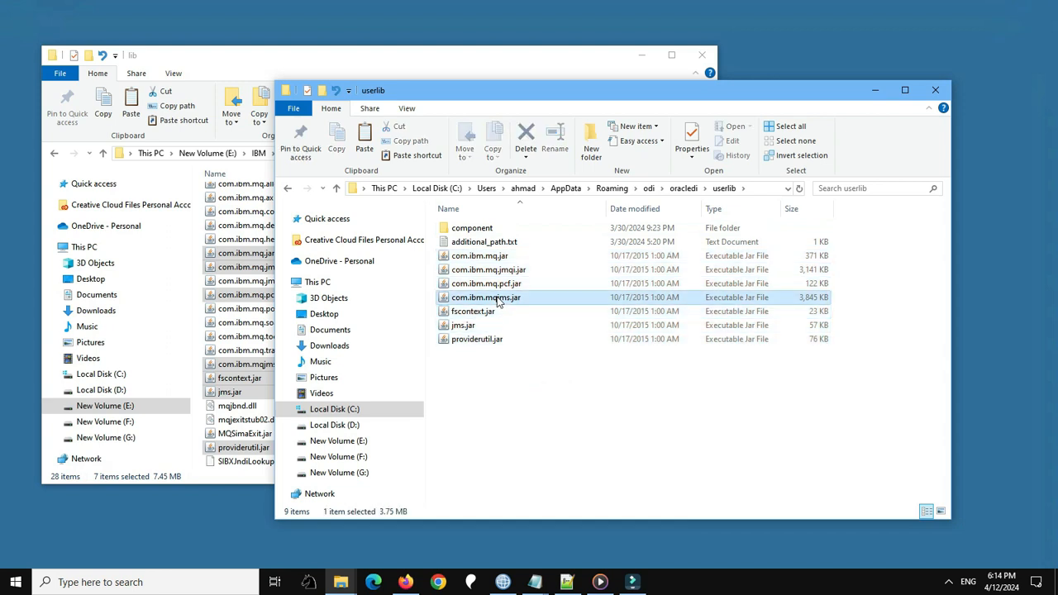
shift+click(512, 257)
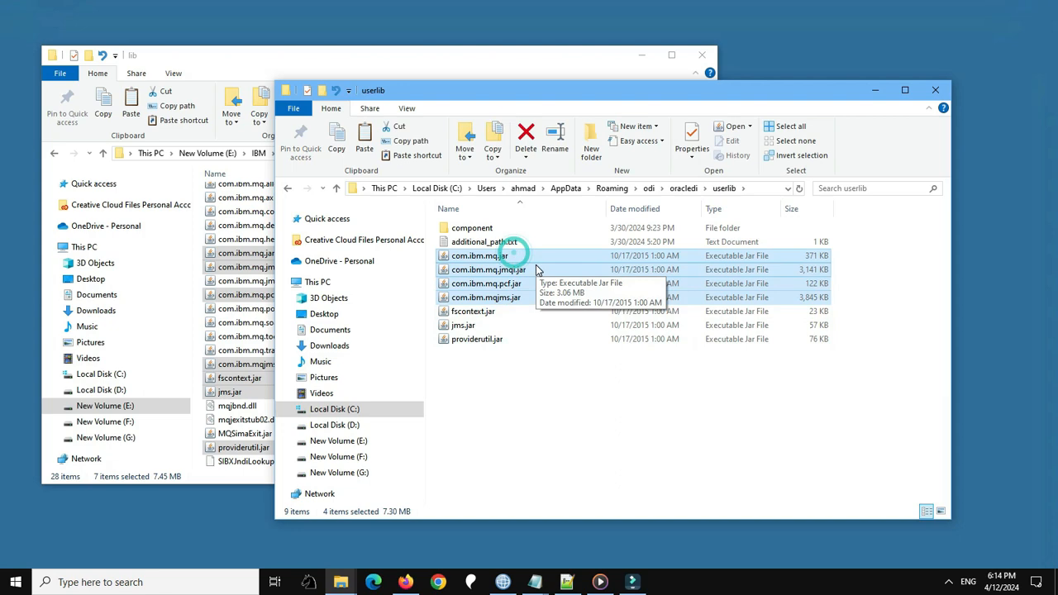
key(Delete)
Step: Copy com.ibm.mq.allclient.jar from the MQ java\lib folder into the userlib folder
click(324, 56)
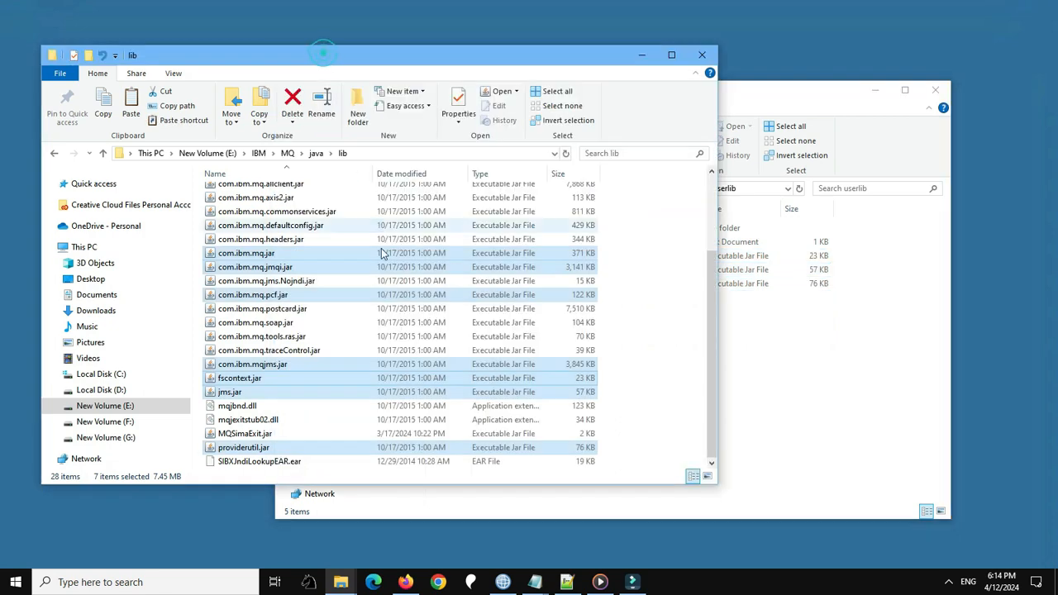
scroll(382, 253, up, 3)
click(282, 291)
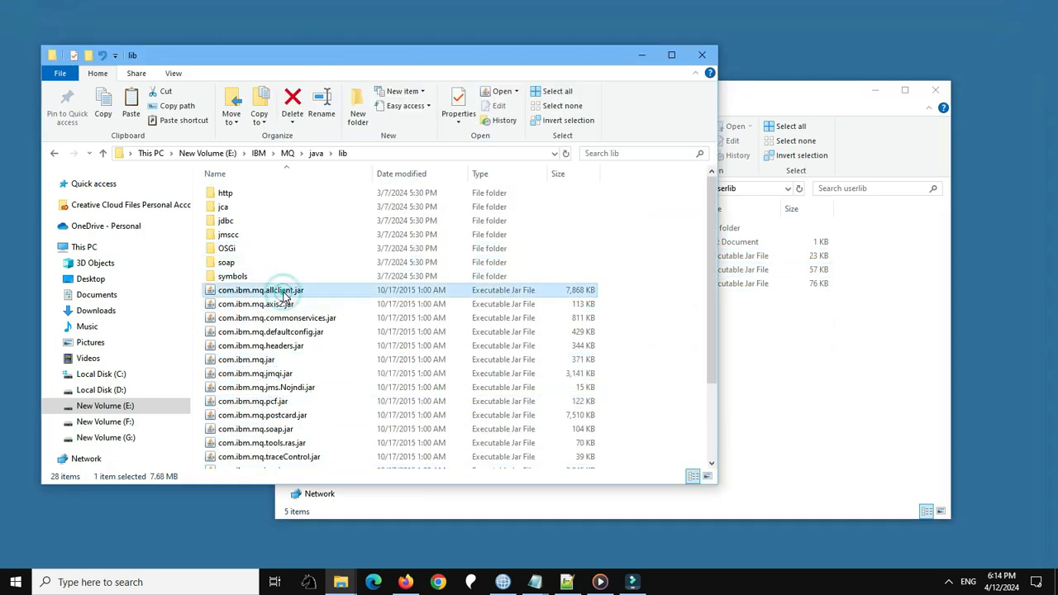
right_click(281, 294)
click(331, 493)
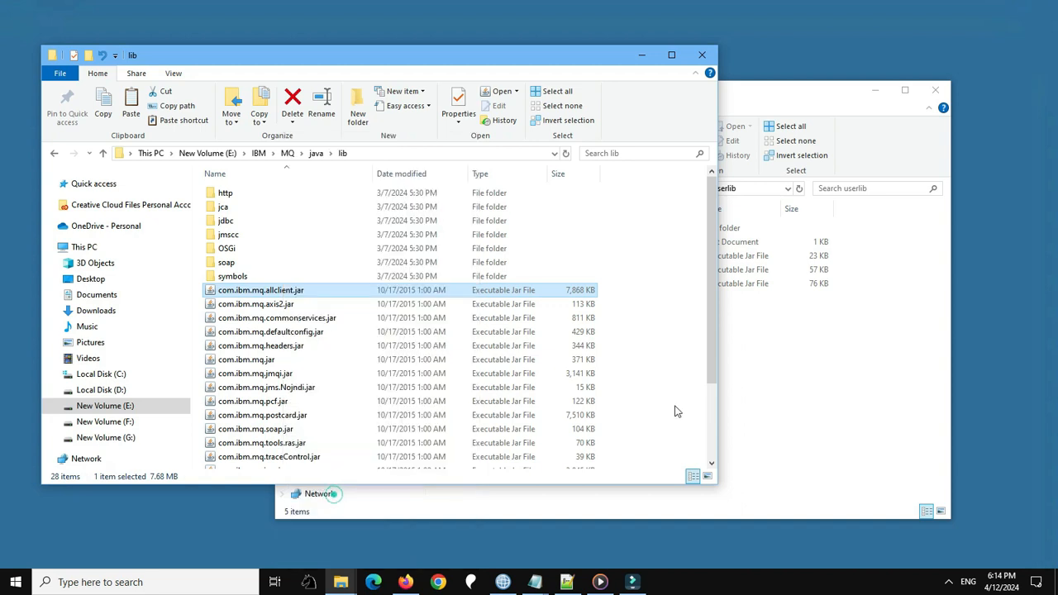
click(799, 378)
right_click(795, 374)
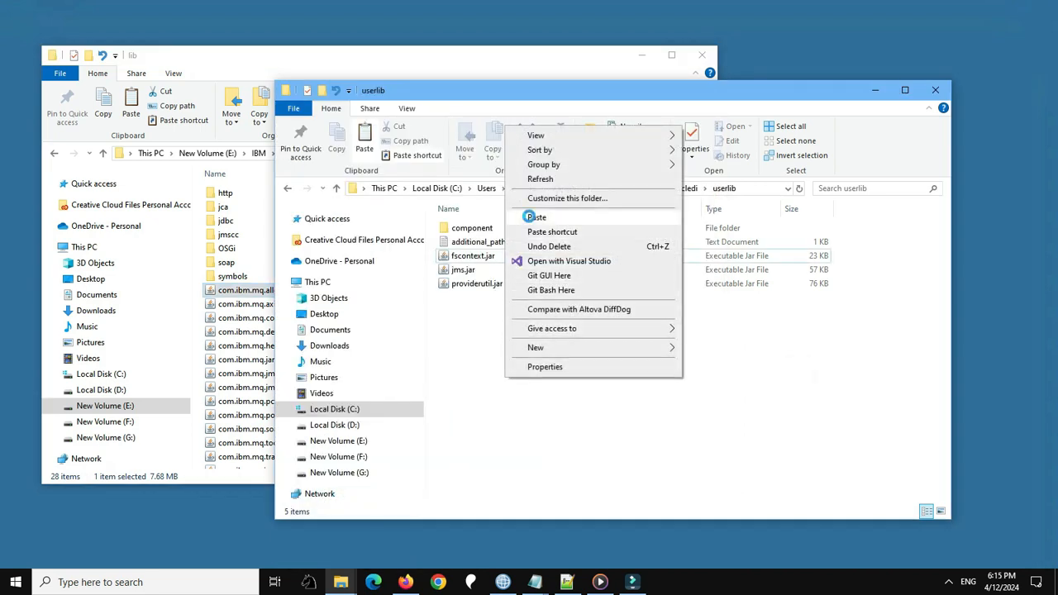
click(533, 217)
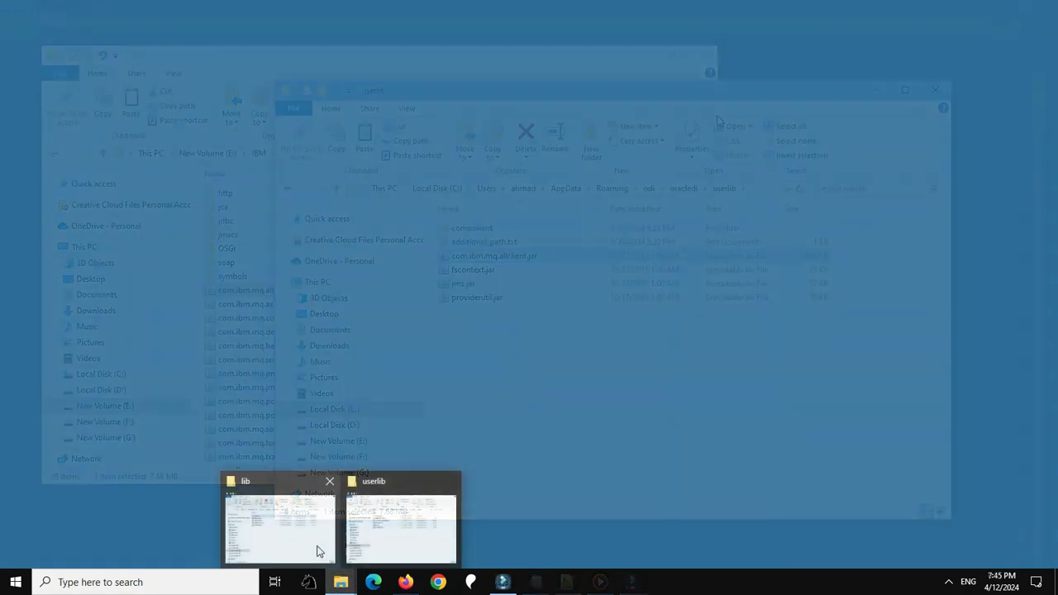
Step: Copy ojdbc8.jar from E:\Oracle\database\dbhome_1\jdbc\lib into the userlib folder
click(318, 547)
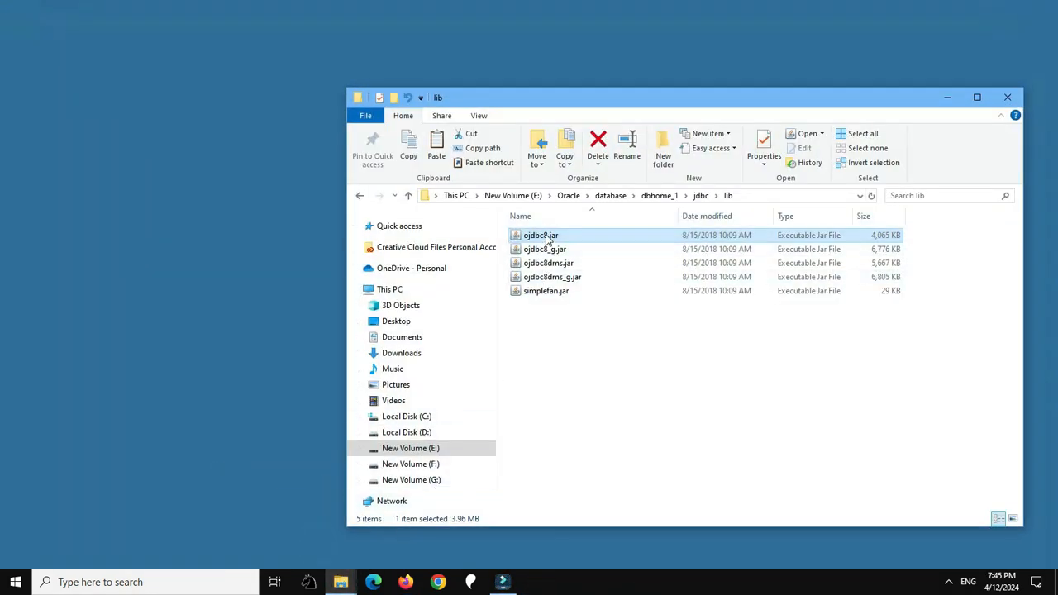
right_click(546, 240)
click(572, 492)
mouse_move(341, 582)
click(406, 542)
right_click(345, 354)
click(389, 190)
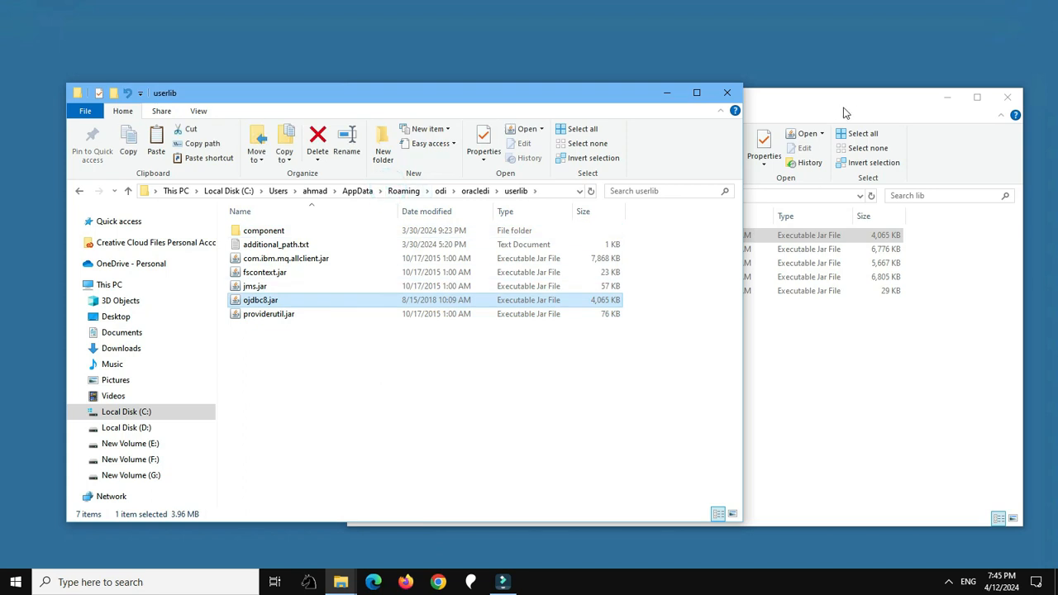
Step: Move the Oracle JDBC lib window clear of the userlib window and go up to its dbhome_1 folder
drag(837, 106, 904, 113)
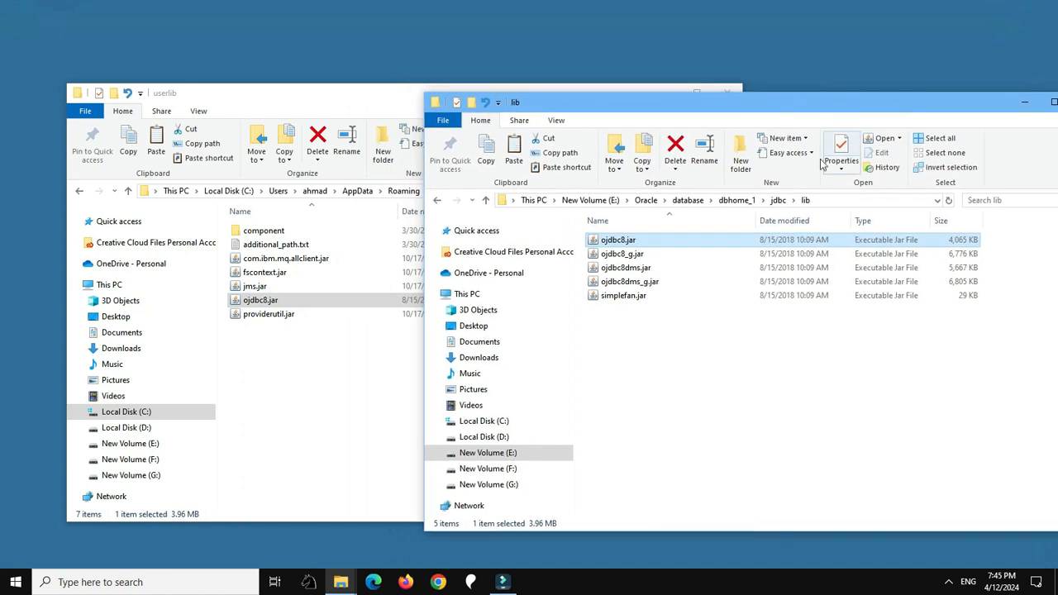
click(744, 201)
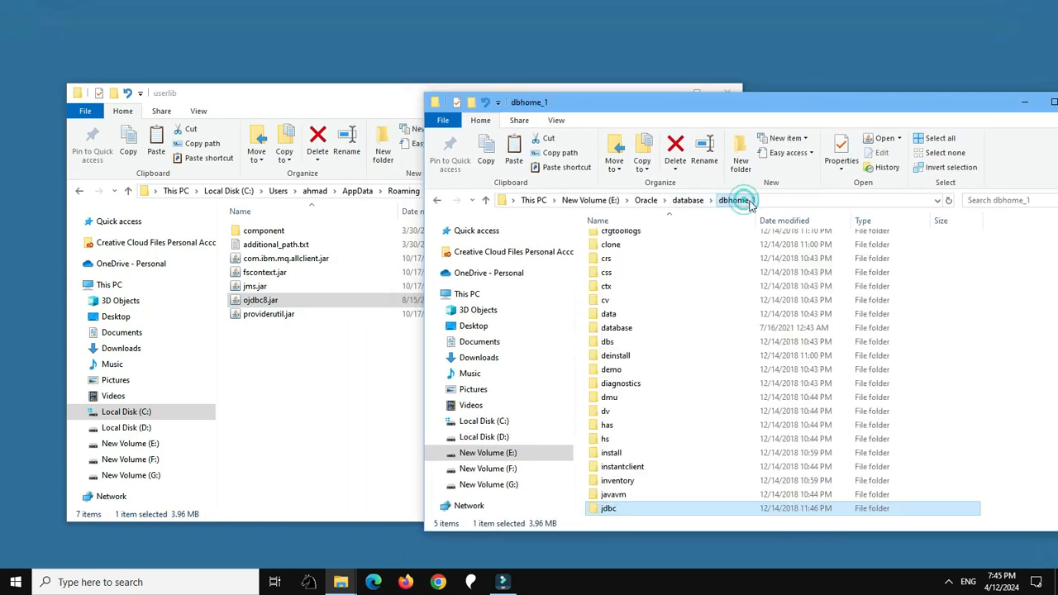
Step: Show the Oracle jdbc\lib folder that holds ojdbc8.jar and bring the userlib window back to the front
double_click(635, 511)
double_click(612, 267)
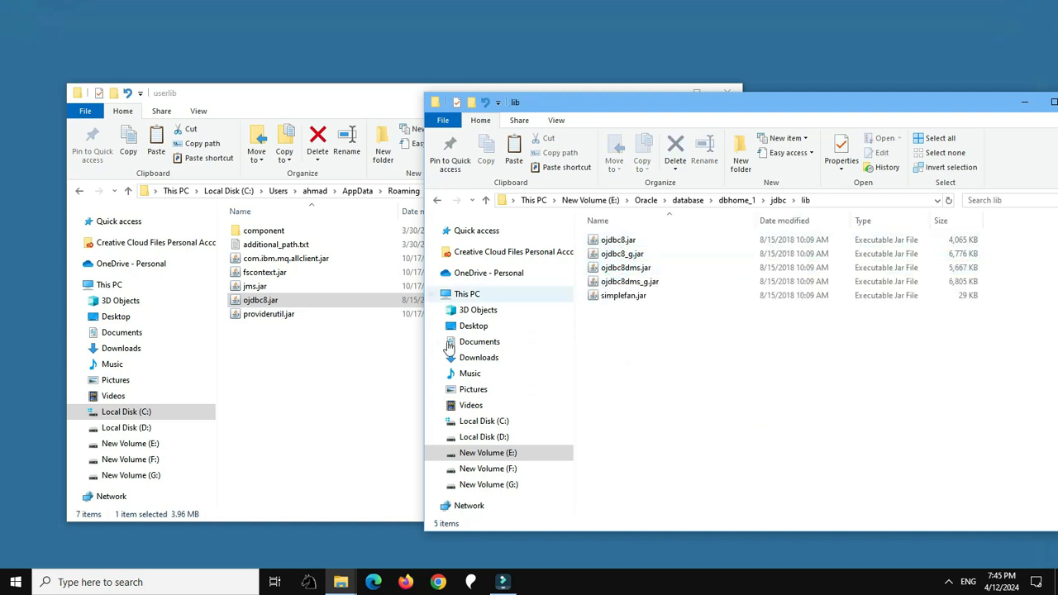
click(361, 391)
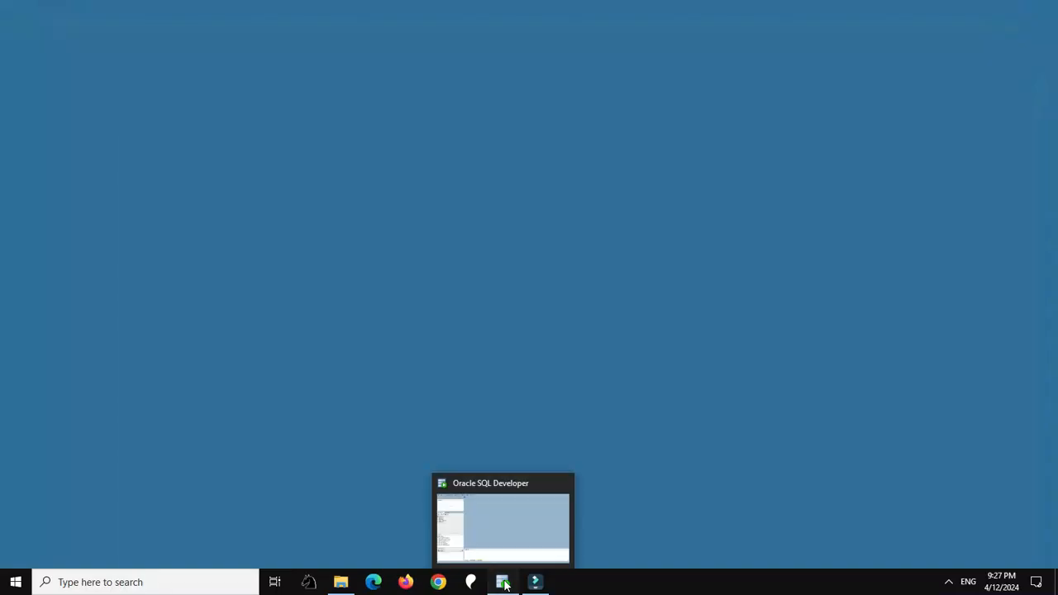
Step: In Oracle SQL Developer, define a new connection named localdb with username msguser, the account password, localhost, port 1521 and SID ora12
click(503, 583)
click(11, 179)
text(localdb)
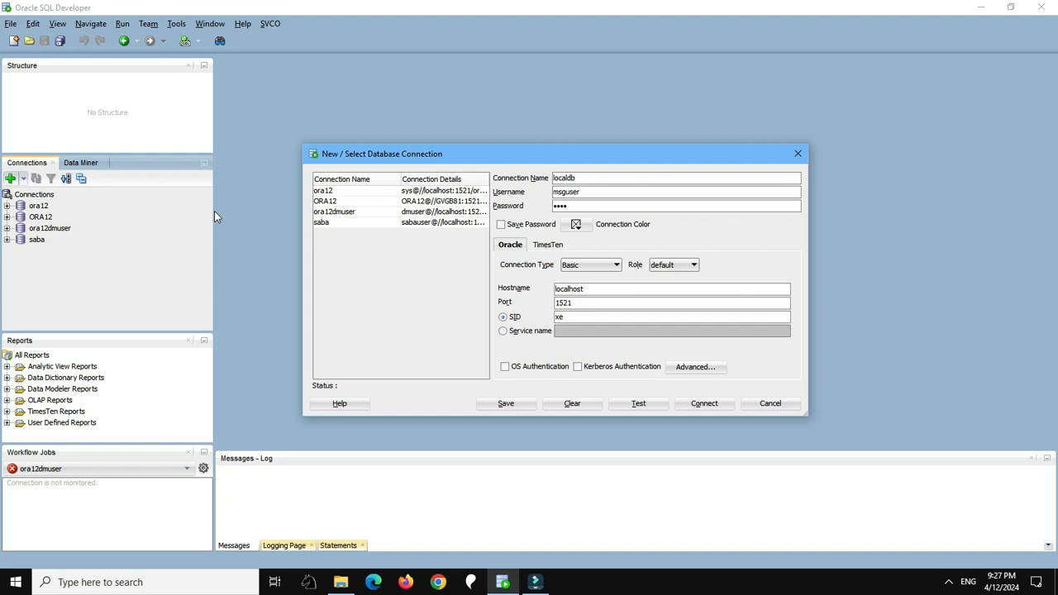
double_click(559, 317)
text(ora12)
Step: Test the localdb connection, enable password saving, save the connection and connect to it
click(635, 404)
click(528, 226)
click(510, 405)
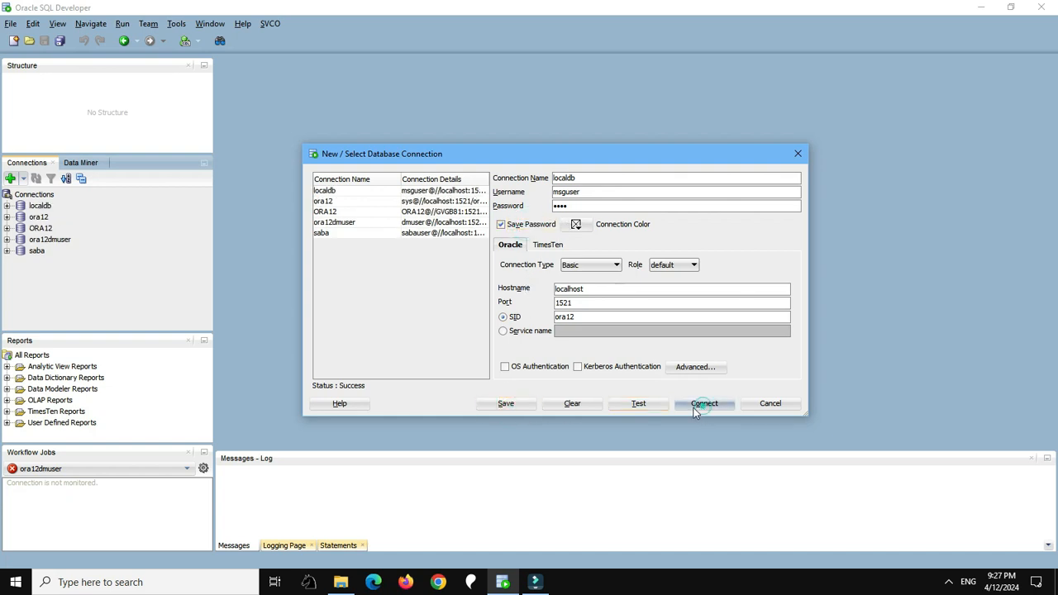
click(704, 403)
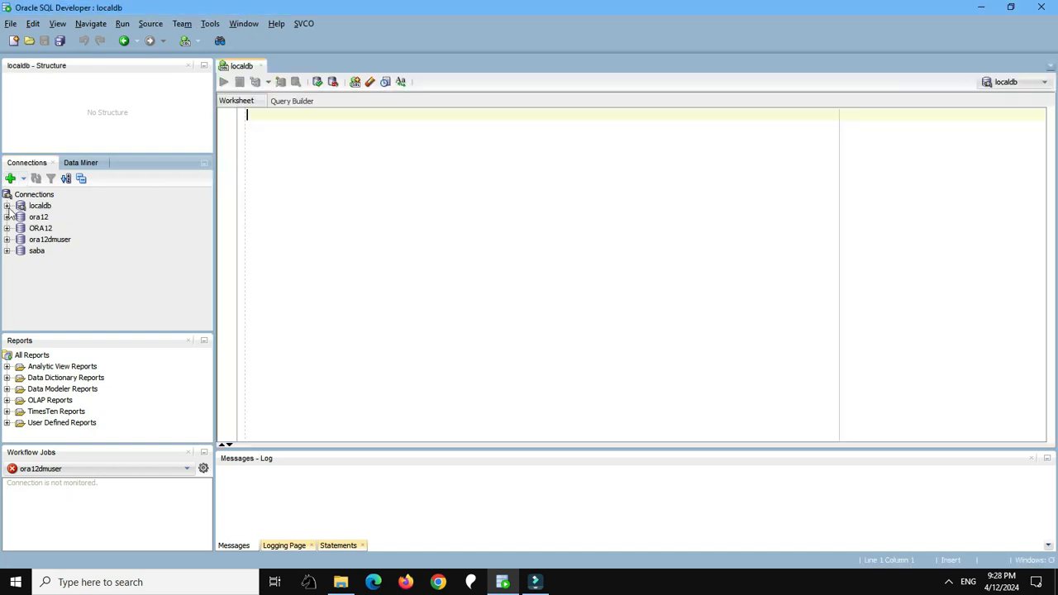
Step: Start a new table under the localdb connection and name it MQ_MESSAGES
click(7, 207)
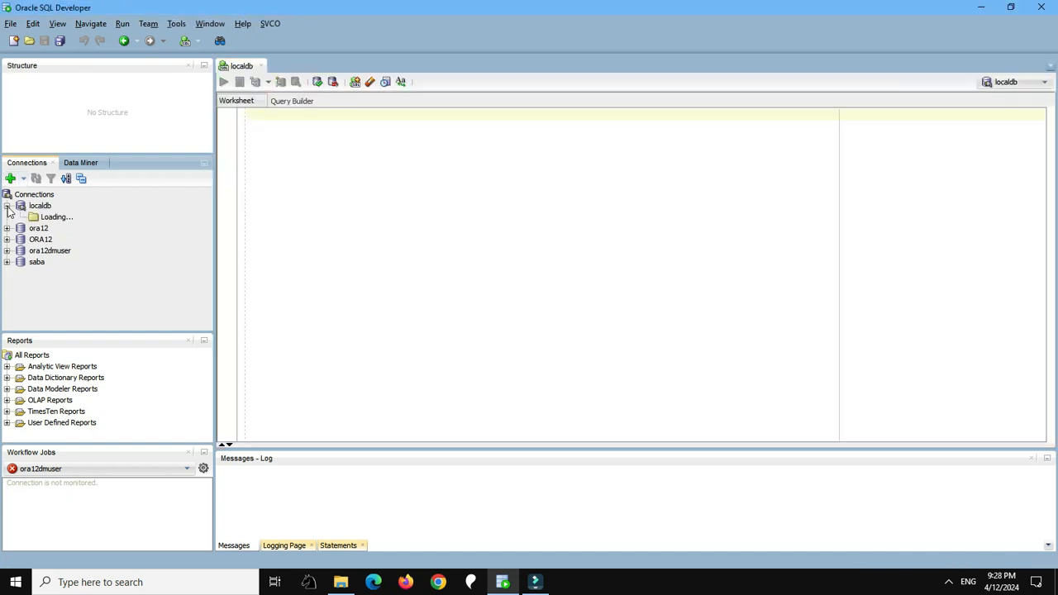
right_click(75, 219)
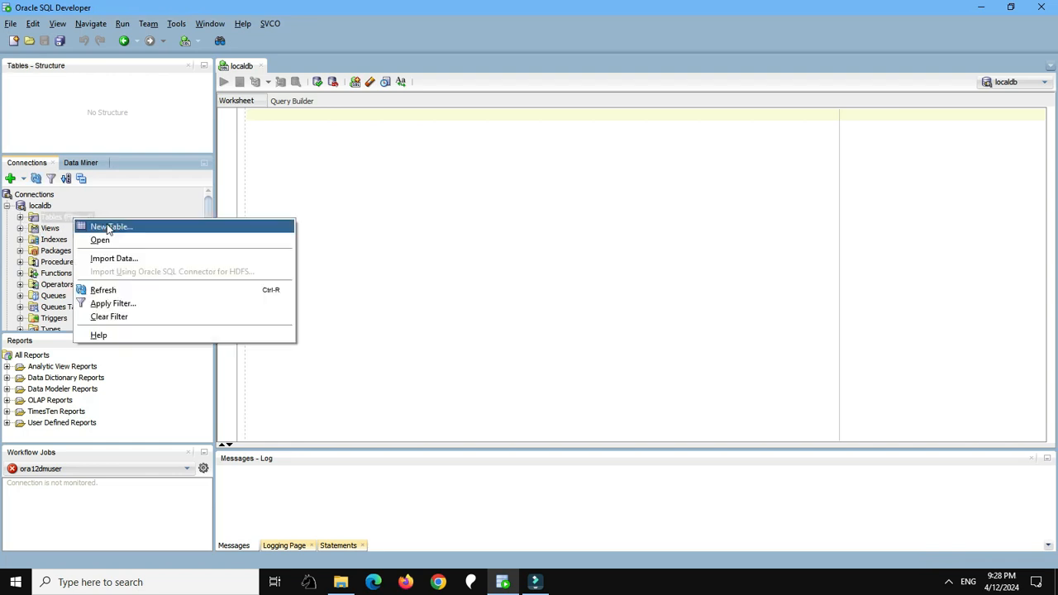
click(108, 227)
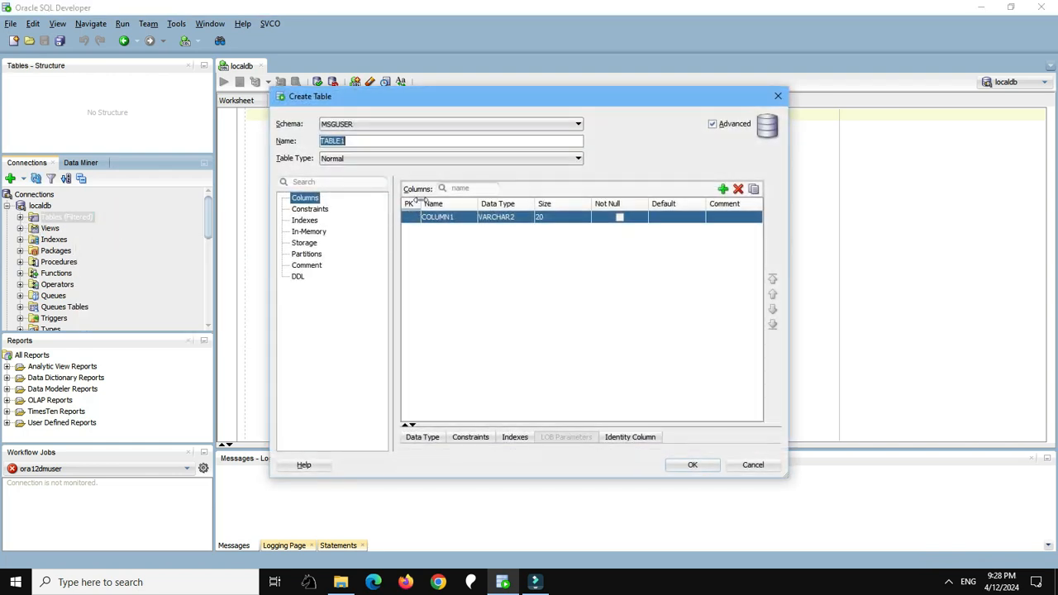
text(MQ_MESSAGES)
Step: Define the first column of the MQ_MESSAGES table as MSG_ID with data type NUMBER
click(461, 217)
text(MSG)
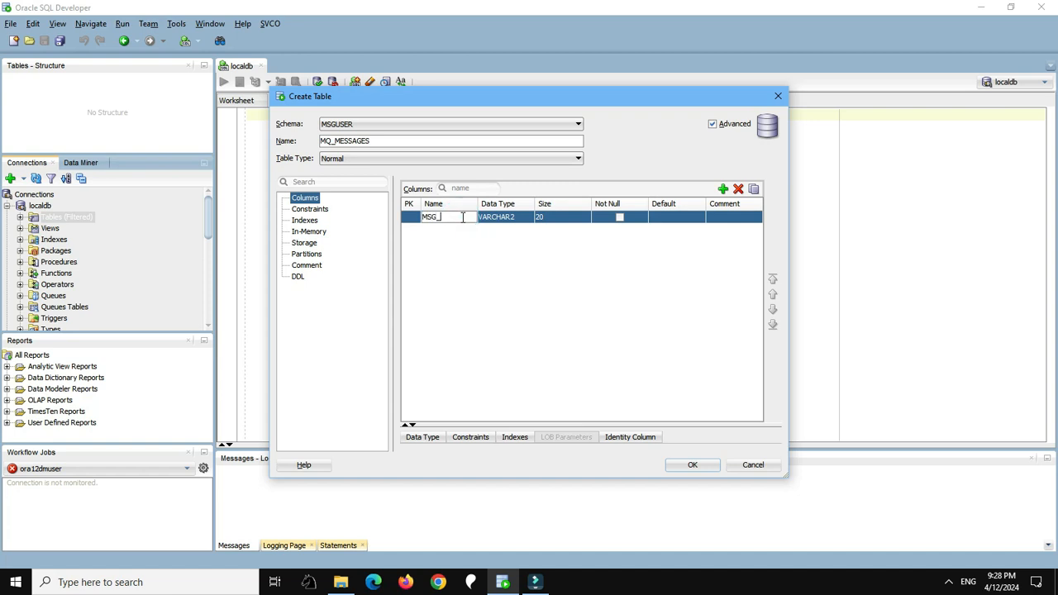
text(_ID)
click(505, 217)
click(529, 217)
click(506, 239)
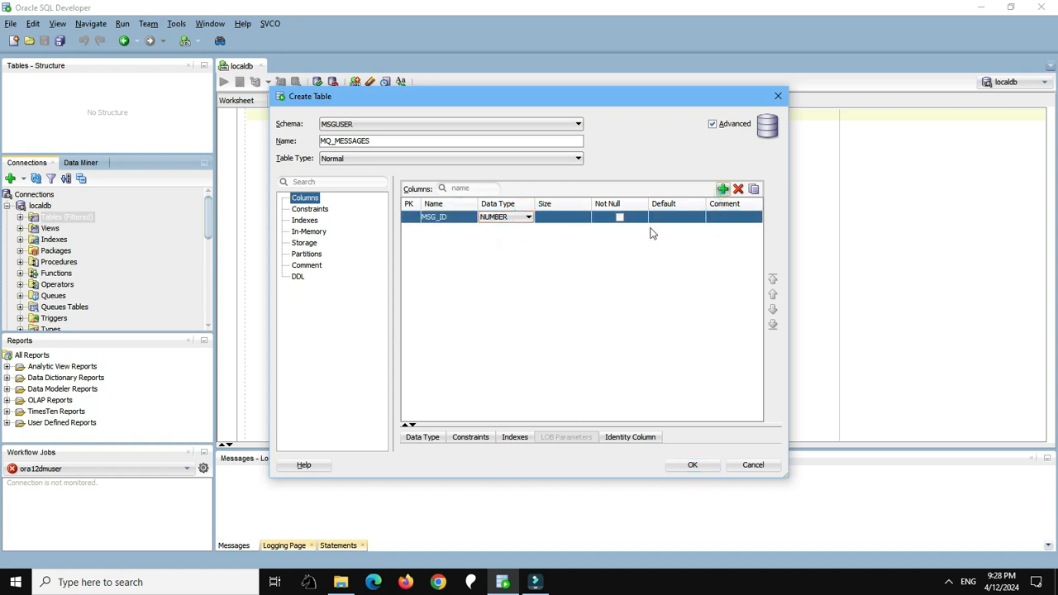
Step: Add a VARCHAR2 column named MSG_TEXT with size 2000 to the MQ_MESSAGES table
click(723, 188)
click(461, 231)
text(MSG_TEXT)
click(554, 230)
text(2000)
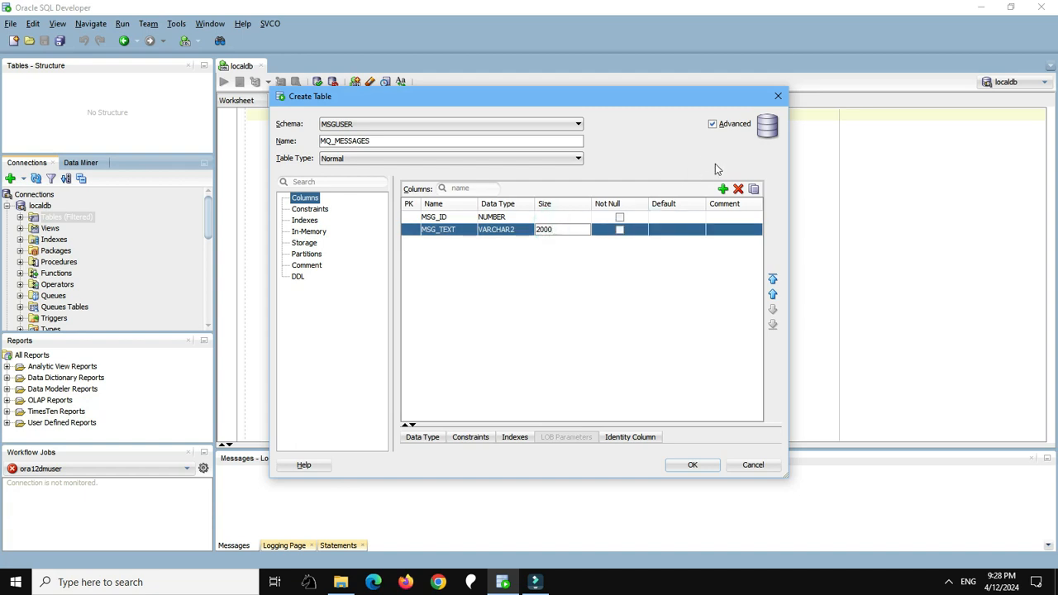
Step: Add a column named MSG_NTEXT with data type NVARCHAR2 and size 2000 to the MQ_MESSAGES table
click(722, 189)
click(453, 242)
text(MSG_NTEXT)
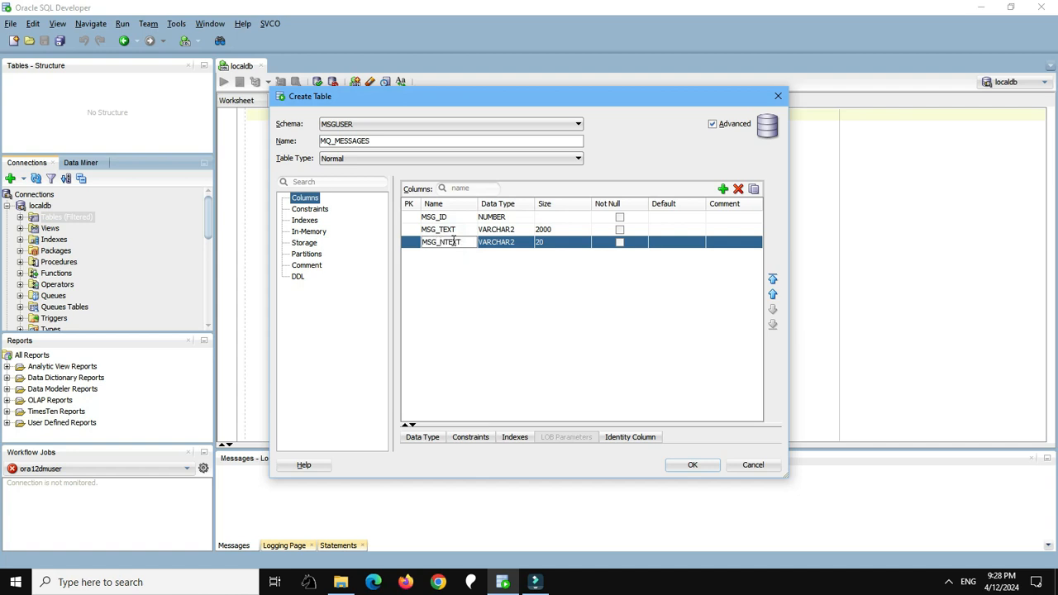
click(515, 240)
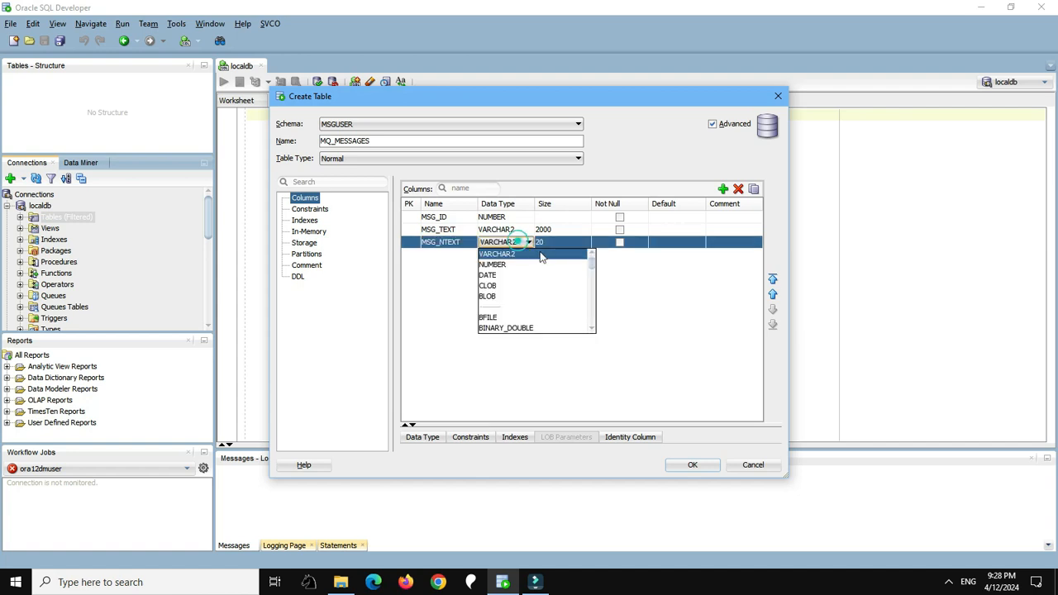
drag(591, 261, 599, 327)
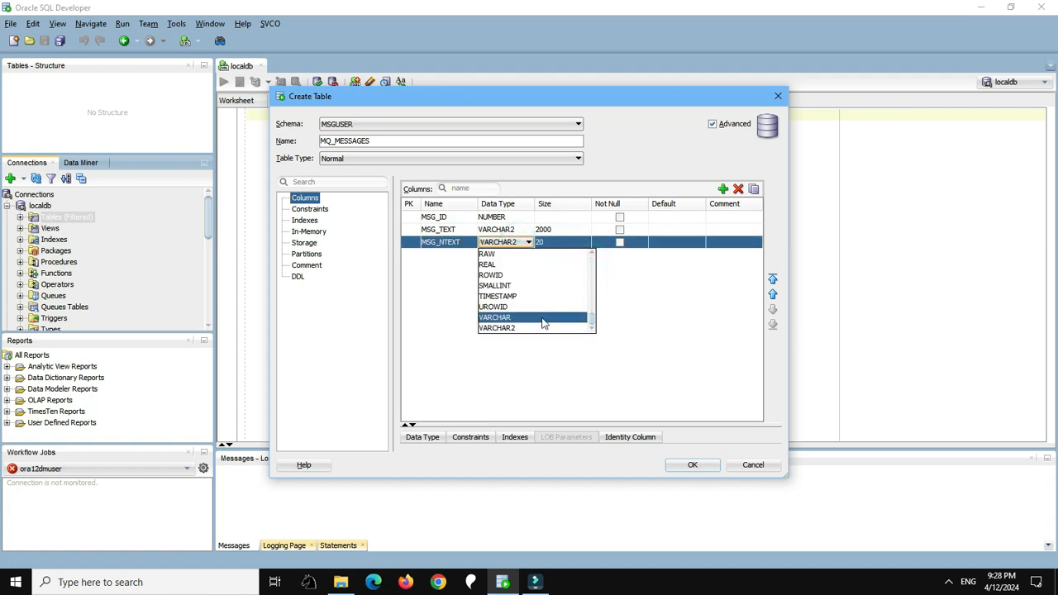
drag(592, 322, 590, 312)
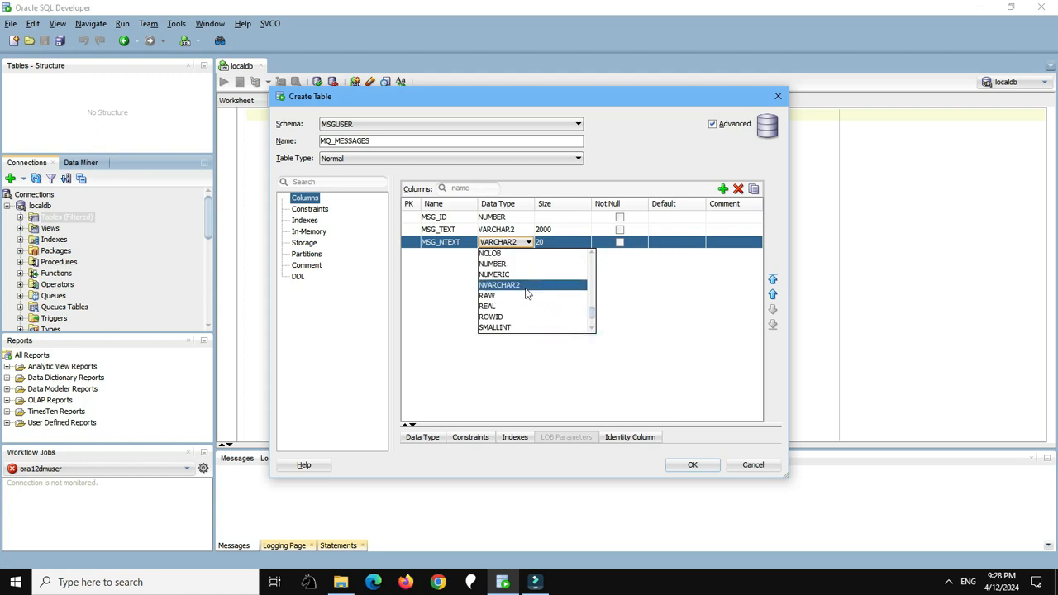
click(527, 294)
click(567, 241)
text(00)
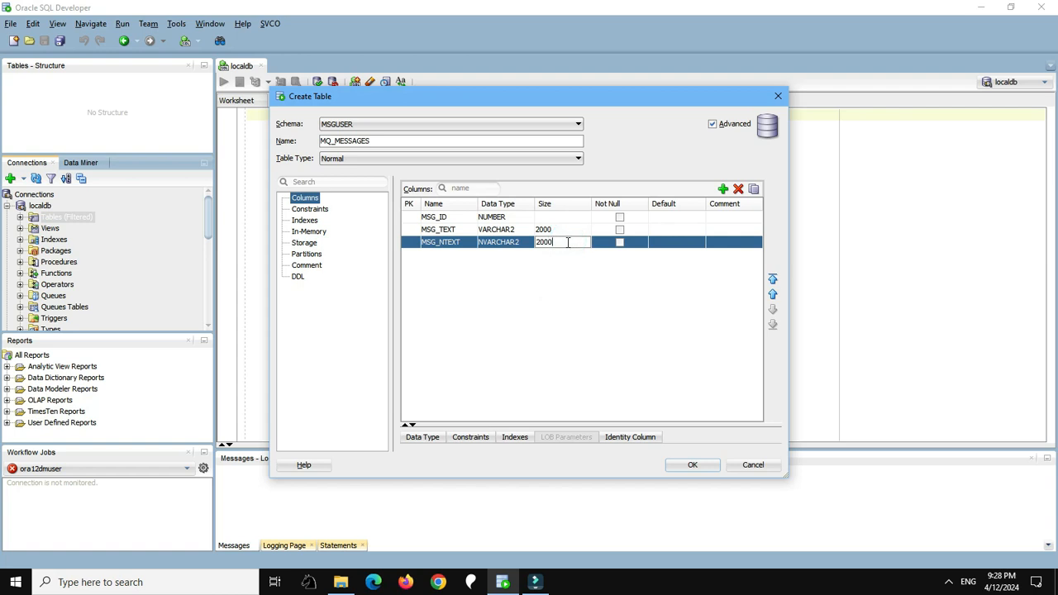
Step: Add a primary key constraint on the MSG_ID column and create the MQ_MESSAGES table
click(308, 209)
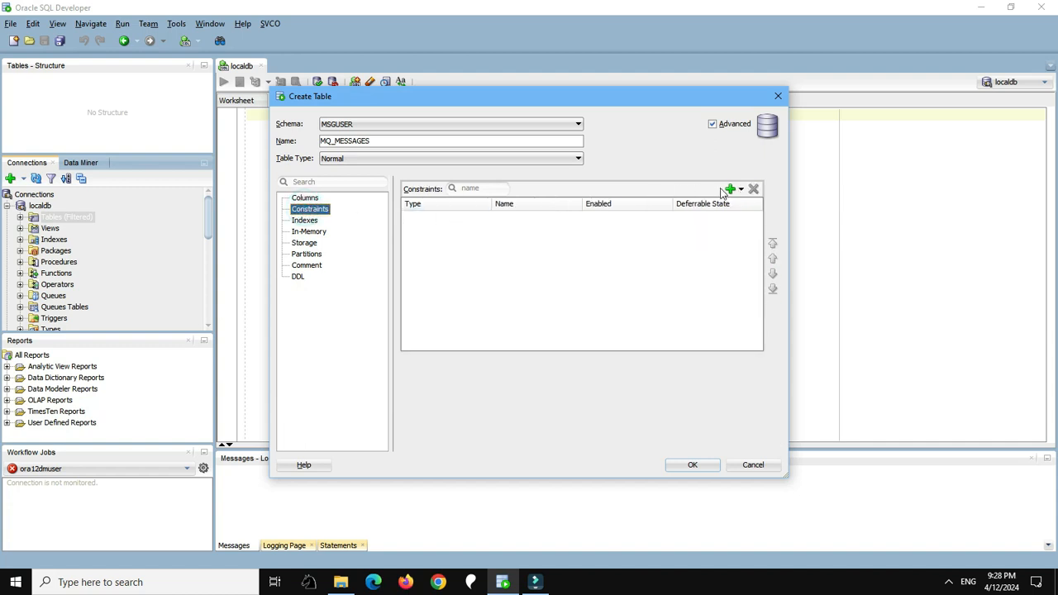
click(730, 189)
click(785, 206)
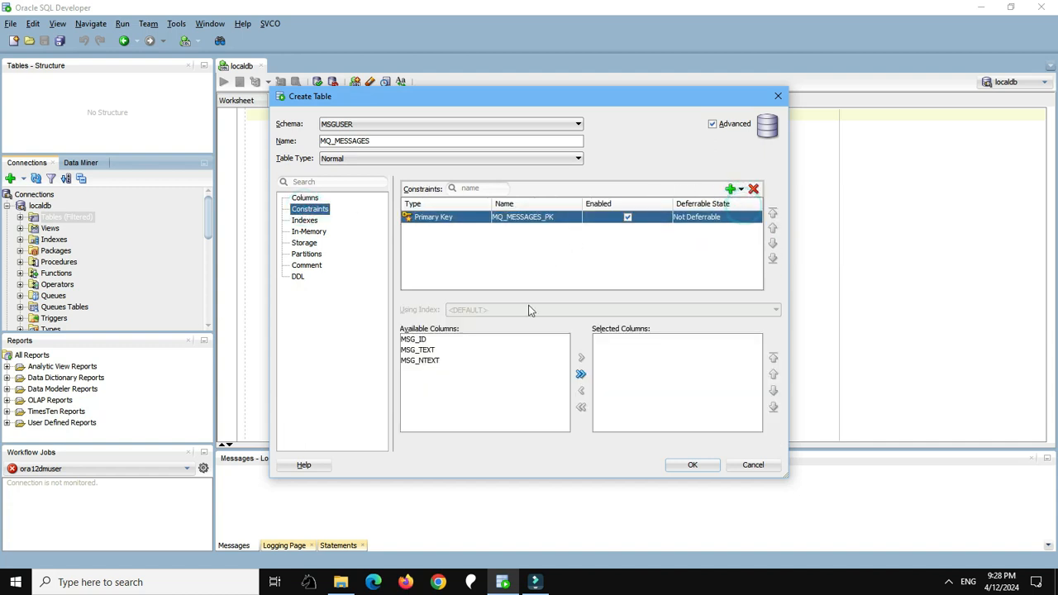
click(405, 340)
double_click(405, 340)
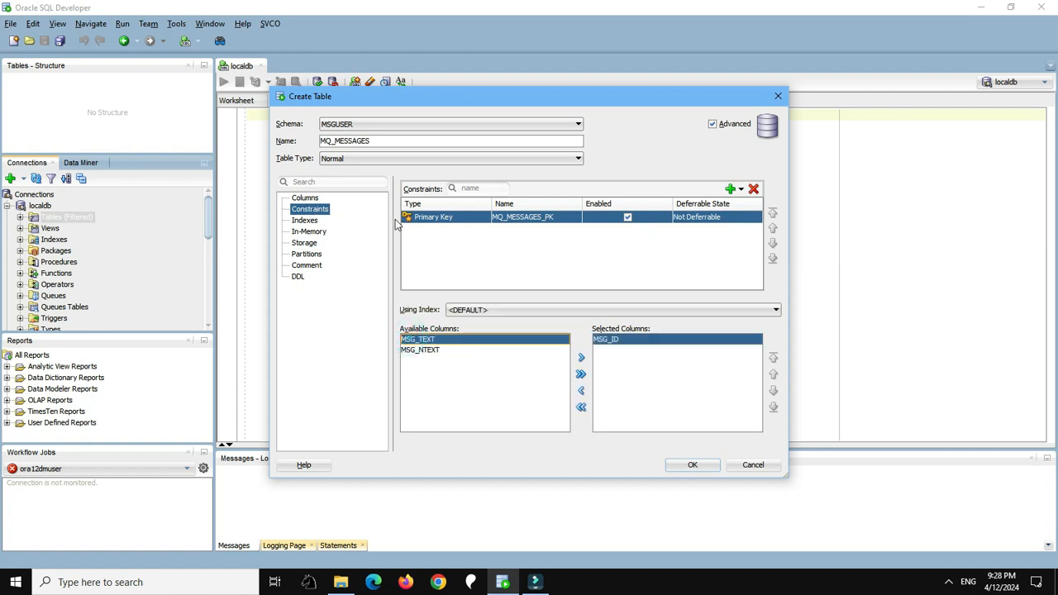
click(684, 469)
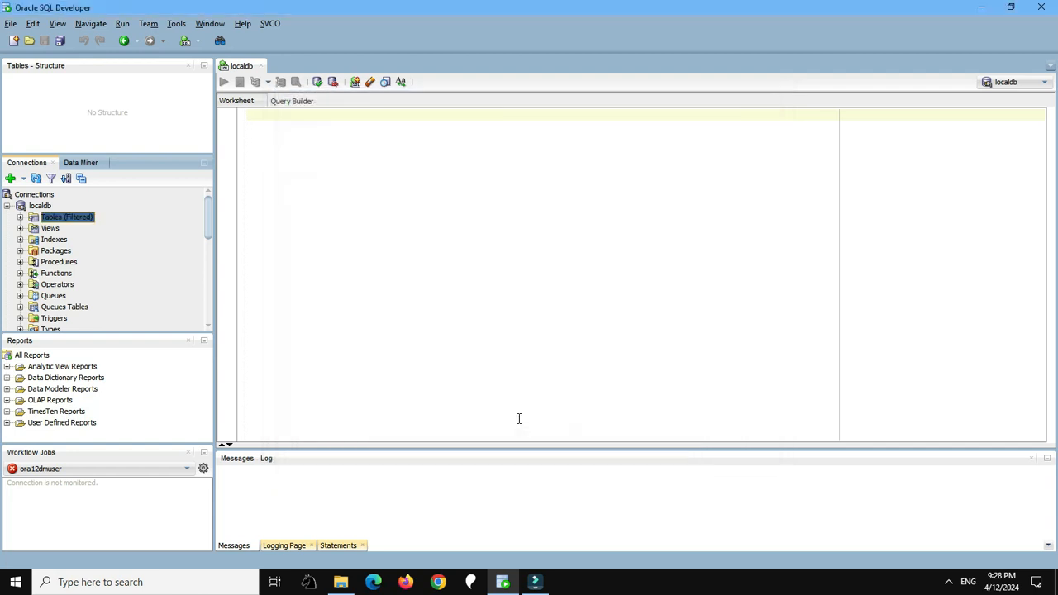
Step: Create a new sequence named MSG_ID_SEQ in the MSGUSER schema, leaving its other properties unspecified
drag(209, 230, 212, 263)
right_click(73, 245)
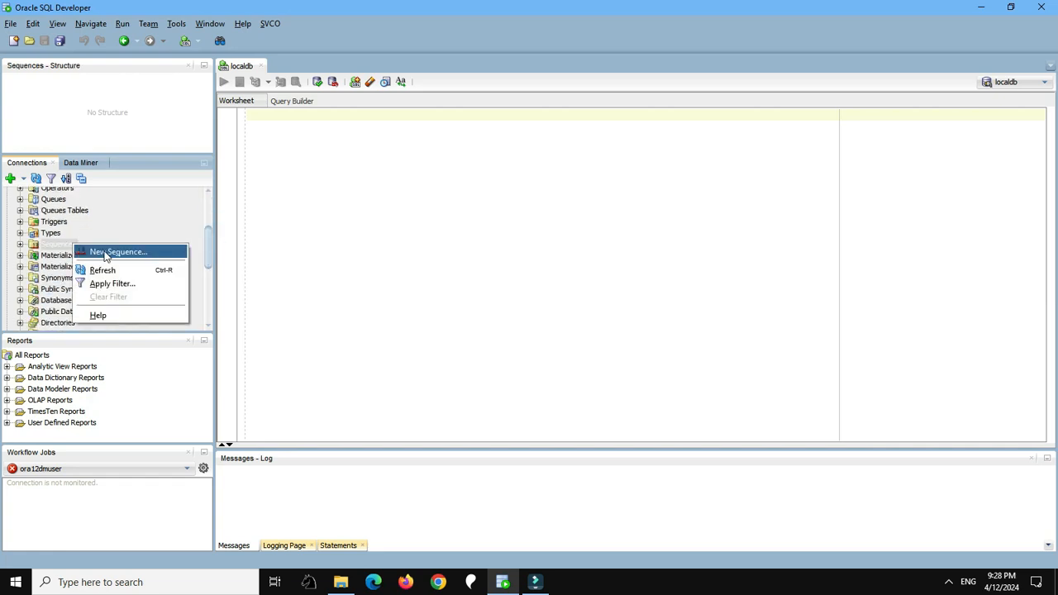
click(104, 251)
text(MSG_ID_SEQ)
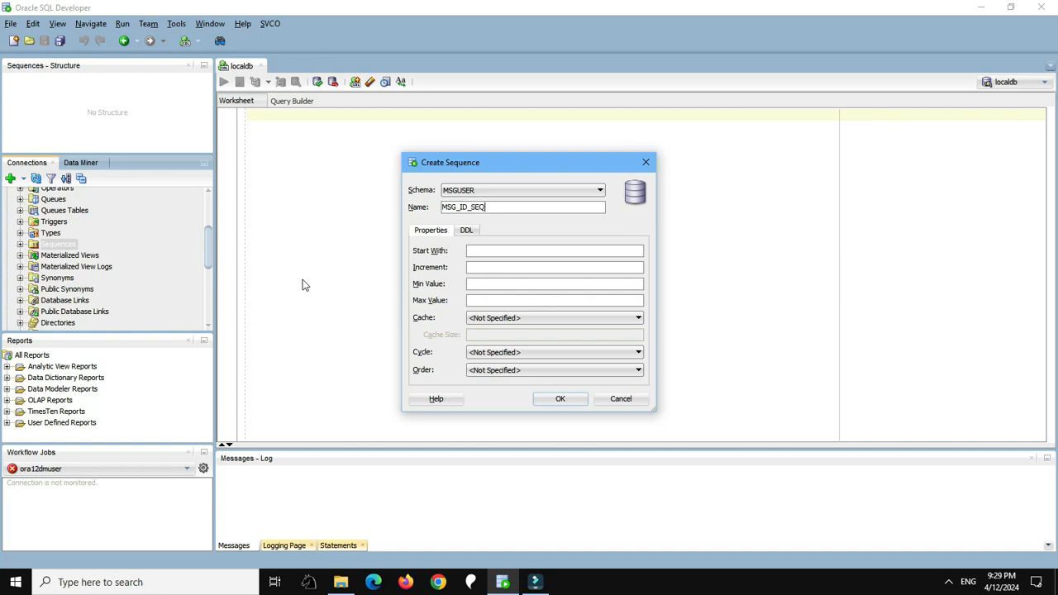
click(559, 397)
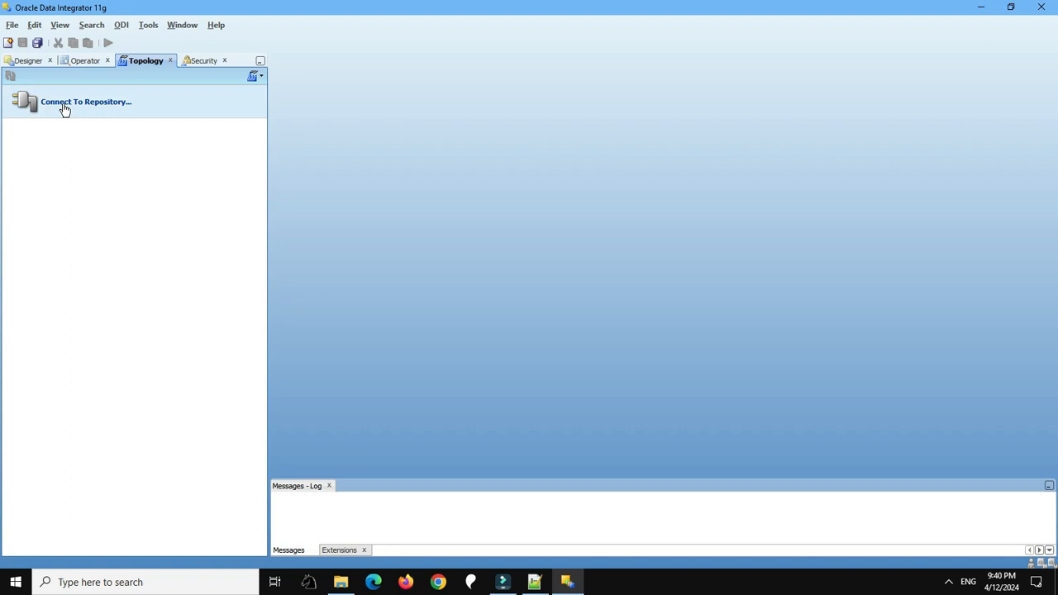
Step: Connect Oracle Data Integrator to its repository and expand the JMS Queue technology in the physical architecture
click(61, 104)
click(571, 248)
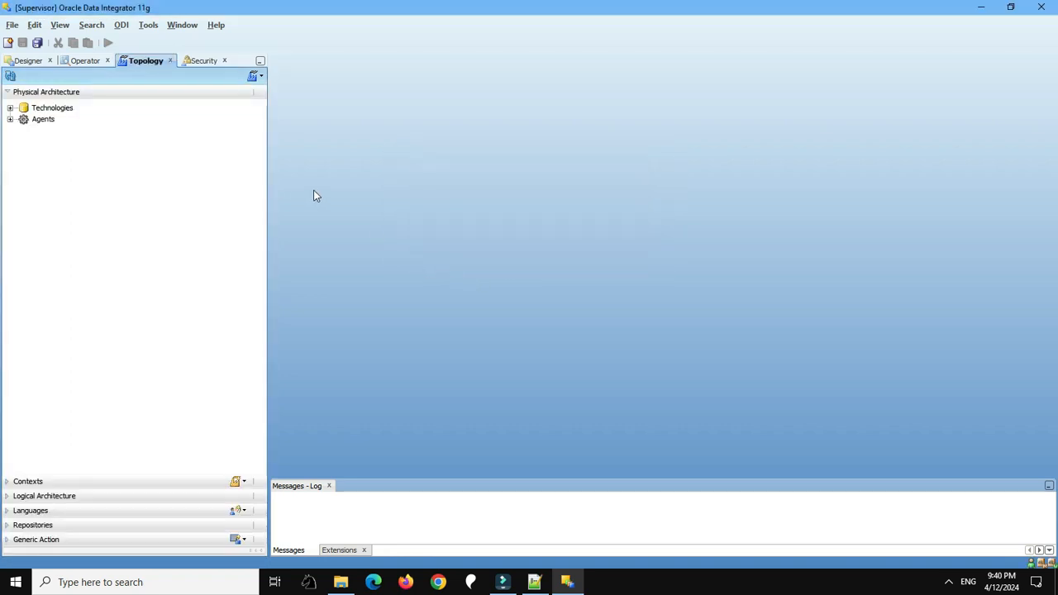
click(11, 108)
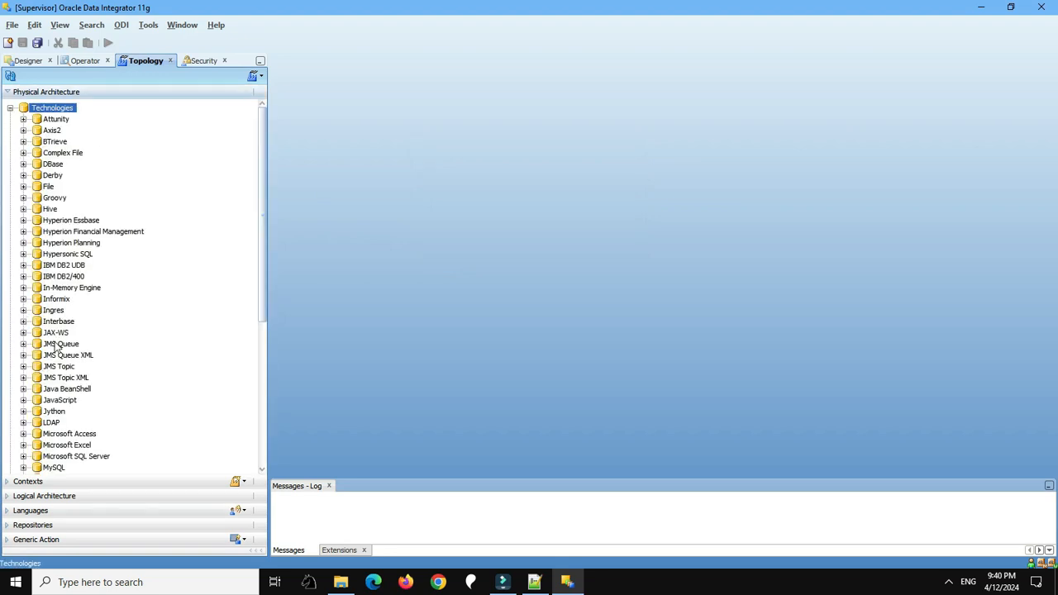
click(59, 344)
click(23, 344)
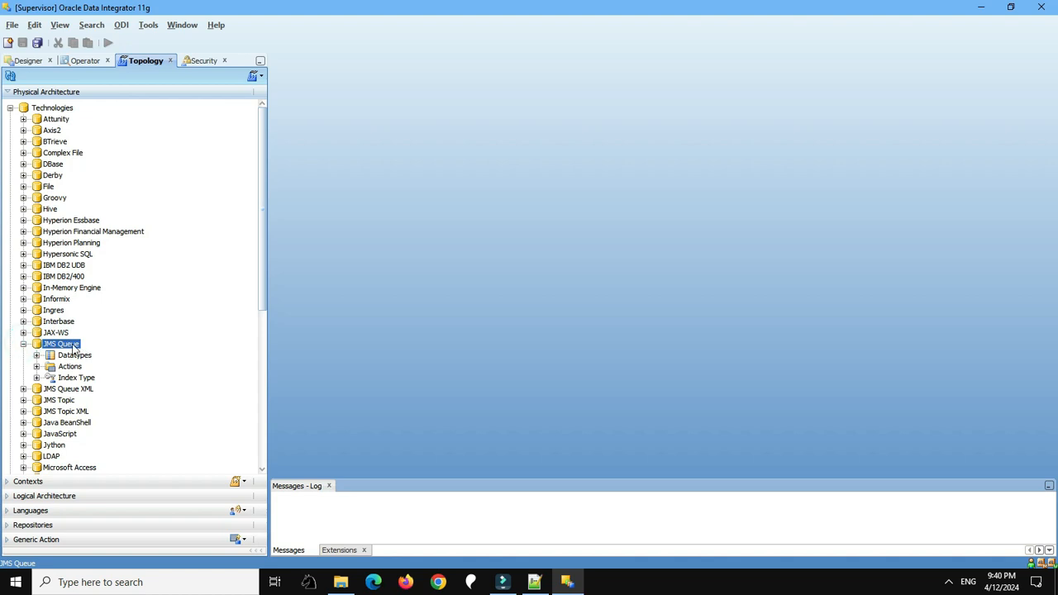
Step: Create a new data server named localmq under the JMS Queue technology
right_click(80, 348)
click(130, 429)
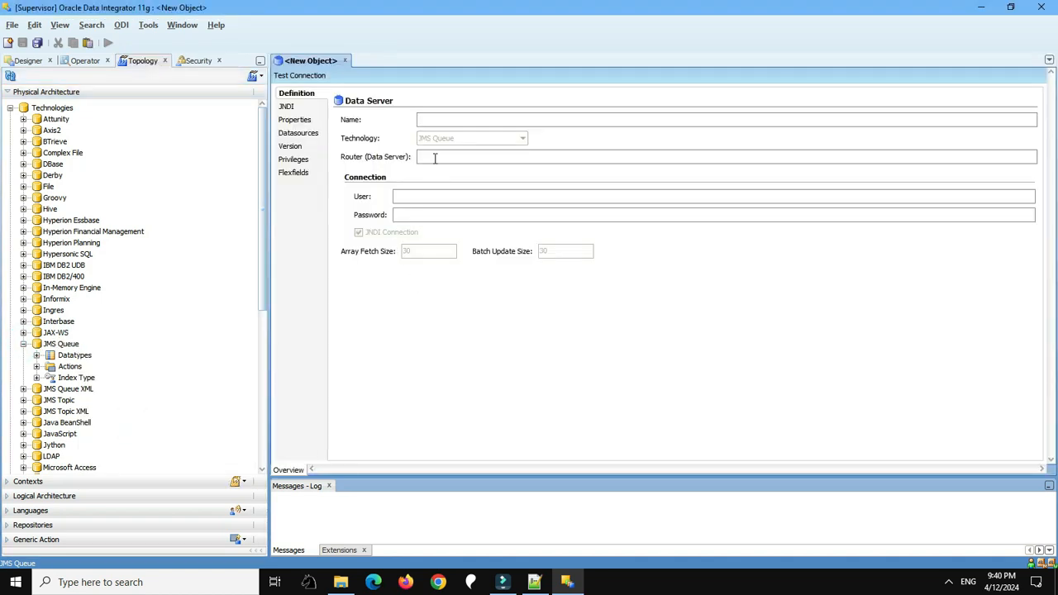
text(localmq)
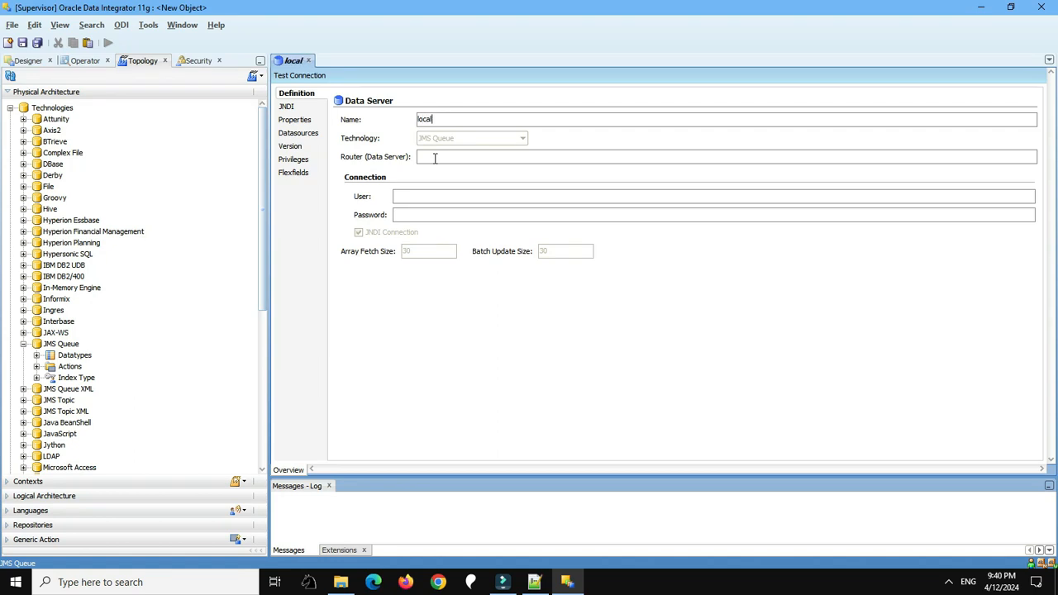
Step: Open the JNDI settings of localmq, switch to Notepad++ and select com.sun.jndi.fscontext.RefFSContextFactory on line 31 of JMSAdmin.config
click(287, 108)
click(544, 580)
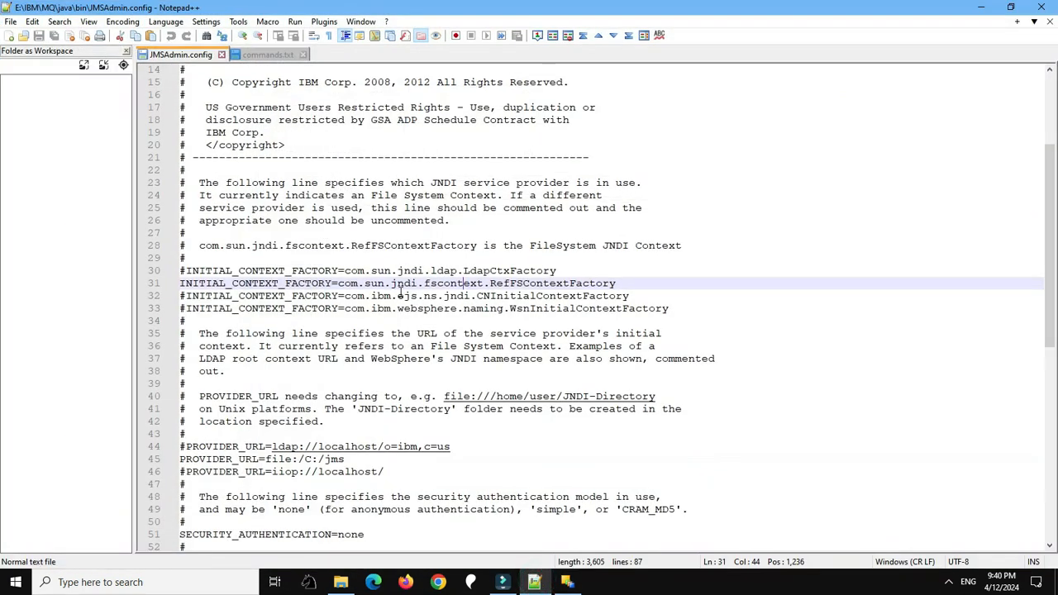
drag(337, 284, 617, 284)
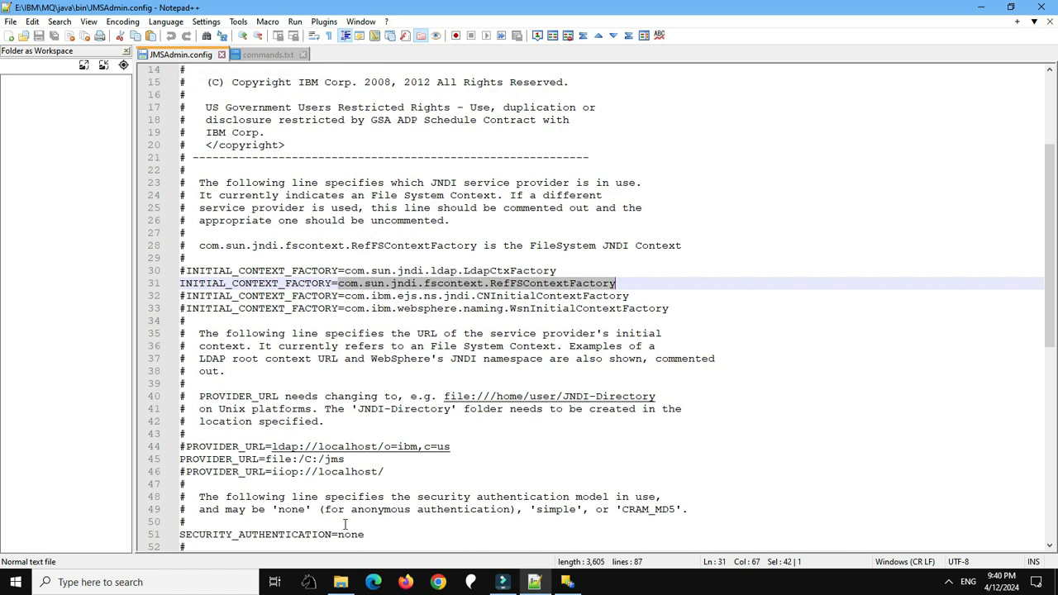
Step: Locate JMSAdmin.config in the E:\IBM\MQ\java\bin folder and return to its contents in Notepad++
mouse_move(341, 582)
click(341, 582)
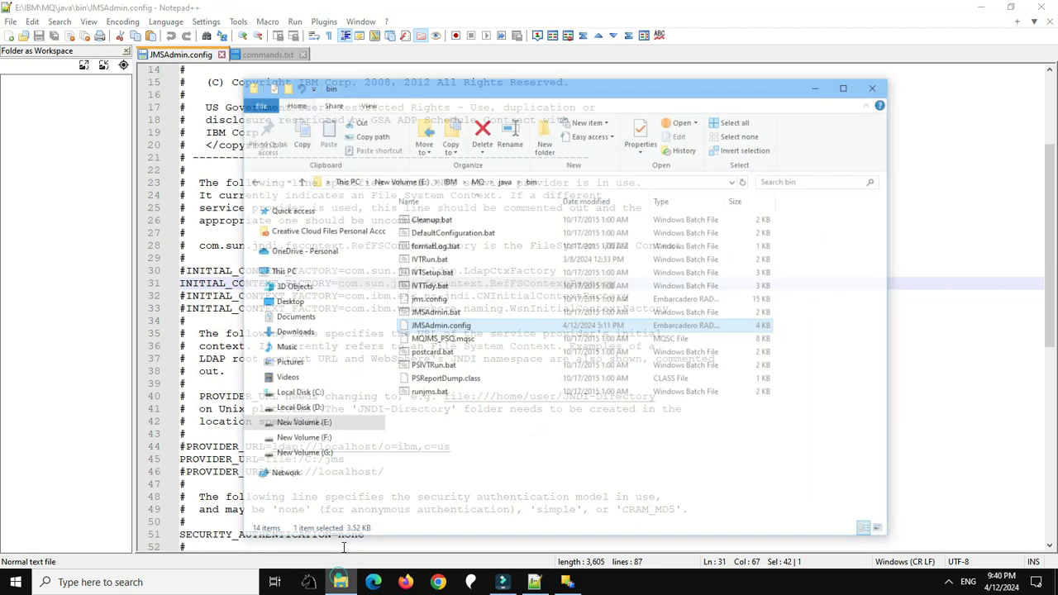
click(512, 156)
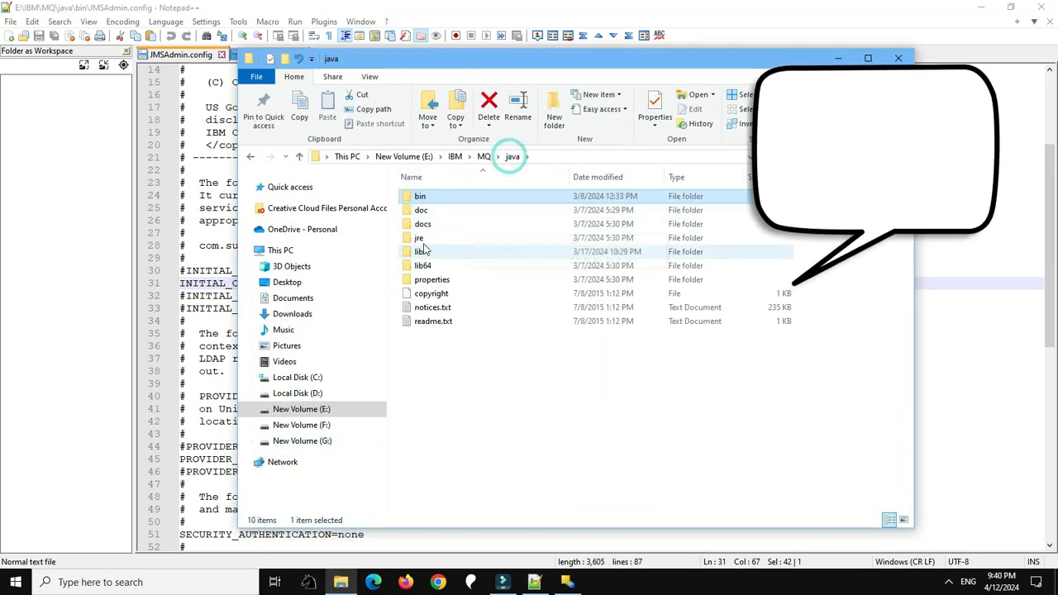
double_click(420, 197)
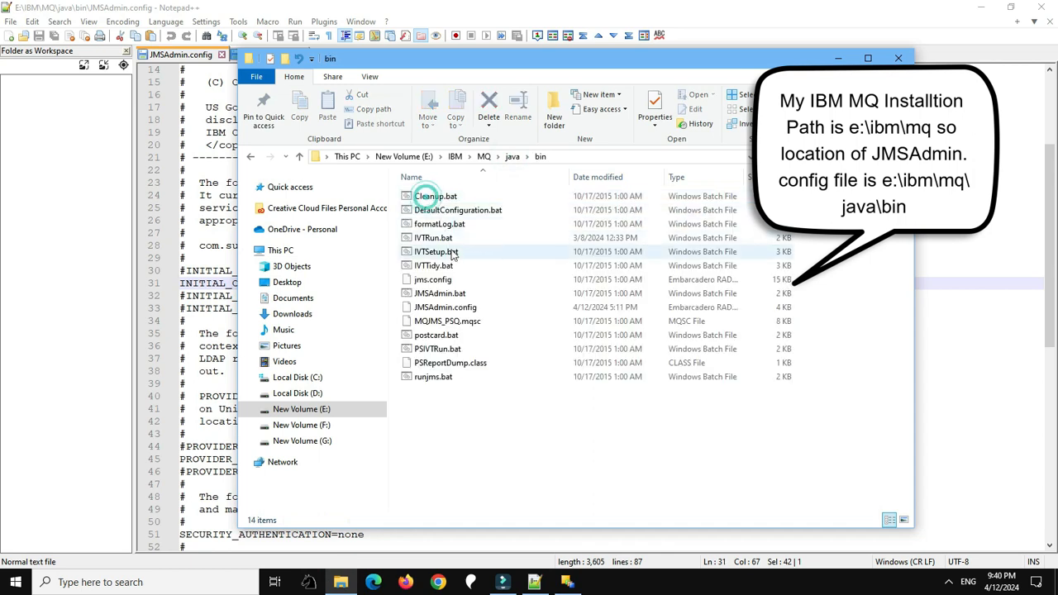
click(446, 309)
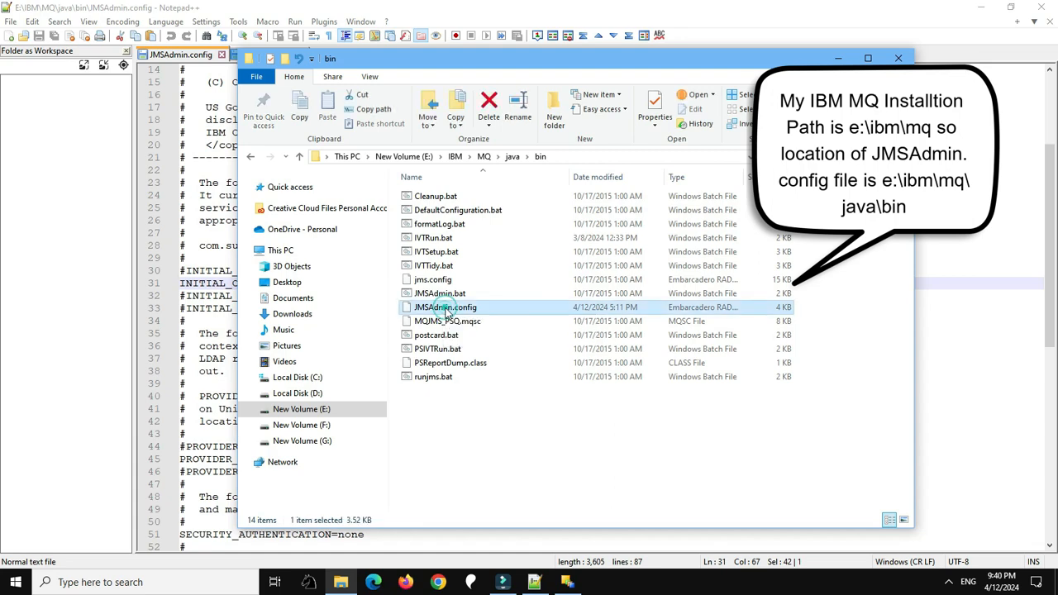
click(222, 309)
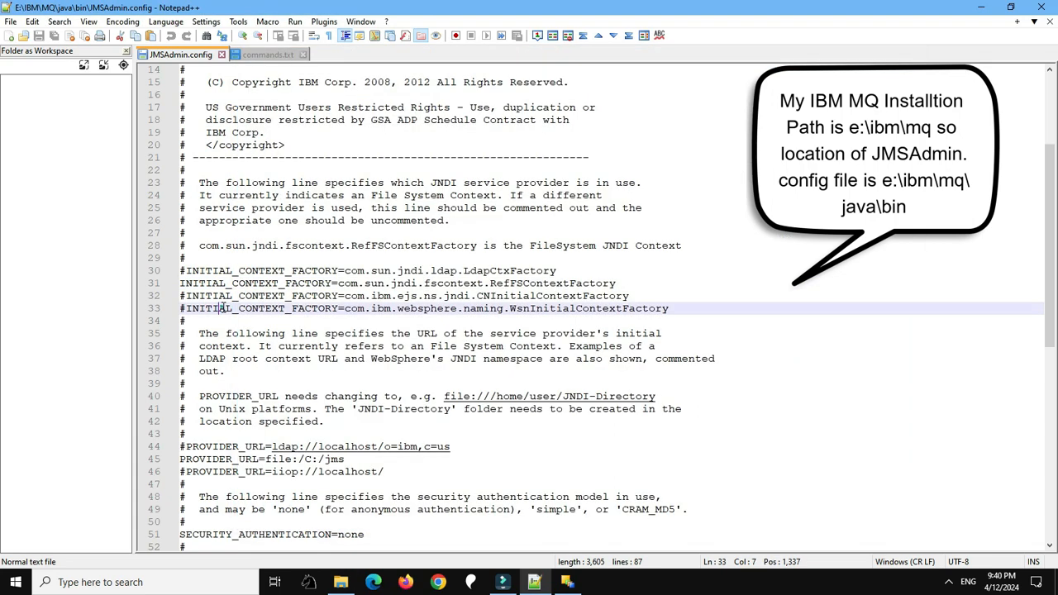
Step: Copy com.sun.jndi.fscontext.RefFSContextFactory from line 31 of JMSAdmin.config and paste it as the JNDI driver of localmq in Oracle Data Integrator
click(341, 283)
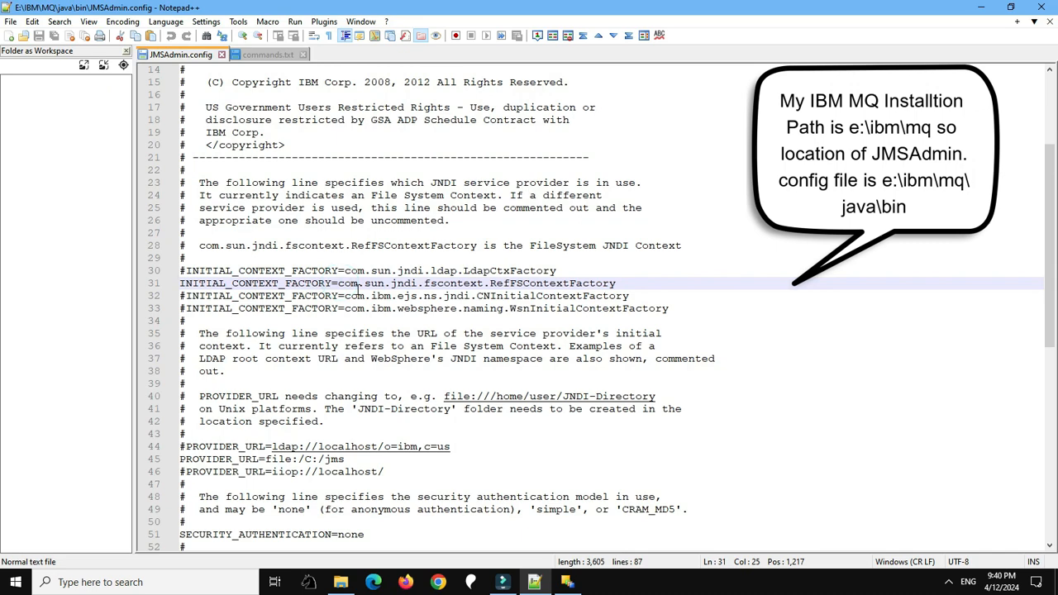
key(shift+End)
key(ctrl+c)
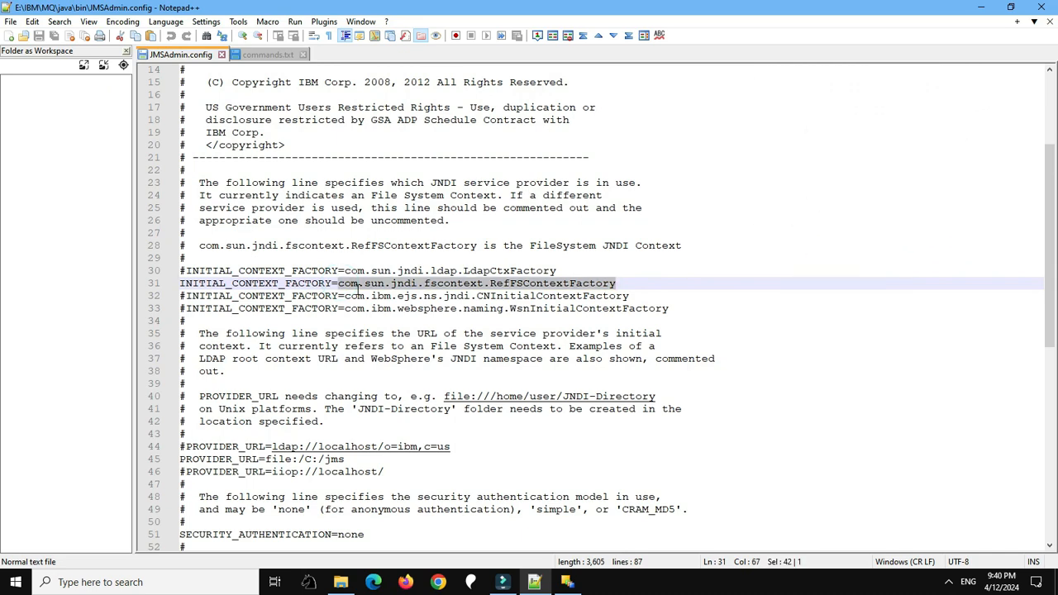
click(568, 582)
click(415, 179)
key(ctrl+v)
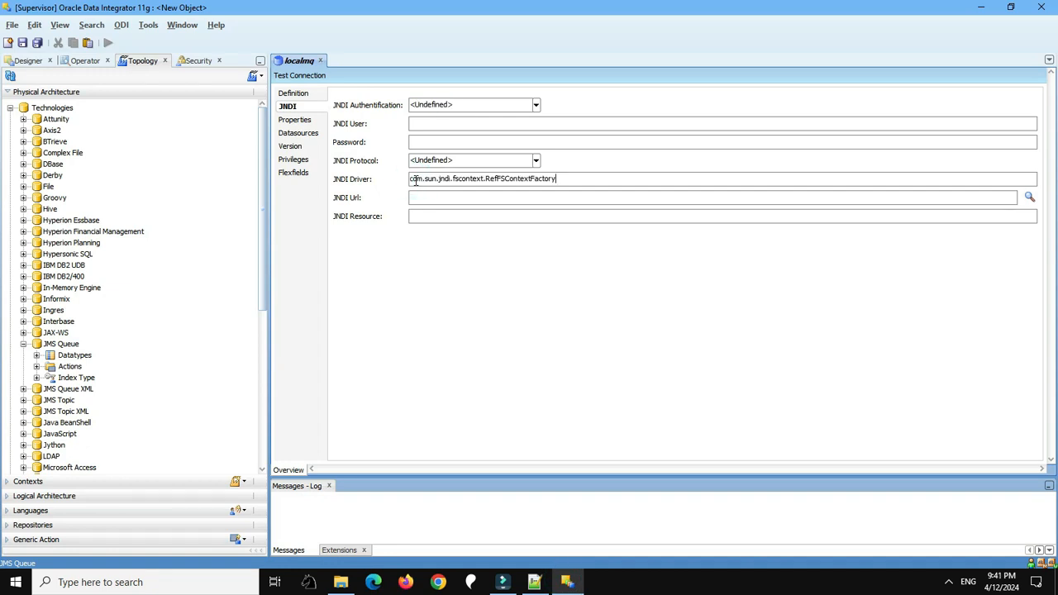
Step: Set the JNDI URL of localmq to file:///c:/jms and check the contents of the c:\jms folder in File Explorer
click(429, 196)
click(346, 584)
click(577, 157)
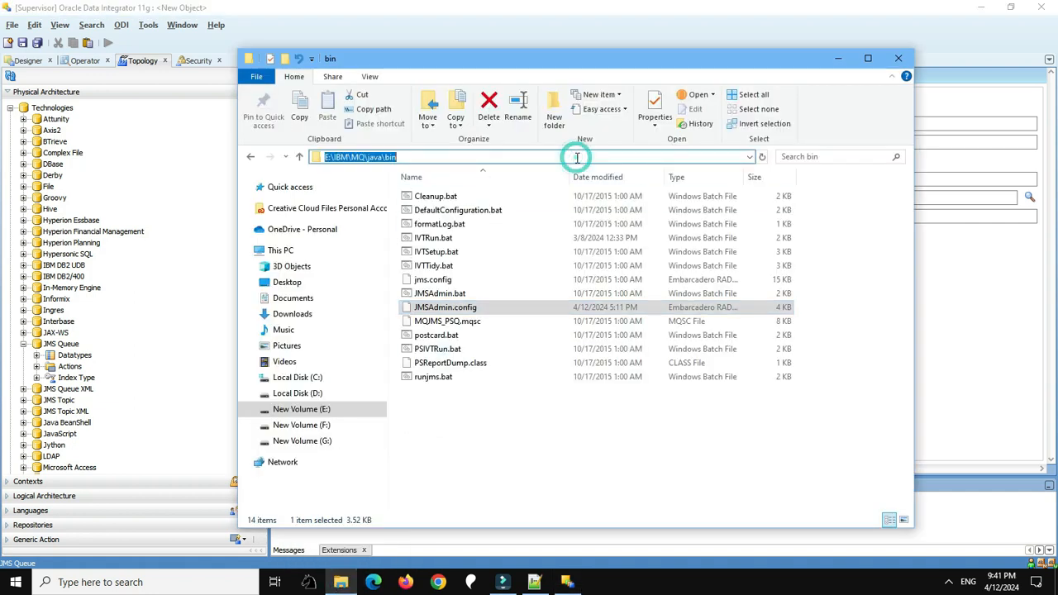
key(BackSpace)
text(c:\jms)
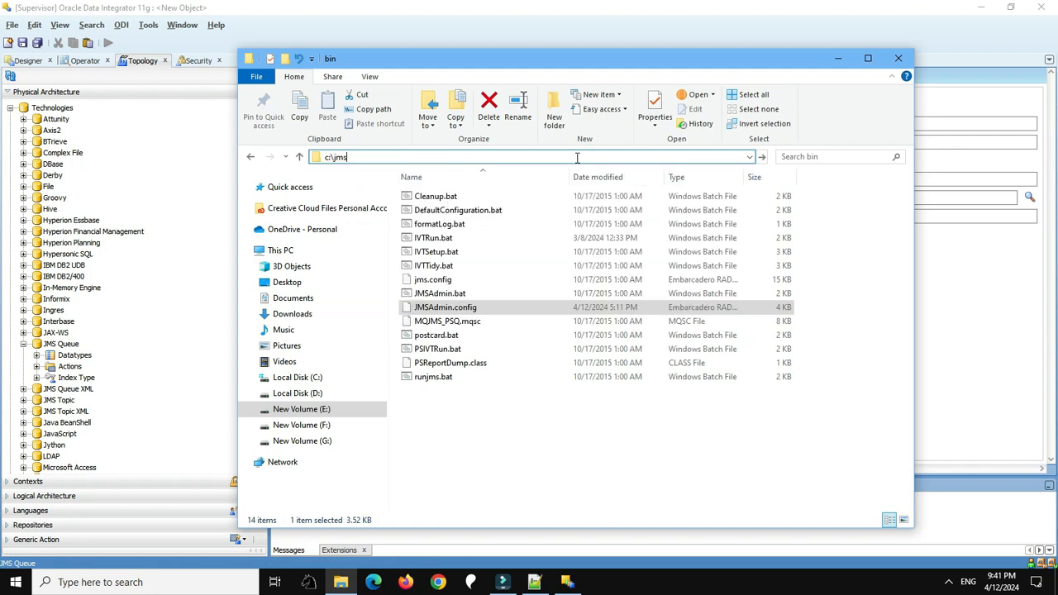
key(Return)
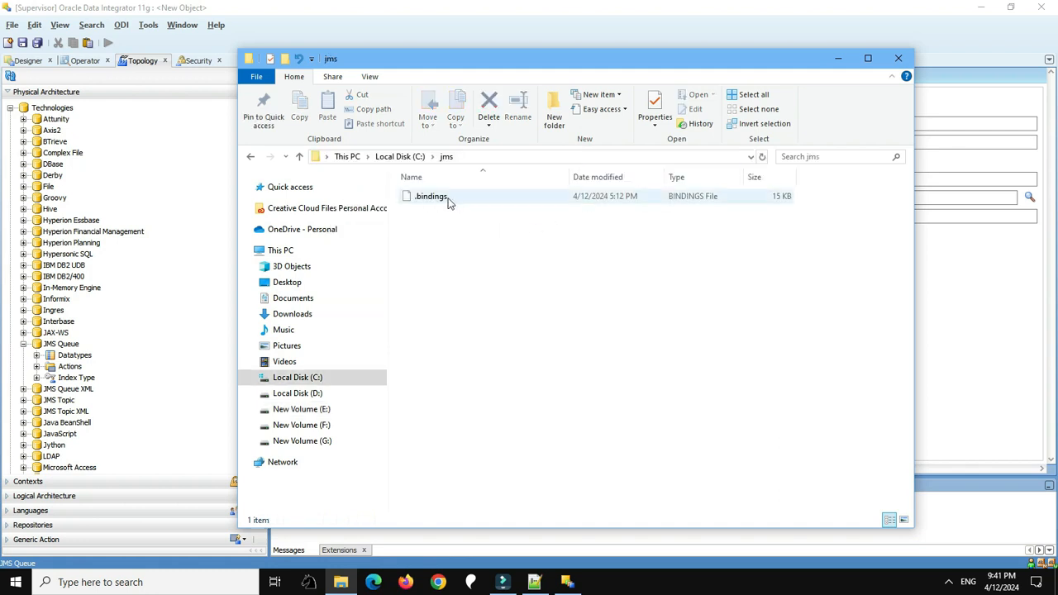
click(837, 58)
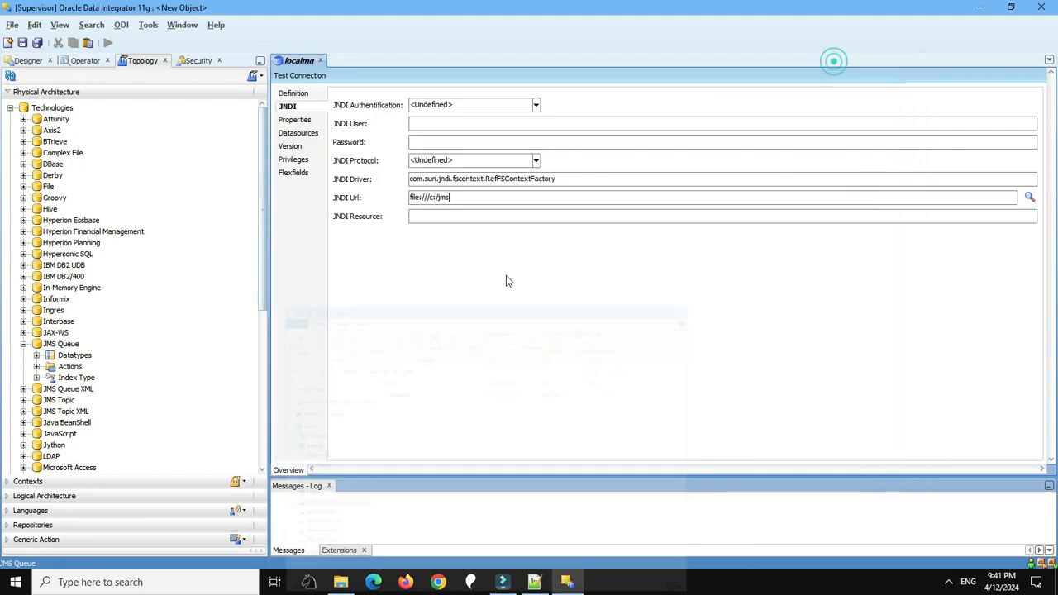
Step: Copy the name SAMPLEQCF from commands.txt in Notepad++ and paste it as the JNDI resource of localmq in Oracle Data Integrator
click(534, 583)
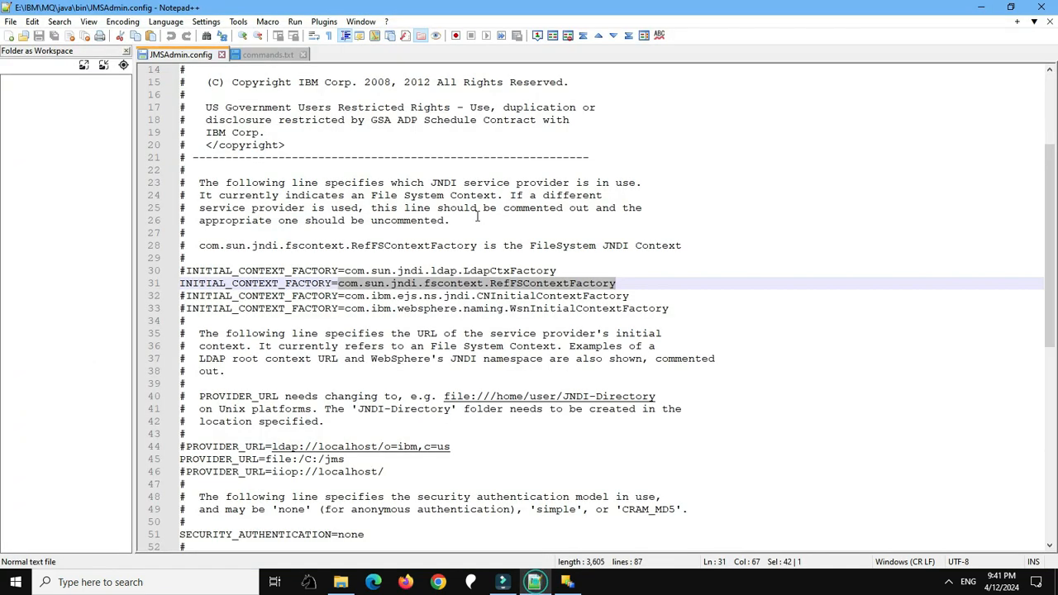
click(278, 57)
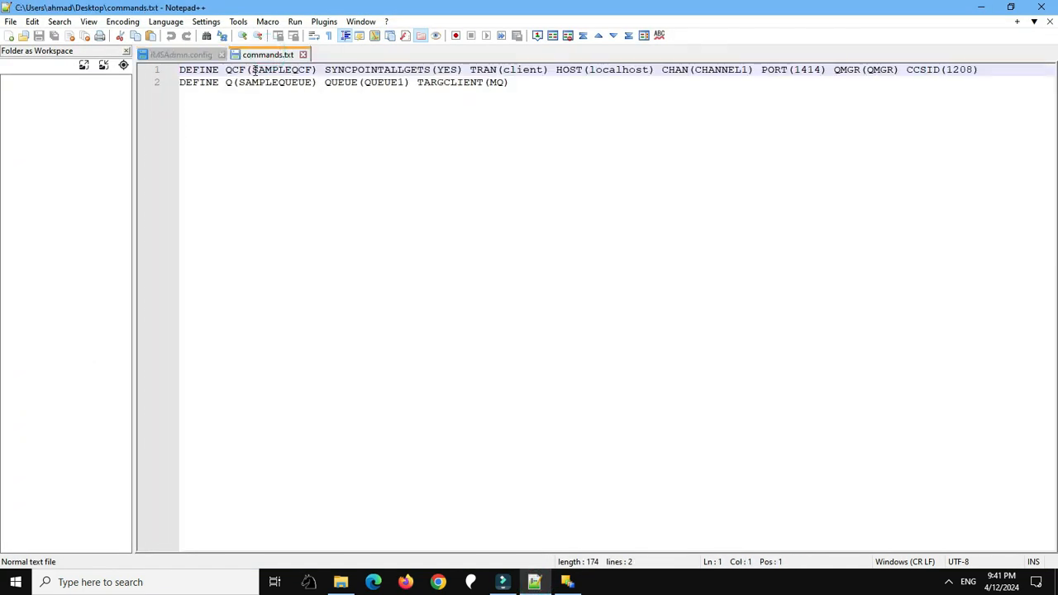
drag(252, 70, 313, 70)
key(ctrl+c)
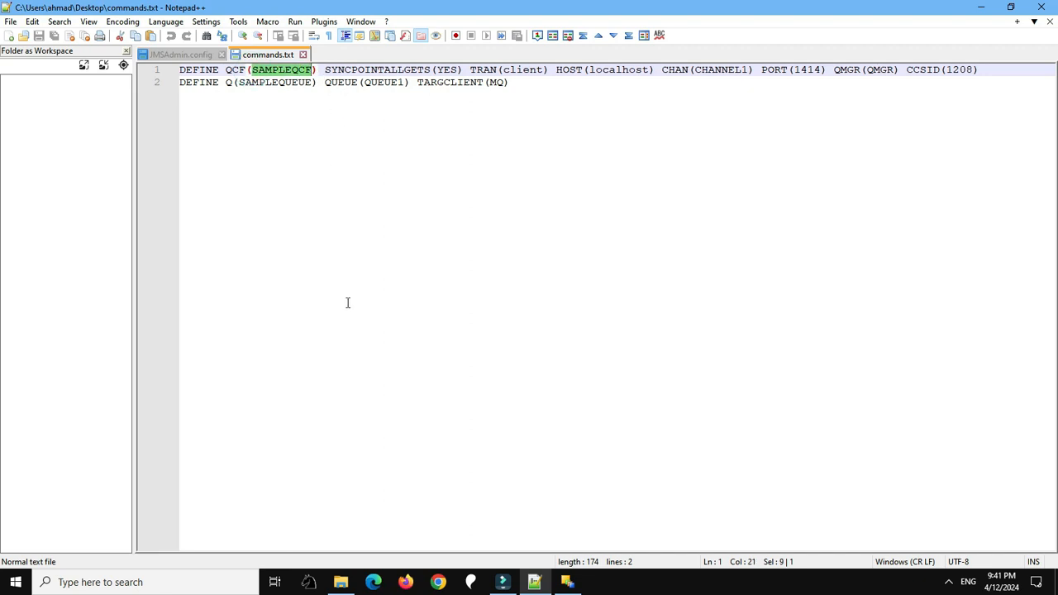
click(567, 583)
click(440, 215)
key(ctrl+v)
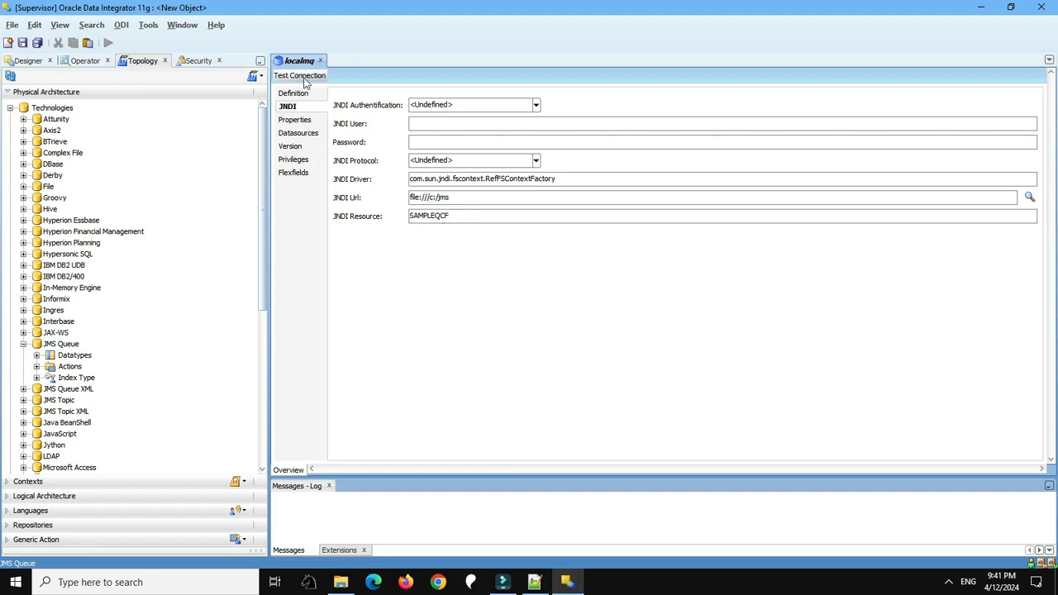
Step: Save the localmq data server and test its connection
click(22, 44)
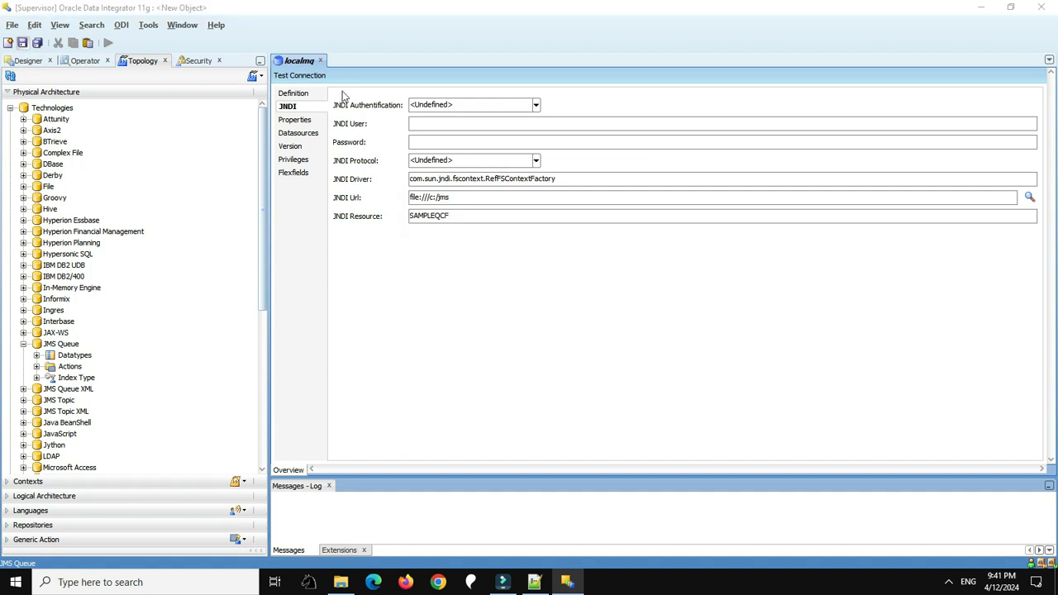
click(618, 225)
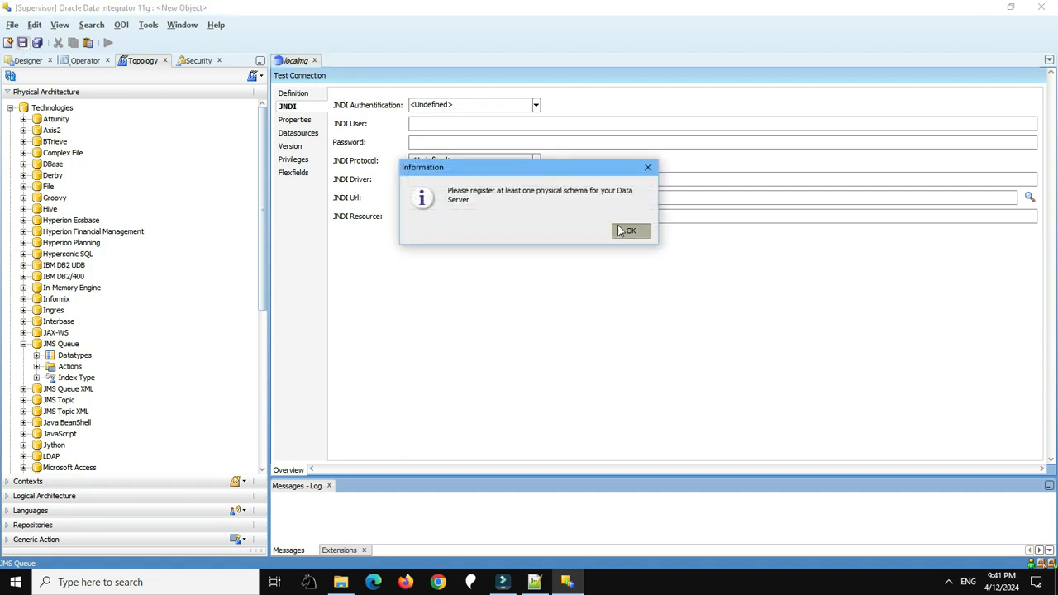
click(300, 76)
click(564, 240)
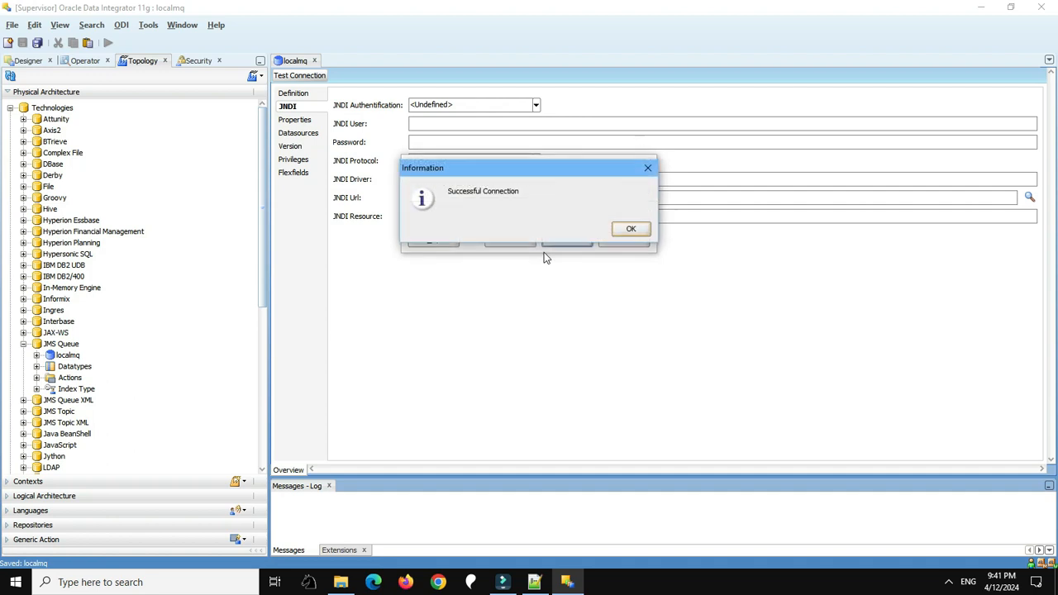
click(627, 229)
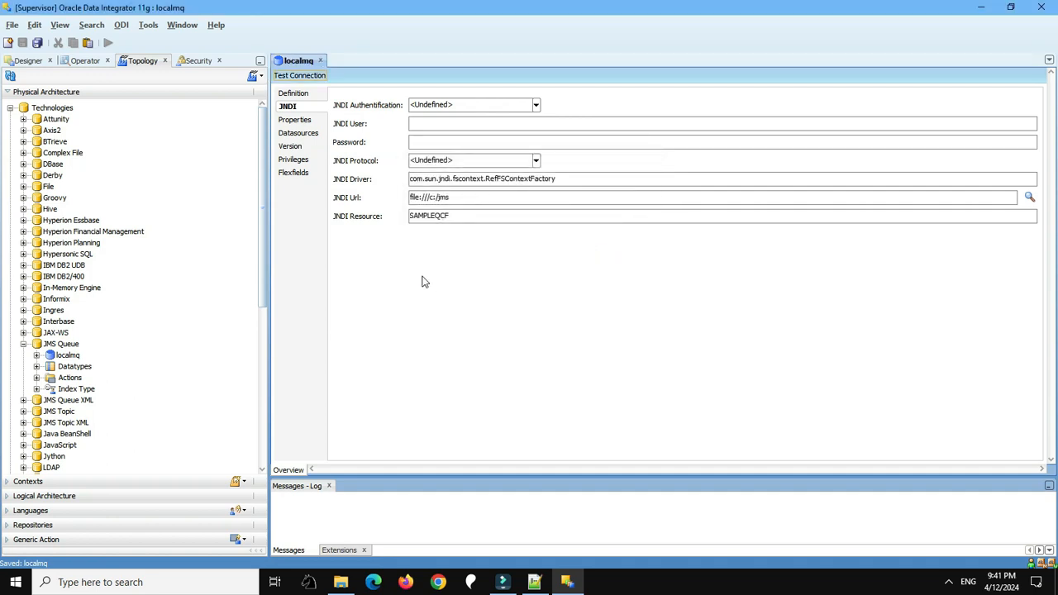
Step: Create a physical schema for localmq with the default name and naming rules, and save it
right_click(86, 357)
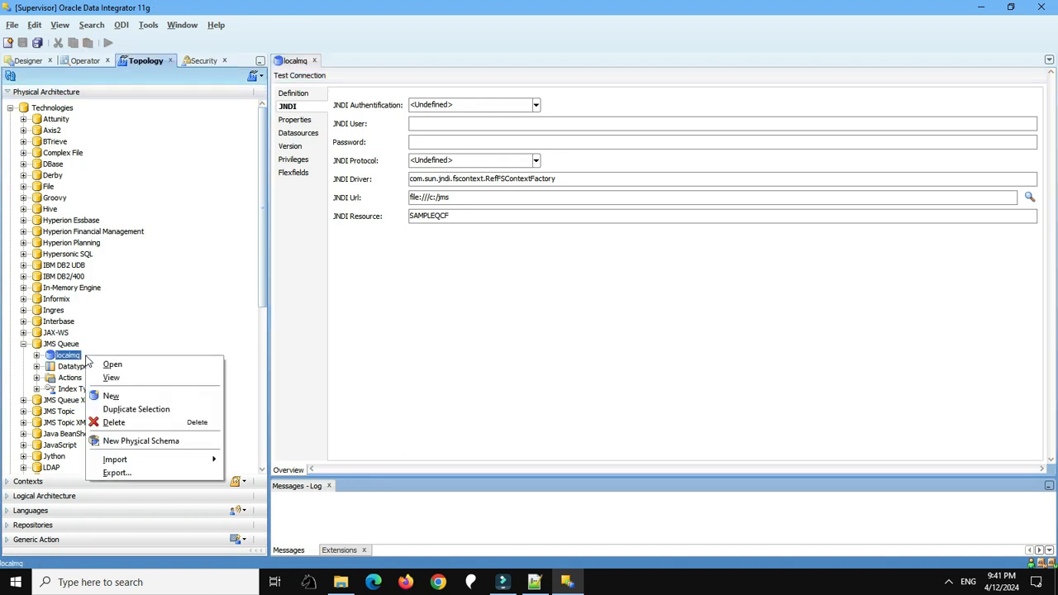
click(138, 444)
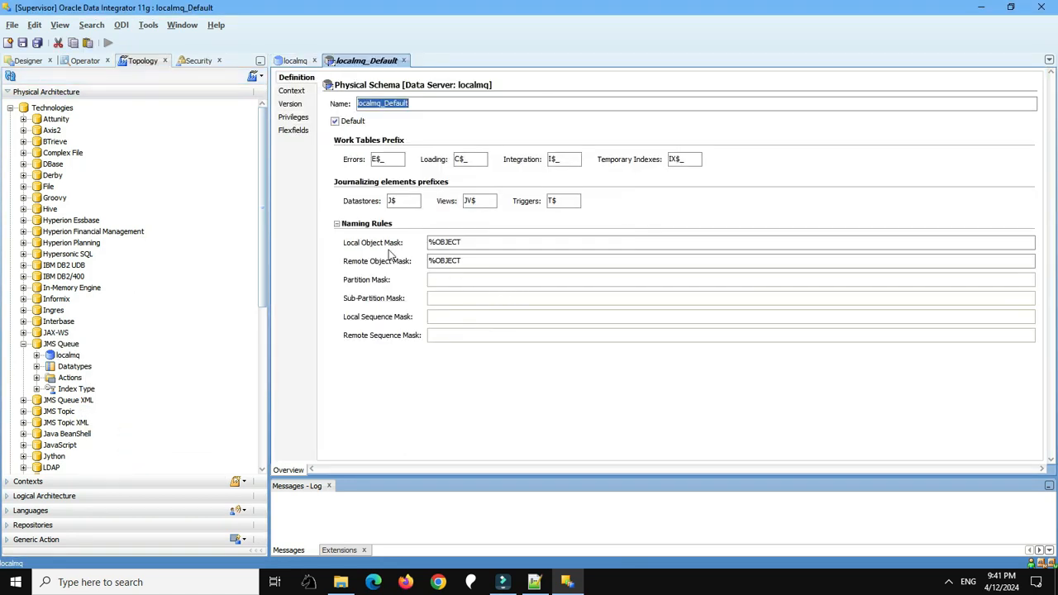
click(36, 43)
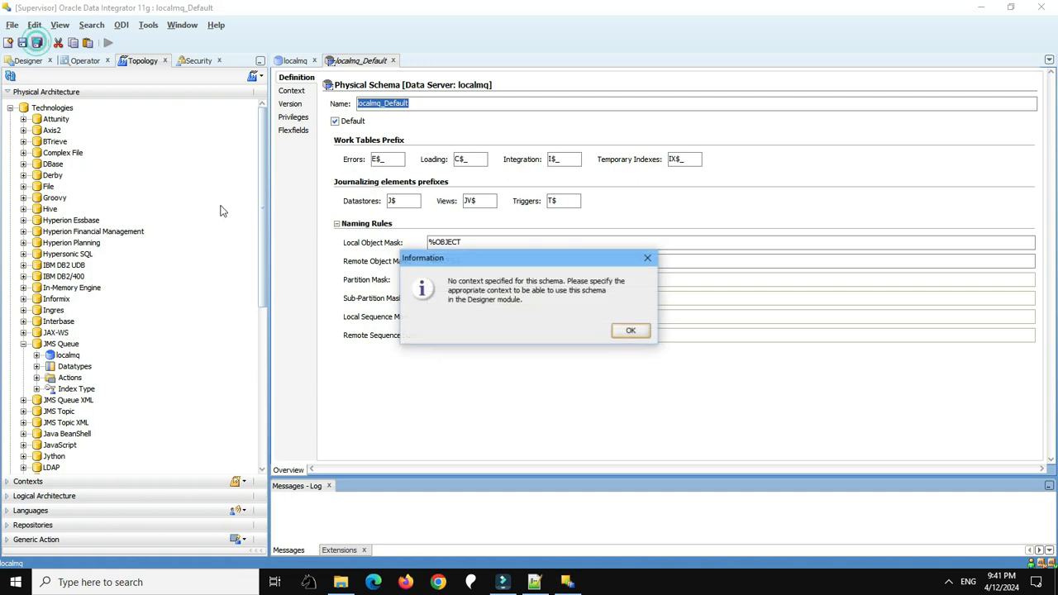
click(618, 330)
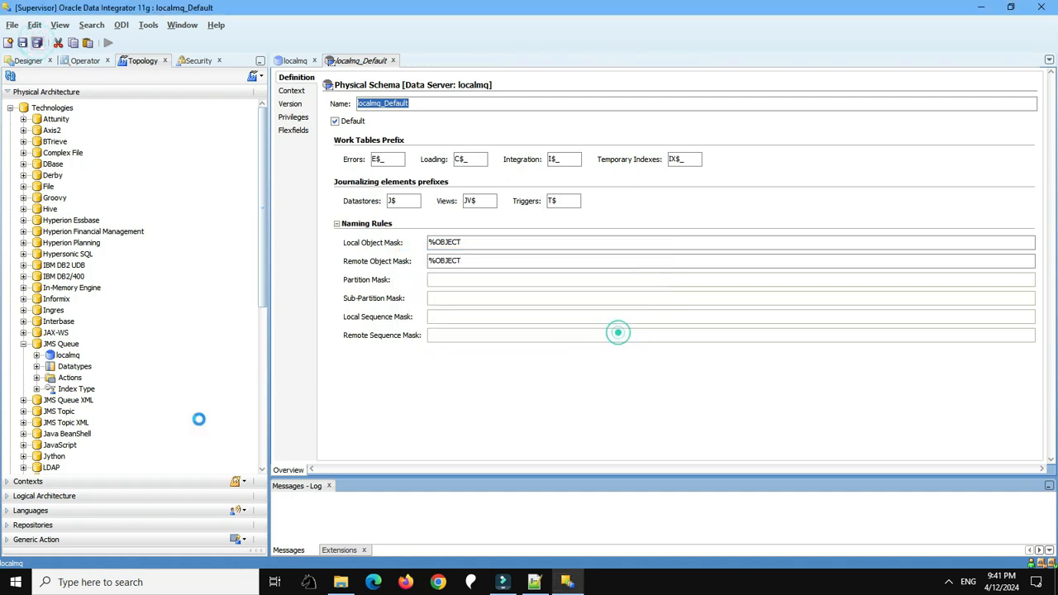
Step: Create and save logical schema localmq_log under JMS Queue in the logical architecture, mapping the Global context to localmq_Default
click(261, 332)
click(8, 498)
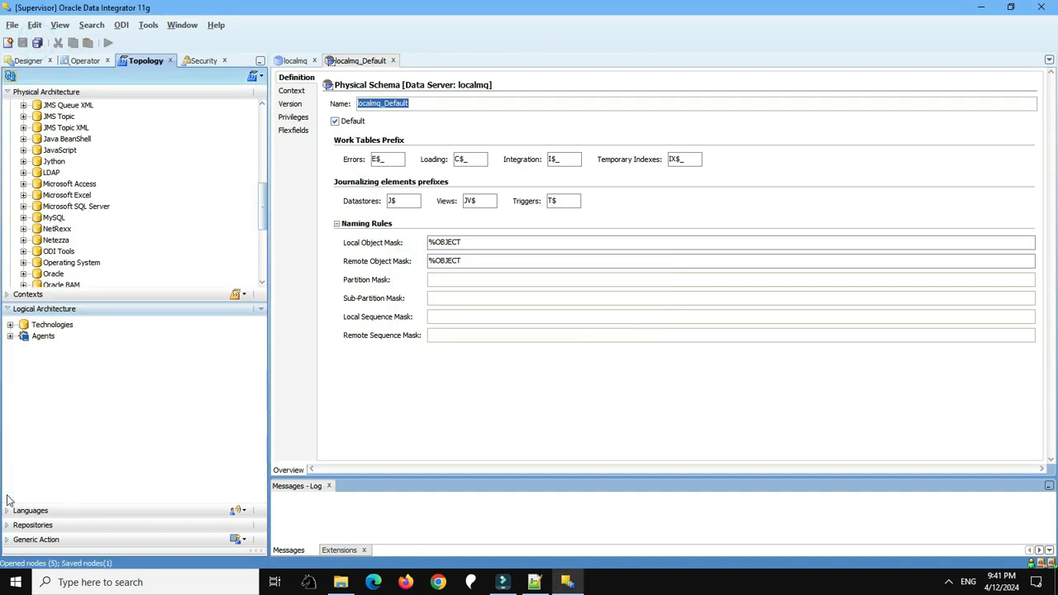
click(10, 325)
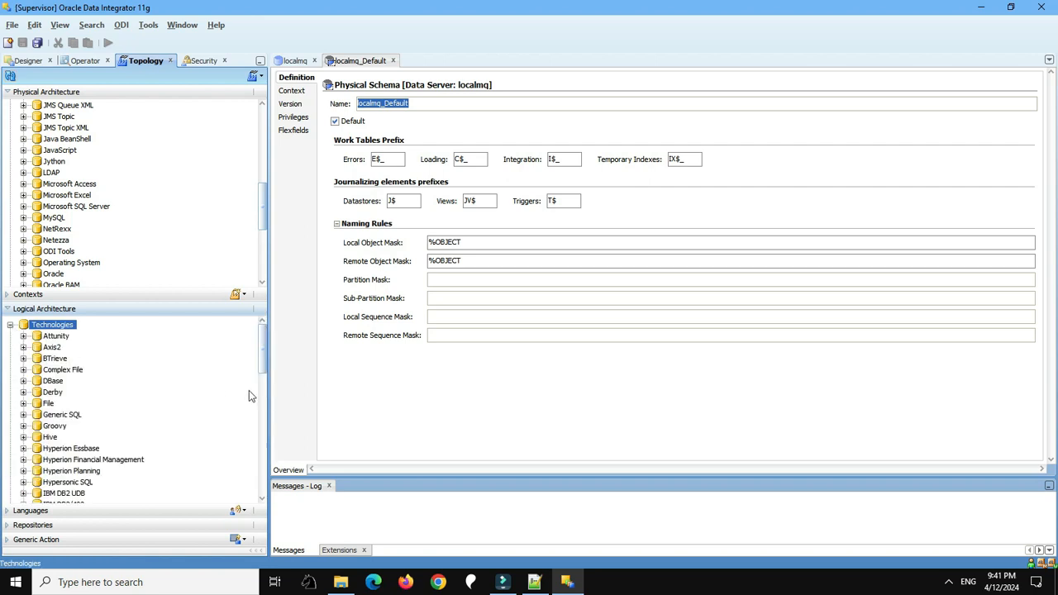
scroll(248, 395, down, 5)
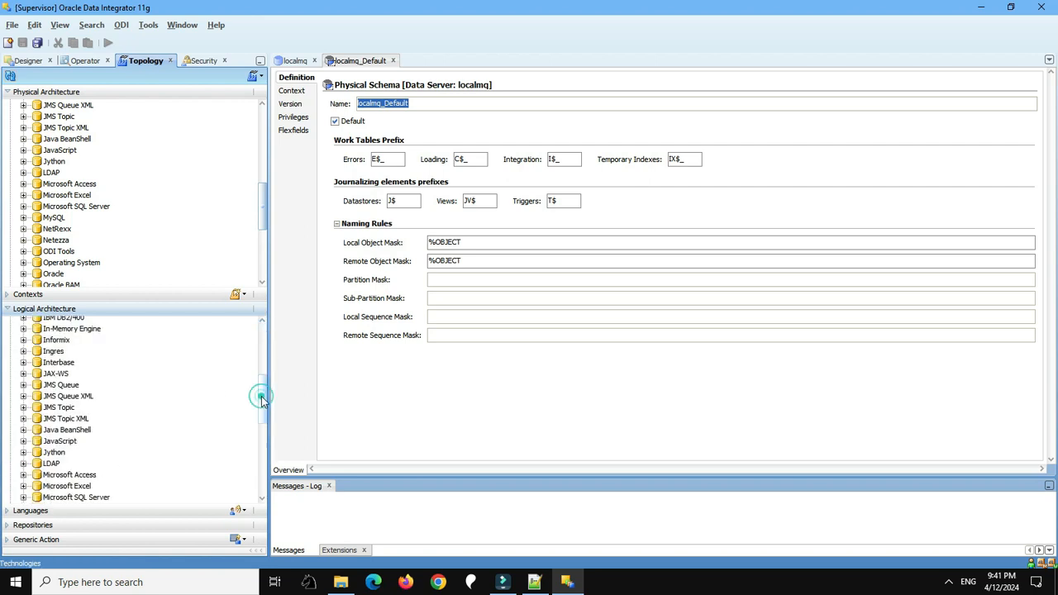
click(23, 385)
right_click(74, 388)
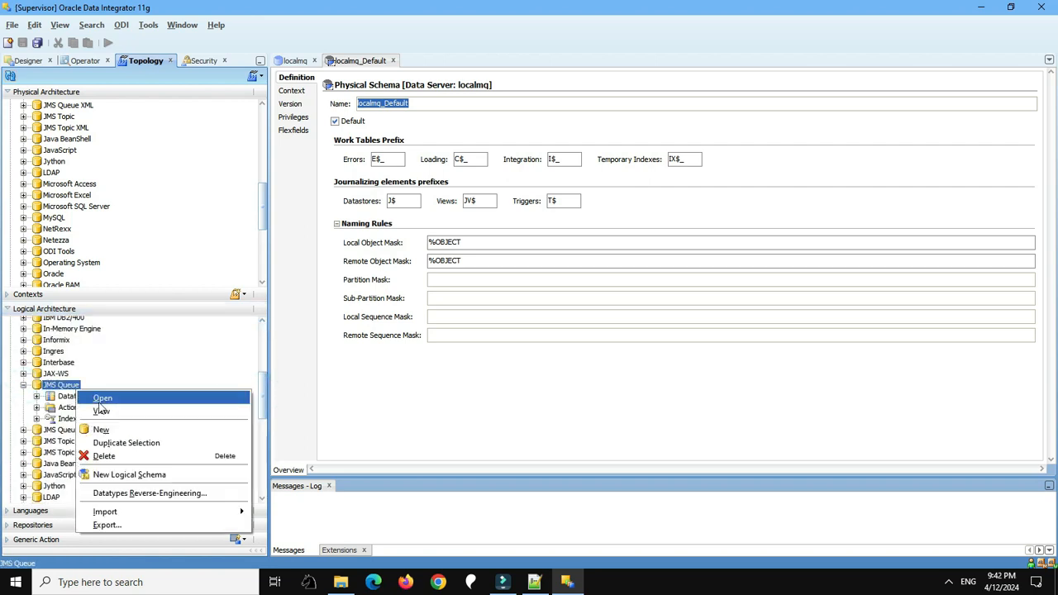
click(157, 474)
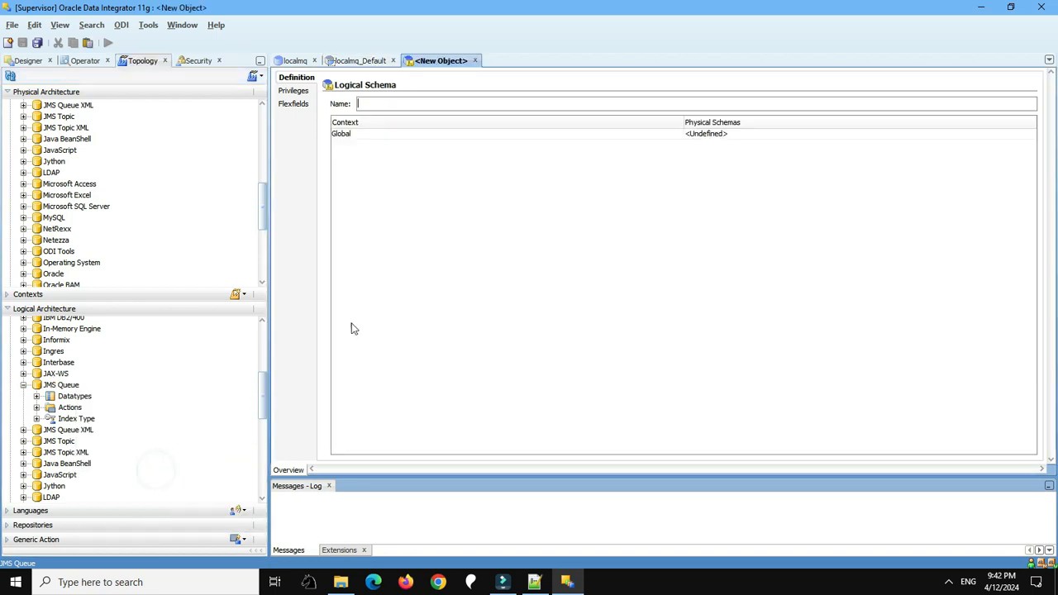
text(localmq_log)
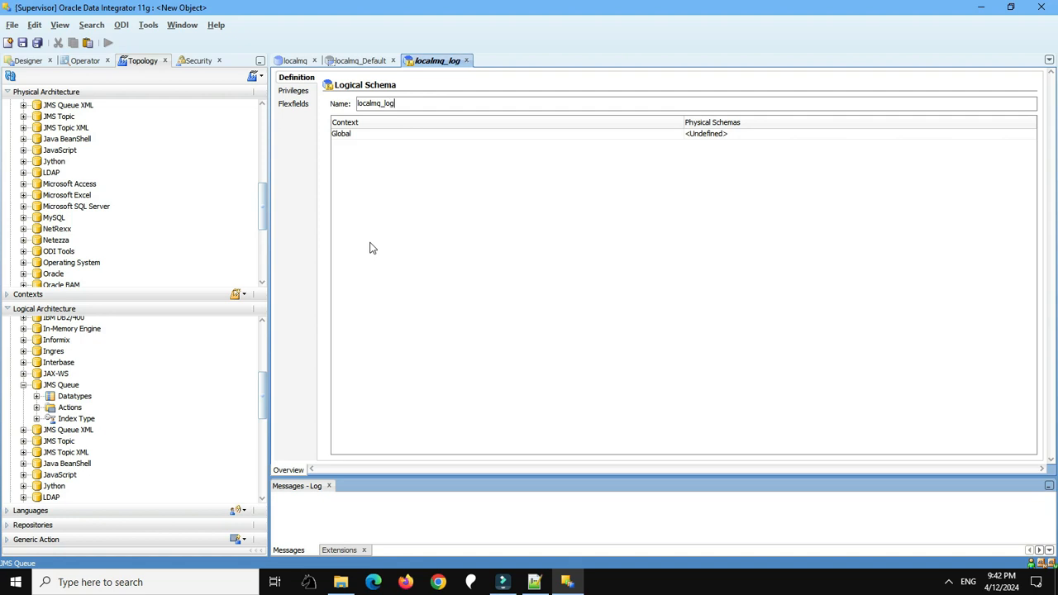
click(985, 134)
click(840, 145)
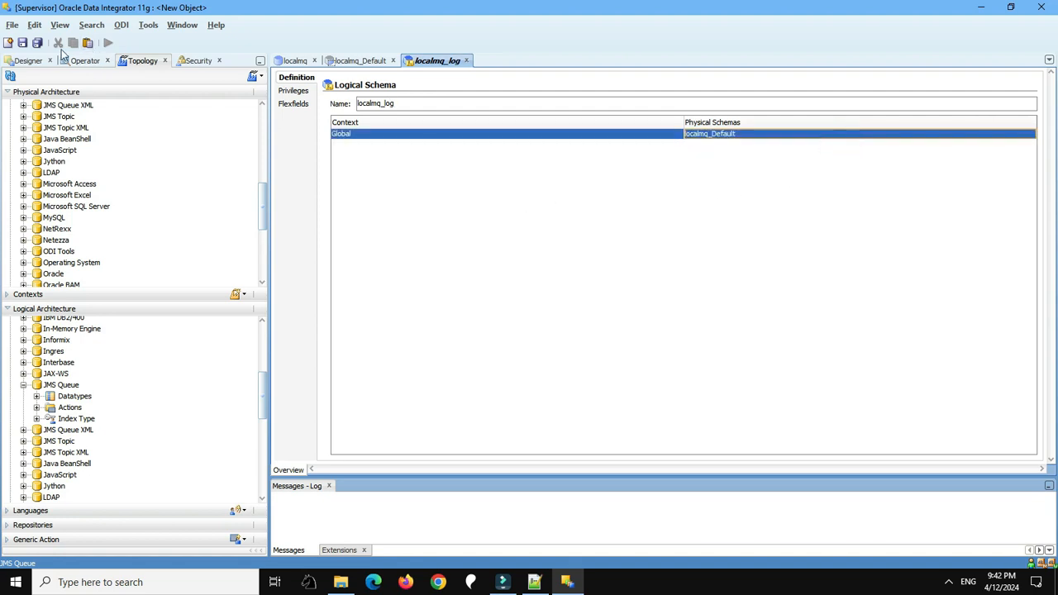
click(23, 43)
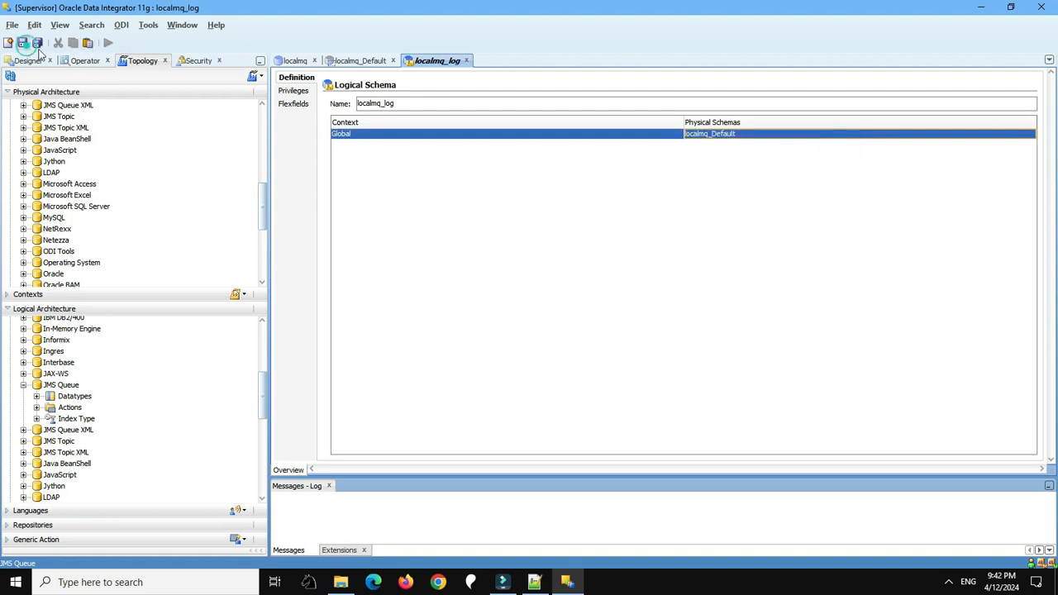
Step: Close the open editors of localmq_log, localmq_Default and localmq
click(467, 60)
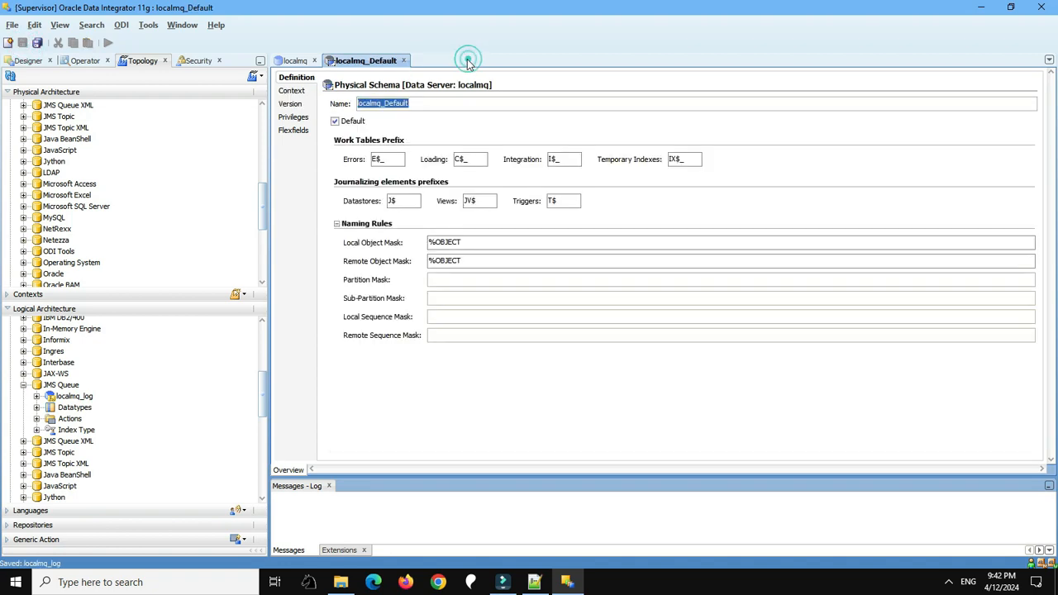
click(404, 60)
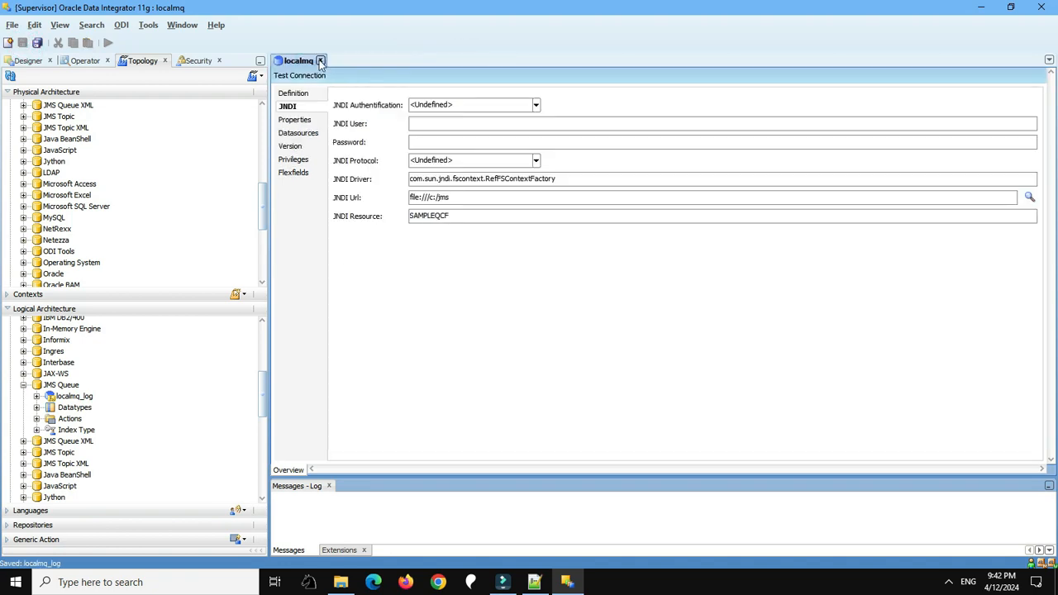
click(320, 61)
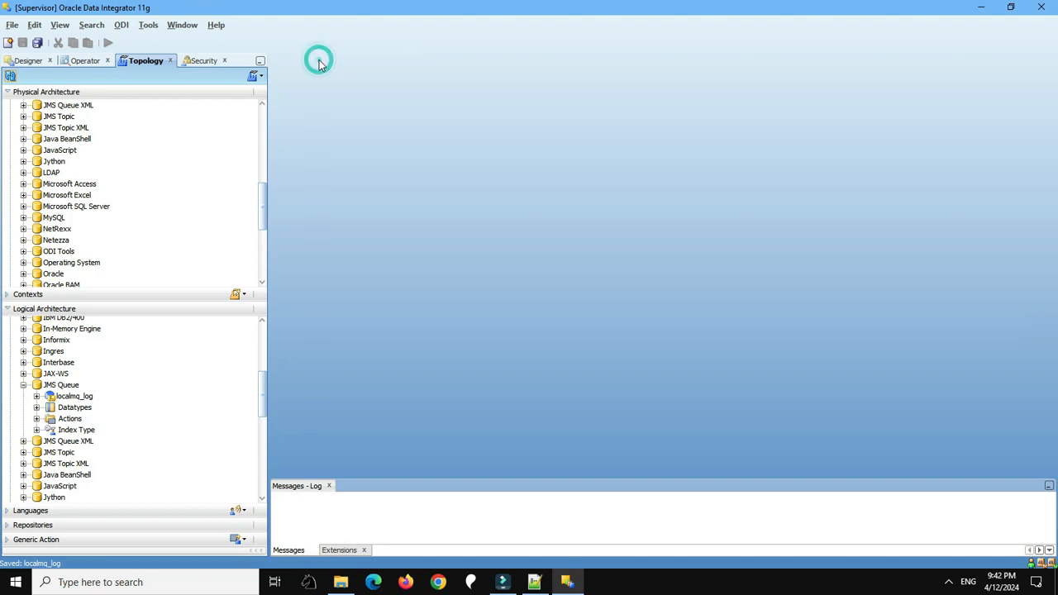
Step: Create an Oracle data server named localdb in the physical architecture, enter user msguser and the connection password, and open its JDBC settings
click(8, 309)
click(51, 273)
click(23, 273)
right_click(69, 280)
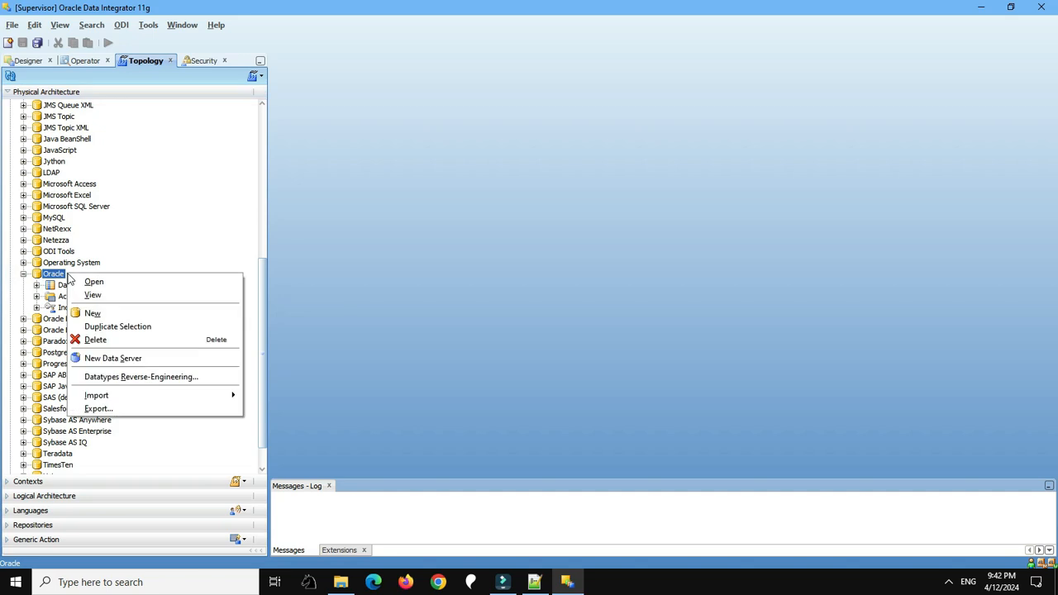
click(145, 359)
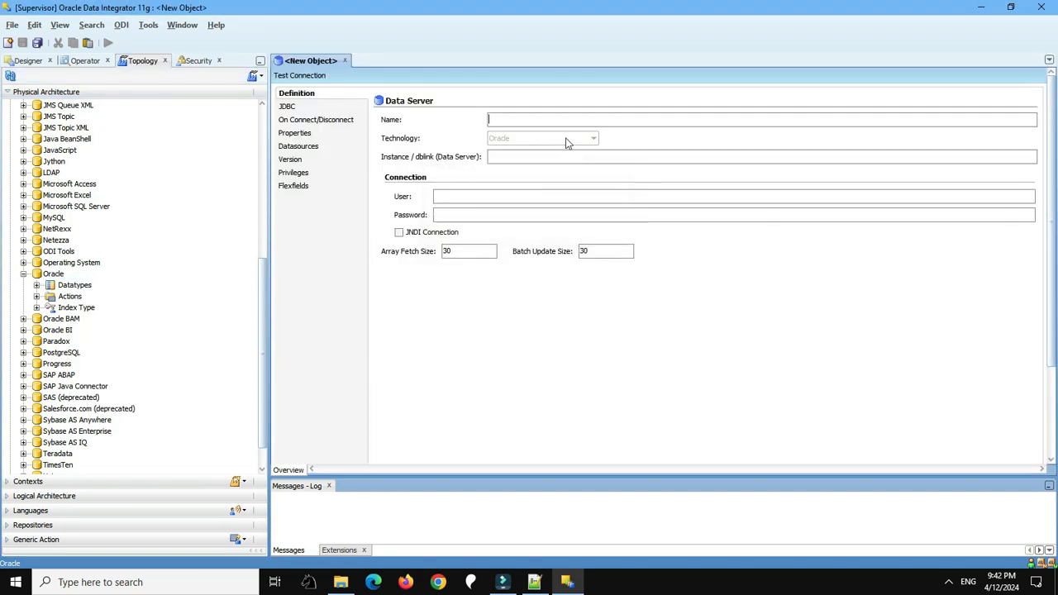
text(localdb)
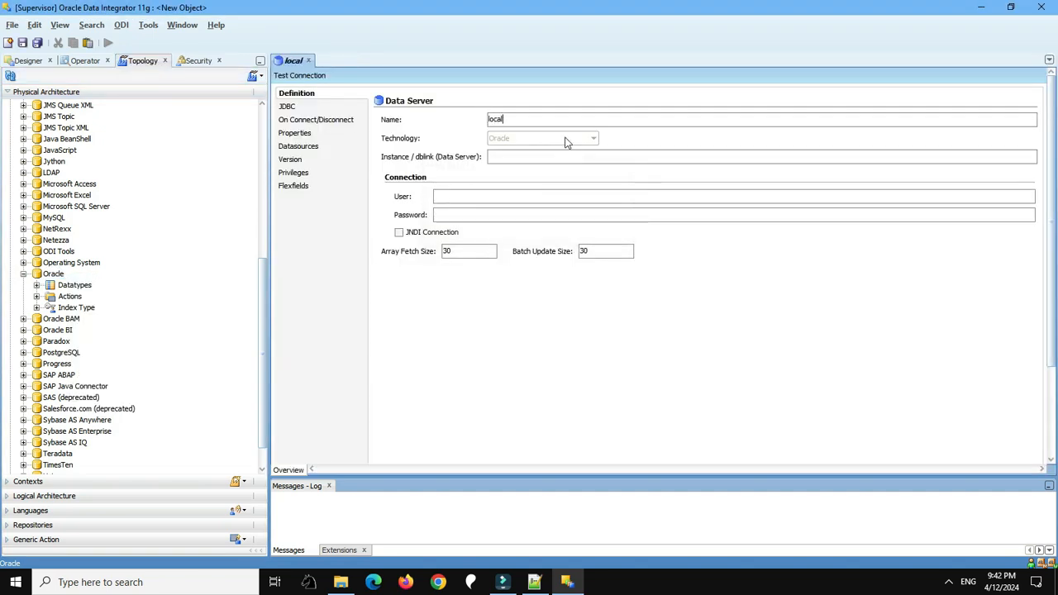
click(461, 198)
text(msguser)
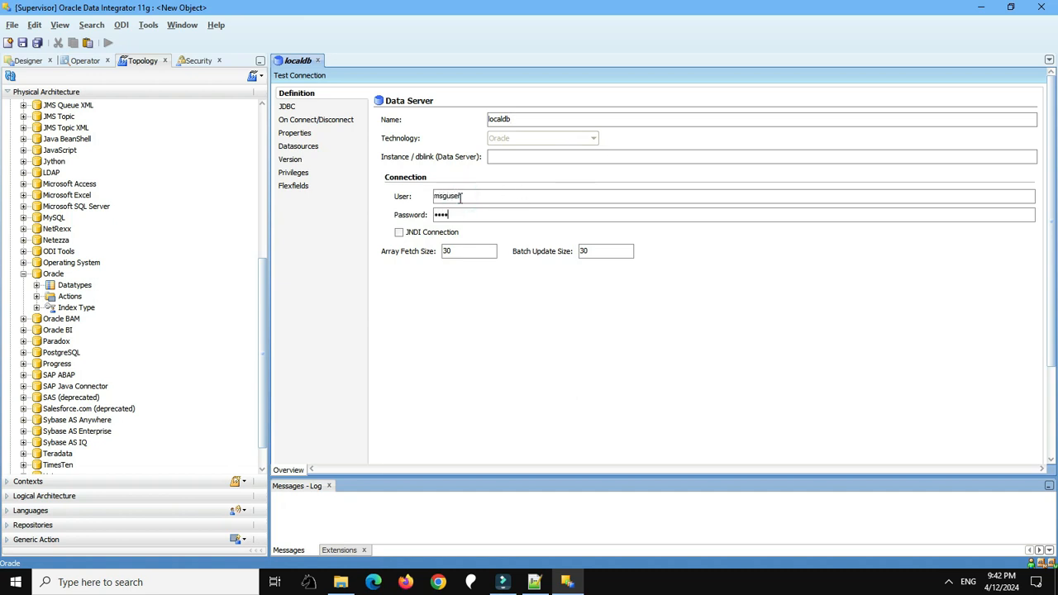
click(305, 108)
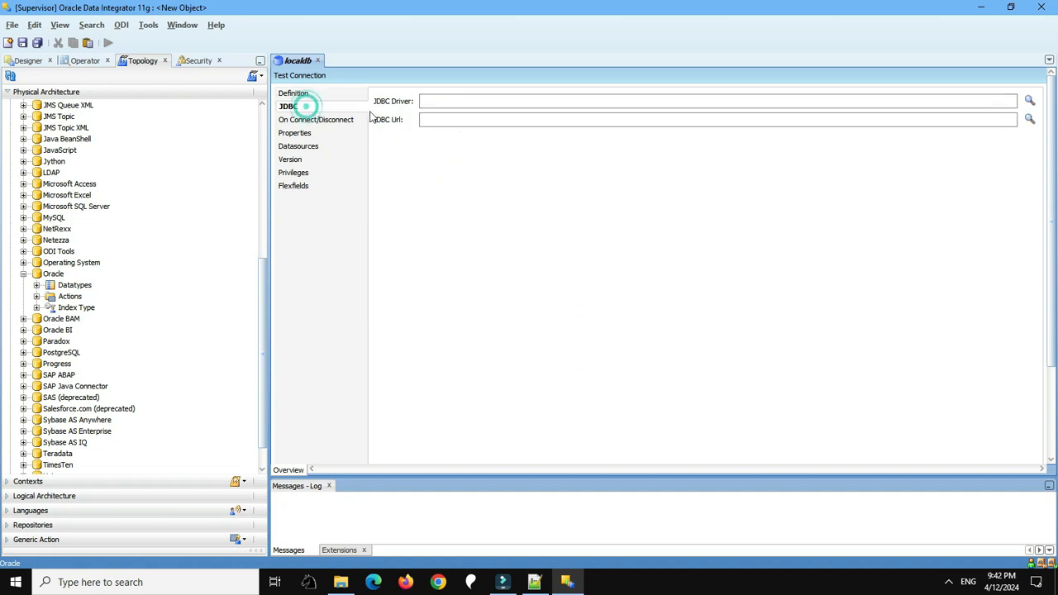
Step: Set the localdb data server's JDBC driver to Oracle JDBC Driver (oracle.jdbc.OracleDriver)
click(1028, 101)
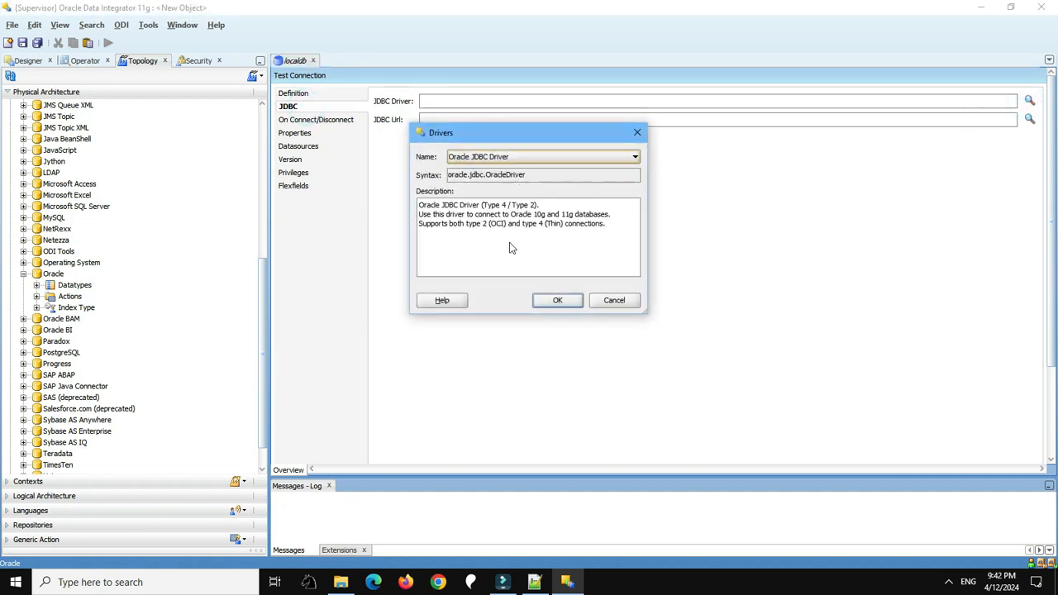
click(555, 302)
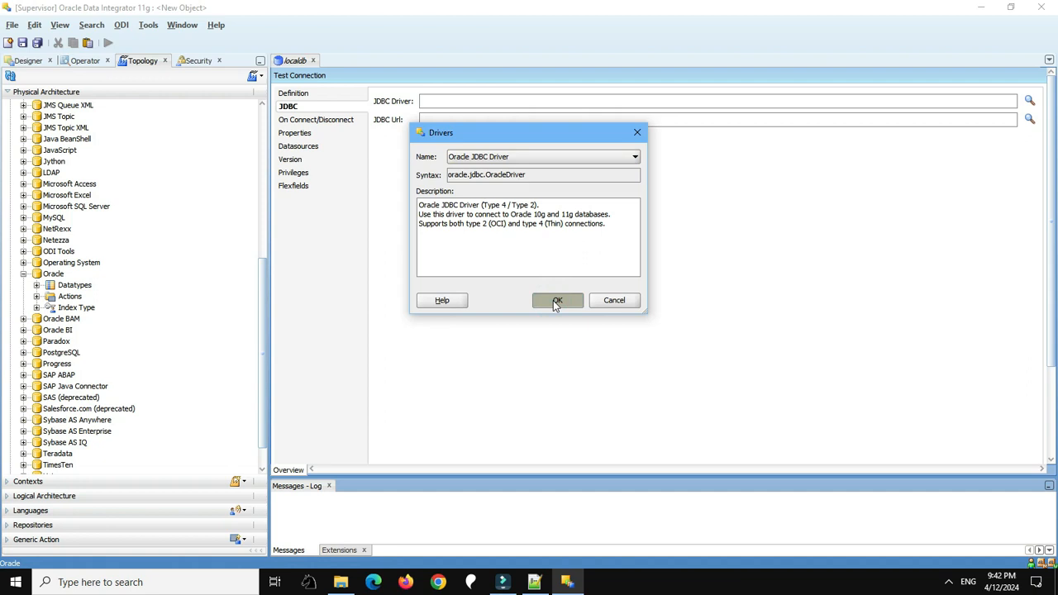
click(554, 300)
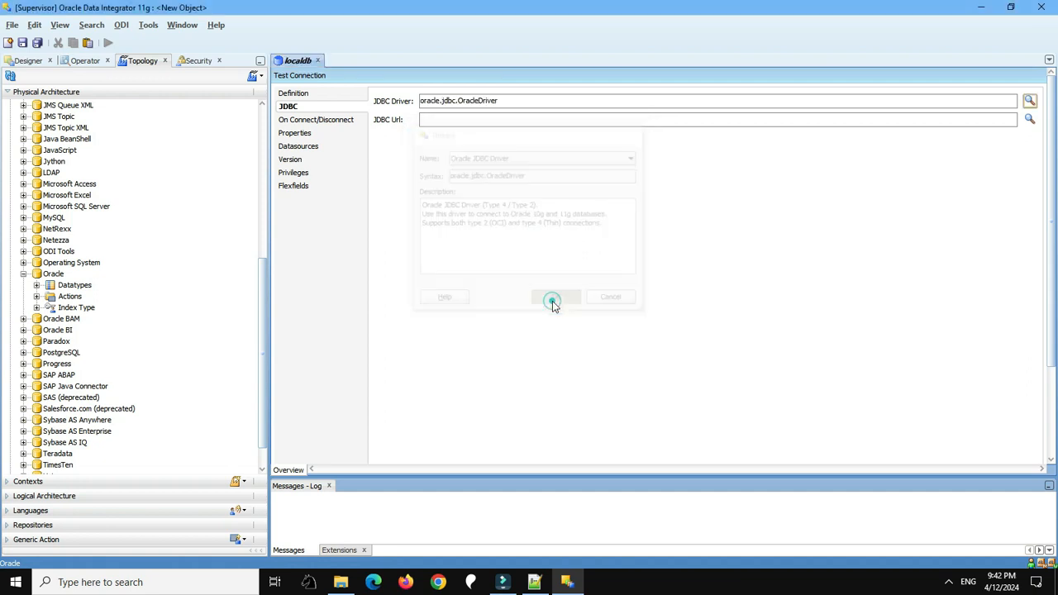
click(1029, 121)
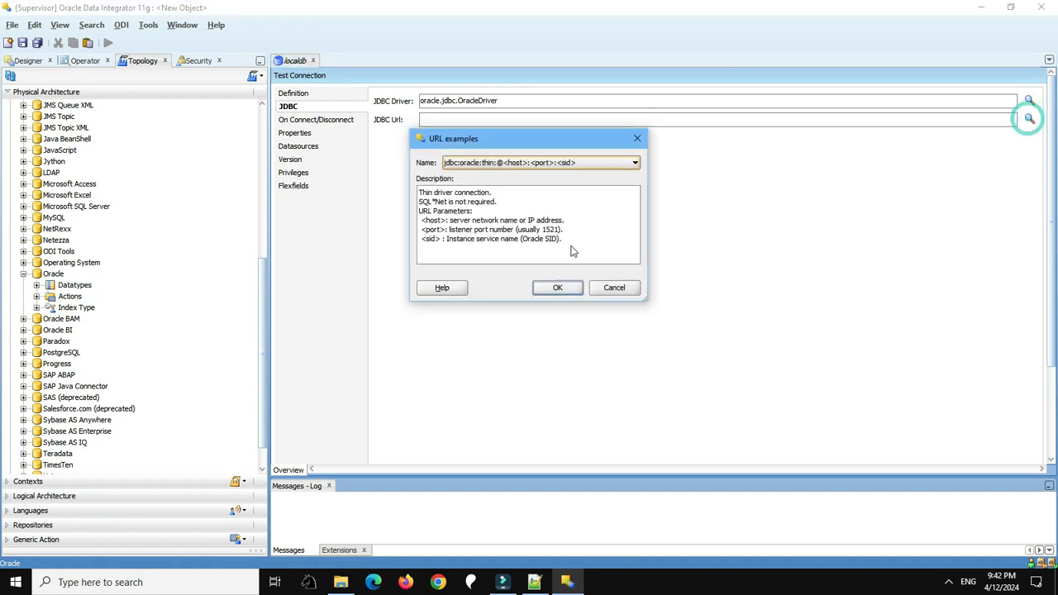
click(551, 288)
click(481, 120)
key(Delete)
key(Delete)
key(Delete)
key(Delete)
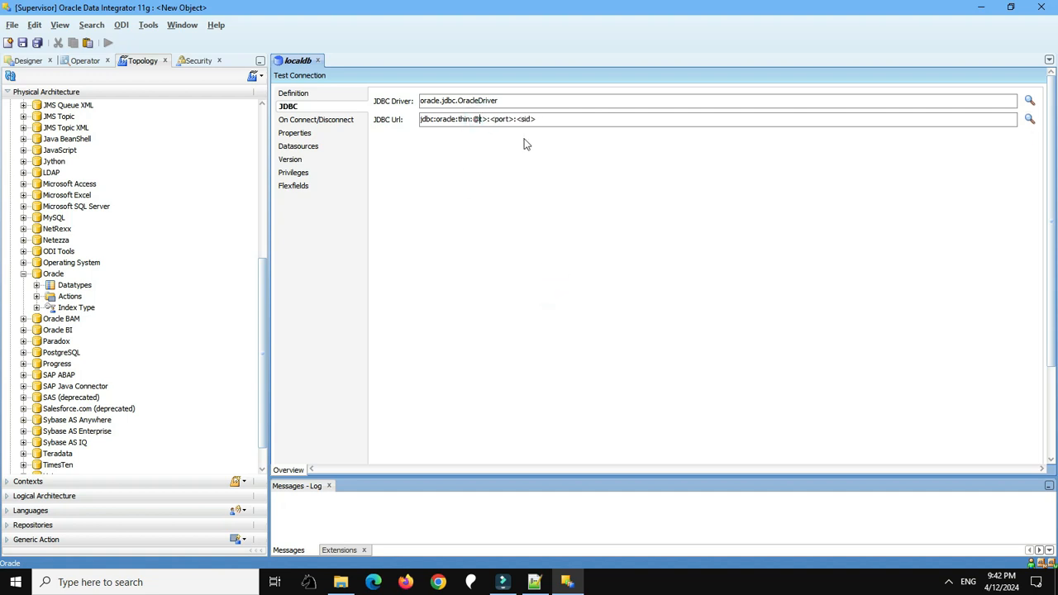
key(Delete)
key(Delete)
key(Delete)
text(localhost:)
key(Delete)
key(Delete)
key(Delete)
key(Delete)
key(Delete)
key(Delete)
key(Delete)
text(1521)
key(ctrl+s)
click(631, 229)
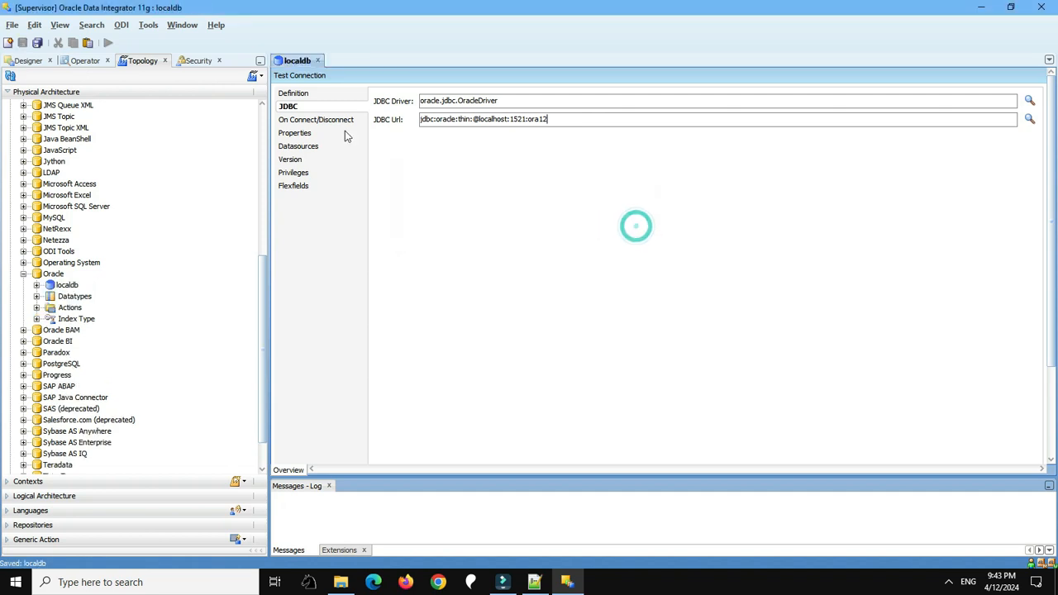
Step: Test the localdb data server's connection with the Local (No Agent) physical agent
click(300, 76)
click(567, 240)
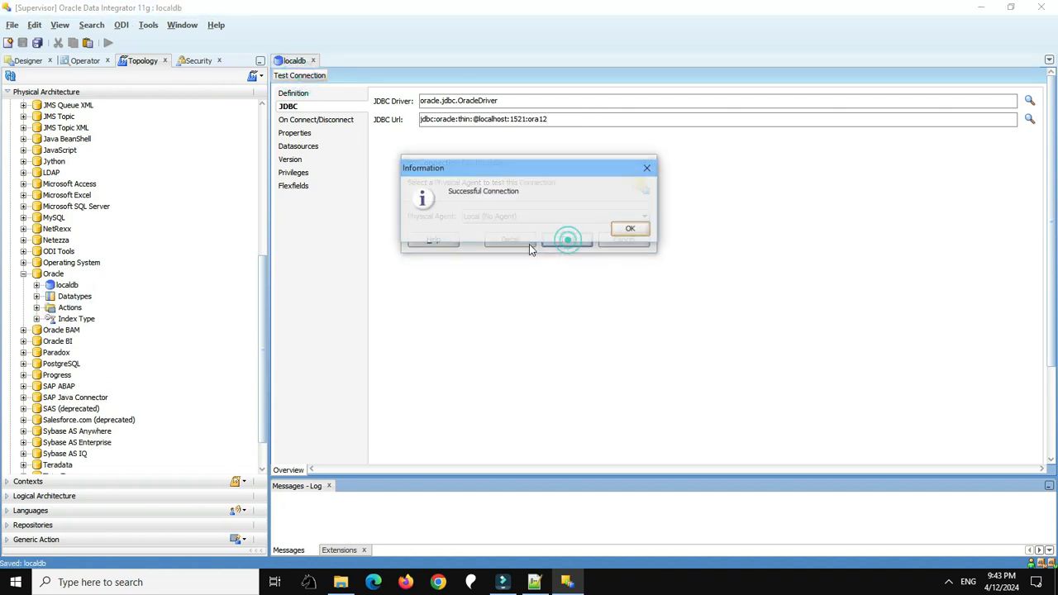
click(630, 229)
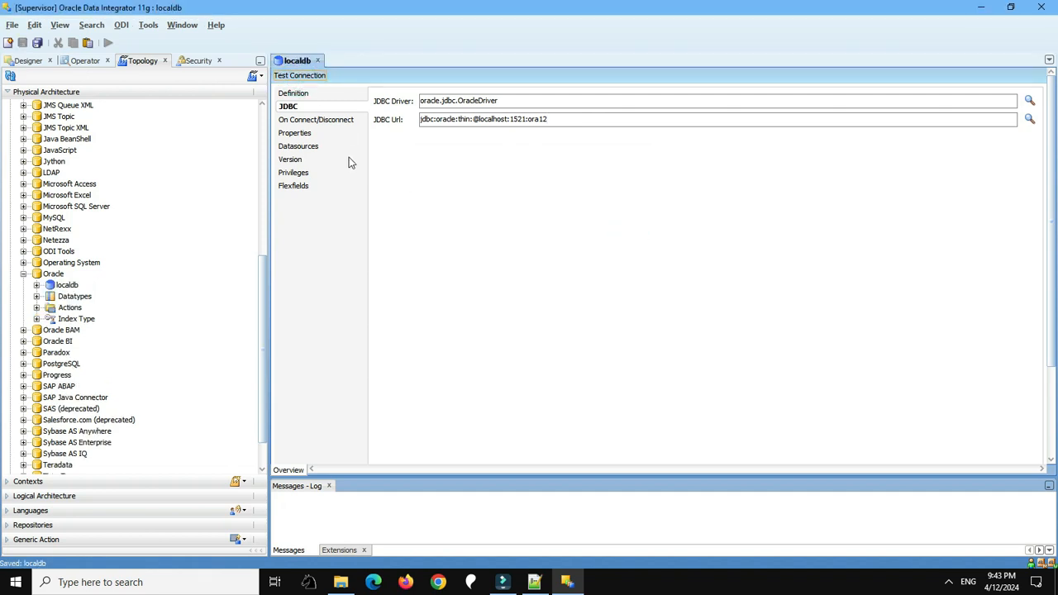
Step: Create and save a physical schema for localdb with MSGUSER as both the schema and the work schema
right_click(79, 287)
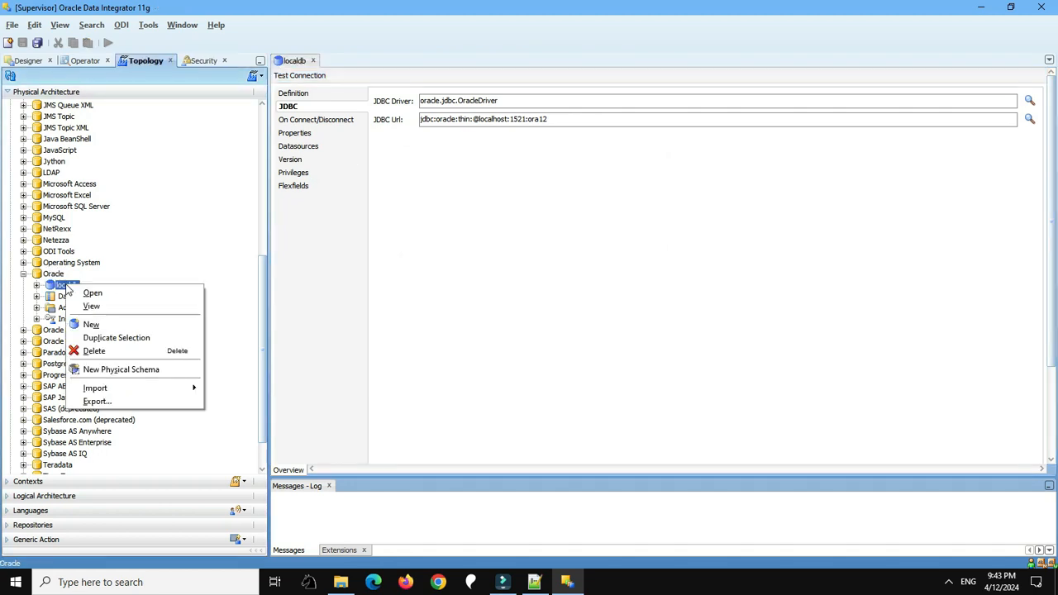
click(118, 369)
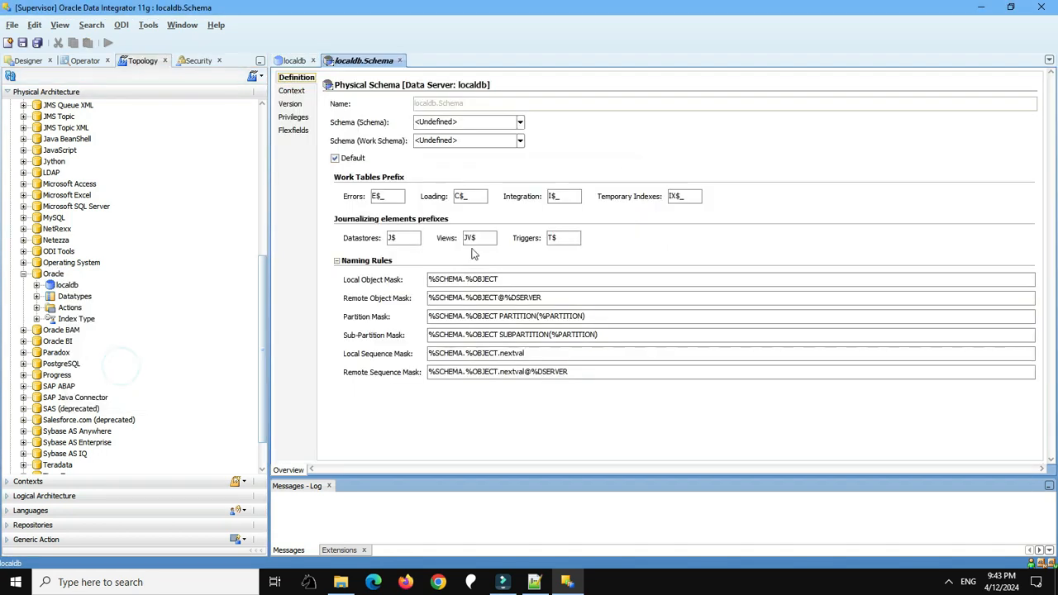
click(521, 123)
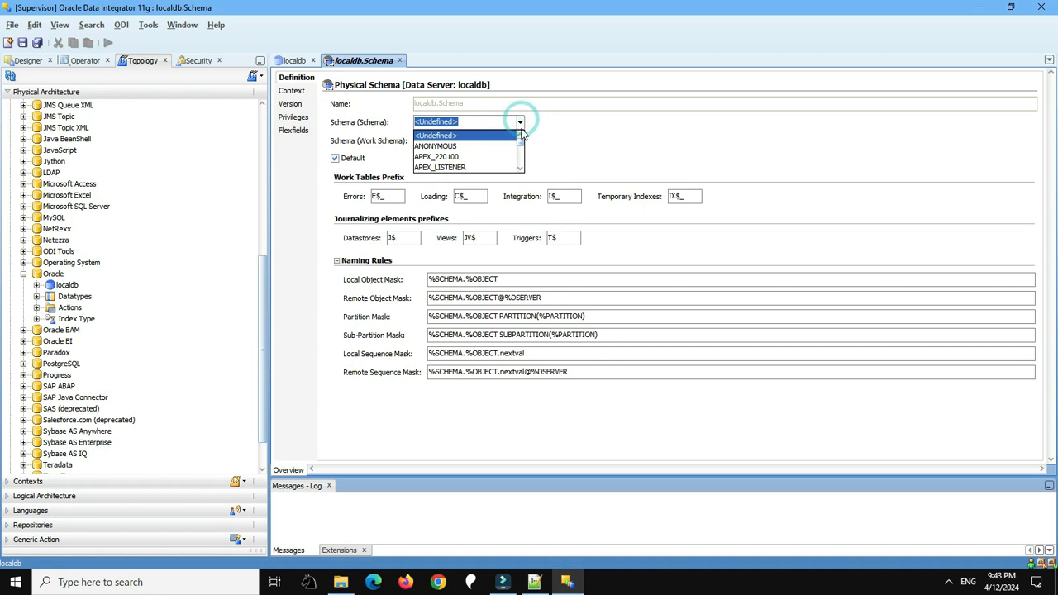
text(MSGUSER)
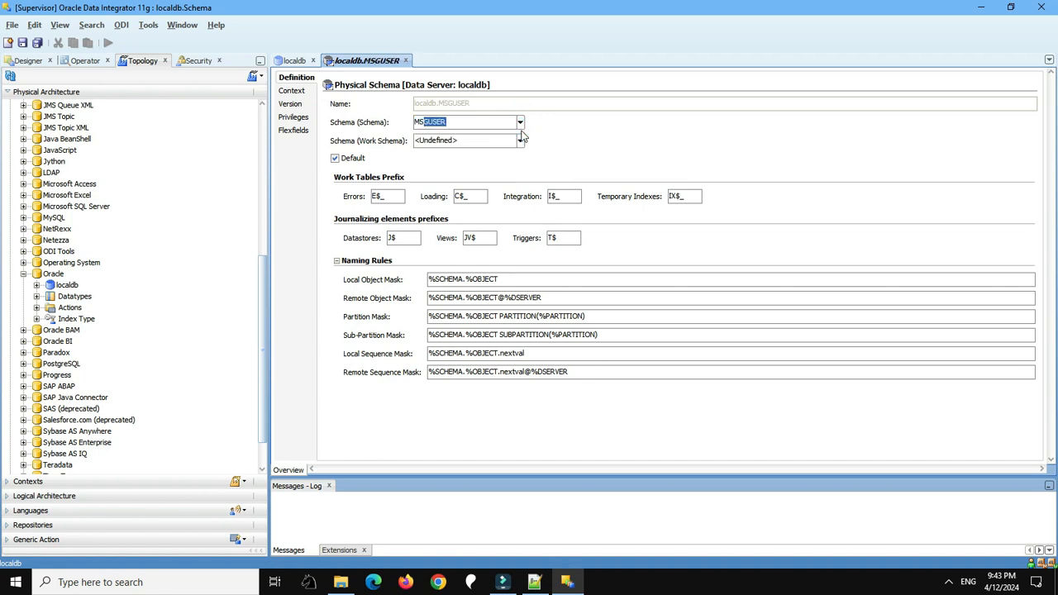
click(520, 143)
text(MSGUSER)
click(520, 145)
key(ctrl+s)
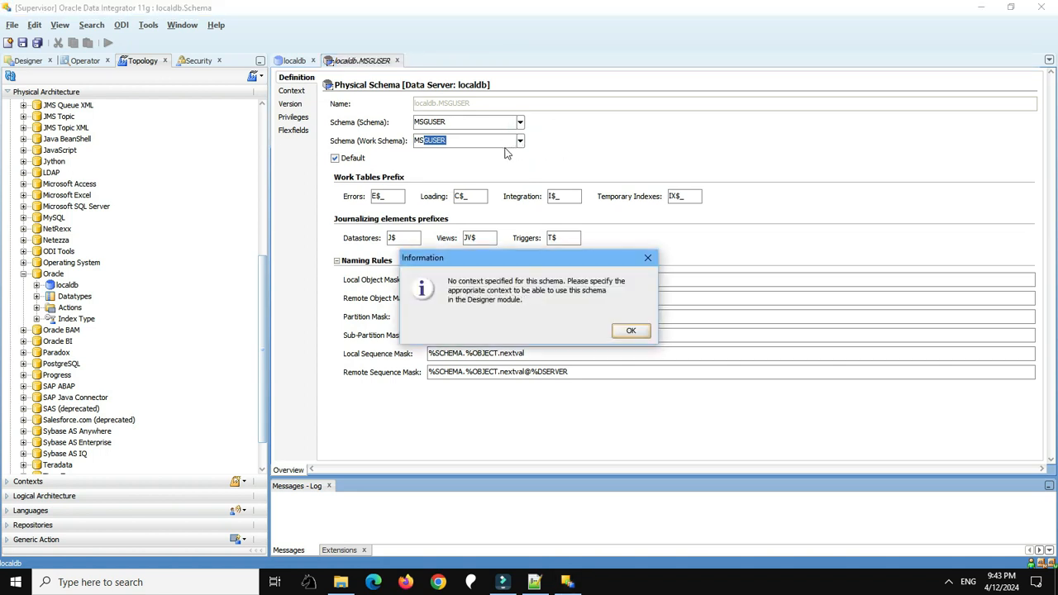
click(631, 330)
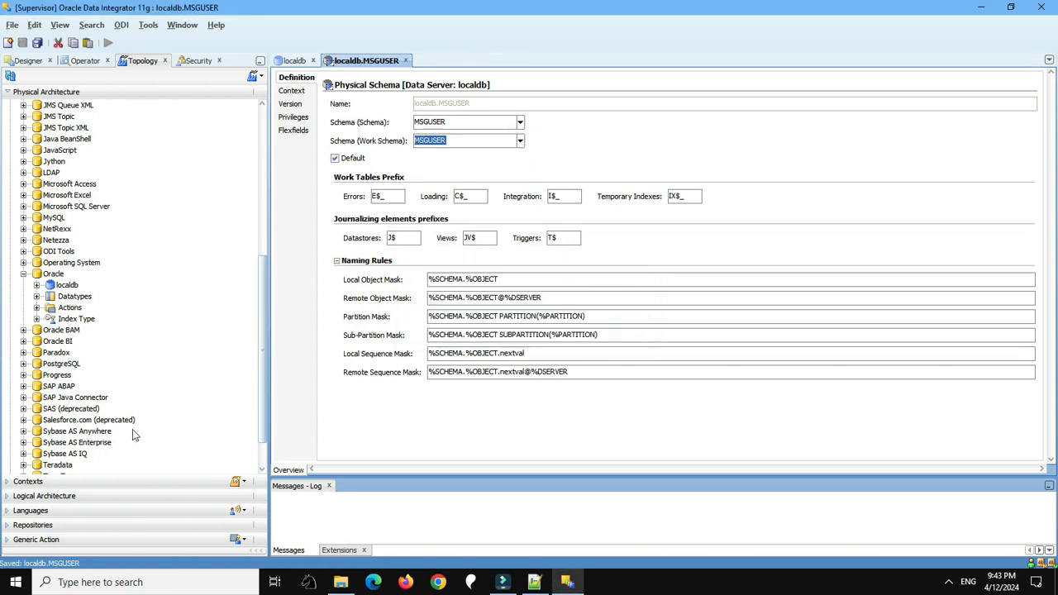
Step: Create and save logical schema localdb_log under Oracle in the logical architecture, mapping the Global context to localdb.MSGUSER
click(24, 273)
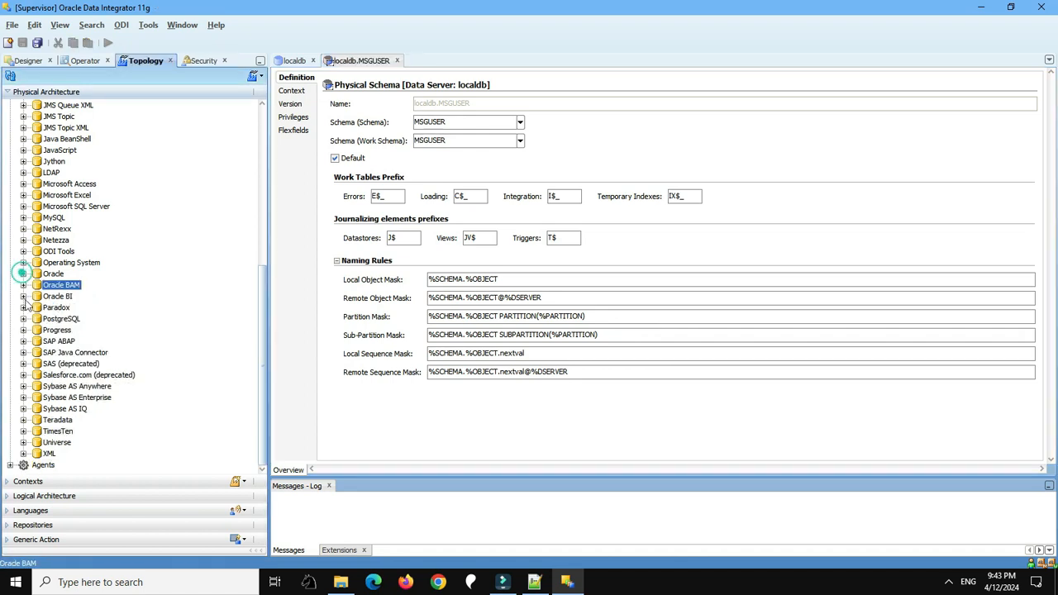
click(8, 496)
click(20, 384)
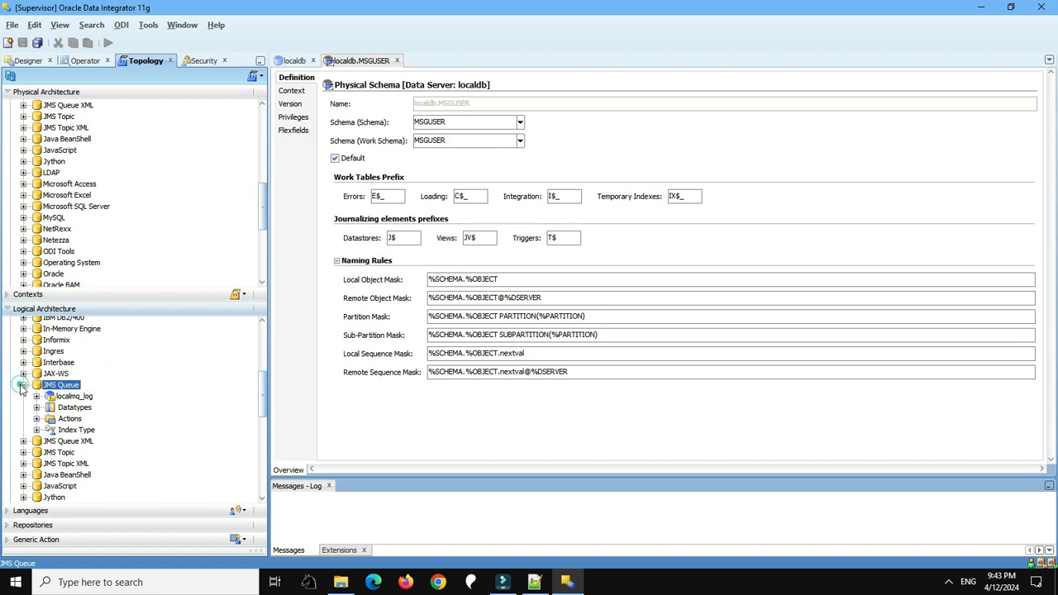
click(24, 387)
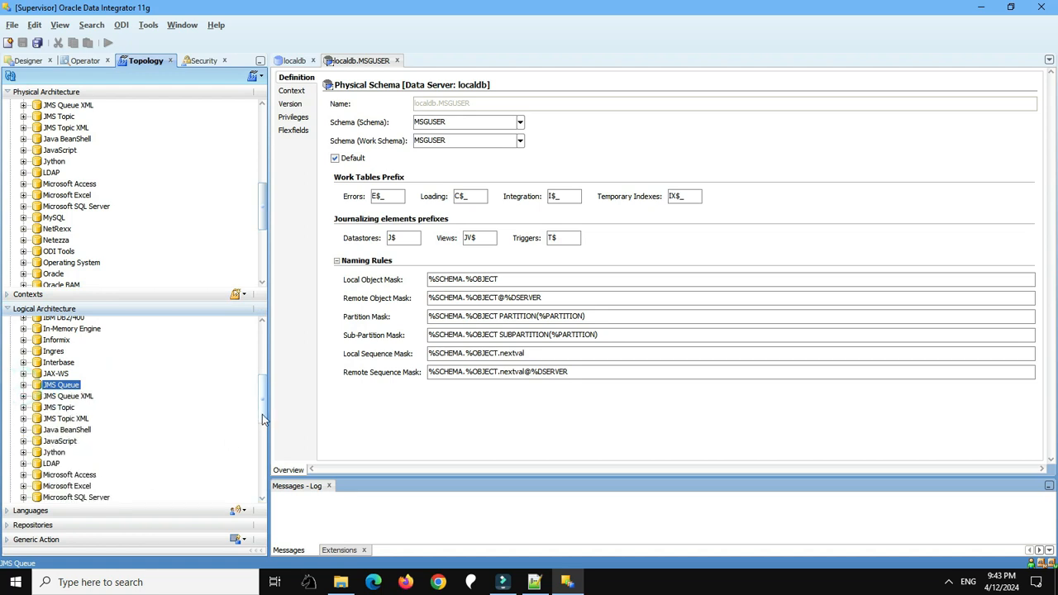
scroll(262, 414, down, 5)
click(23, 387)
right_click(48, 386)
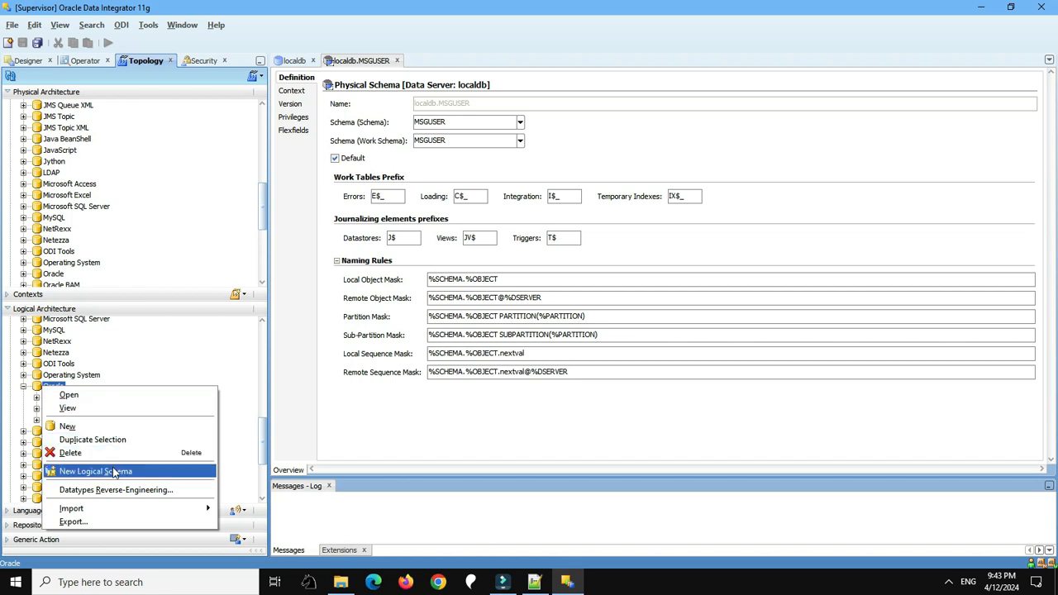
click(109, 471)
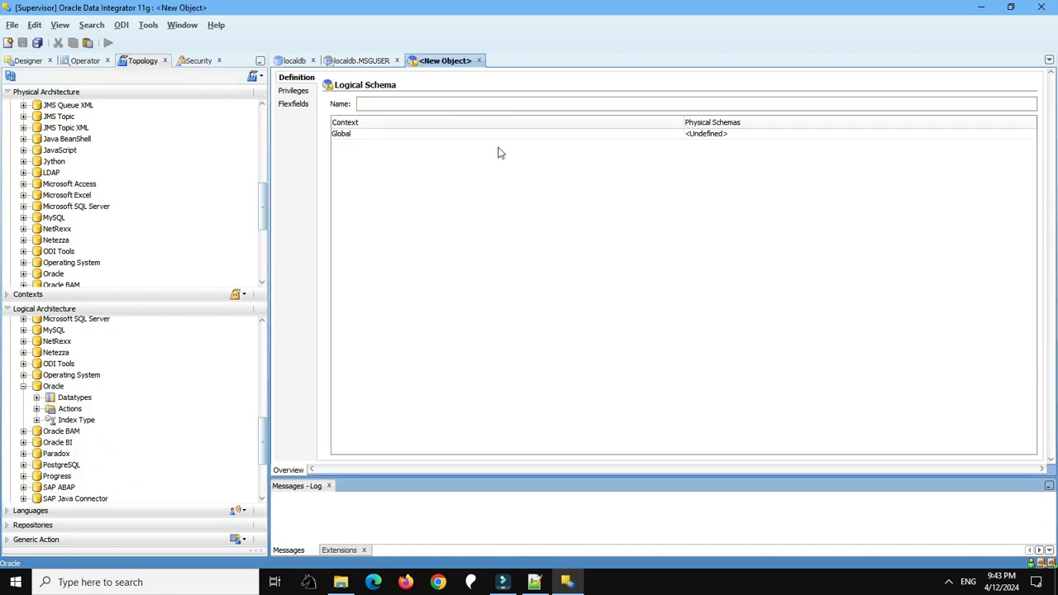
text(localdb_log)
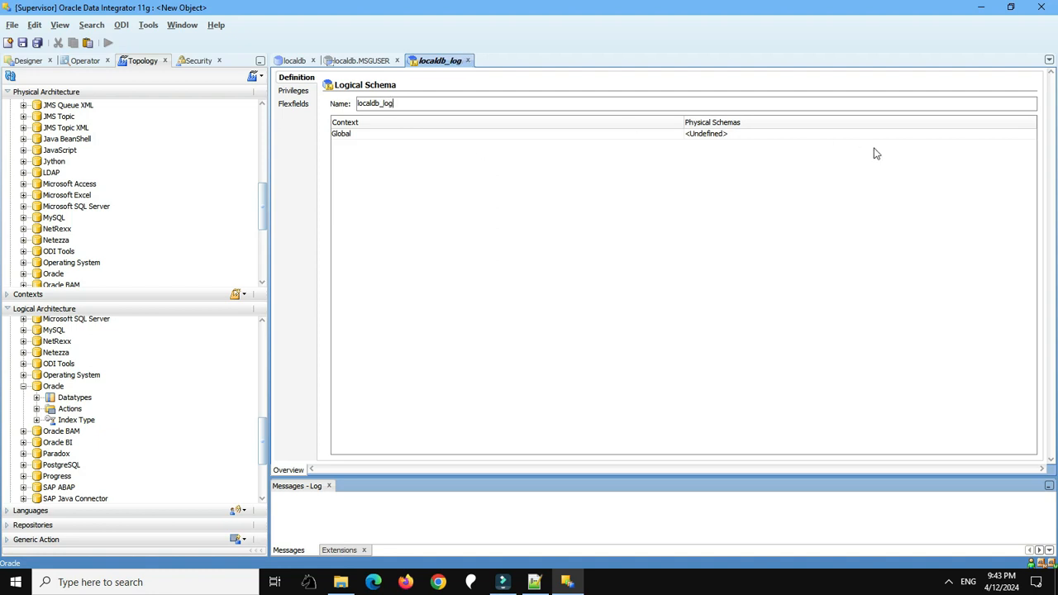
click(872, 134)
click(827, 142)
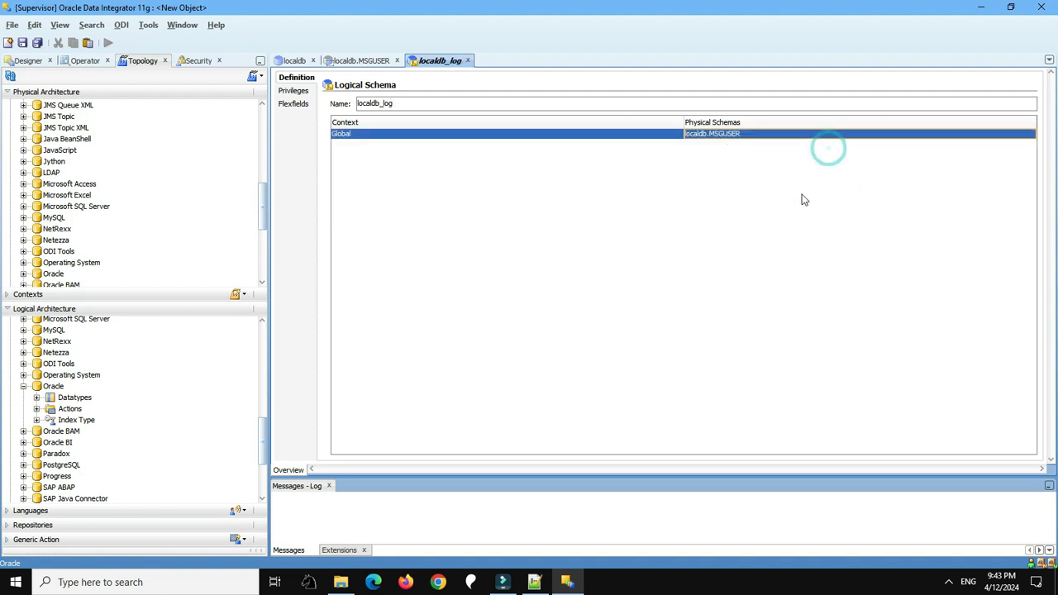
click(22, 43)
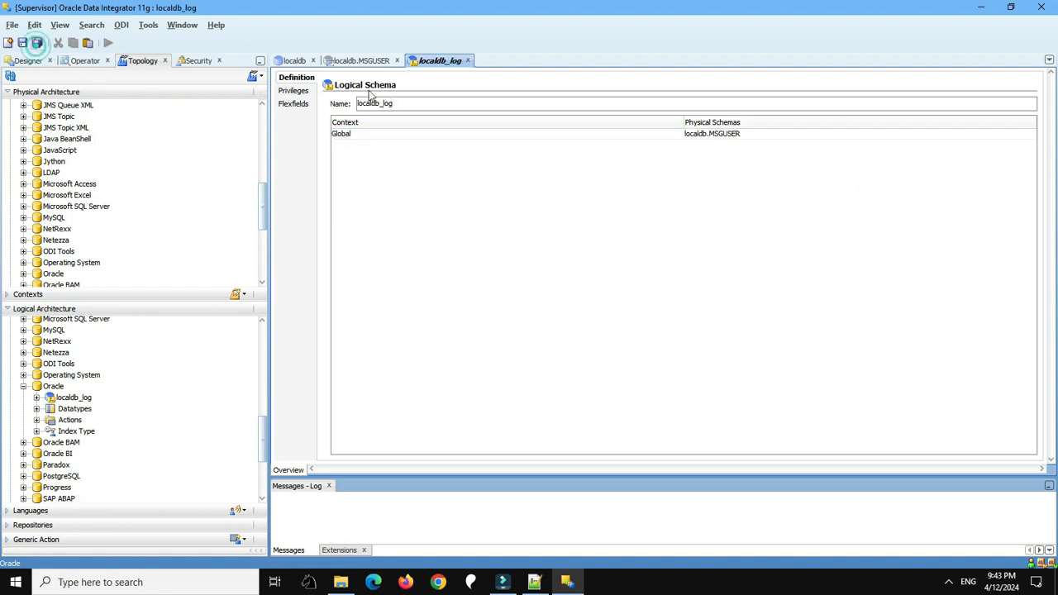
Step: Close the open editors of localdb_log, localdb.MSGUSER and localdb
click(469, 60)
click(402, 60)
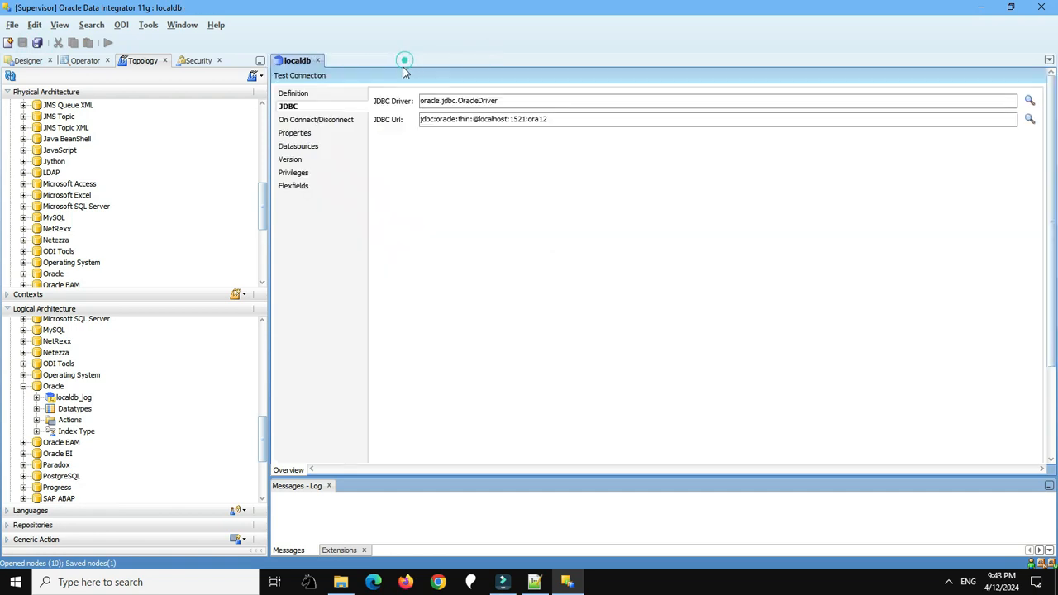
click(319, 62)
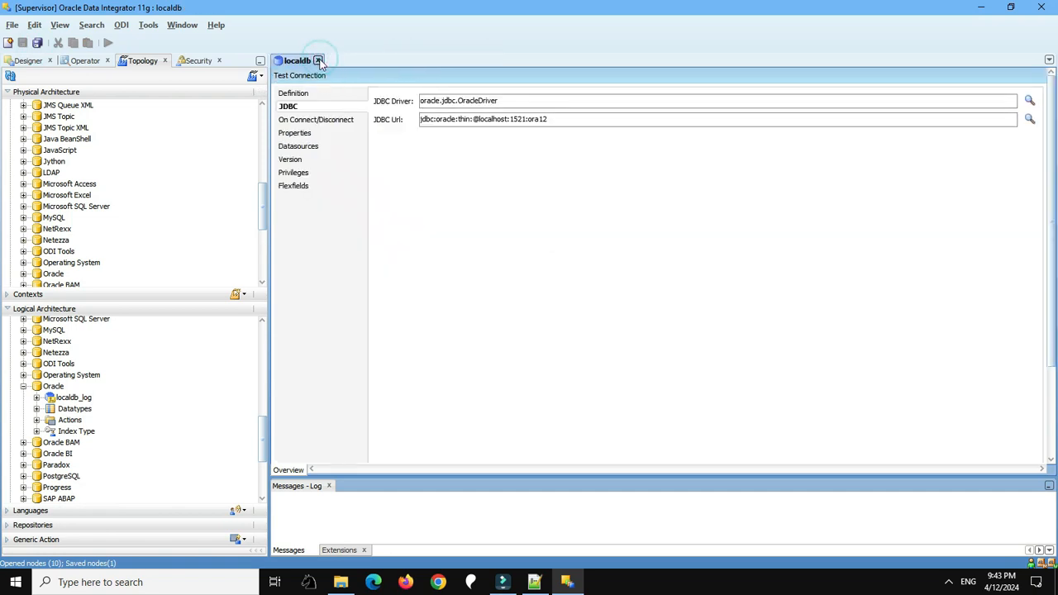
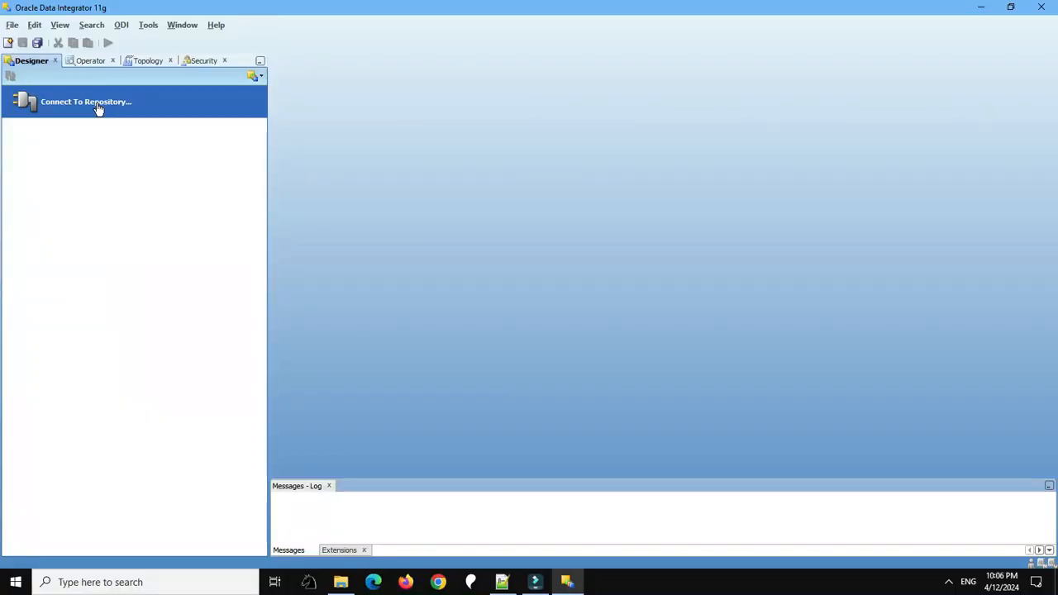
Step: Connect to the repository from the Designer and expand the Models section
click(99, 107)
click(559, 248)
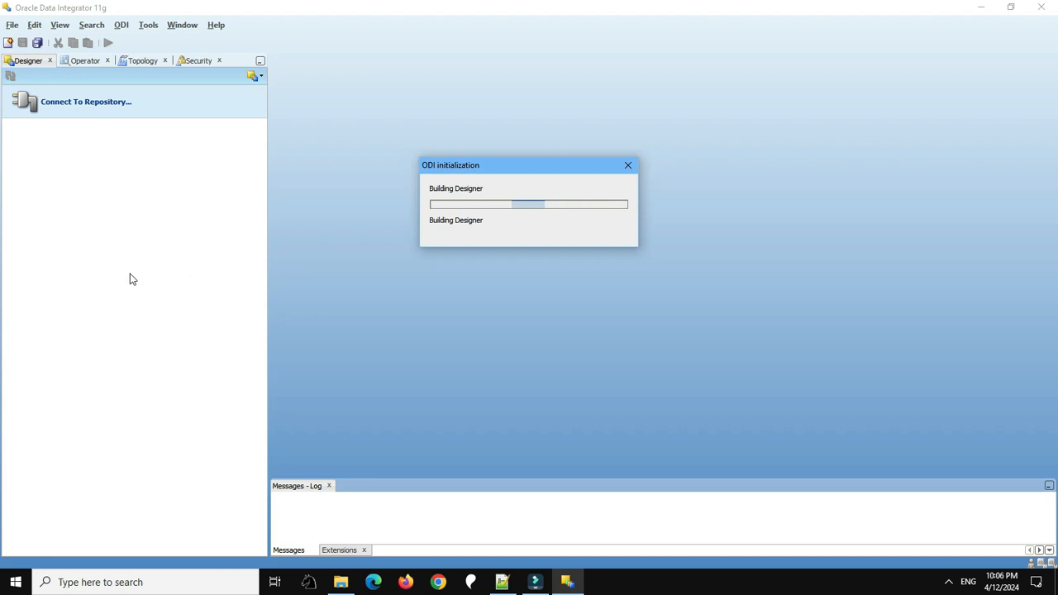
click(23, 495)
Step: Create a model named localdb with Oracle technology and logical schema localdb_log, and open its reverse-engineering settings
click(241, 301)
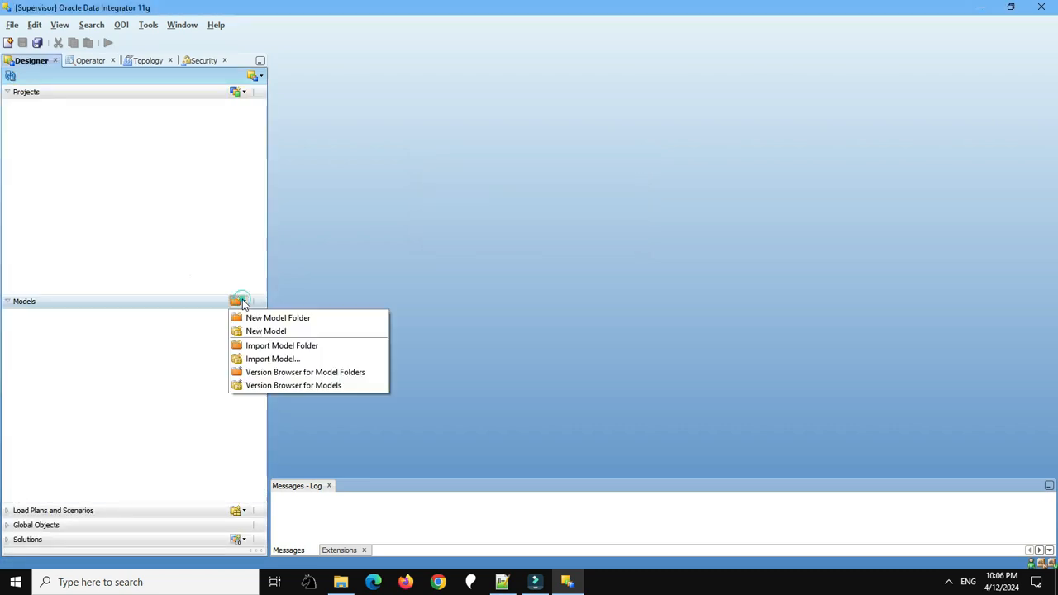
click(266, 331)
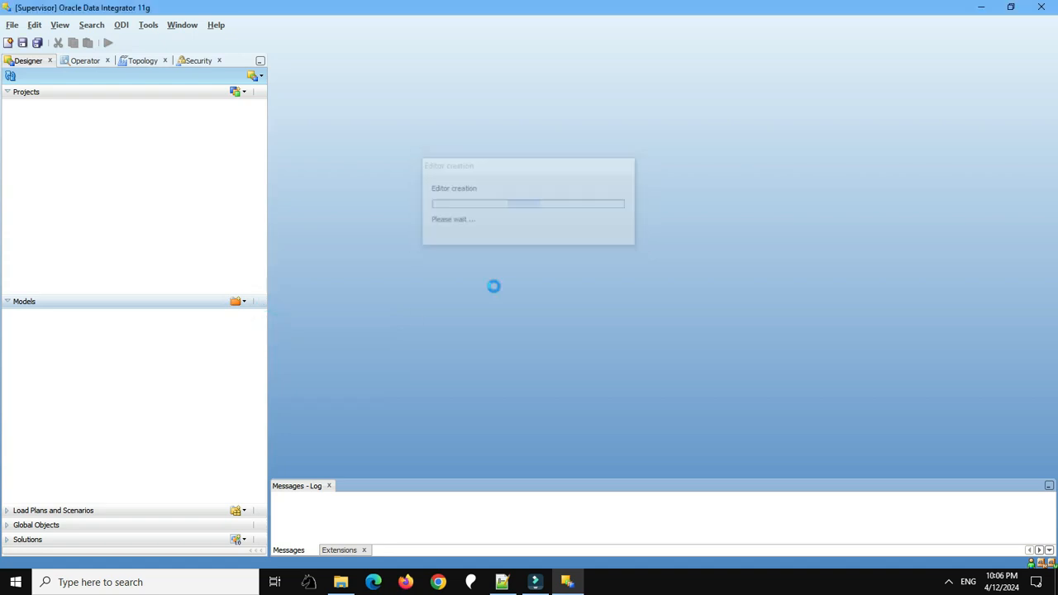
text(l)
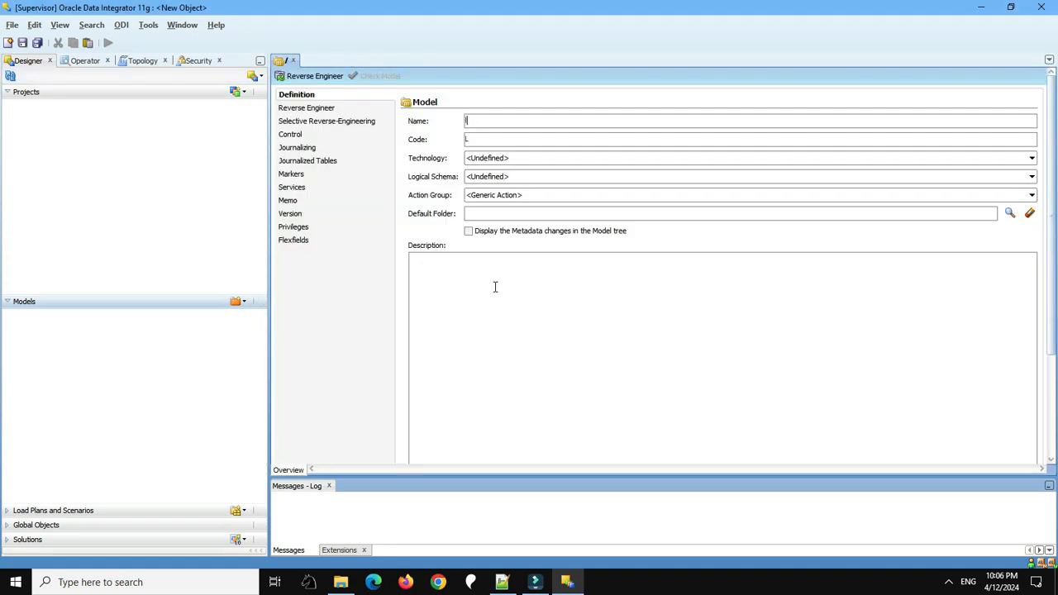
text(ocaldb)
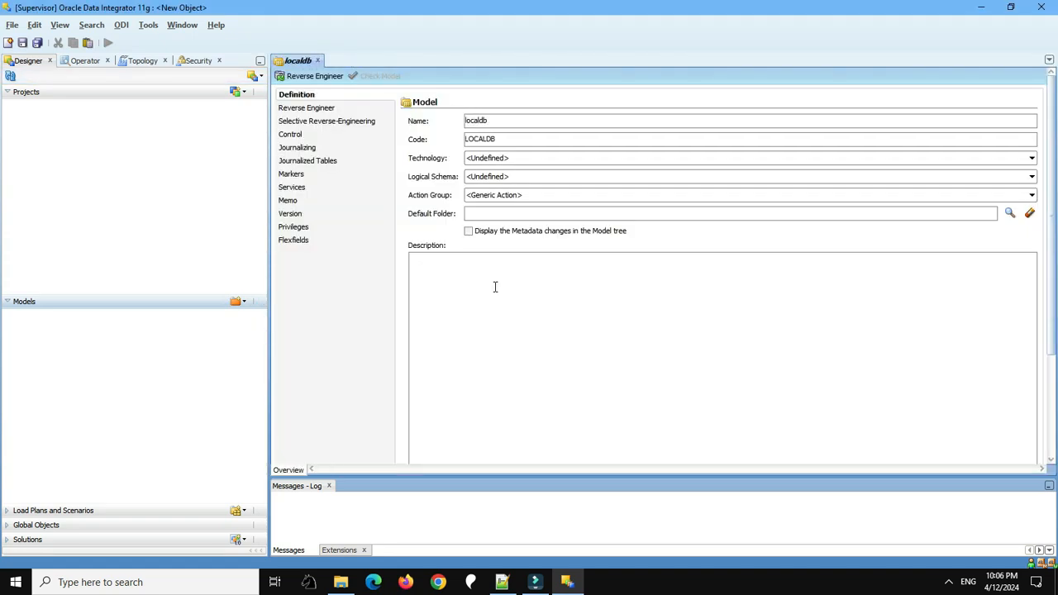
click(1032, 158)
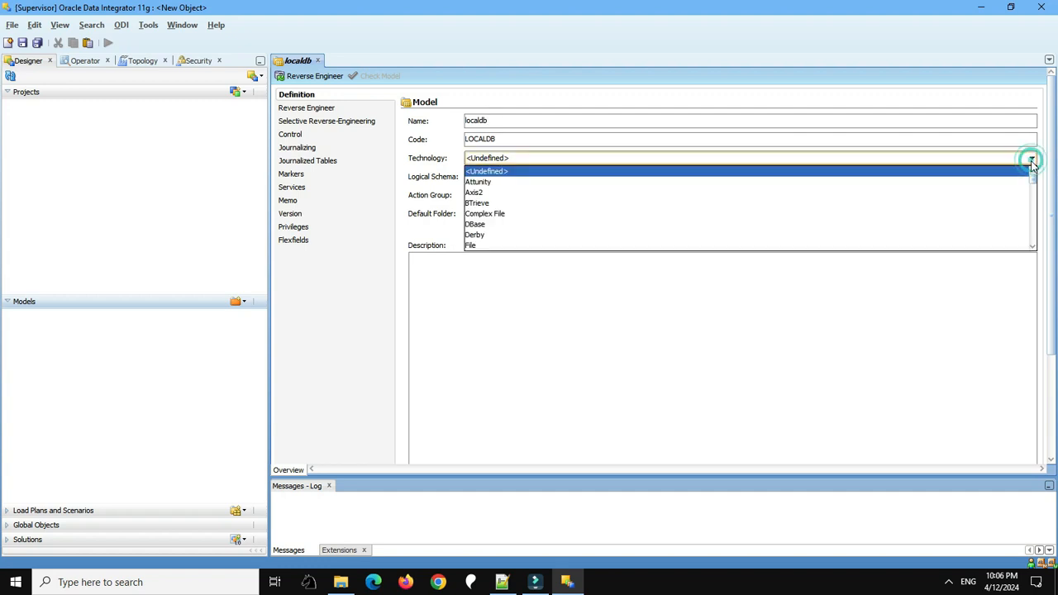
click(1037, 206)
click(1035, 206)
click(1034, 207)
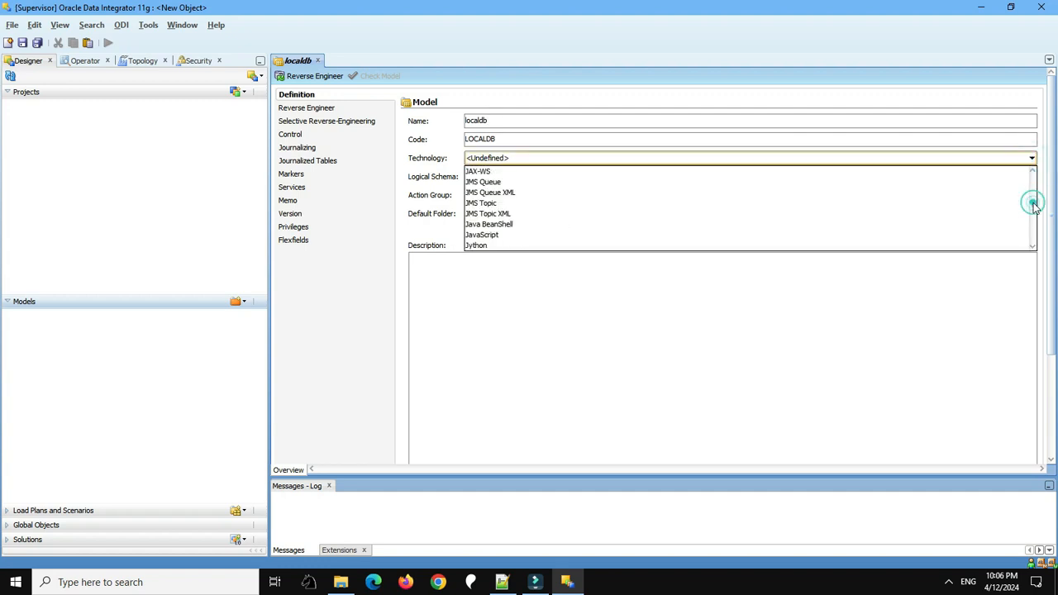
click(1034, 206)
click(1032, 225)
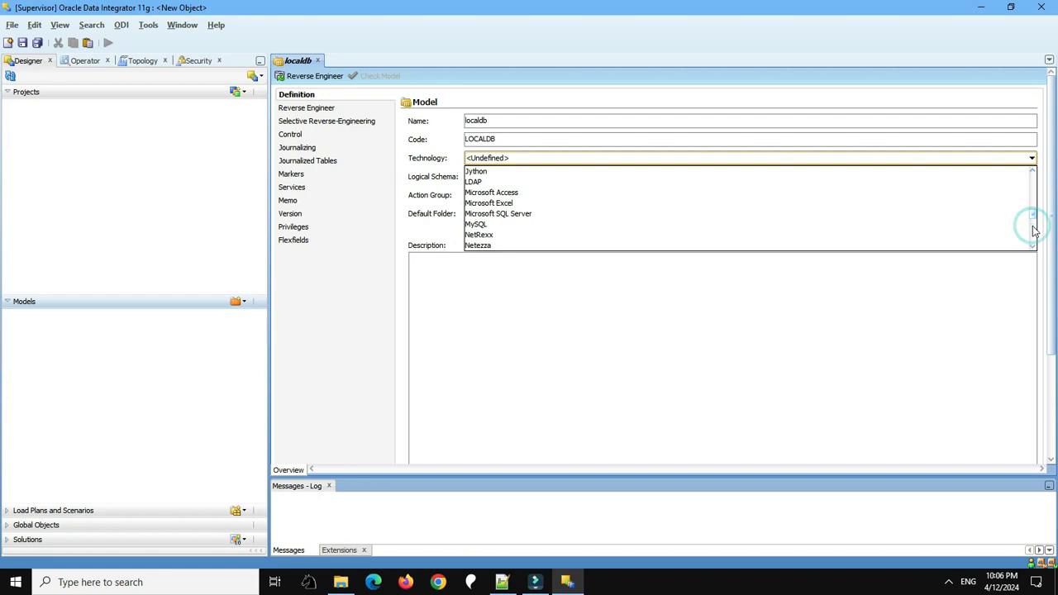
click(710, 202)
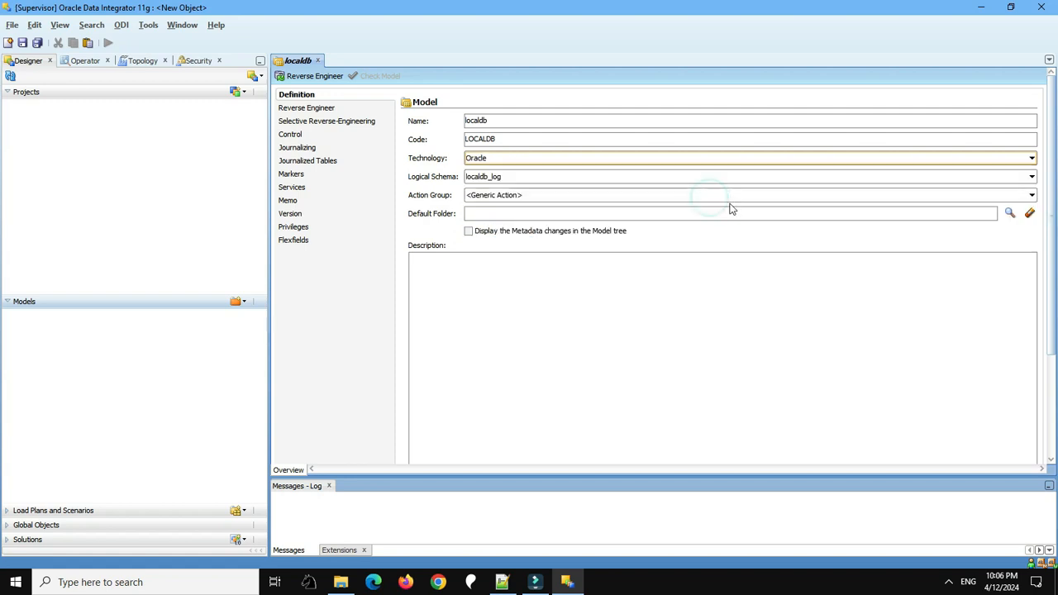
click(317, 113)
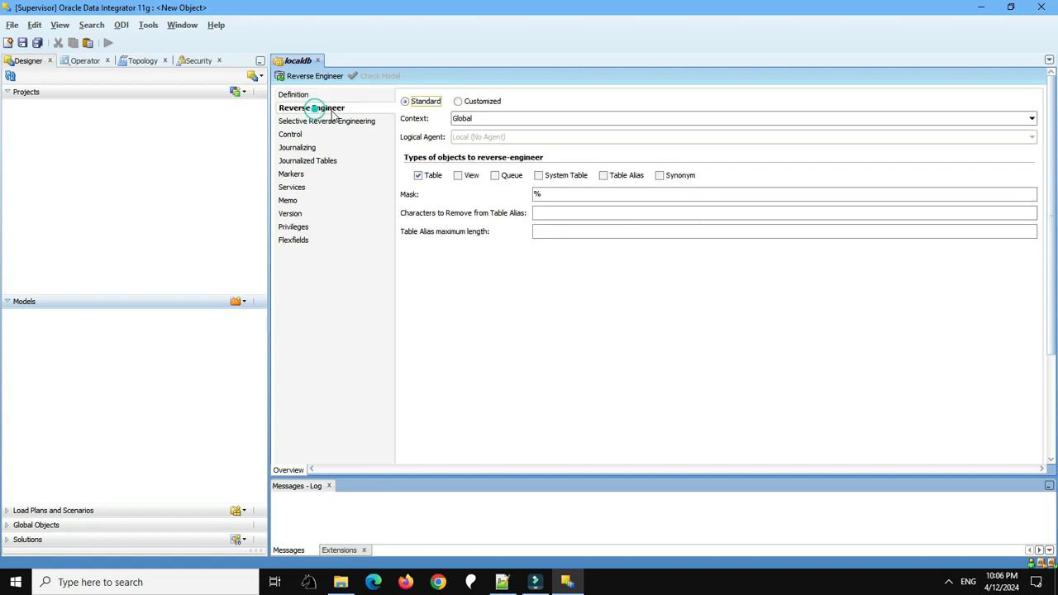
Step: Set the reverse-engineering mask to MQ%, save the localdb model and reverse-engineer its tables
click(545, 193)
key(Left)
text(MQ)
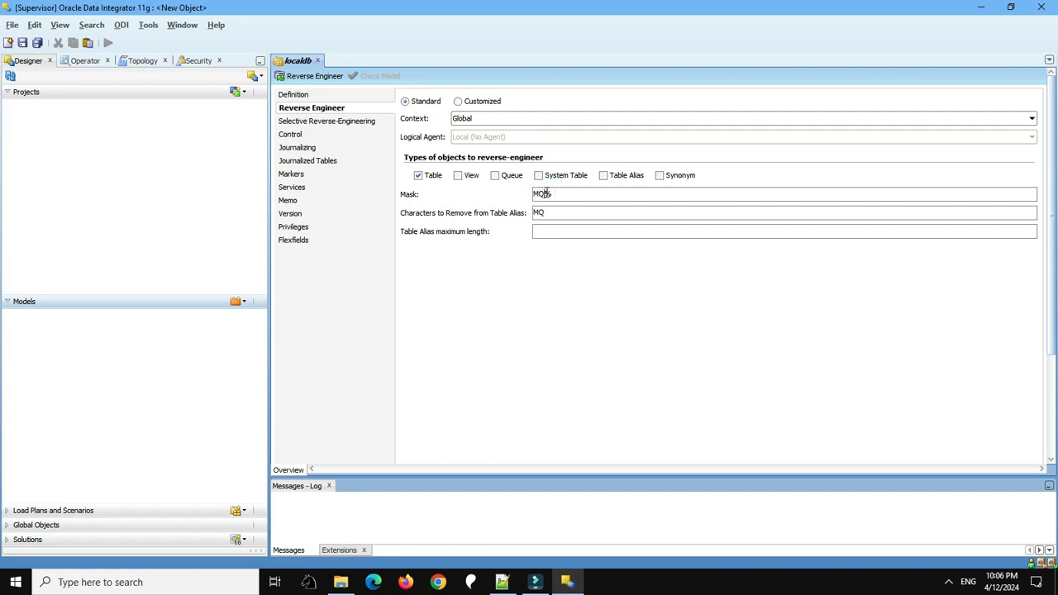
key(ctrl+s)
click(314, 76)
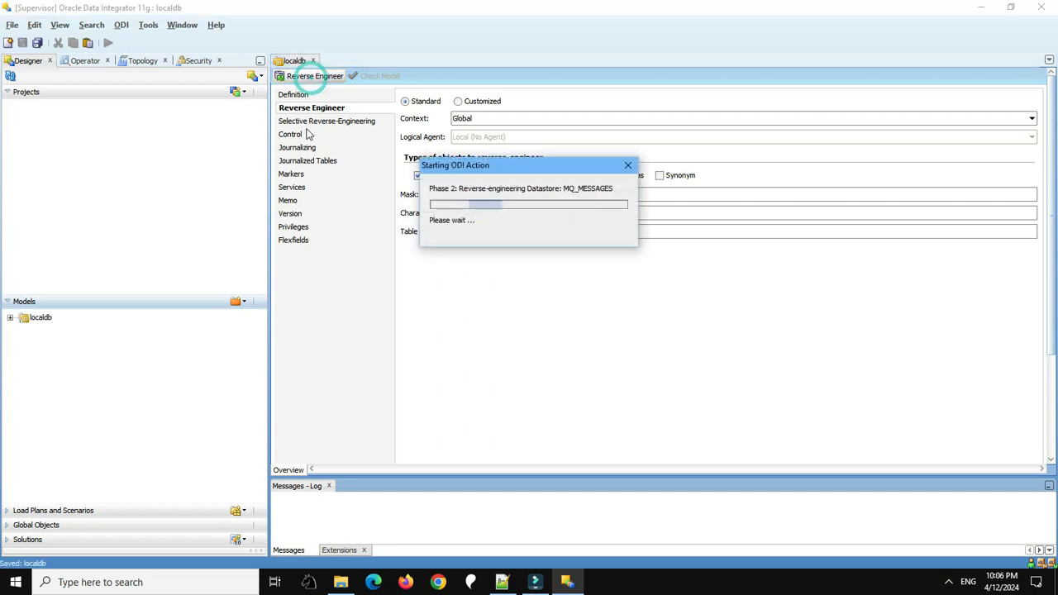
Step: Examine the reverse-engineered datastore and its contents under the localdb model, then close the model's editor
click(10, 317)
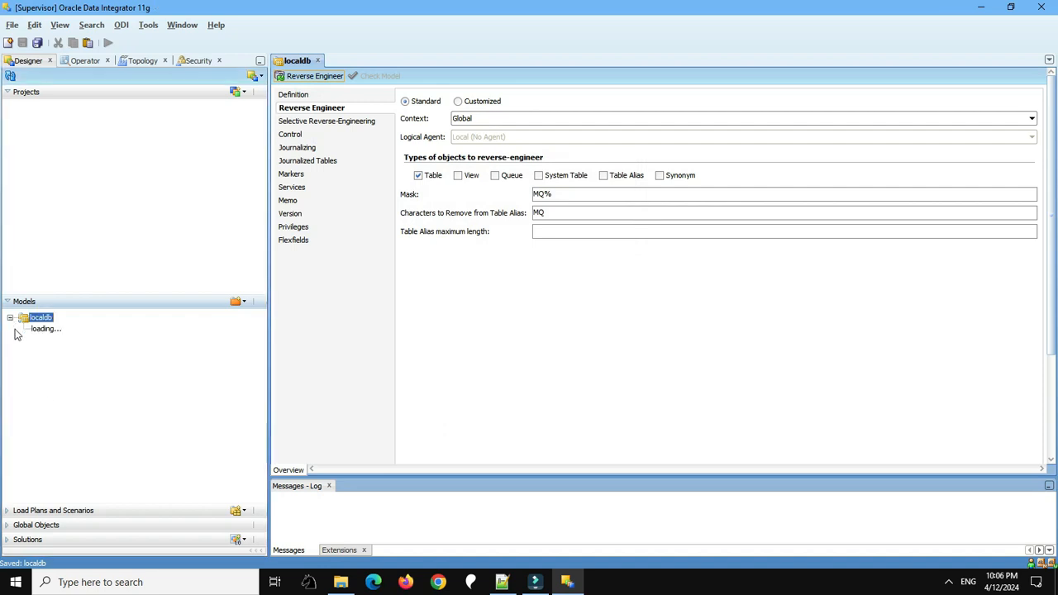
click(23, 362)
click(36, 374)
click(10, 319)
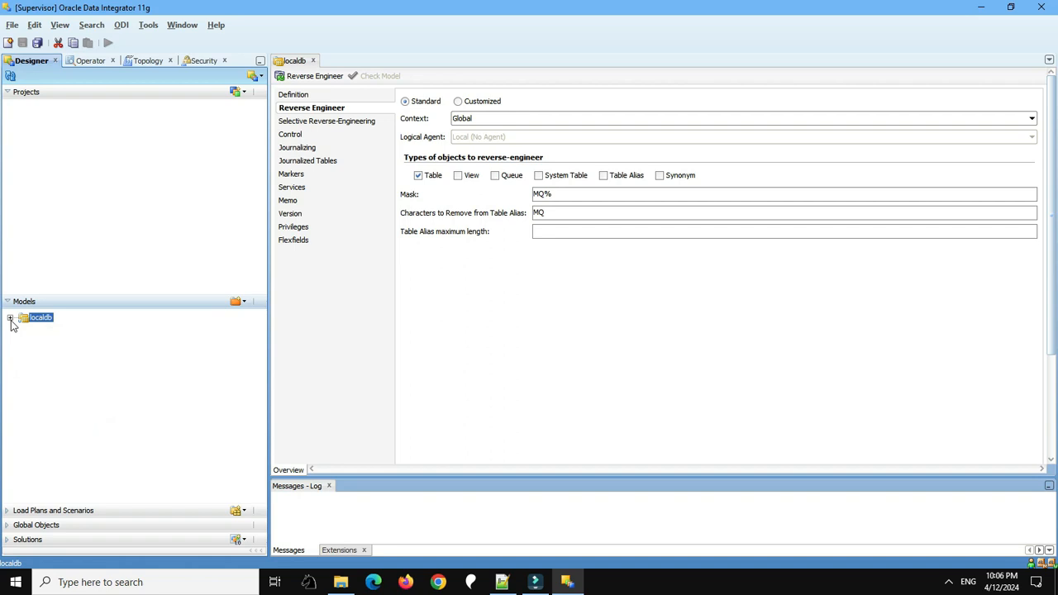
click(314, 61)
Step: Create and save a model named localmq with JMS Queue technology and logical schema localmq_log, and close its editor
click(241, 302)
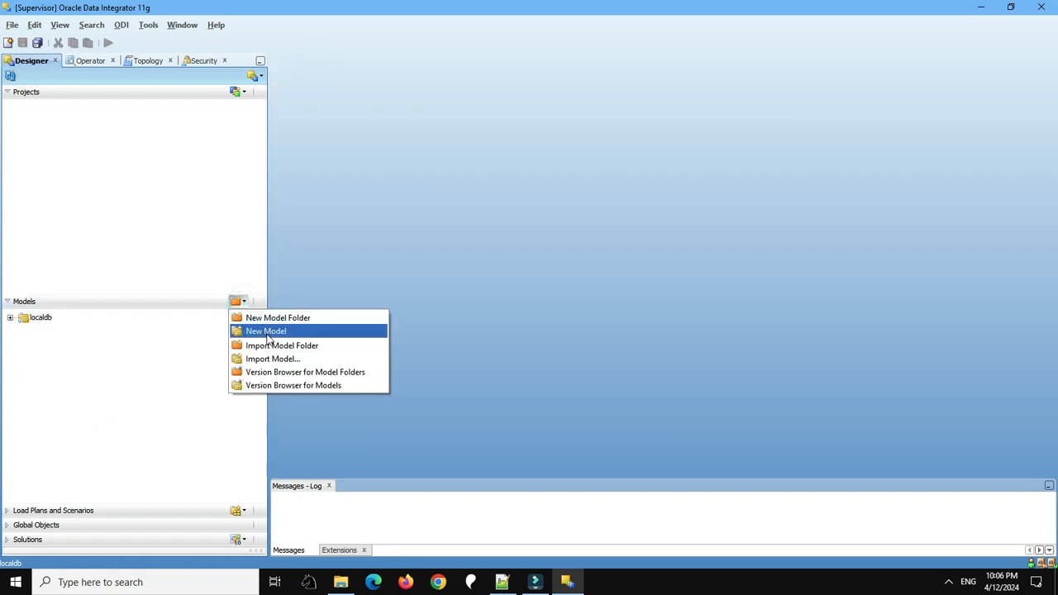
click(267, 332)
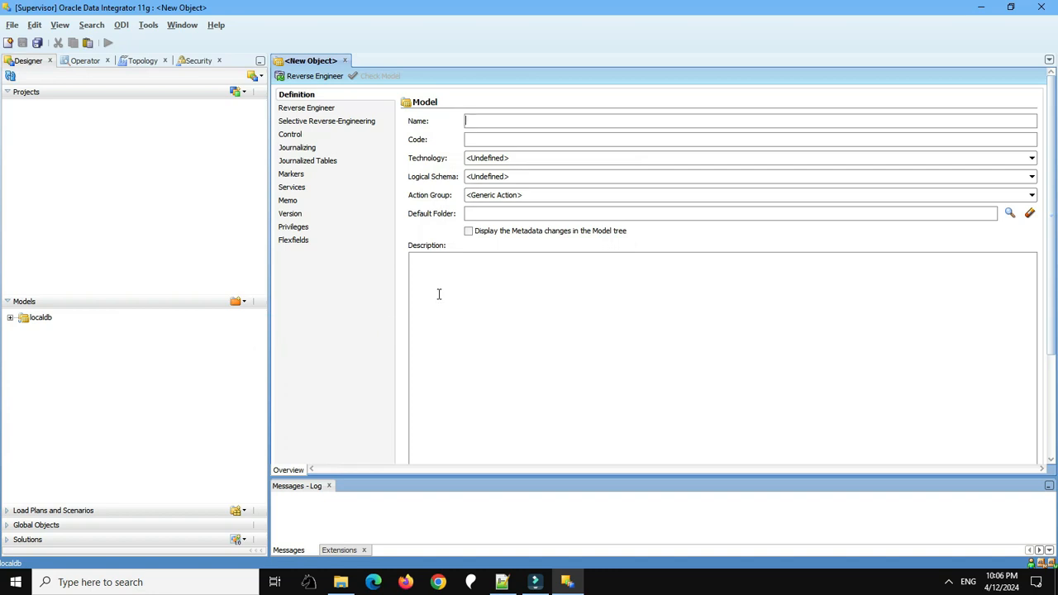
text(lo)
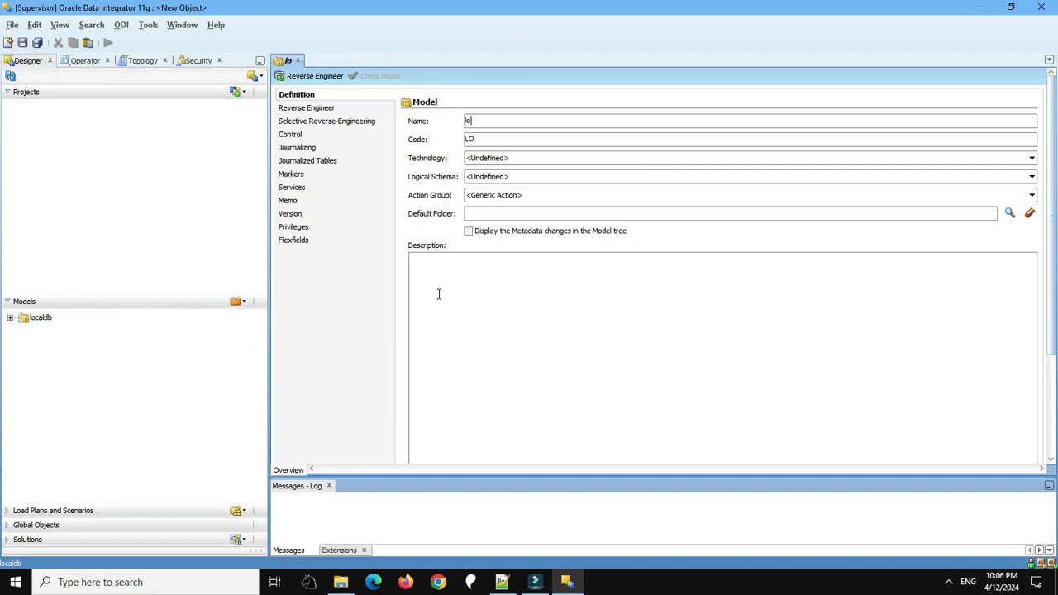
text(calmq)
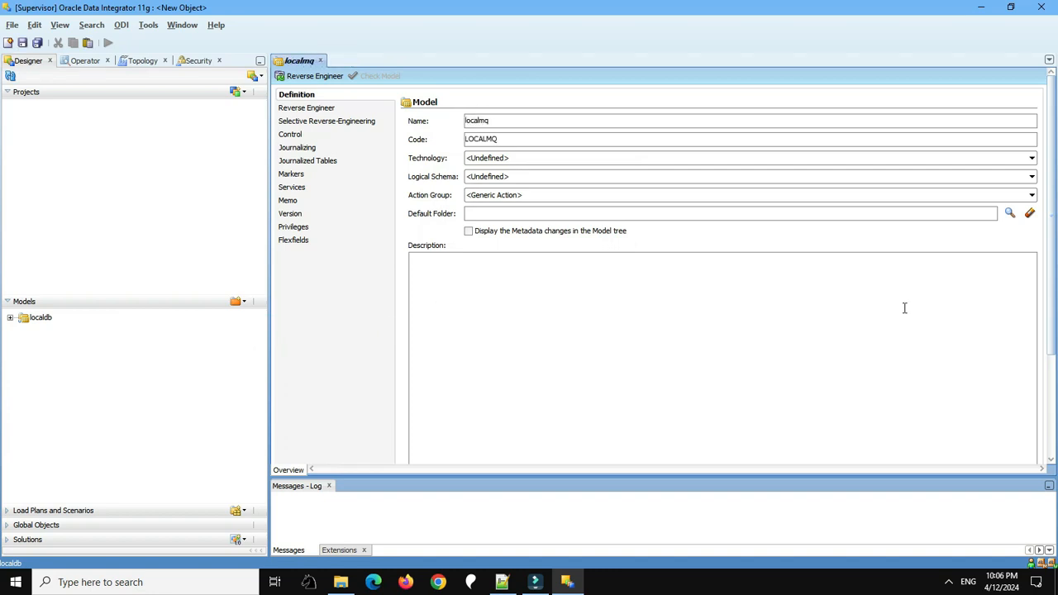
click(1032, 158)
drag(1032, 172, 1033, 204)
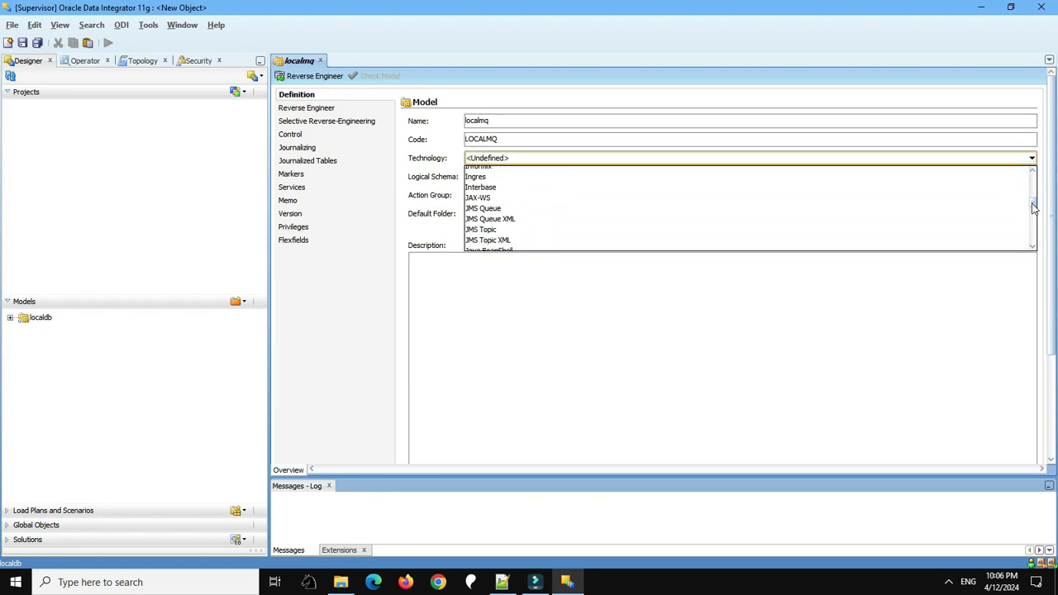
click(767, 210)
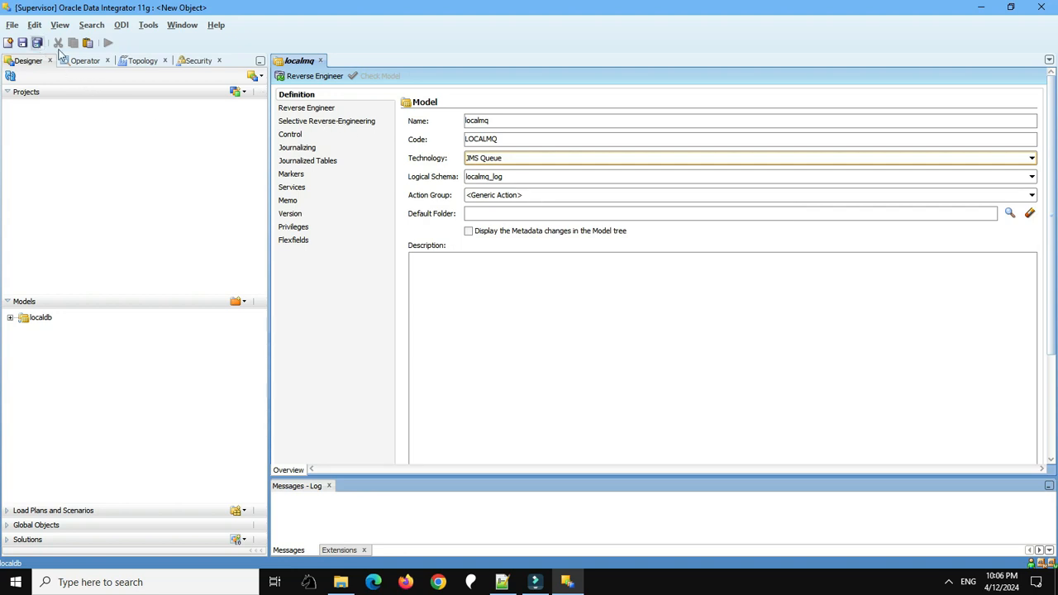
click(38, 43)
click(321, 61)
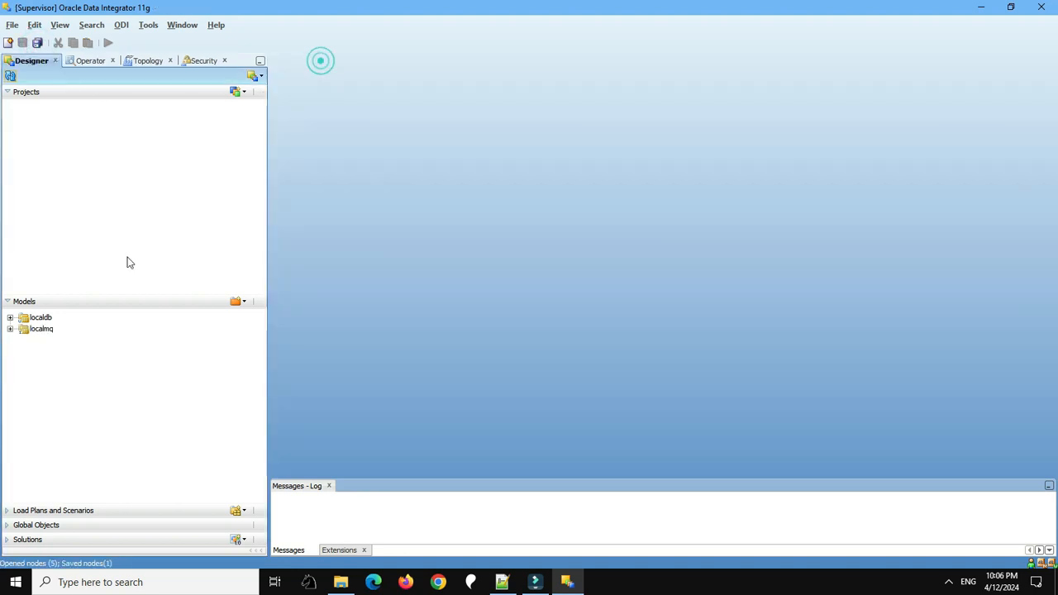
Step: Add a new datastore named Queue1 to the localmq model
click(46, 329)
right_click(58, 332)
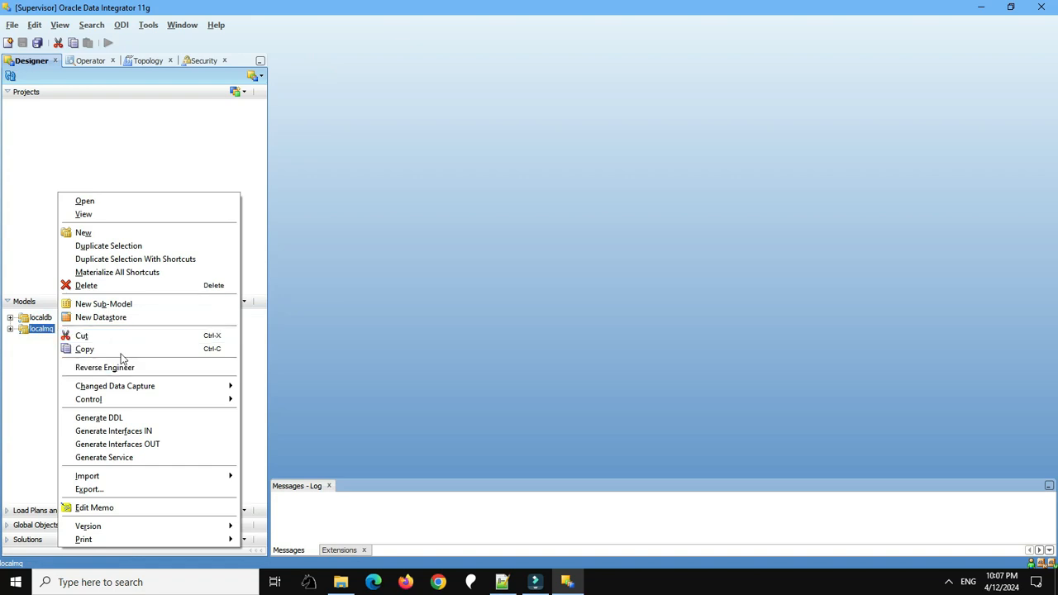
click(124, 317)
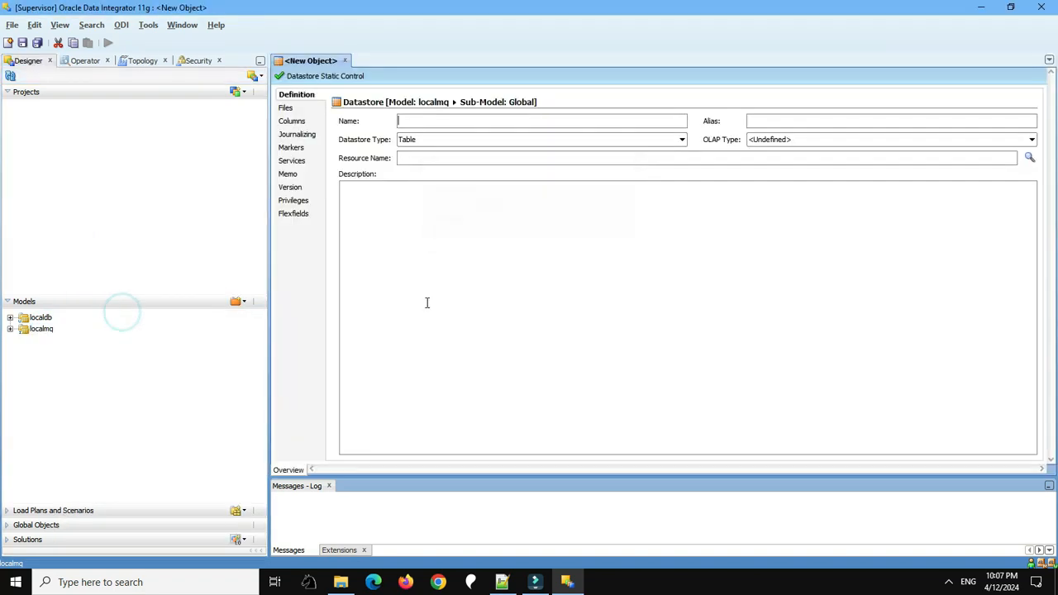
text(Queue1)
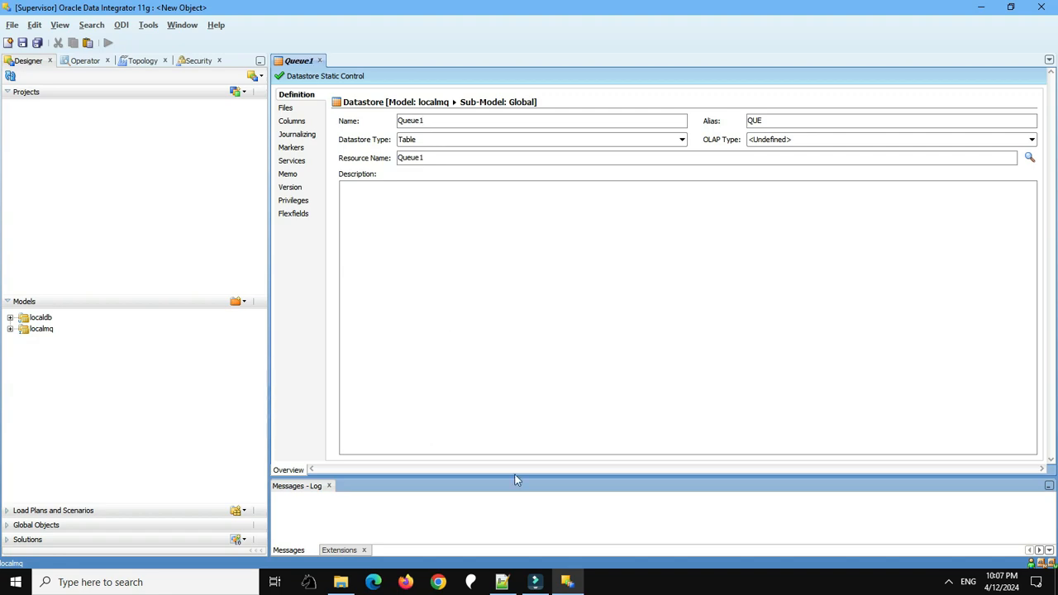
Step: Copy the queue name SAMPLEQUEUE from commands.txt in Notepad++ and set it as Queue1's resource name in Oracle Data Integrator
click(507, 578)
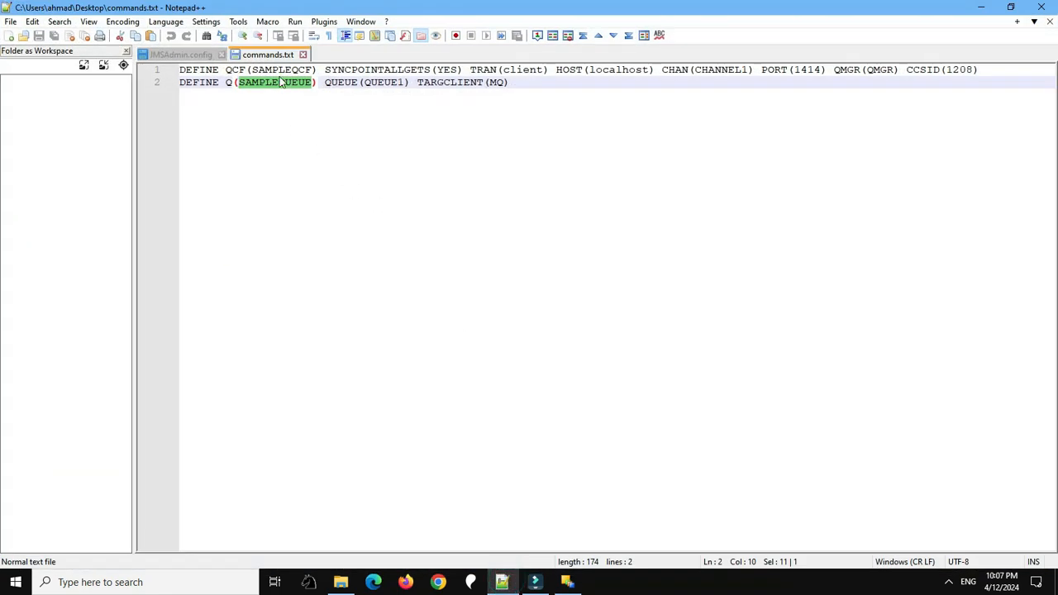
click(315, 81)
double_click(311, 82)
click(239, 82)
drag(239, 82, 312, 75)
key(ctrl+c)
click(565, 580)
double_click(437, 158)
key(ctrl+v)
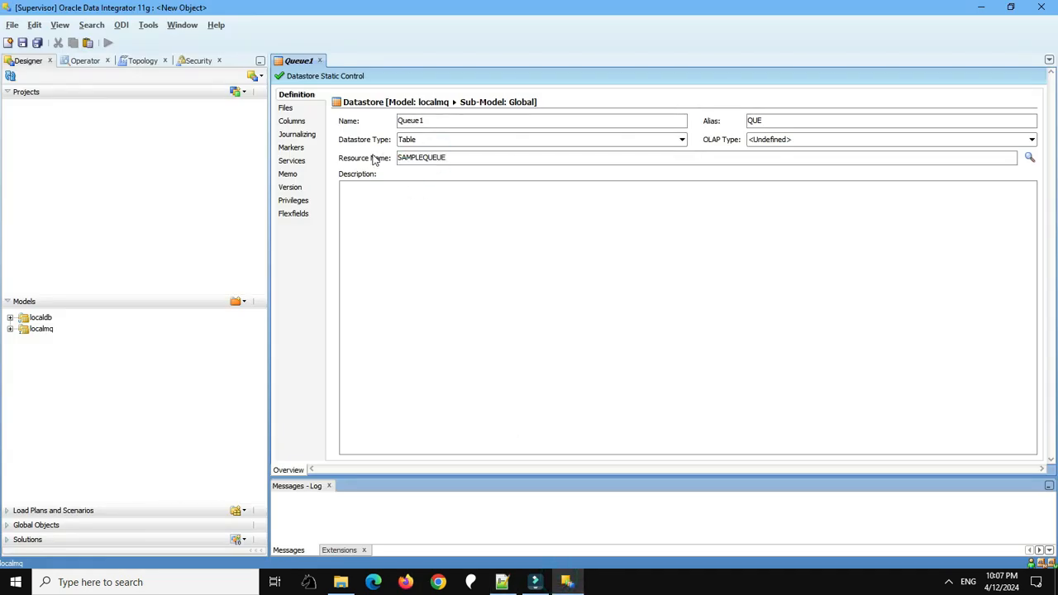
Step: Set the file format of the Queue1 datastore to Delimited
click(287, 107)
click(496, 103)
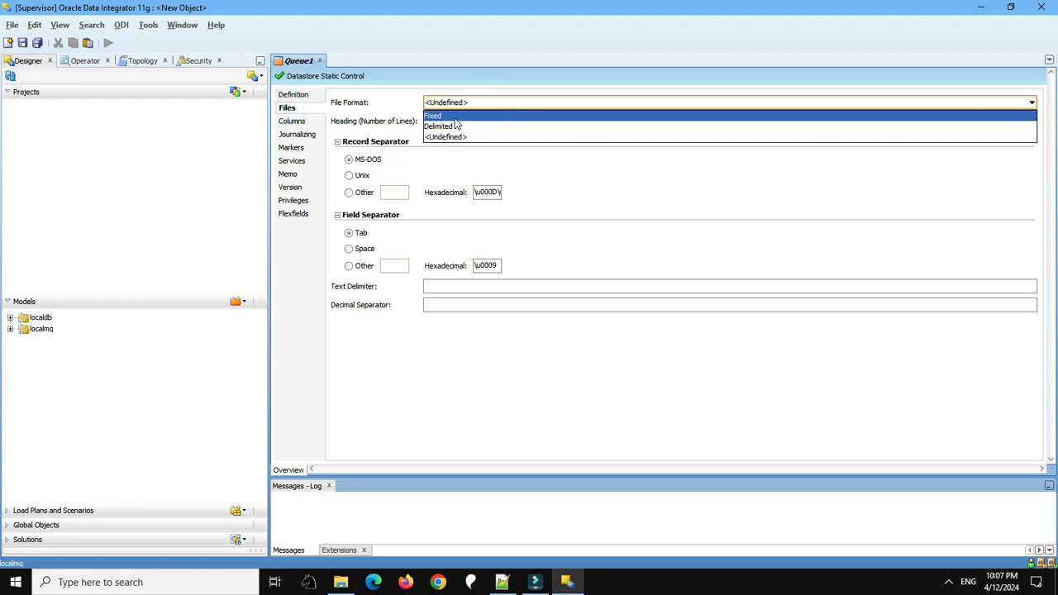
click(455, 126)
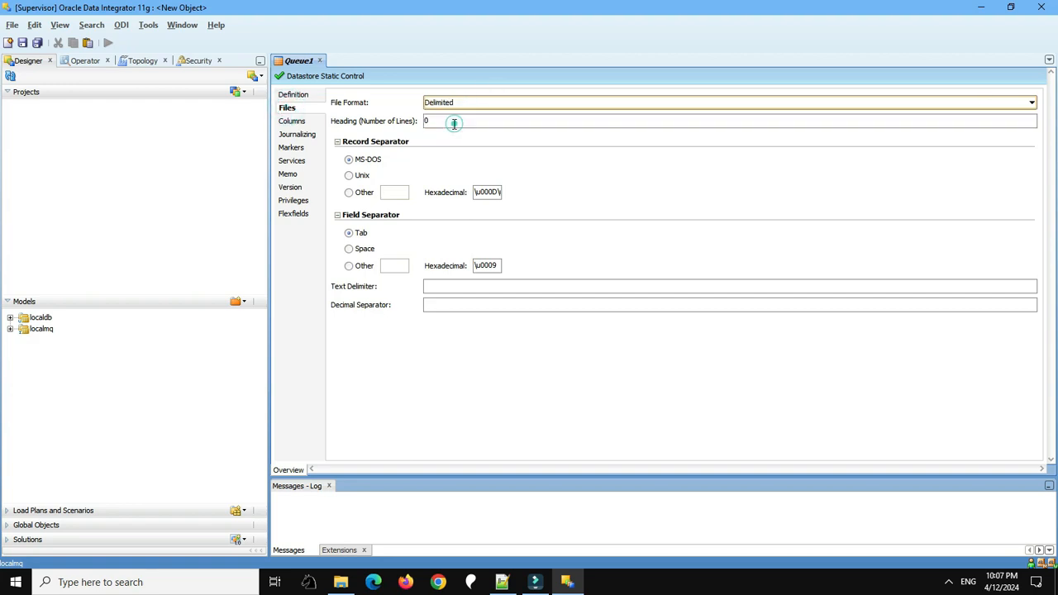
Step: Add a column to Queue1 with type String and physical and logical lengths of 2000
click(298, 122)
click(910, 102)
click(540, 129)
drag(592, 151, 591, 208)
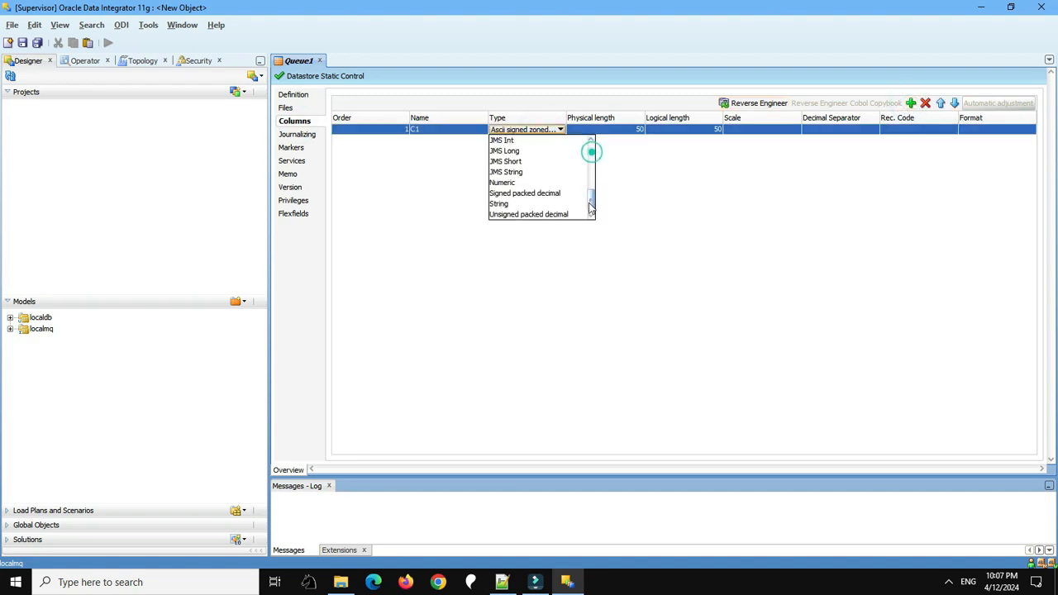
click(531, 203)
click(622, 127)
double_click(620, 128)
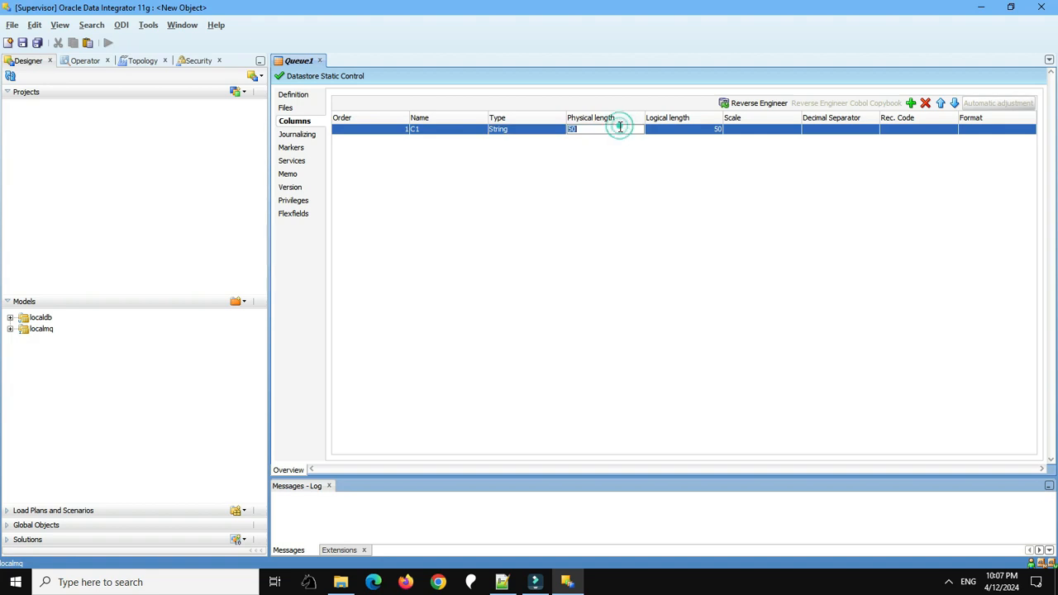
click(677, 133)
double_click(678, 129)
text(2000)
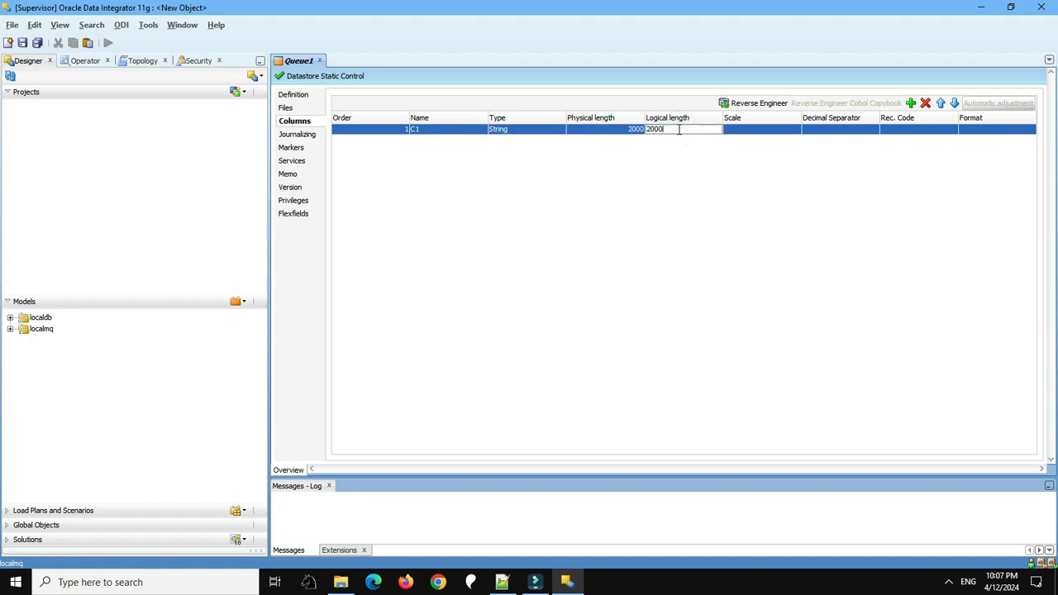
Step: Rename the String column as MSG_TXT, save the Queue1 datastore and close its editor
click(451, 130)
double_click(448, 129)
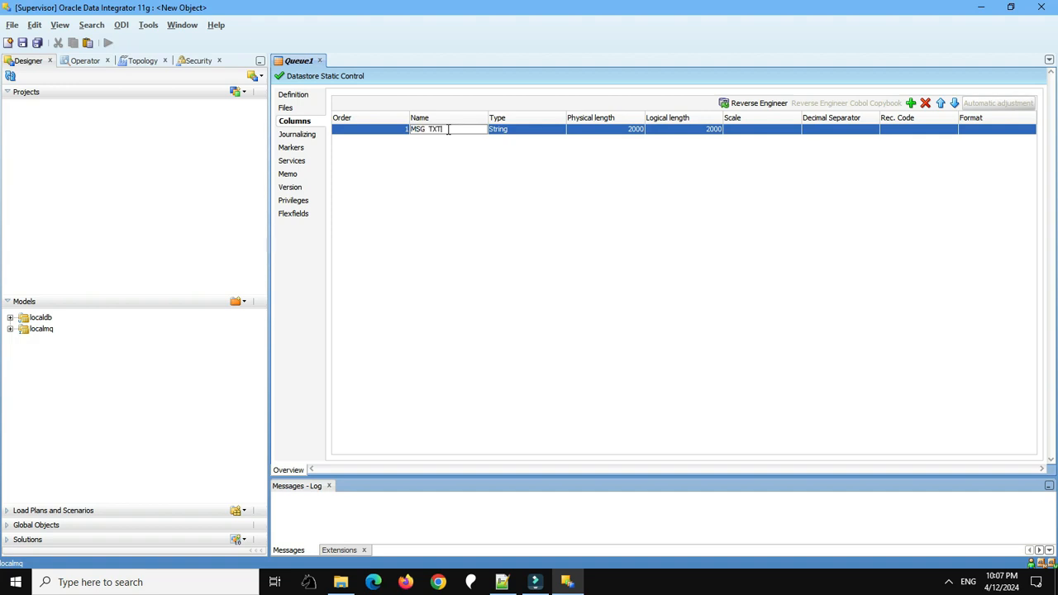
click(488, 153)
key(ctrl+s)
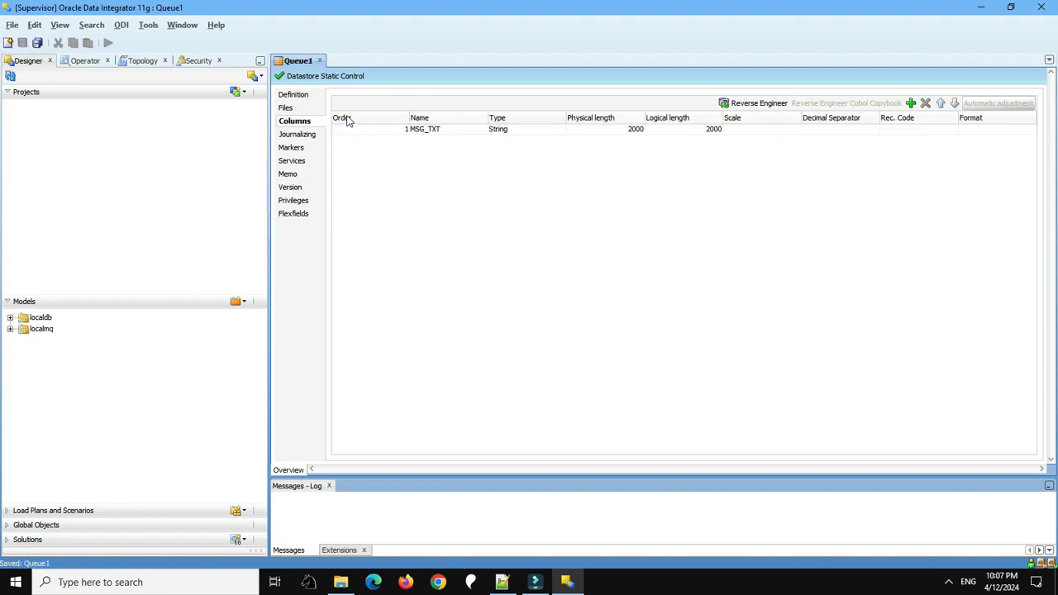
click(320, 62)
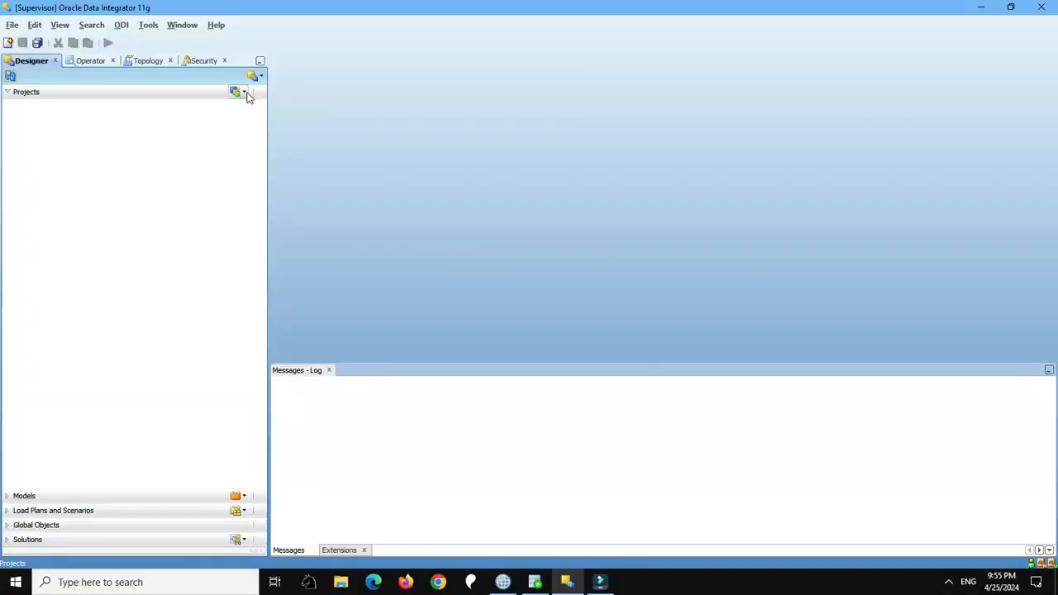
Step: Create and save a new project named MQ Test Project
click(245, 91)
click(263, 108)
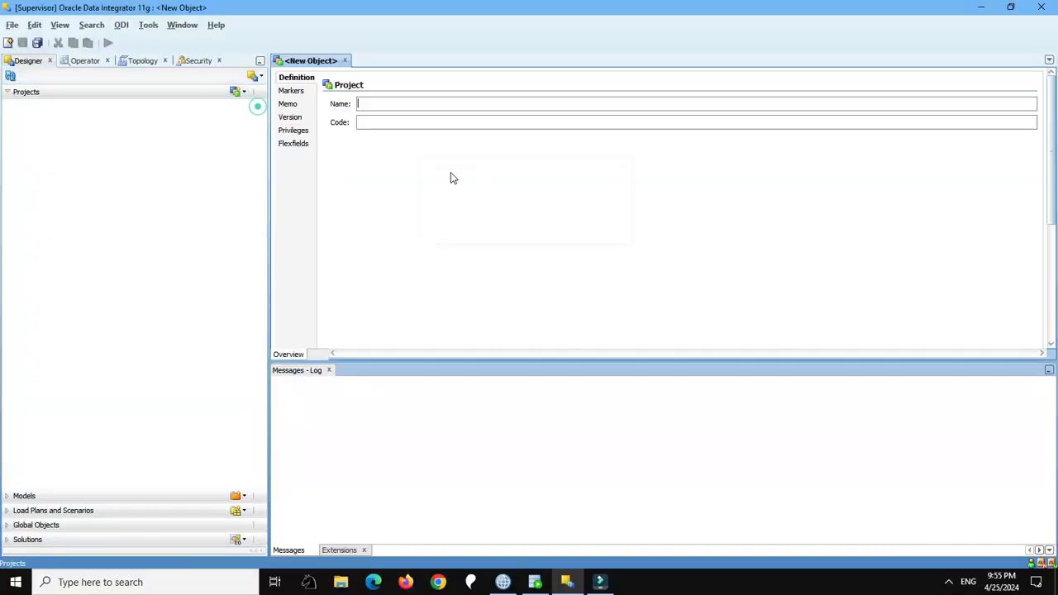
text(MQ )
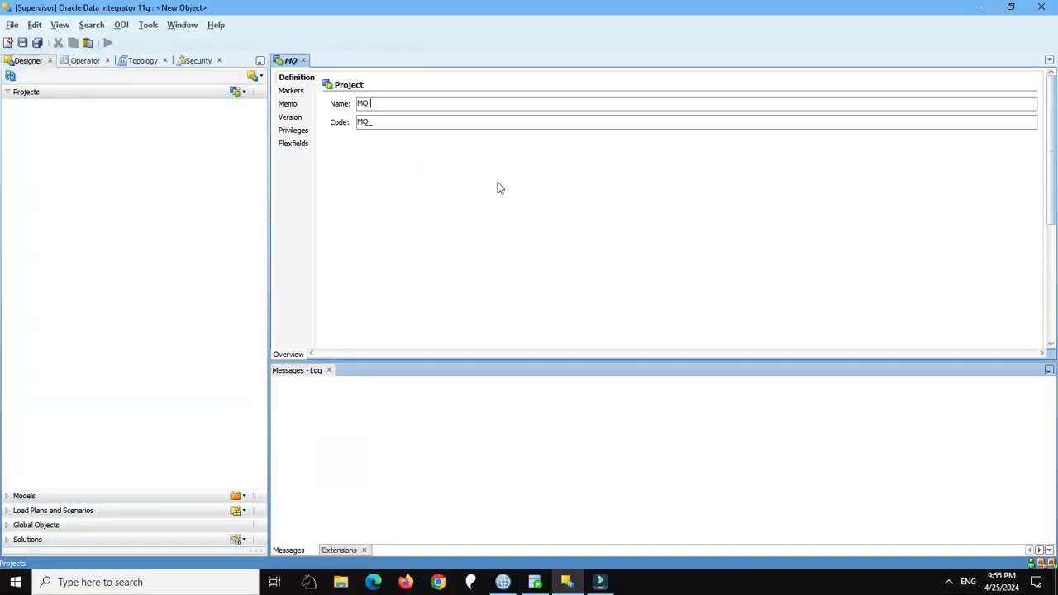
text(Test Project)
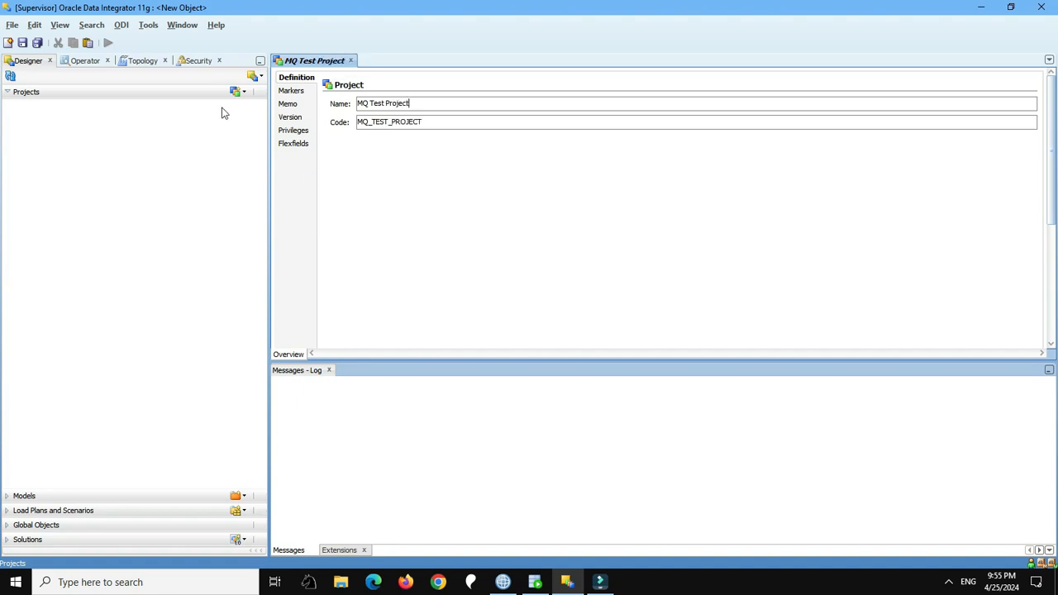
key(ctrl+s)
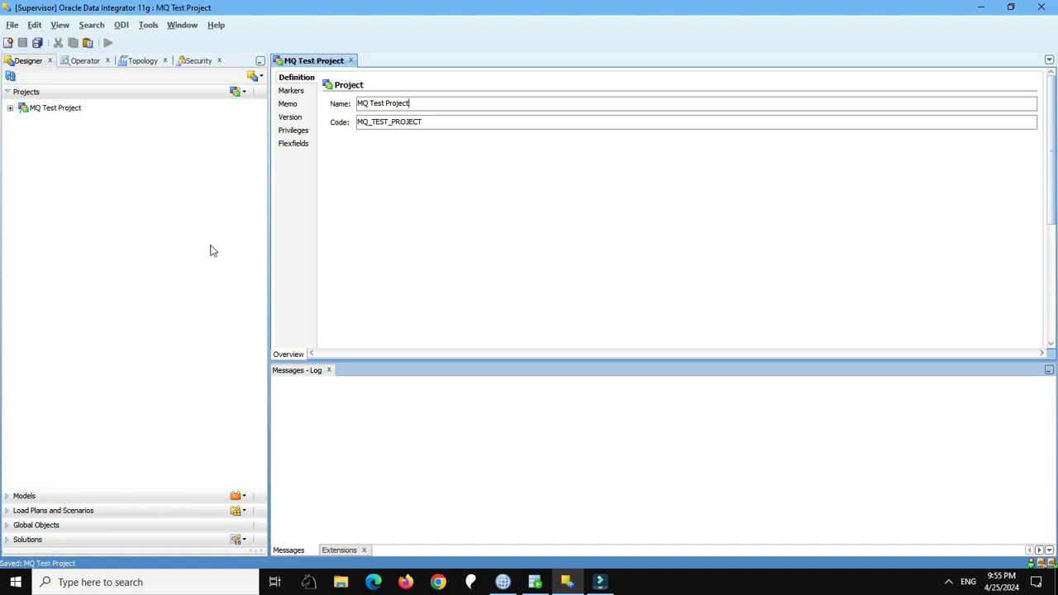
Step: Start importing knowledge modules into MQ Test Project and select CKM Oracle and IKM SQL Control Append
click(10, 108)
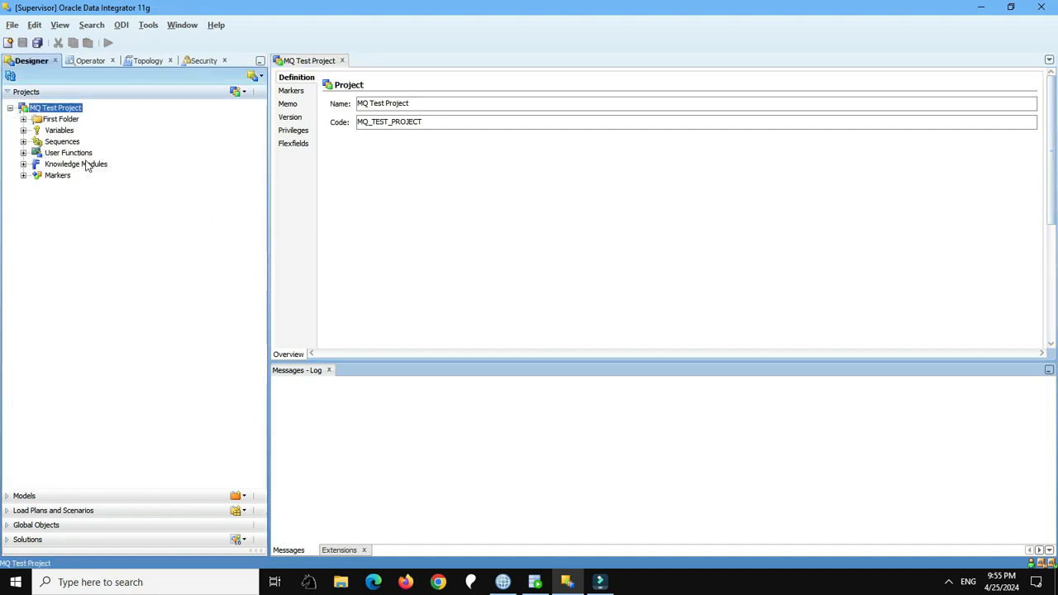
click(83, 164)
right_click(120, 166)
click(147, 172)
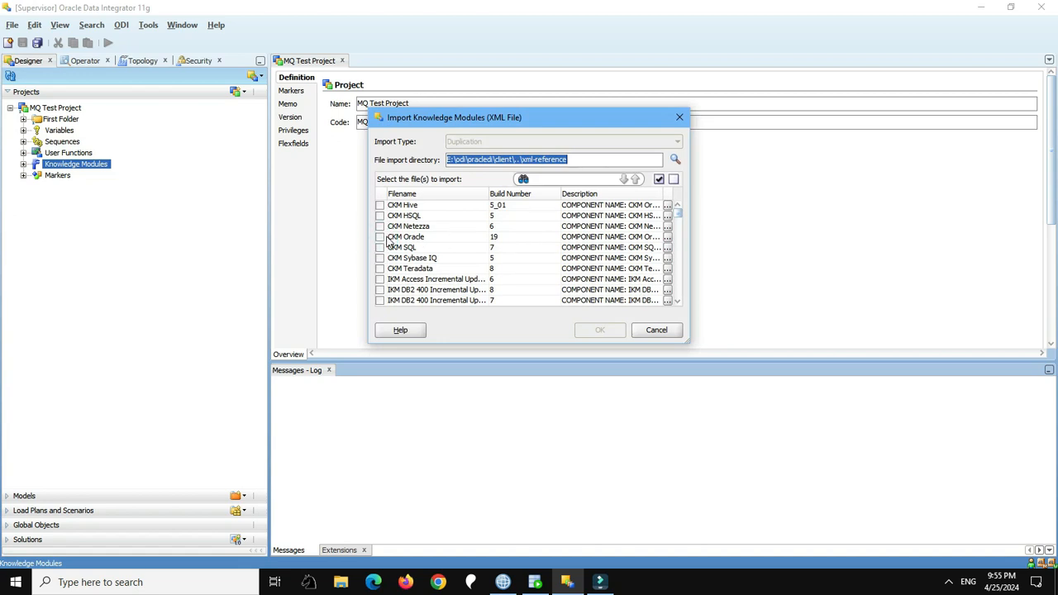
click(389, 240)
click(678, 279)
click(678, 279)
click(678, 278)
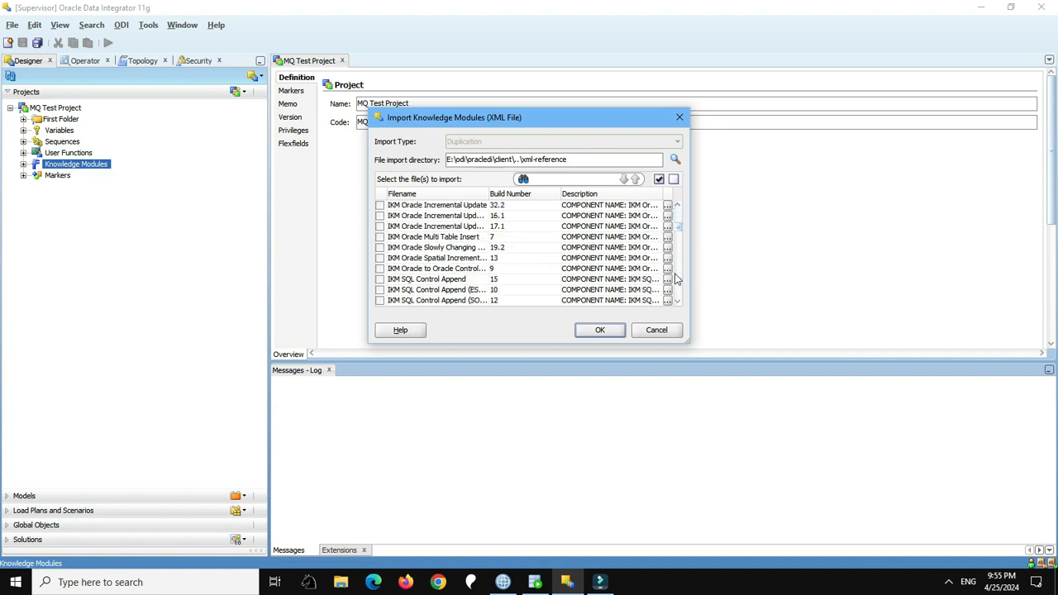
click(379, 280)
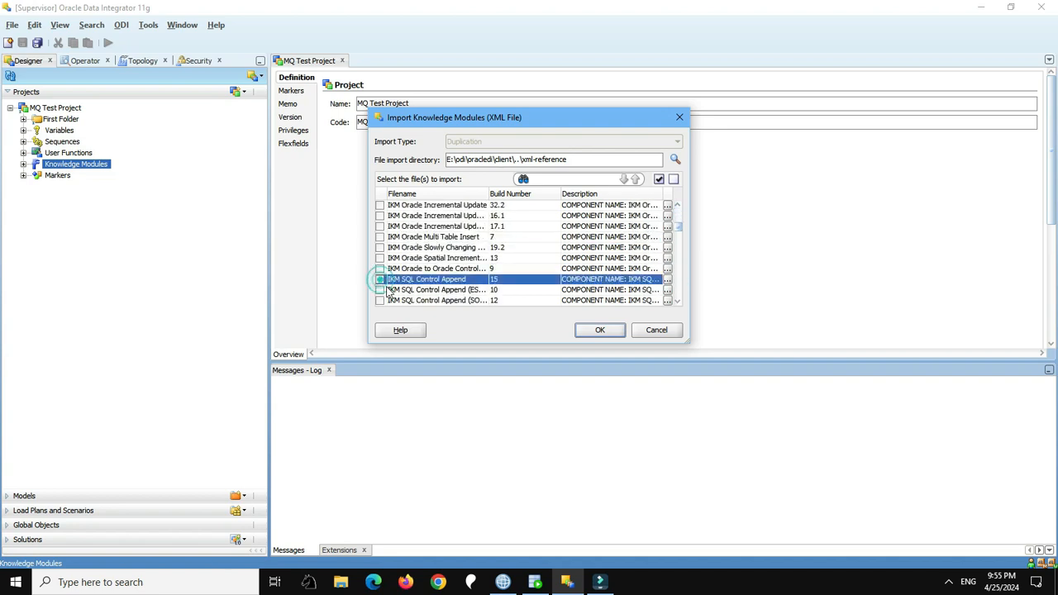
Step: Add LKM JMS to SQL to the selection and import the chosen knowledge modules
click(680, 277)
click(679, 276)
click(680, 276)
click(679, 276)
click(679, 277)
click(679, 277)
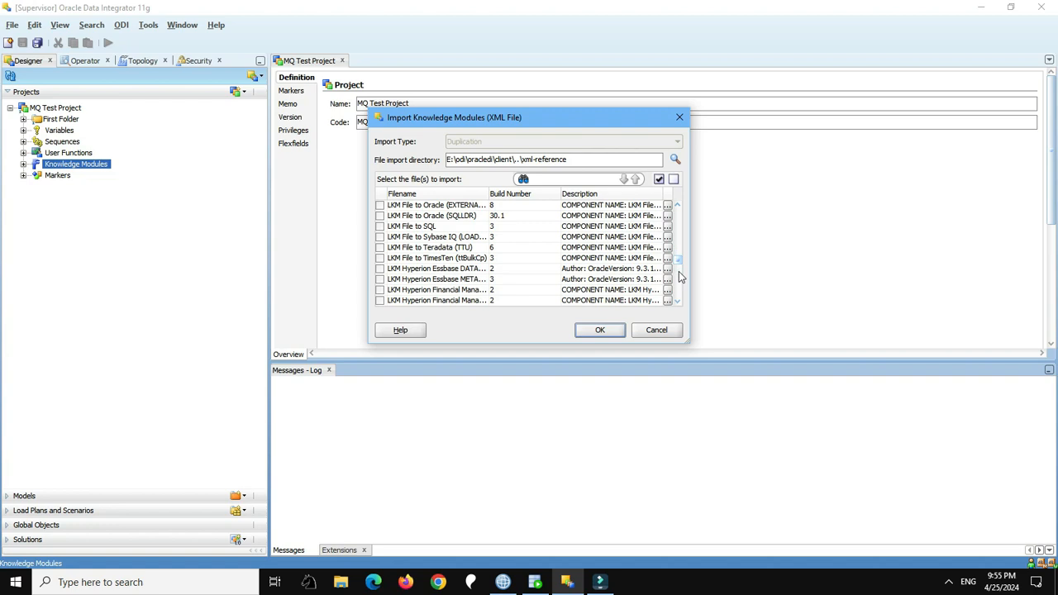
click(679, 277)
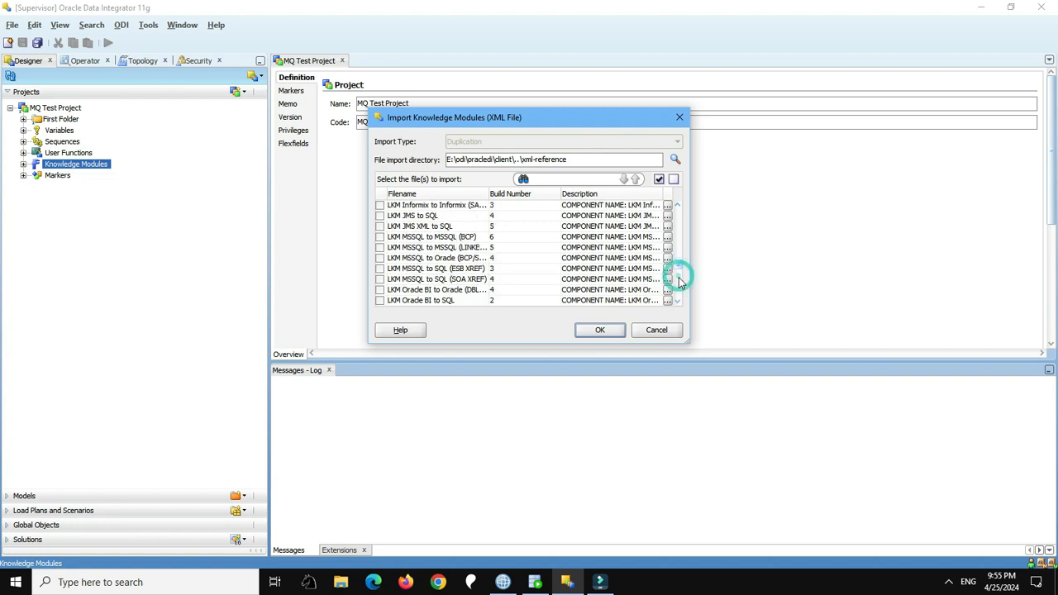
click(380, 215)
click(598, 331)
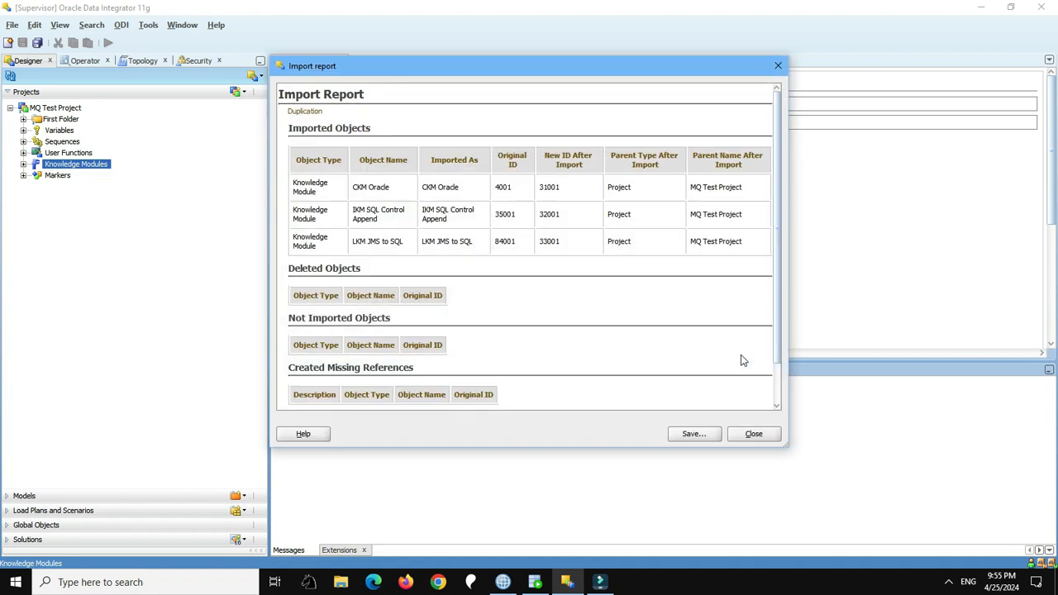
Step: Close the import report and create a new interface named intfReceiveMsgFromMQ in First Folder
click(753, 433)
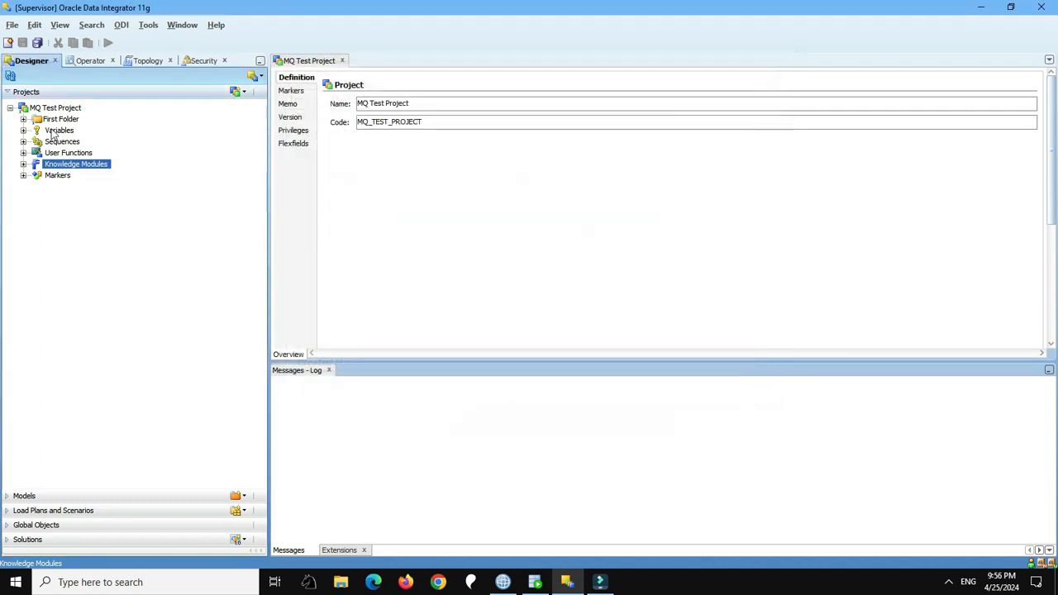
click(23, 120)
click(73, 142)
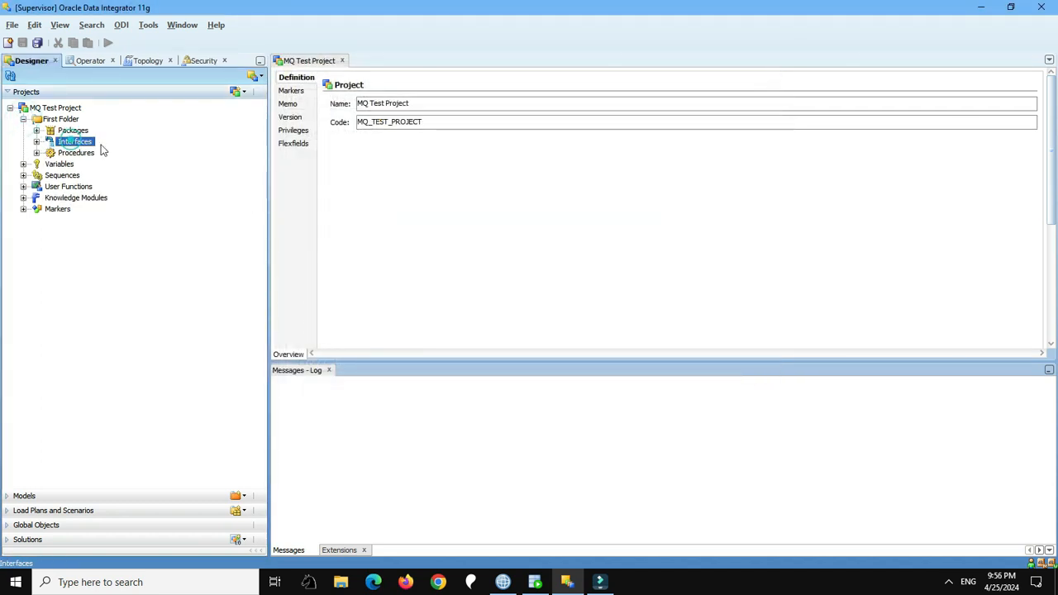
right_click(74, 142)
click(124, 154)
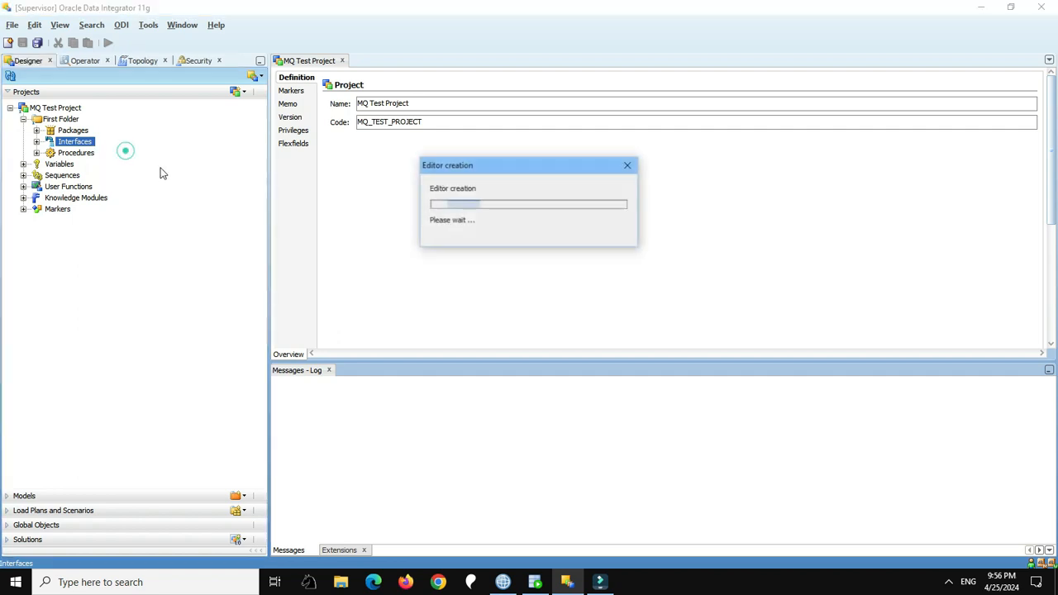
text(intf)
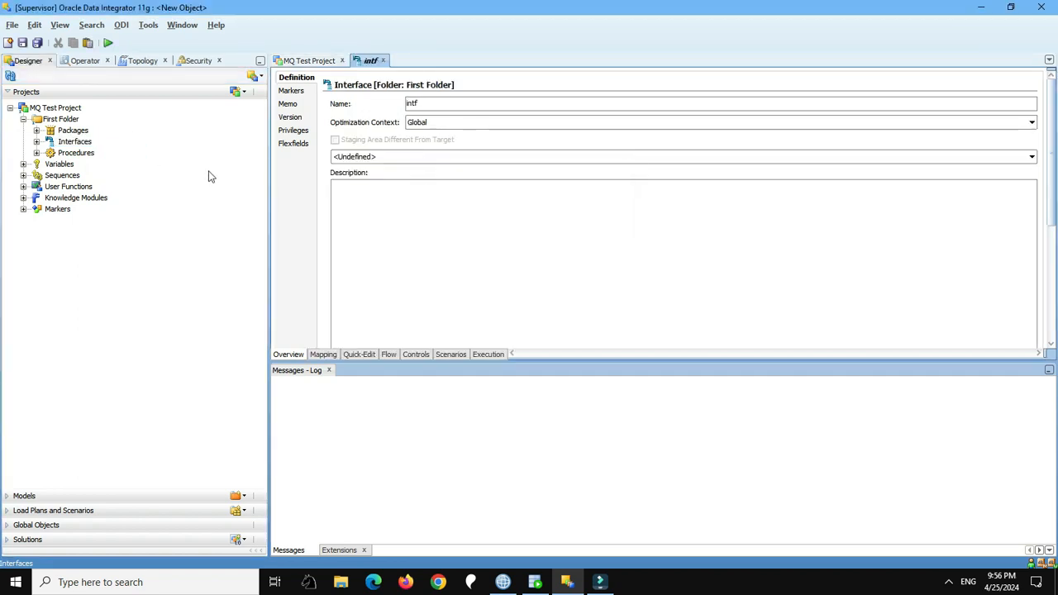
text(Receive)
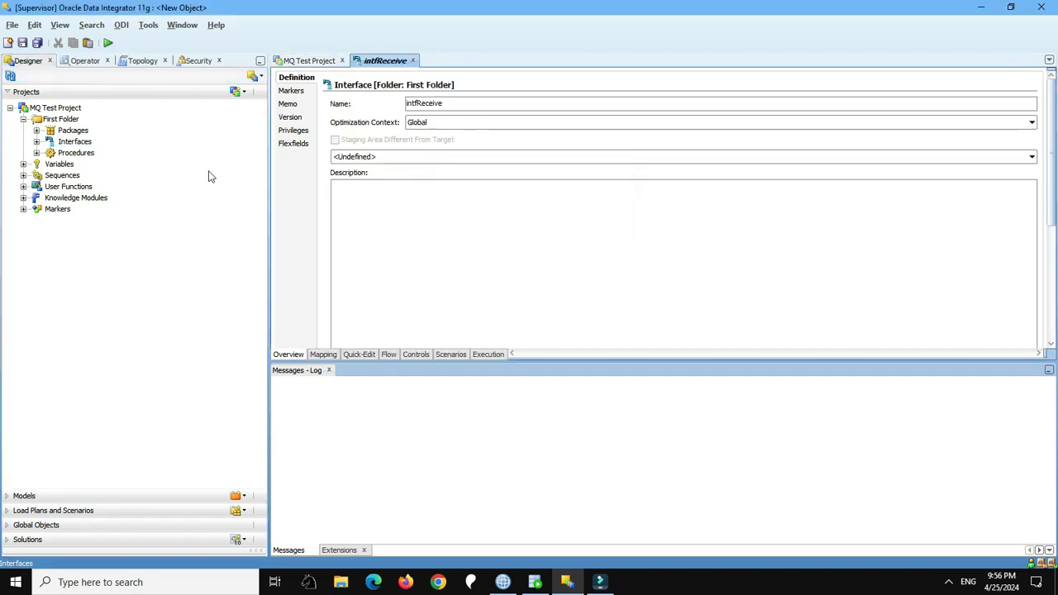
text(MsgFromMQ)
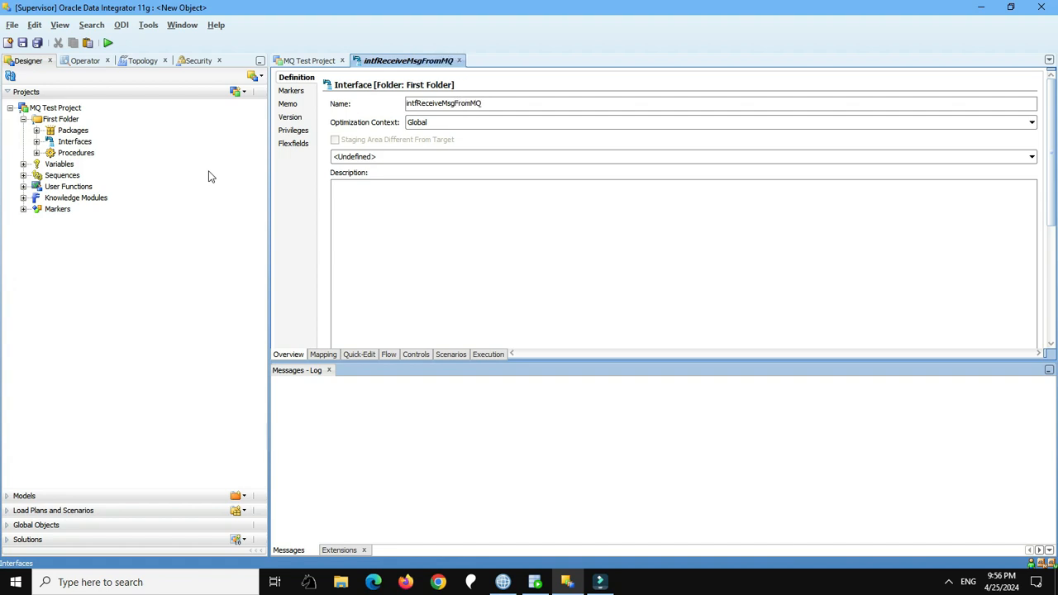
Step: Add Queue1 as the interface's mapping source and MQ_MESSAGES as its target datastore, declining automatic mapping
click(323, 354)
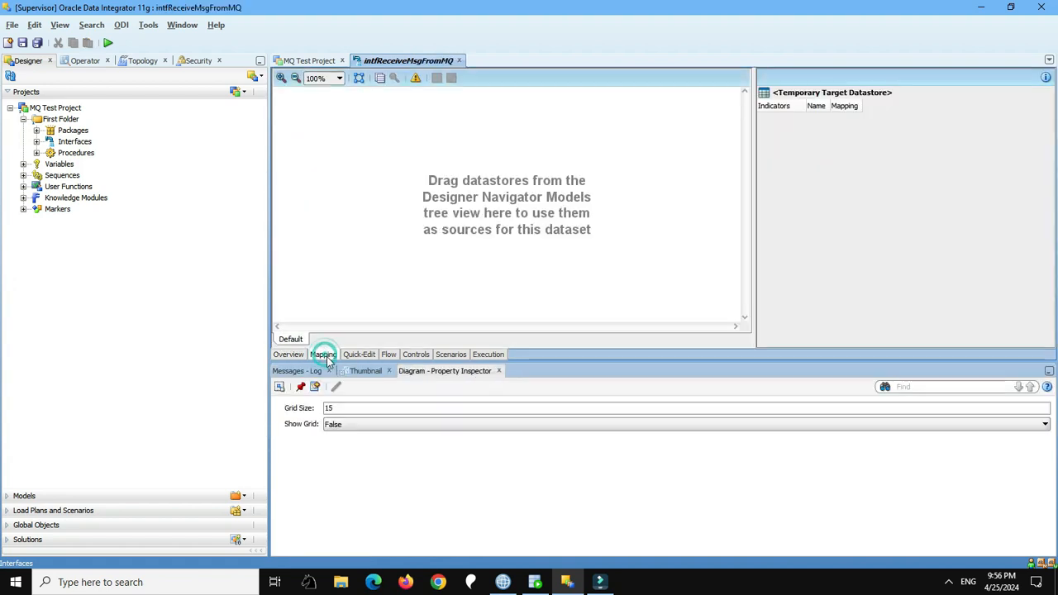
click(20, 496)
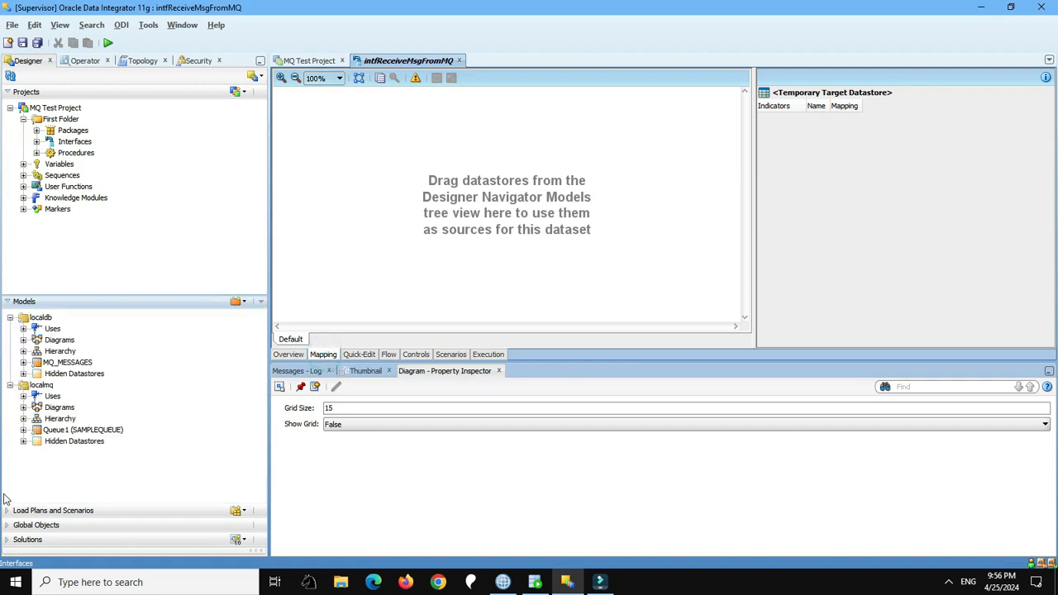
drag(99, 431, 416, 231)
drag(73, 362, 852, 166)
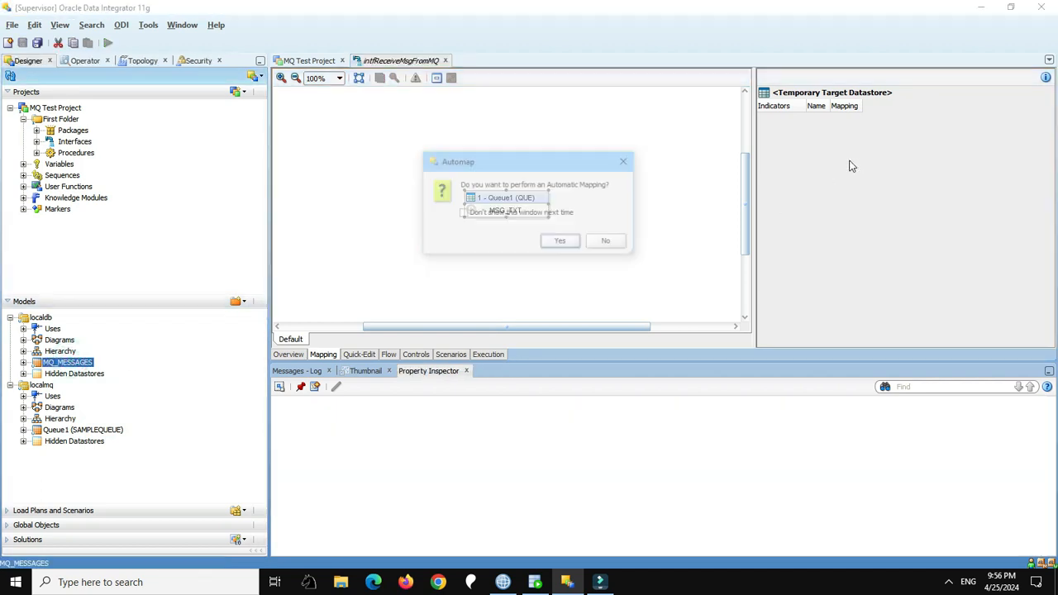
click(606, 242)
Step: Map Queue1's MSG_TXT to MSG_TEXT and MSG_NTEXT, and map MSG_ID to MSG_ID_SEQ.NEXTVAL executed on the staging area
drag(500, 211, 812, 128)
drag(491, 209, 819, 138)
click(817, 117)
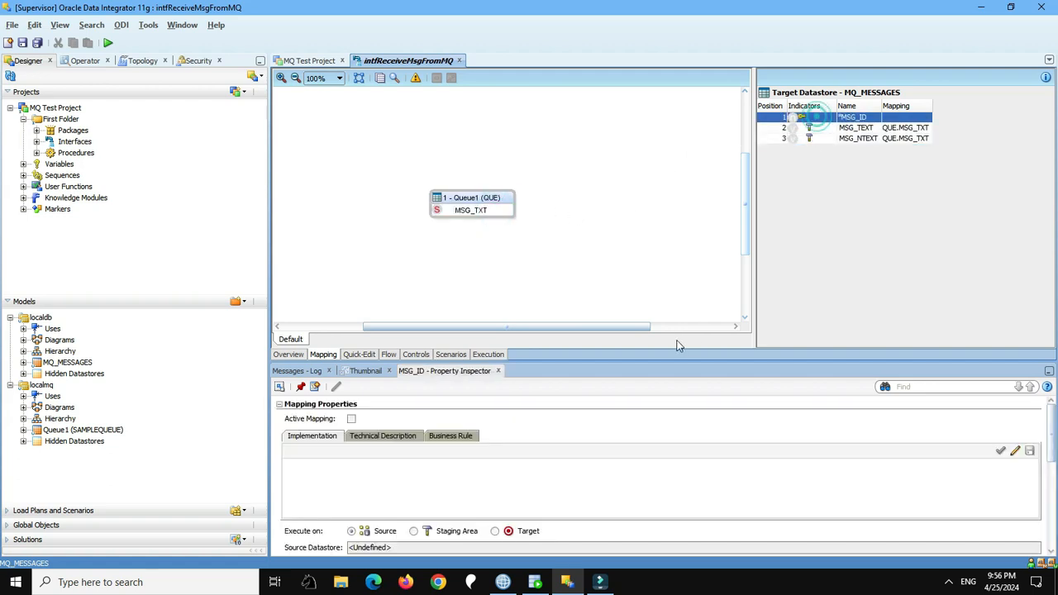
click(541, 494)
text(MSG_ID_SEQ.NEXTVAL)
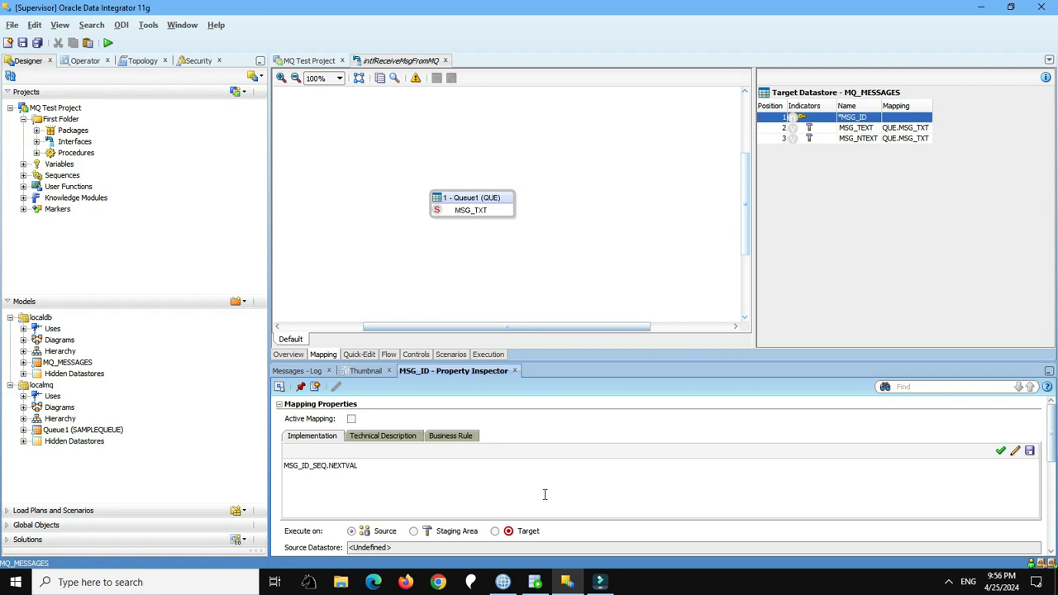
click(438, 531)
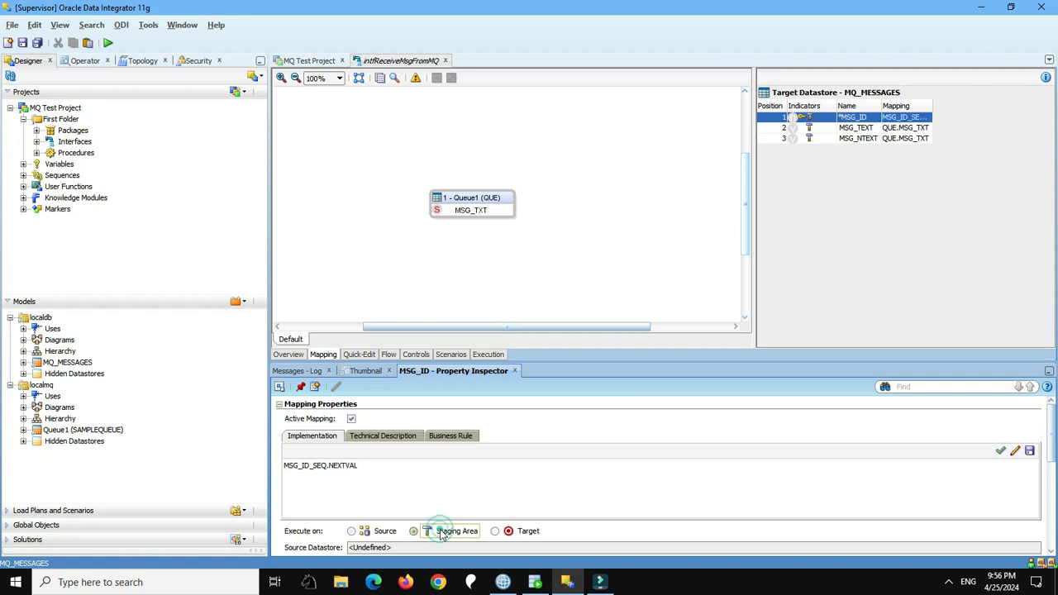
Step: In the interface flow, use LKM JMS to SQL for the source set and IKM SQL Control Append for the staging area
click(388, 354)
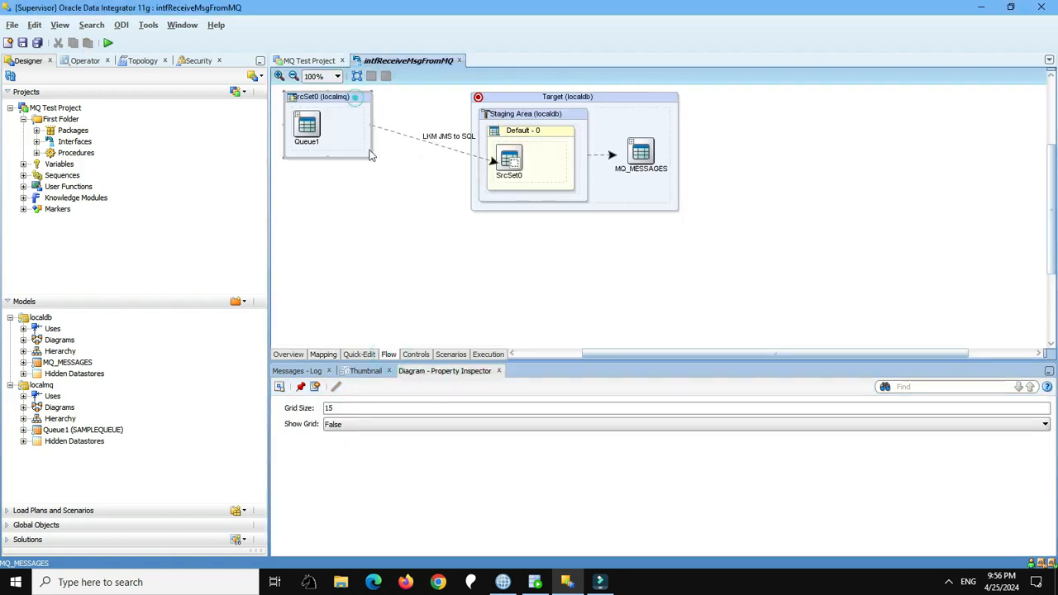
click(357, 102)
click(430, 437)
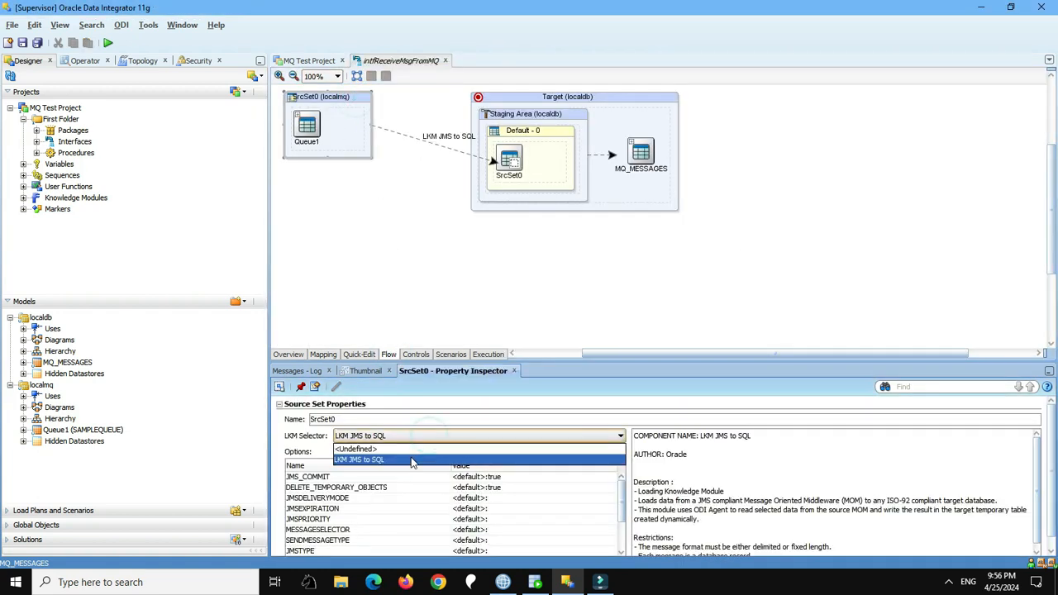
click(426, 437)
click(530, 171)
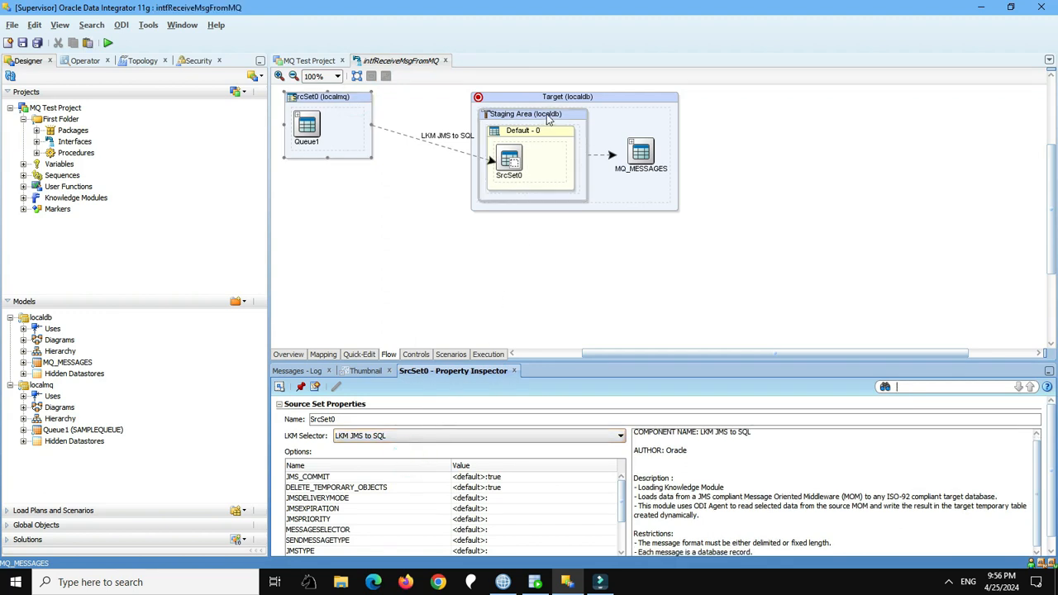
click(396, 436)
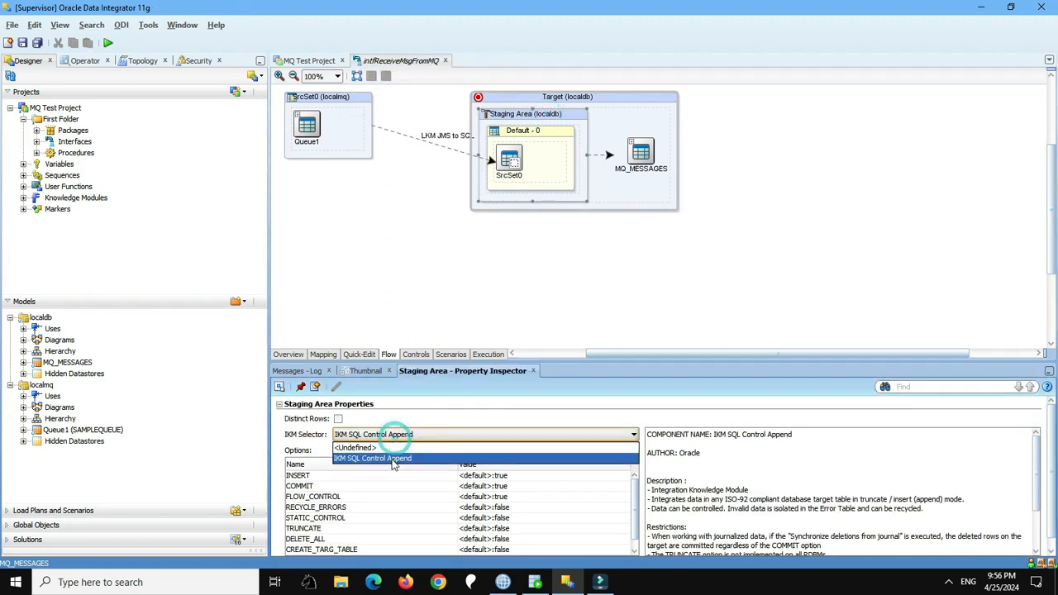
click(394, 459)
Step: Keep CKM Oracle as the interface's check knowledge module, save the interface and return to its mapping
click(420, 357)
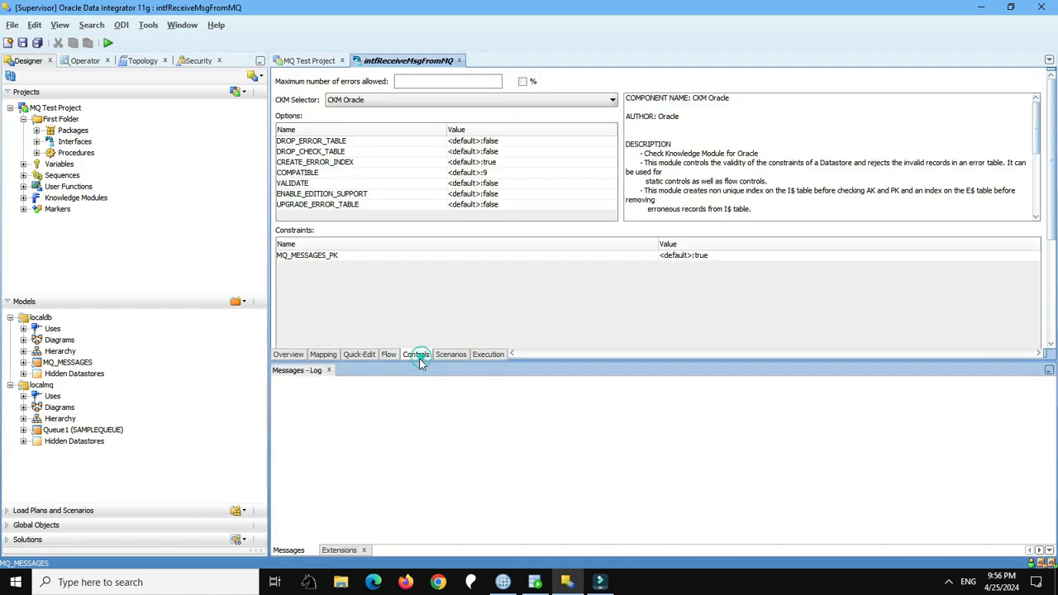
click(421, 104)
click(422, 104)
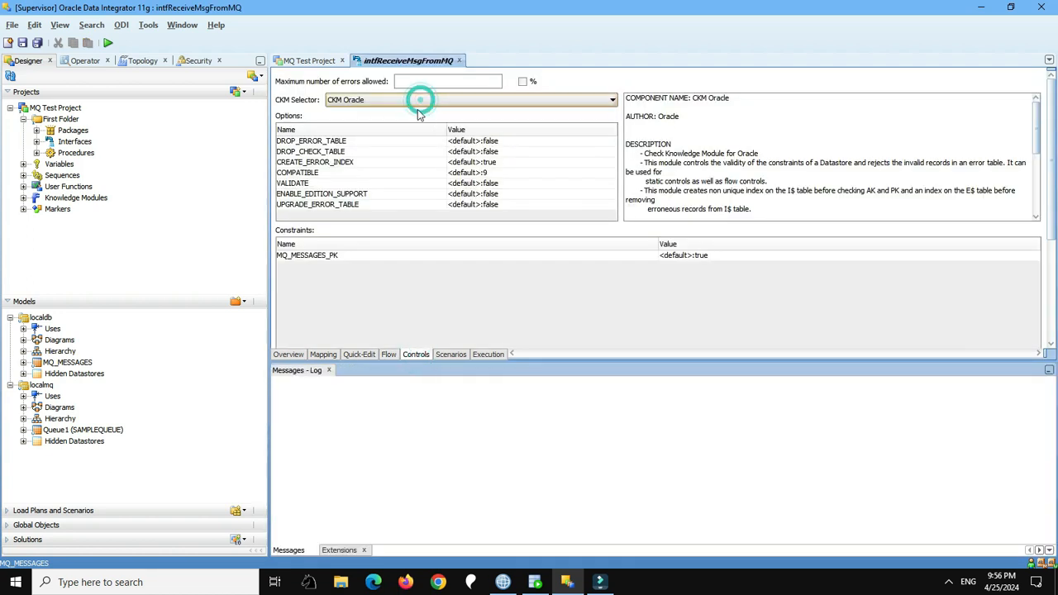
key(ctrl+s)
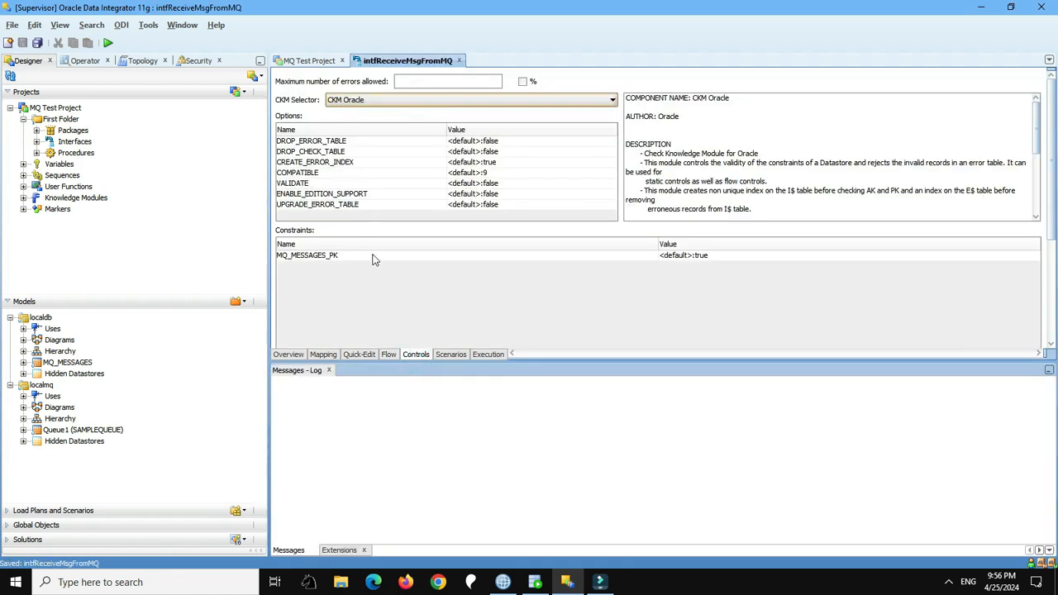
click(331, 356)
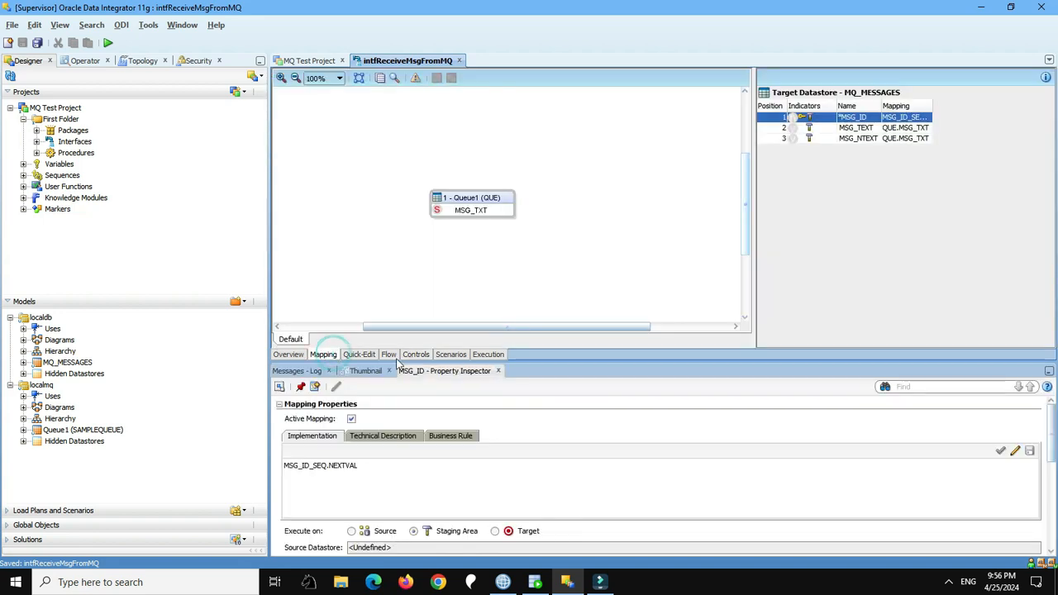
Step: Switch to WebSphere MQ Explorer and put the test message "Hello From IBM MQ" on QUEUE1
click(503, 582)
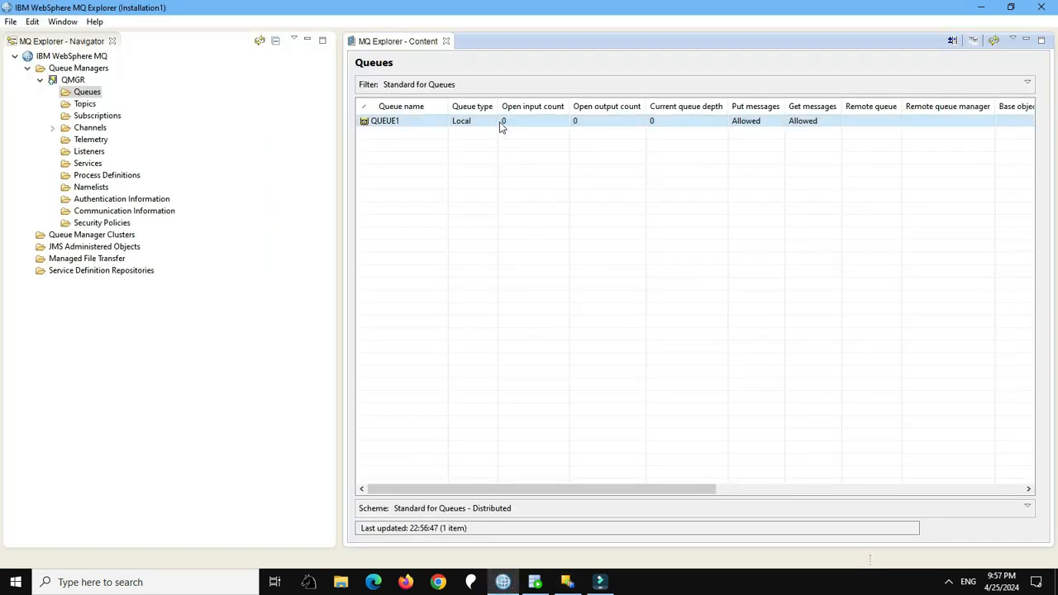
right_click(500, 121)
click(538, 199)
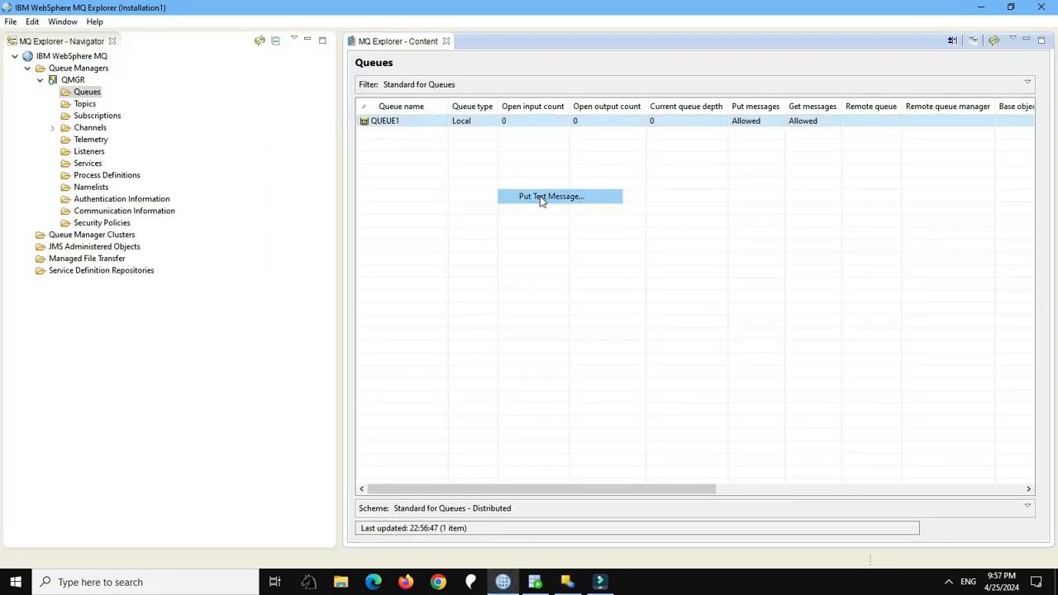
text(Hello From IBM MQ)
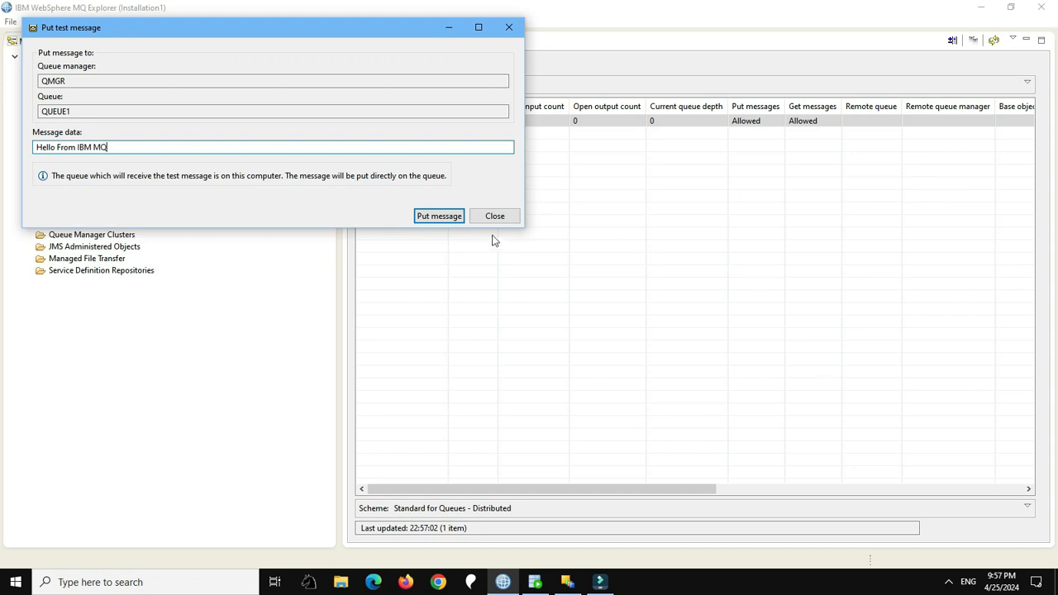
click(439, 216)
click(489, 216)
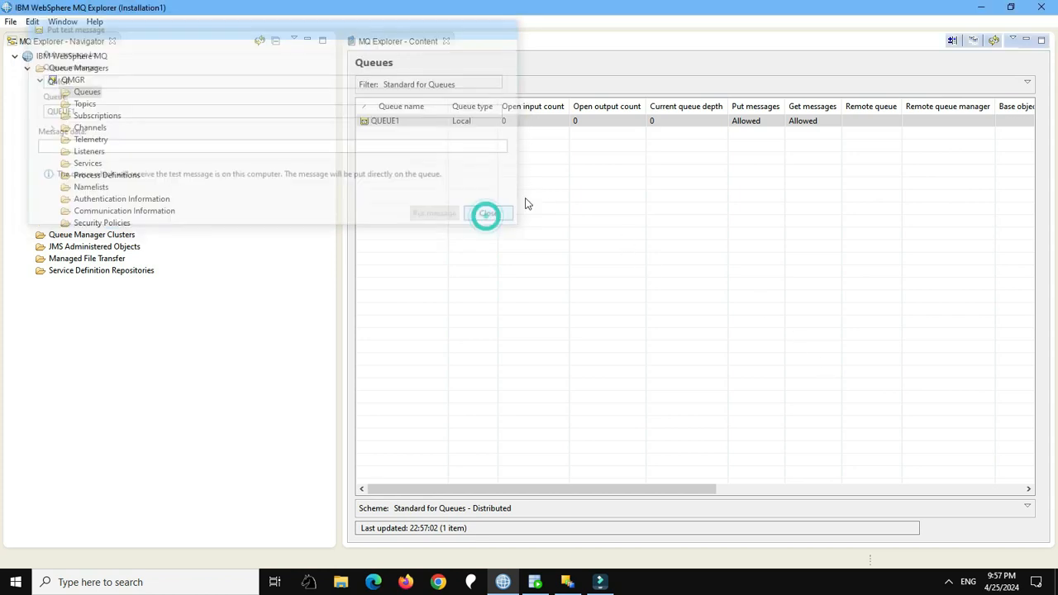
Step: Refresh the queue list and browse the messages on QUEUE1, closing the message browser when done
click(994, 40)
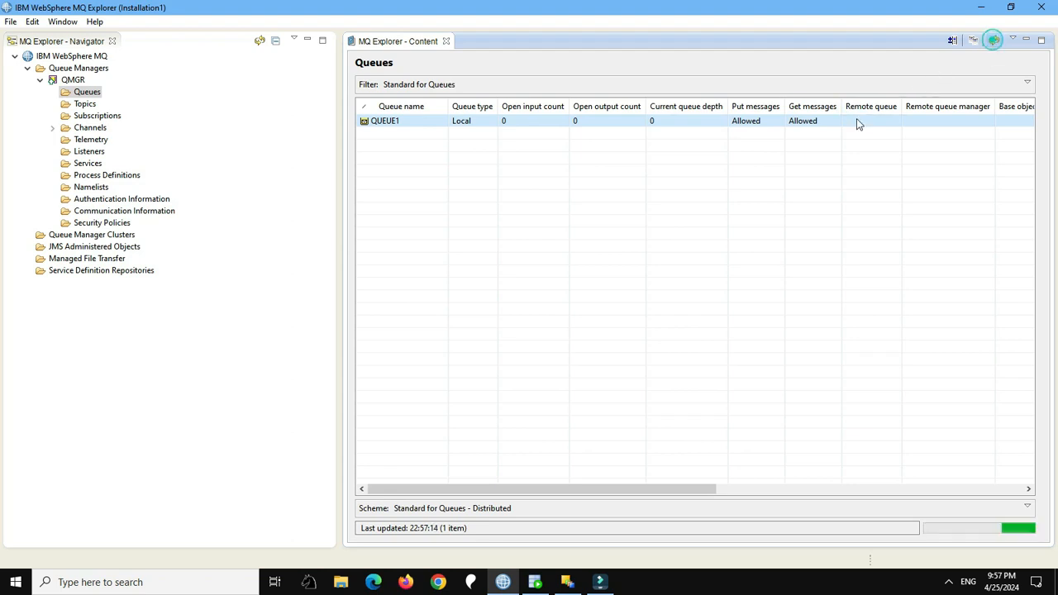
right_click(682, 125)
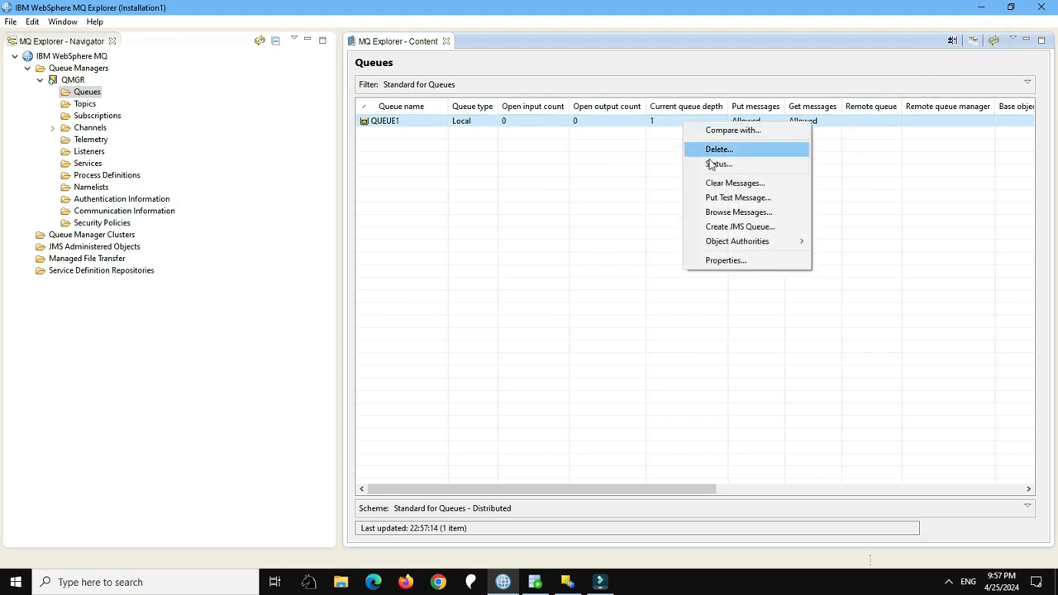
click(730, 212)
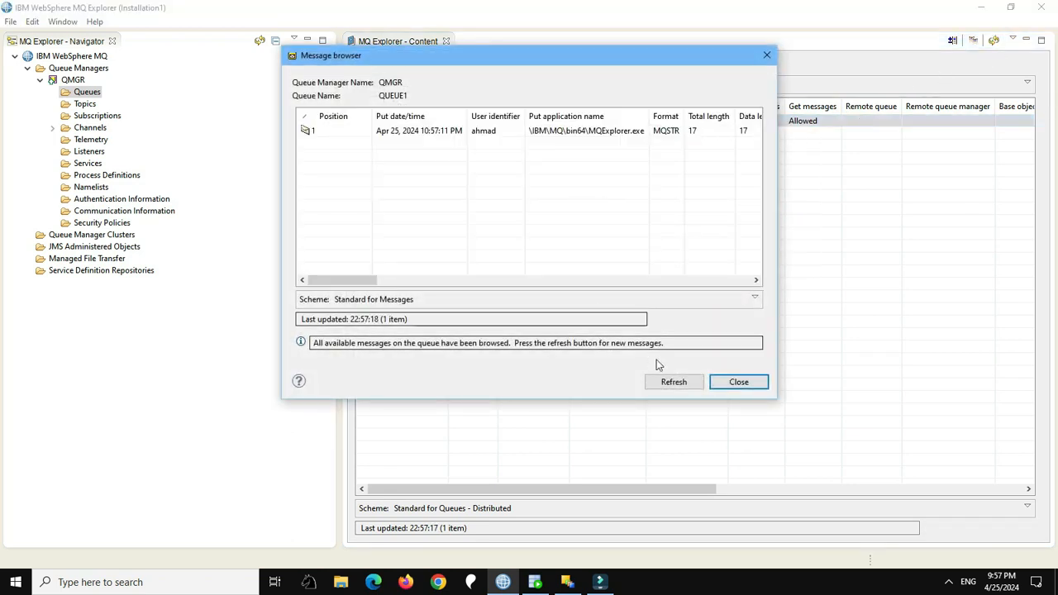
click(739, 382)
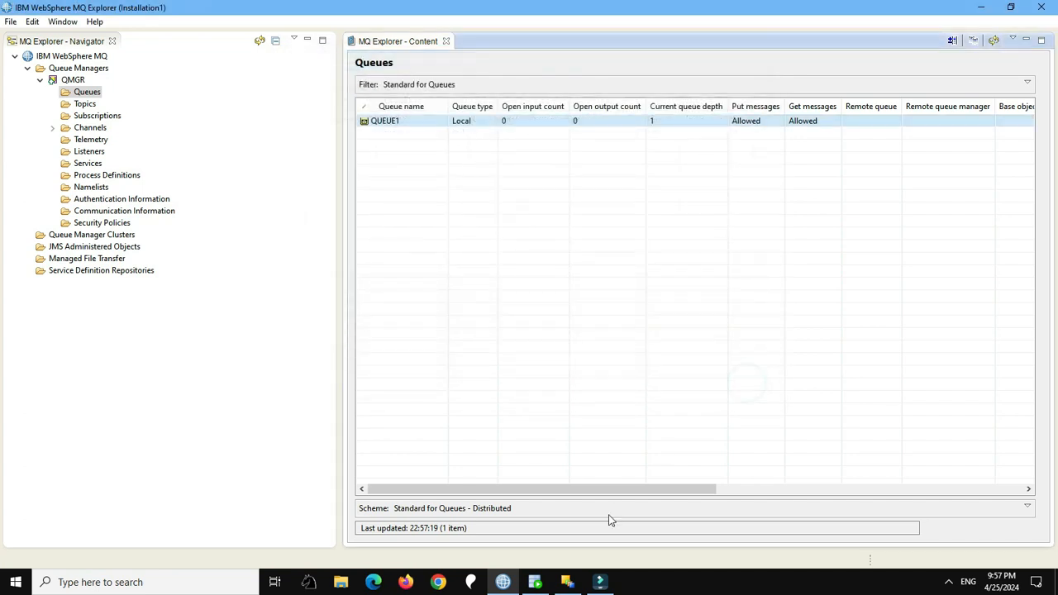
Step: Switch back to Oracle Data Integrator and execute intfReceiveMsgFromMQ in the Global context with the Local (No Agent) agent
click(567, 583)
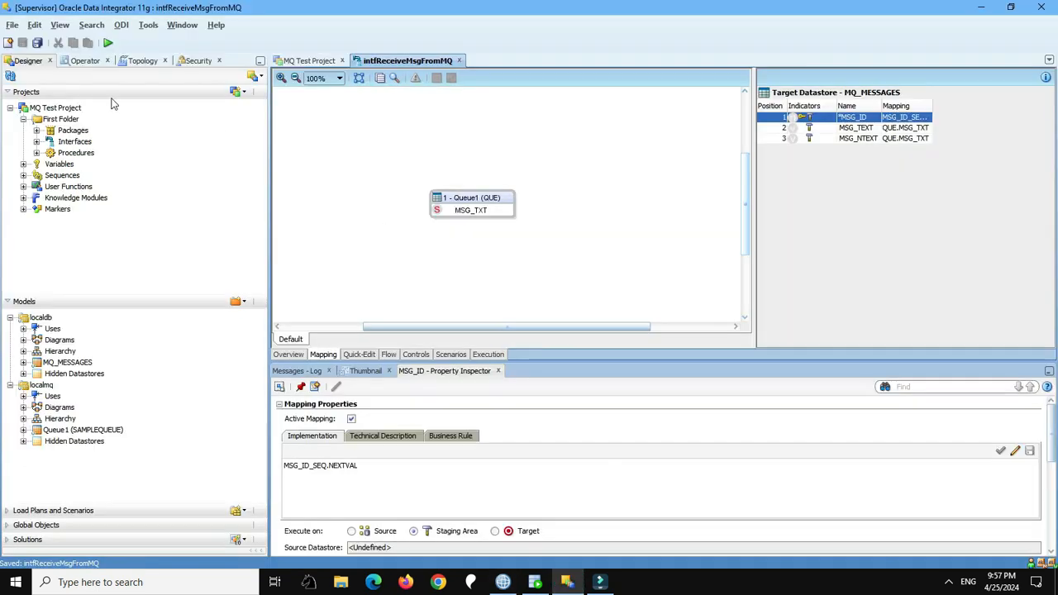
click(107, 44)
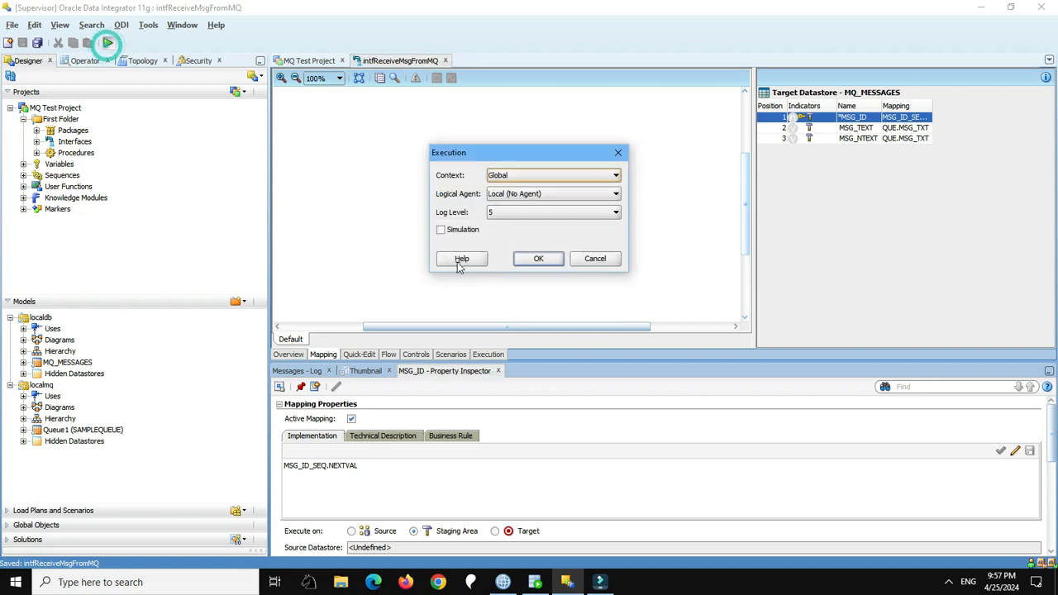
click(525, 260)
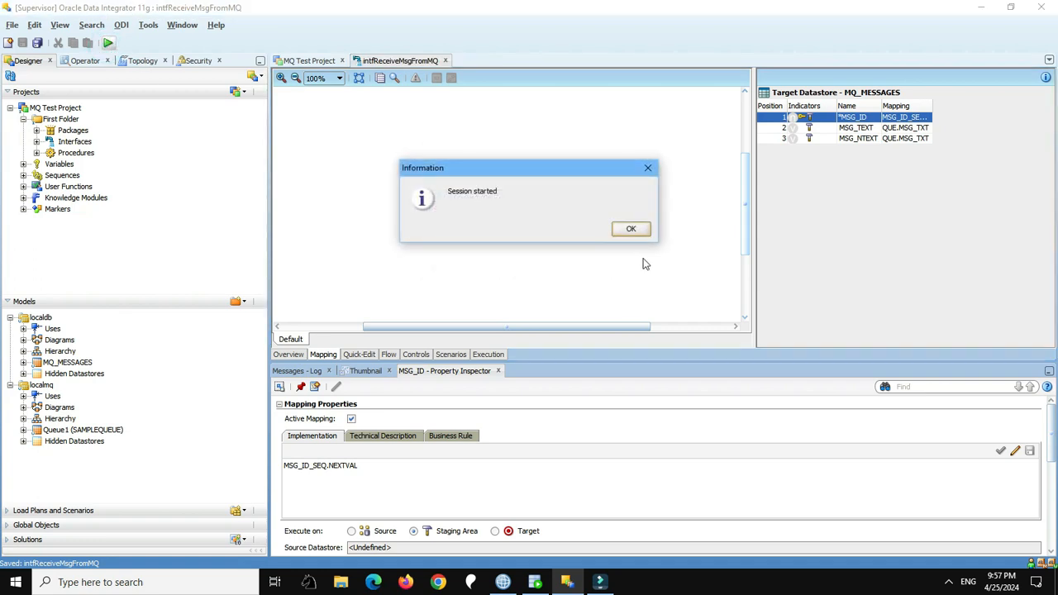
click(635, 230)
Step: Refresh the session list in Operator and expand the intfReceiveMsgFromMQ session to examine its execution steps
click(85, 60)
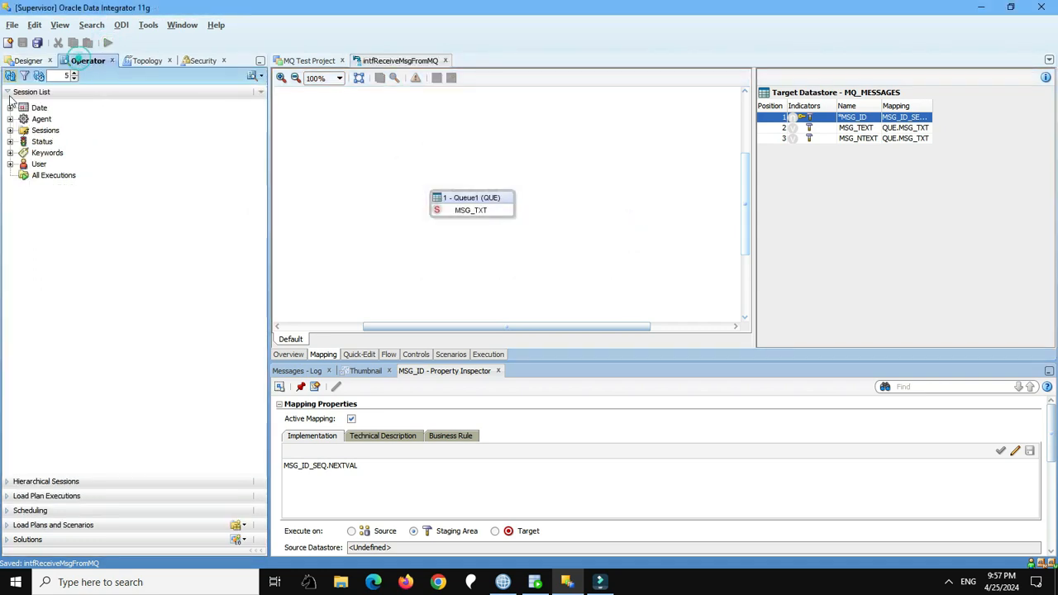
click(10, 77)
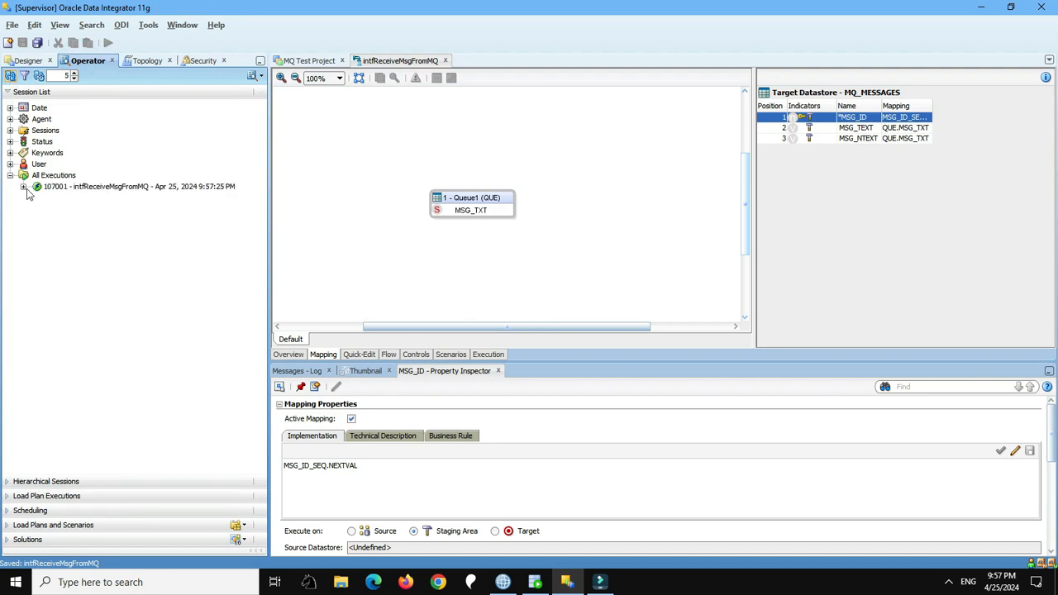
click(24, 187)
click(10, 76)
click(37, 209)
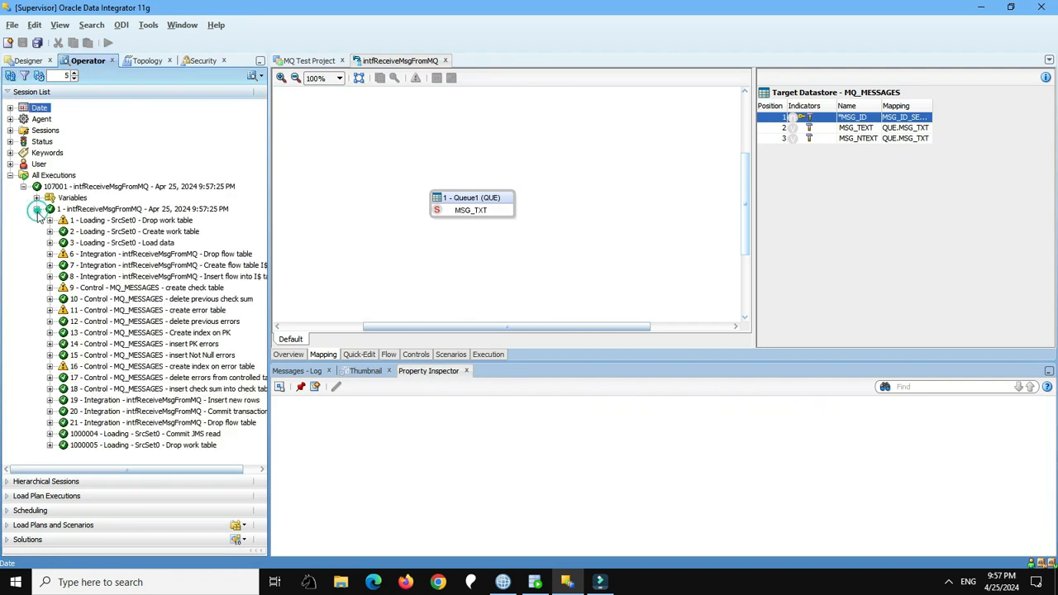
Step: Switch to Oracle SQL Developer and refresh the MQ_MESSAGES table data to check for the received message
click(535, 583)
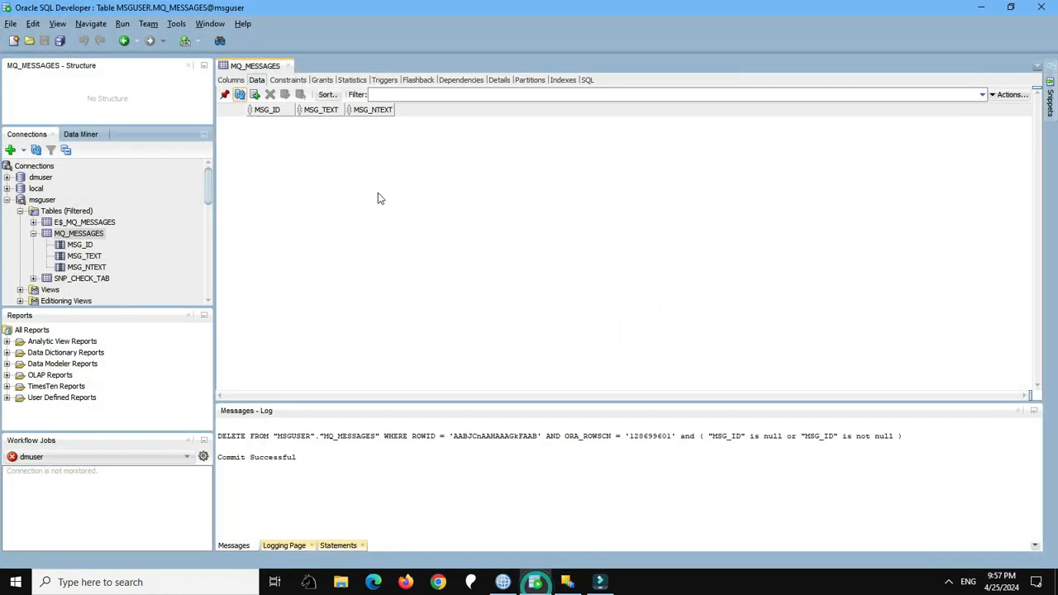
click(240, 96)
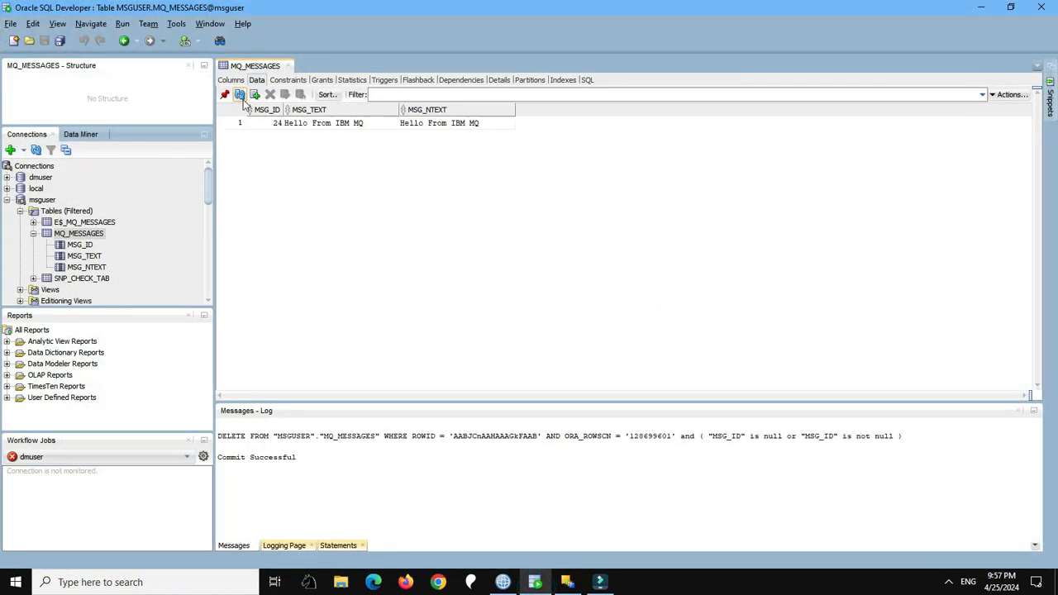
Step: Switch to WebSphere MQ Explorer, browse and refresh the messages on QUEUE1, and close the message browser
click(502, 582)
right_click(530, 123)
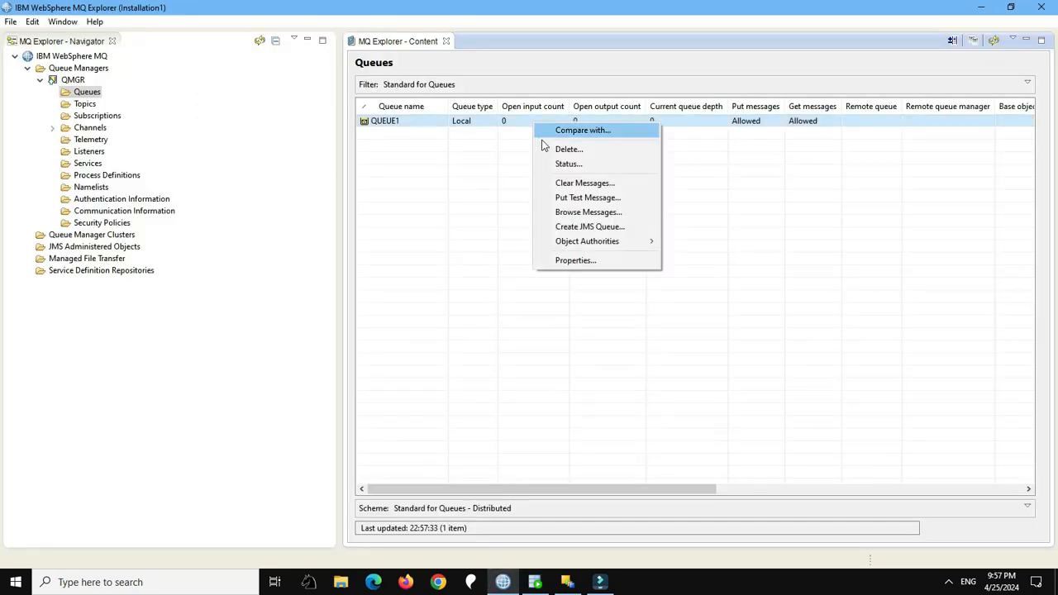
click(582, 213)
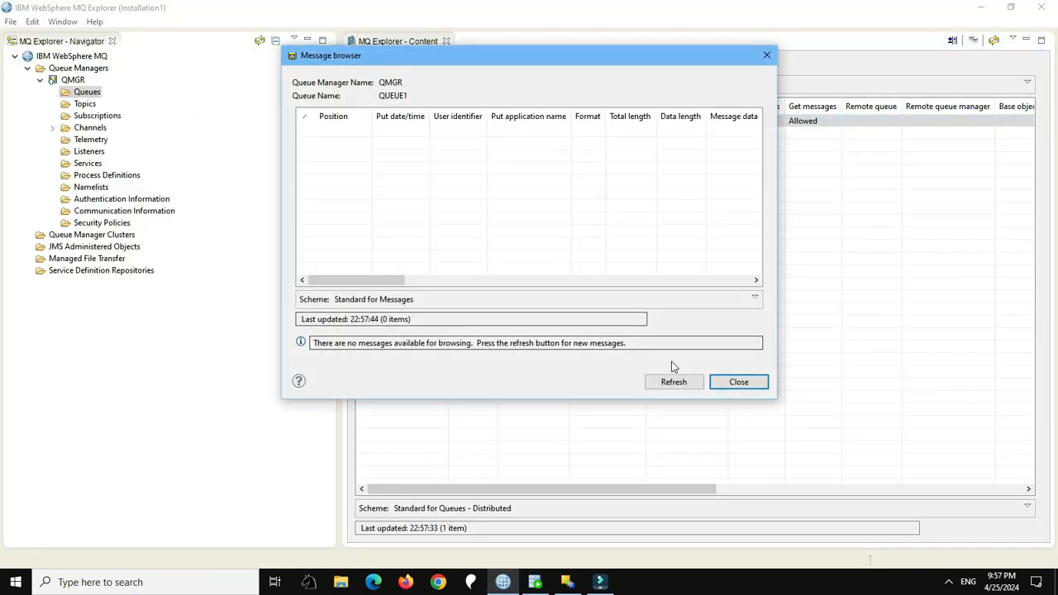
click(670, 380)
click(731, 382)
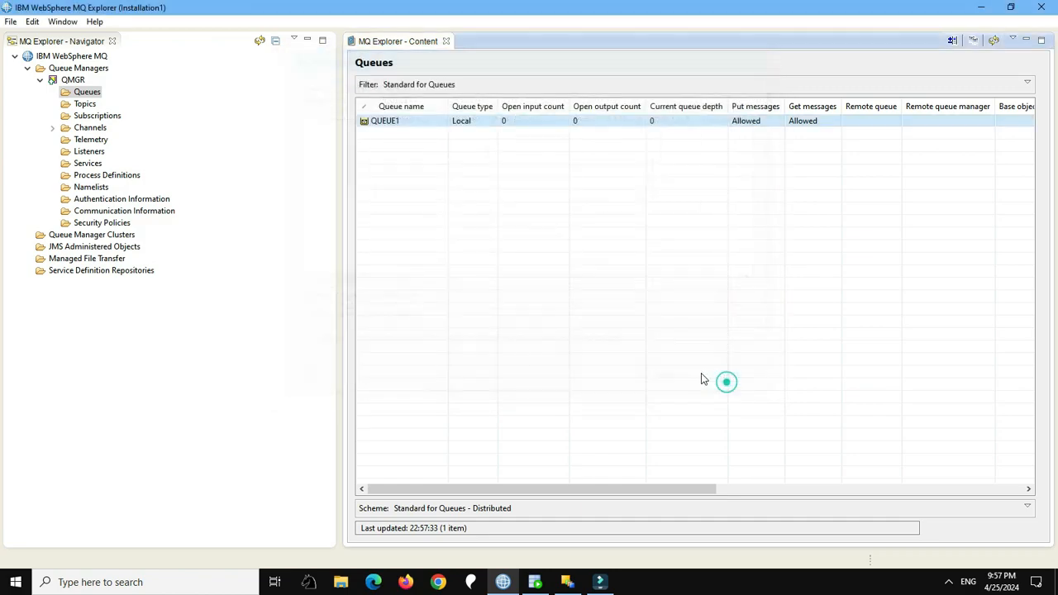
Step: Switch to Oracle Data Integrator and import the IKM SQL to JMS Append knowledge module into MQ Test Project, closing the import report
click(567, 583)
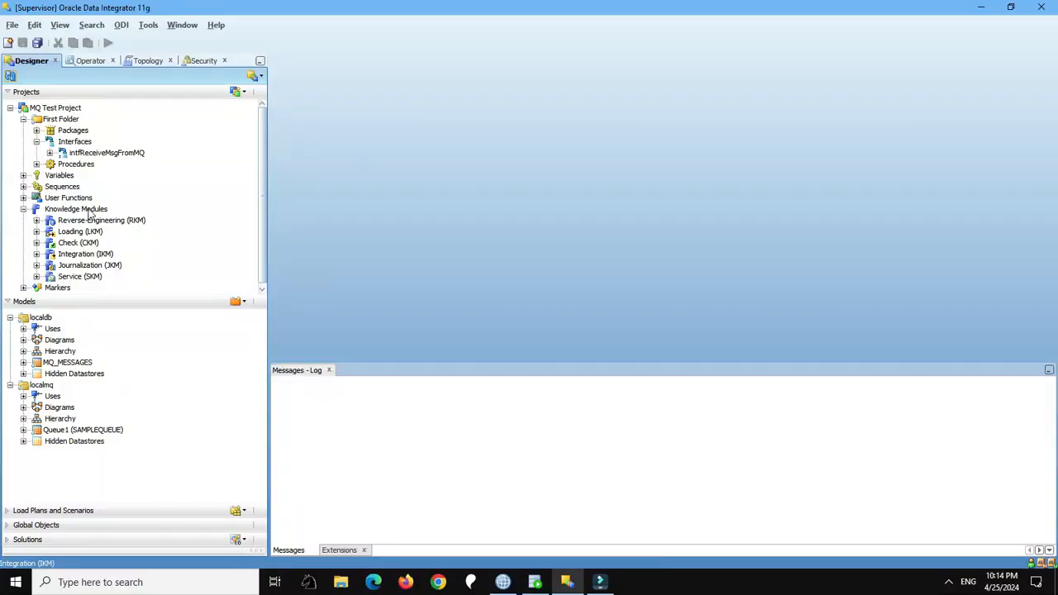
right_click(93, 211)
click(173, 218)
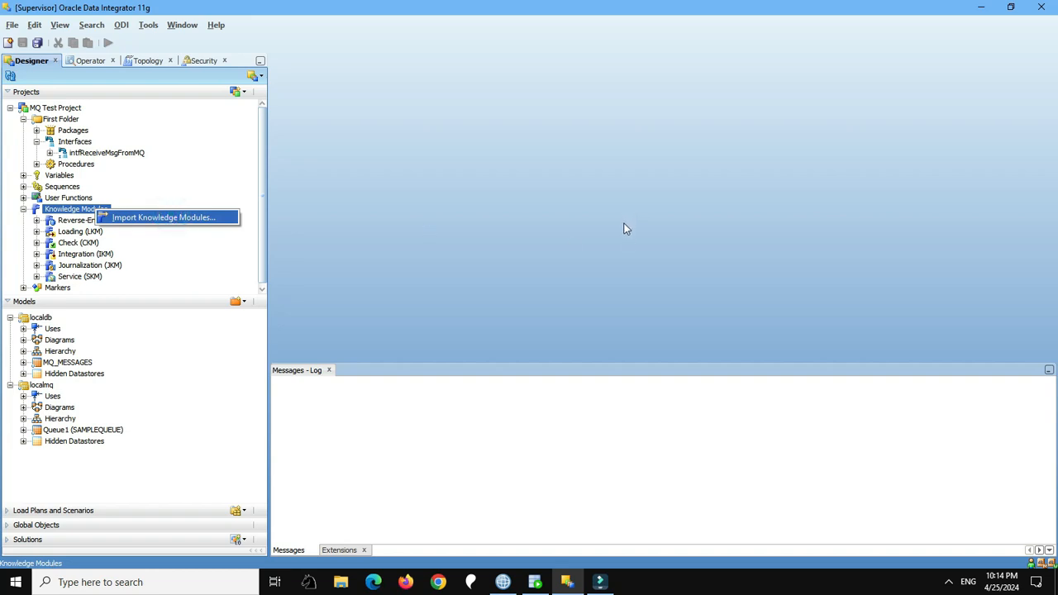
click(678, 247)
click(678, 252)
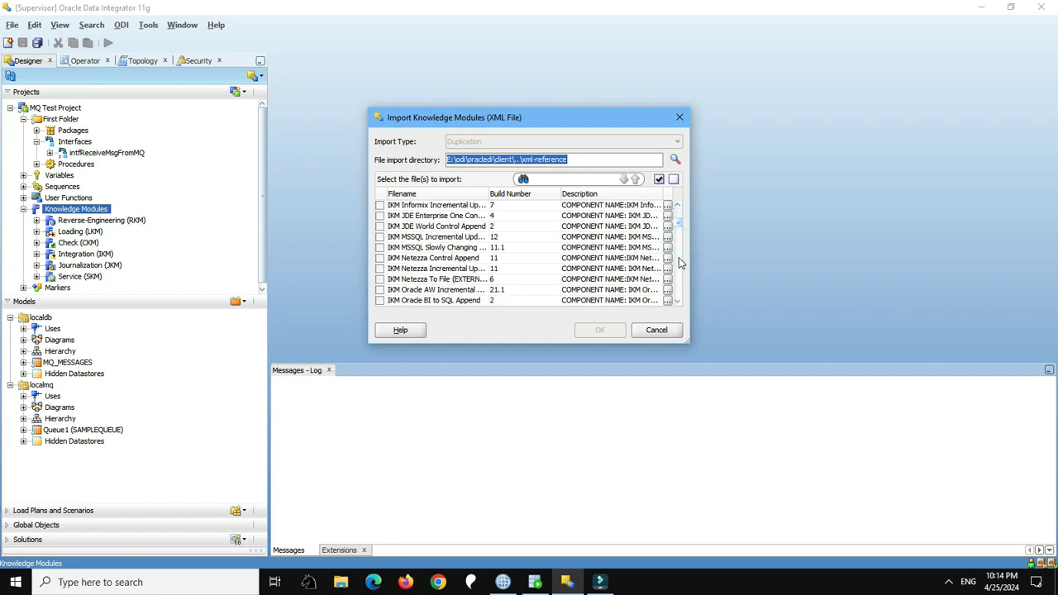
click(679, 258)
click(679, 262)
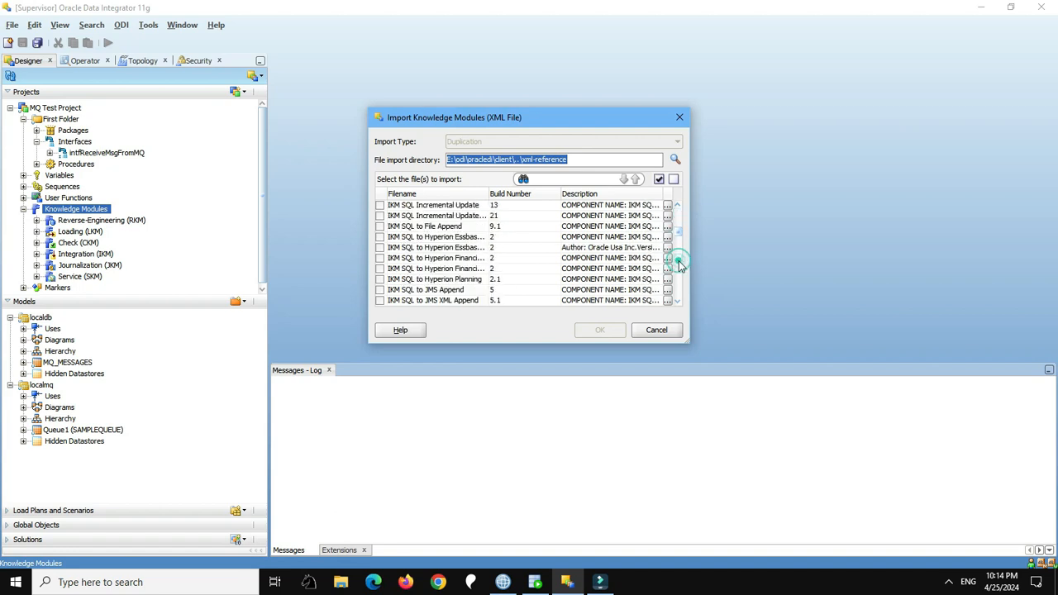
click(380, 292)
click(391, 292)
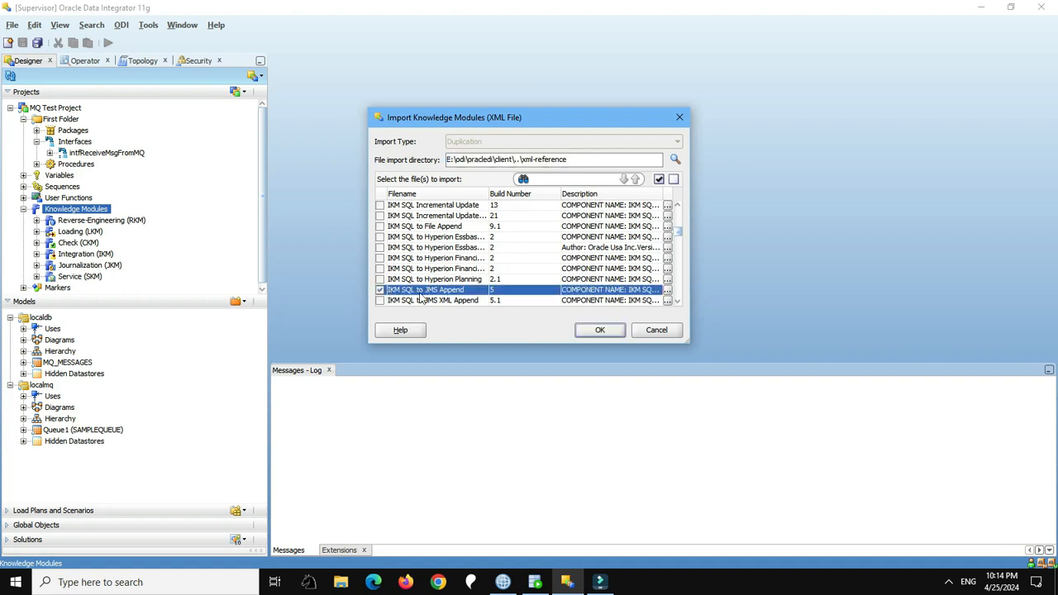
click(590, 330)
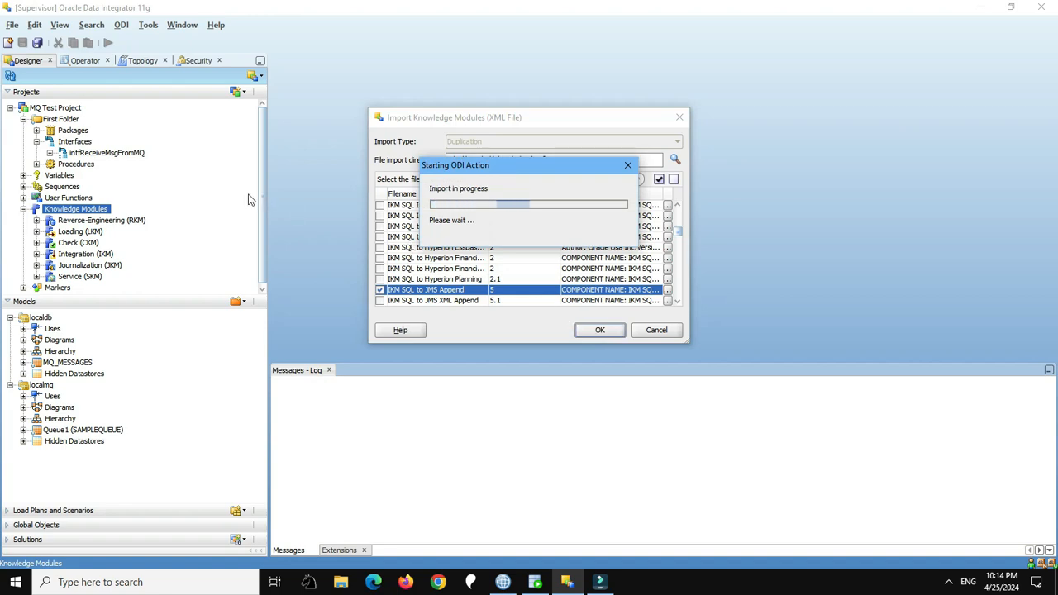
click(754, 434)
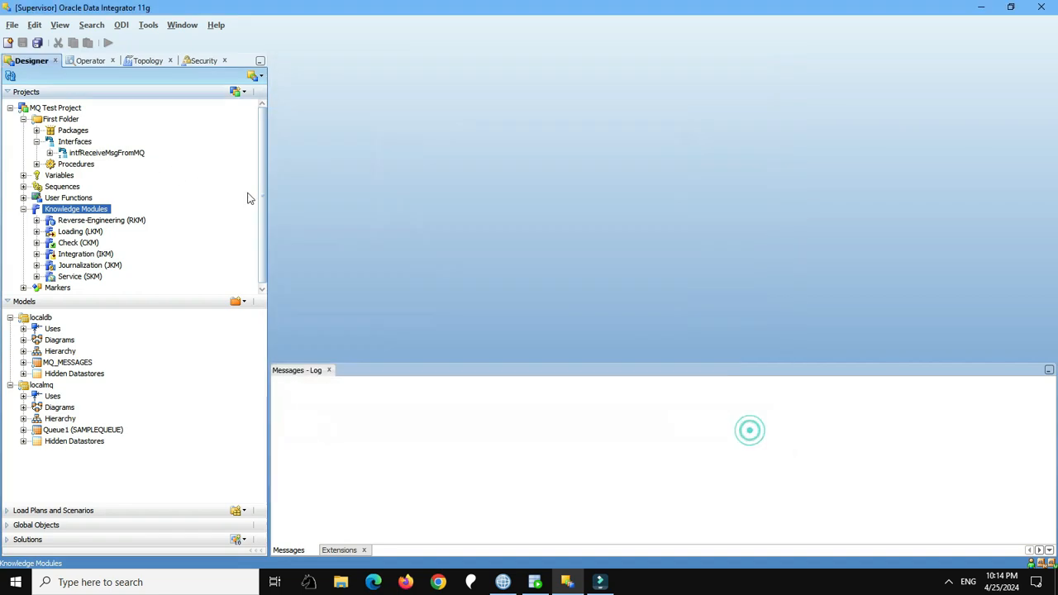
Step: Create a new interface named intfSendMsgToMQ in First Folder
right_click(88, 142)
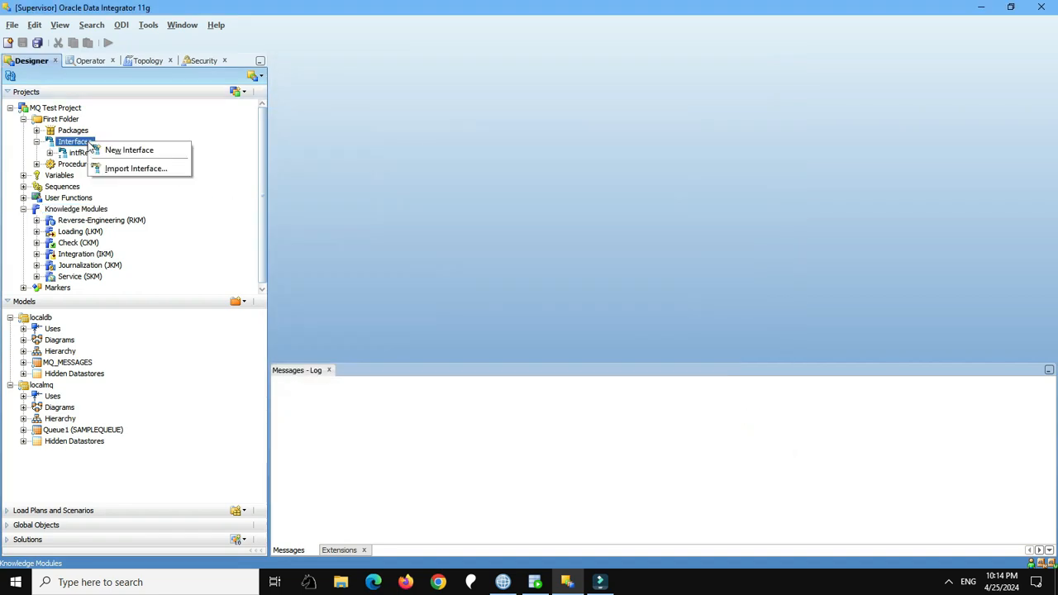
click(130, 151)
text(intfSendMsgTo)
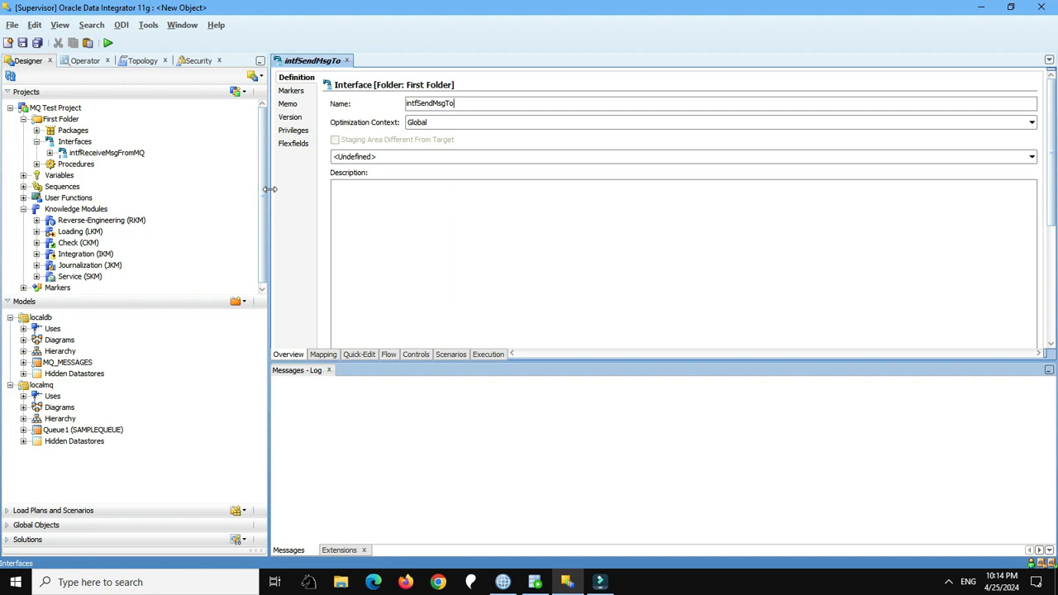
text(MQ)
Step: Set Queue1 as target and MQ_MESSAGES as source, decline automatic mapping, and map MSG_TEXT to the target column MSG_TXT
click(324, 354)
click(91, 430)
drag(422, 358, 817, 232)
drag(79, 364, 427, 190)
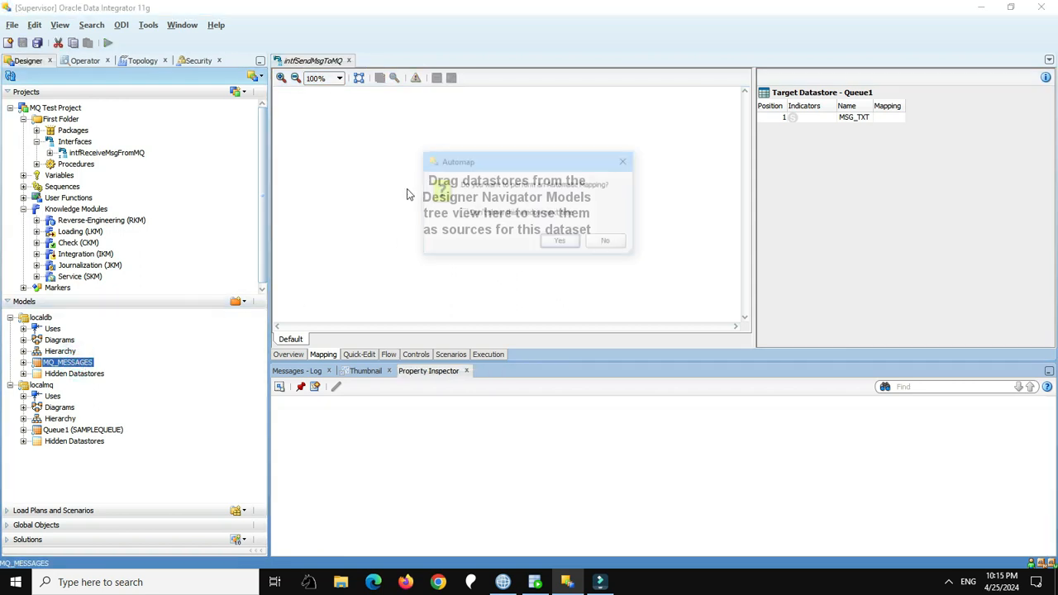
click(615, 243)
drag(489, 210, 831, 120)
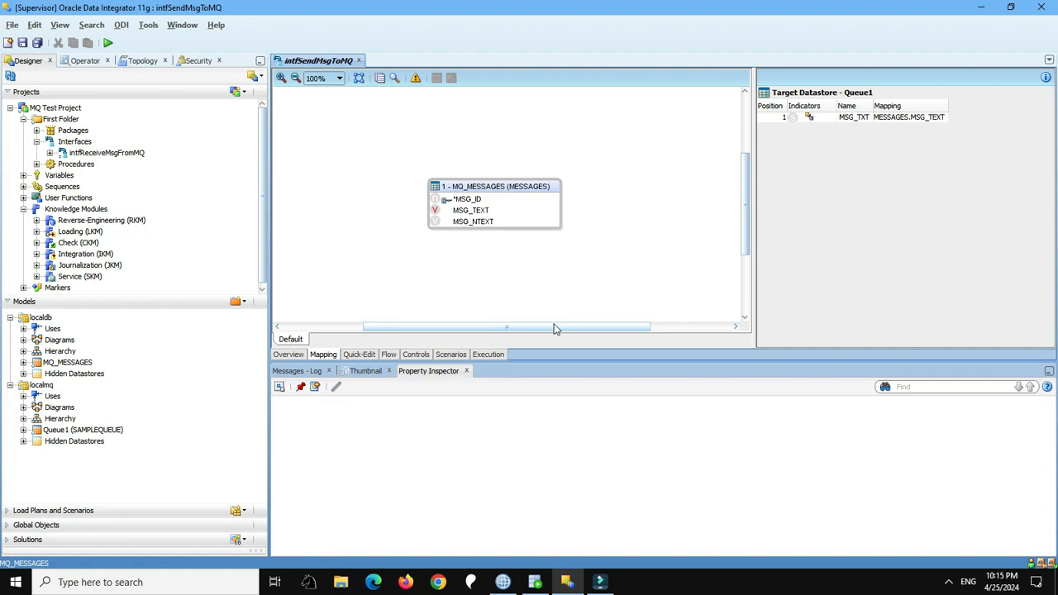
Step: Enable a staging area different from the target for intfSendMsgToMQ and choose Oracle: localdb_log
click(291, 356)
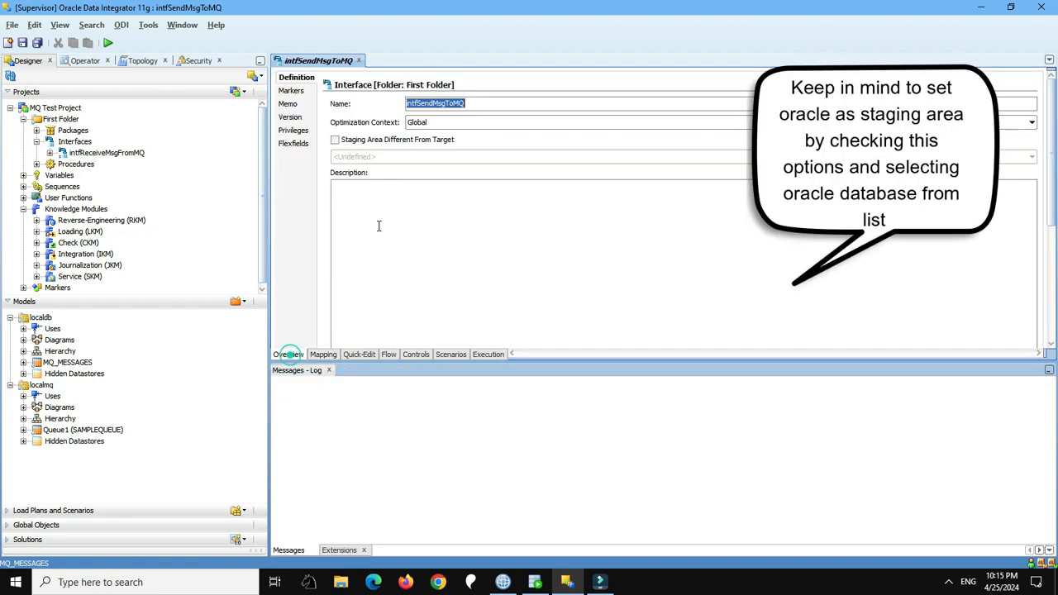
click(355, 139)
click(368, 156)
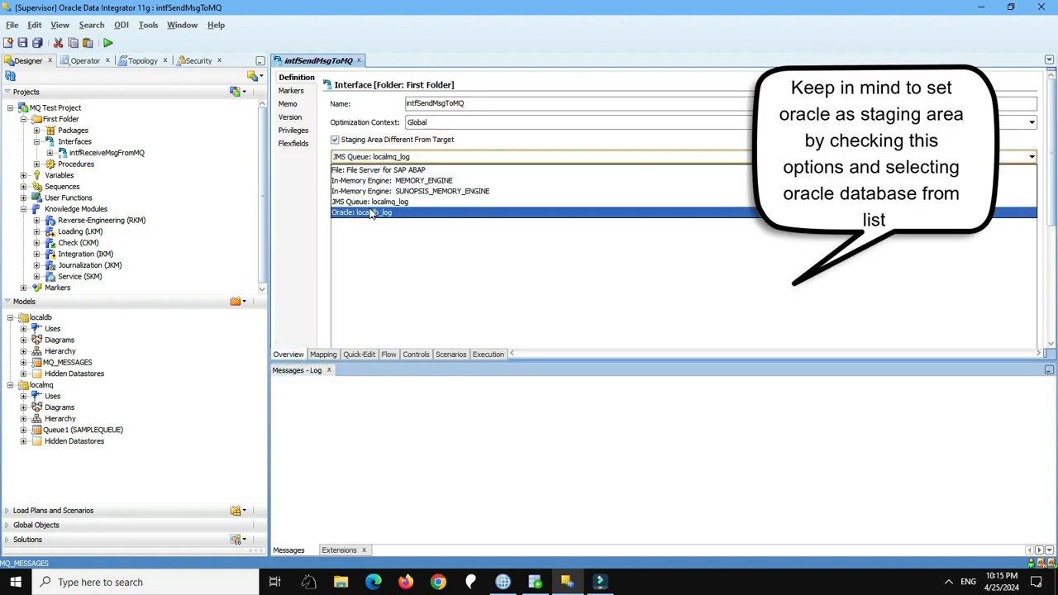
click(370, 211)
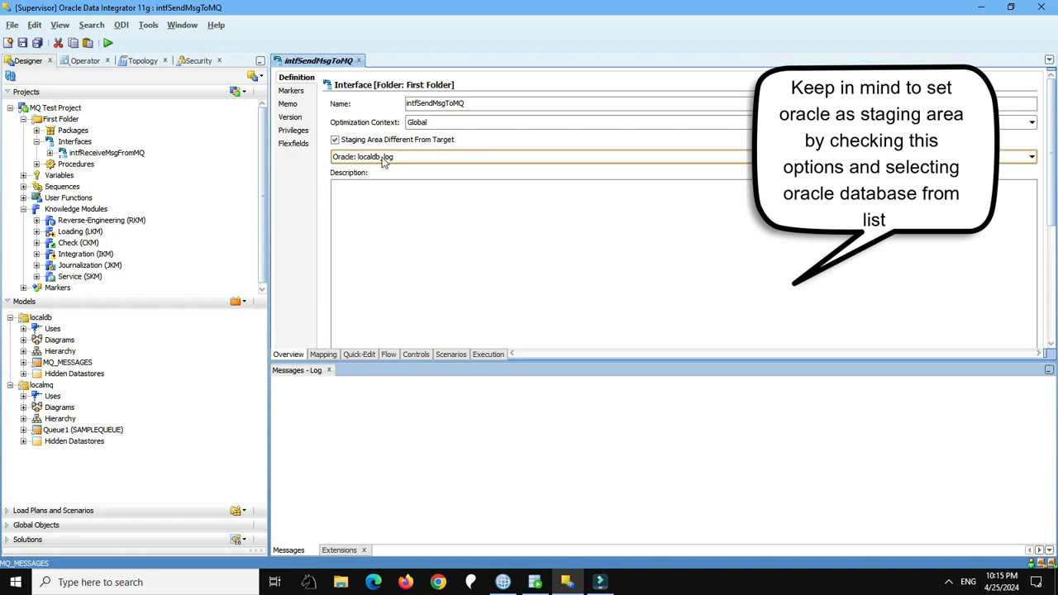
Step: Set the target's IKM to IKM SQL to JMS Append in the interface flow and save the interface
click(387, 354)
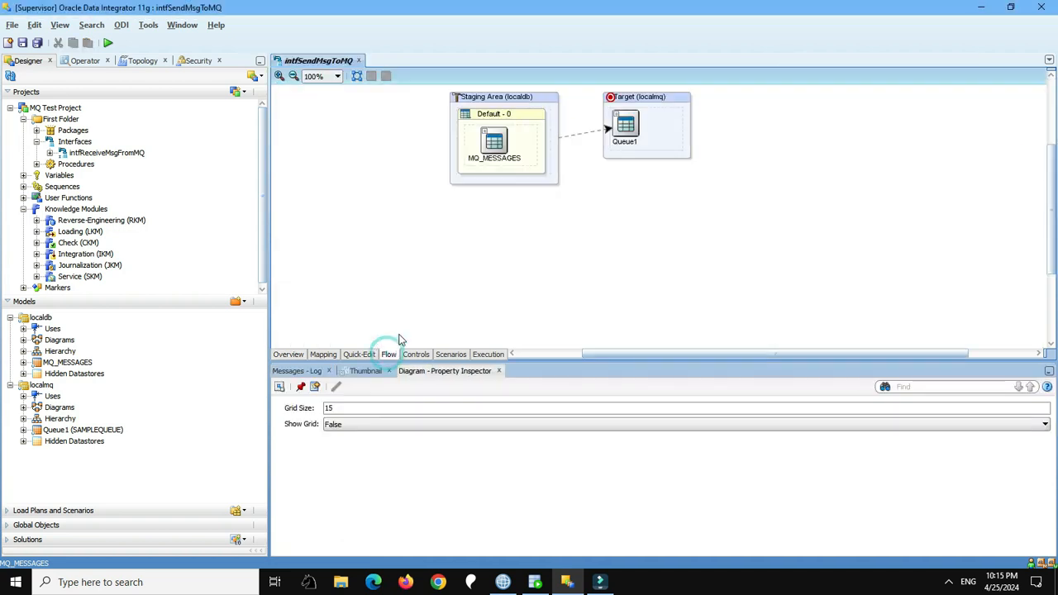
click(620, 107)
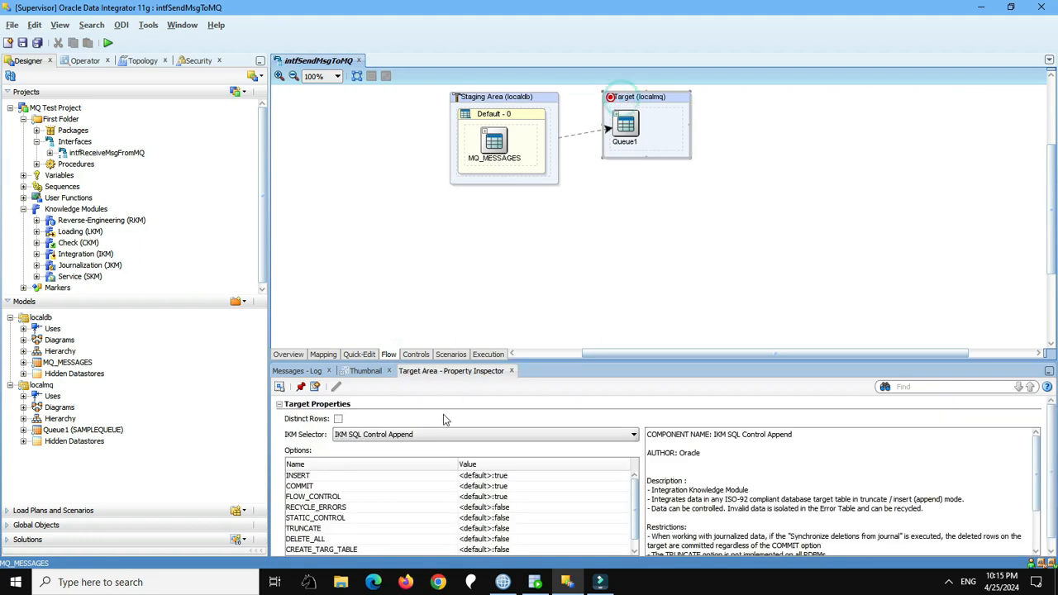
click(421, 435)
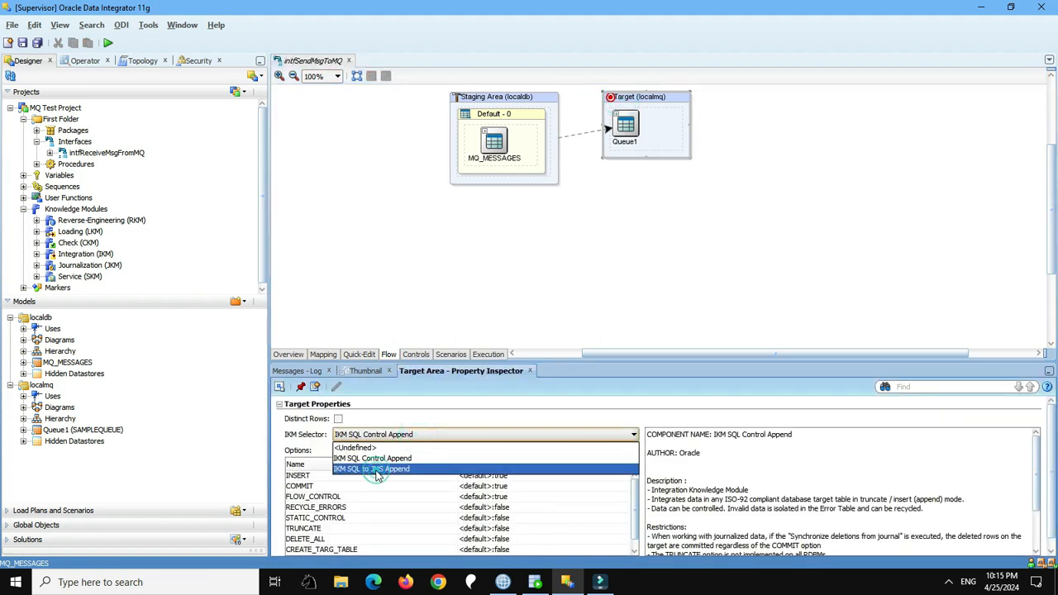
click(376, 469)
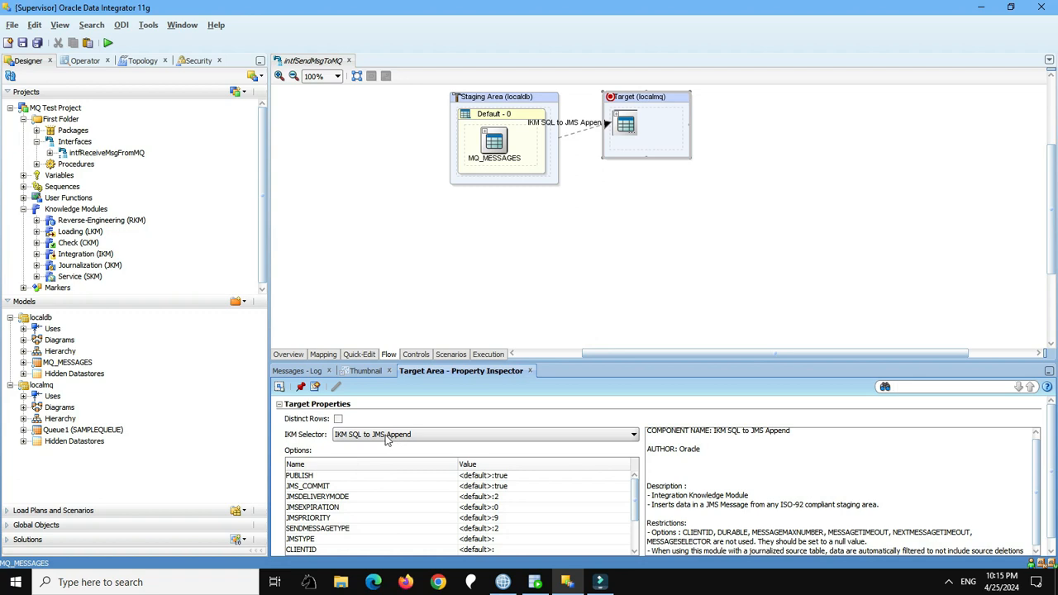
click(37, 42)
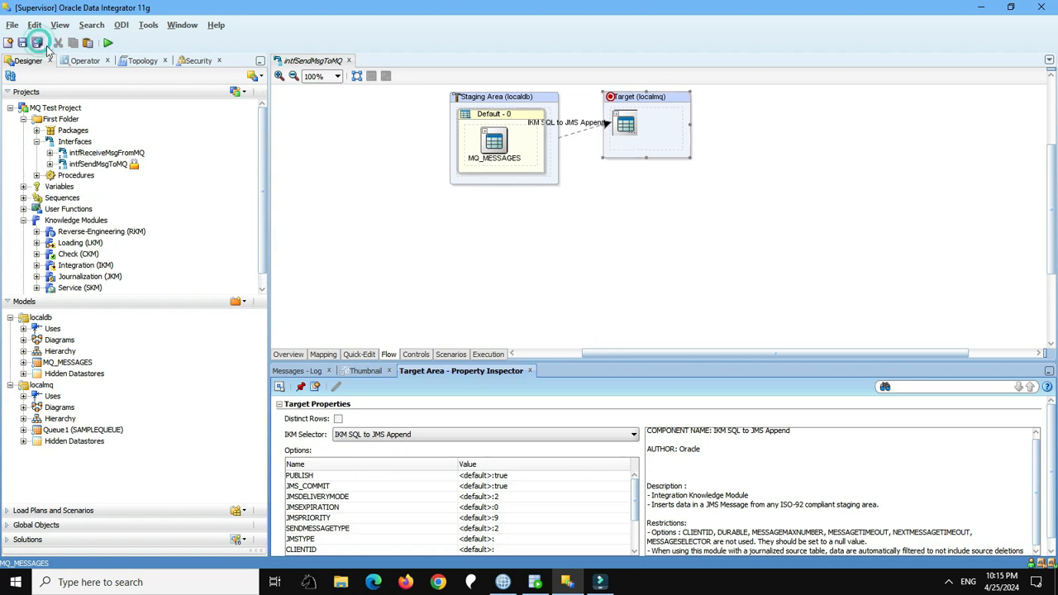
Step: Switch to Oracle SQL Developer and insert an MQ_MESSAGES row with MSG_ID 1 and MSG_TEXT "Message From Oracle Database", committing it
click(535, 582)
click(254, 95)
text(1)
drag(347, 109, 458, 109)
click(436, 124)
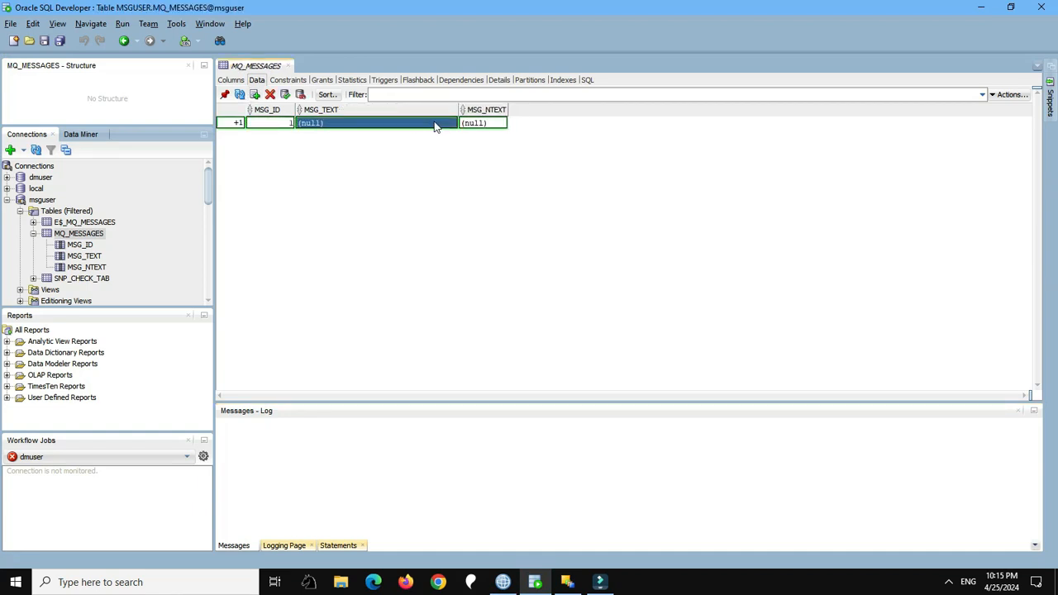
text(Message From Oracle Database)
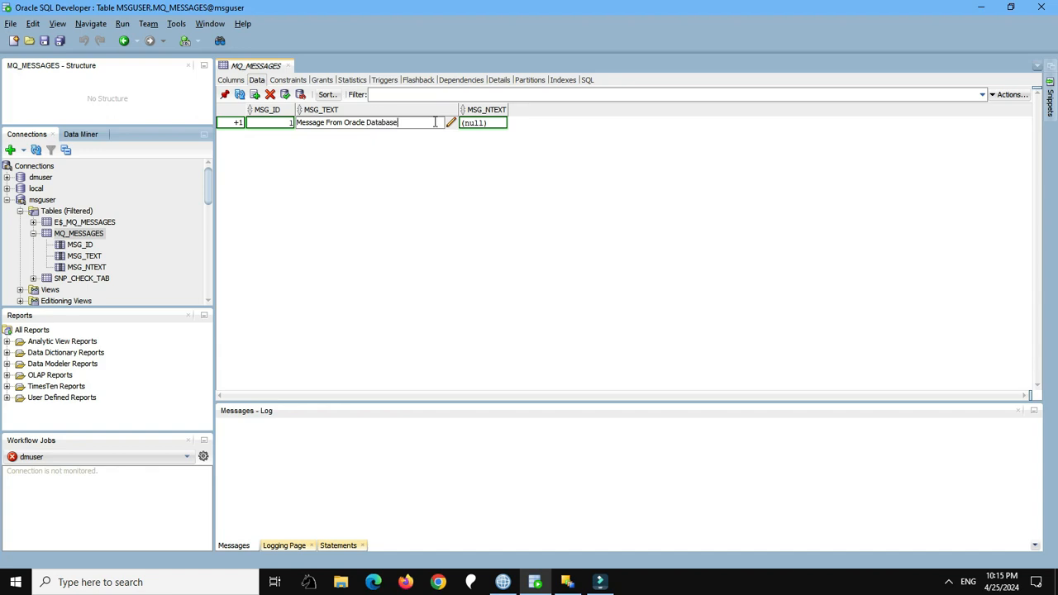
key(Return)
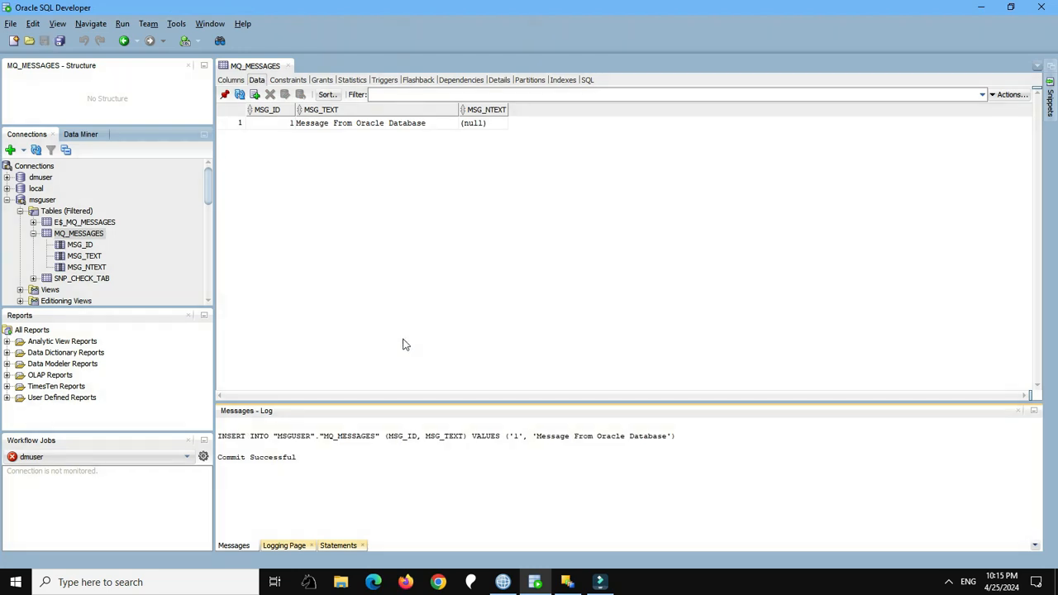
Step: Switch back to Oracle Data Integrator and execute the intfSendMsgToMQ interface, dismissing the session notice
mouse_move(569, 586)
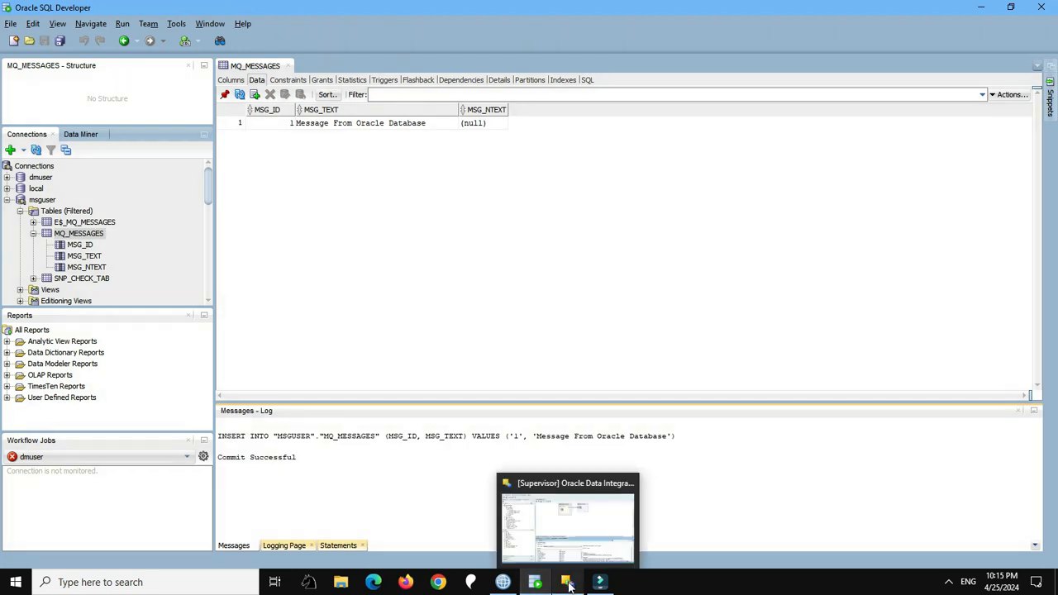
click(569, 585)
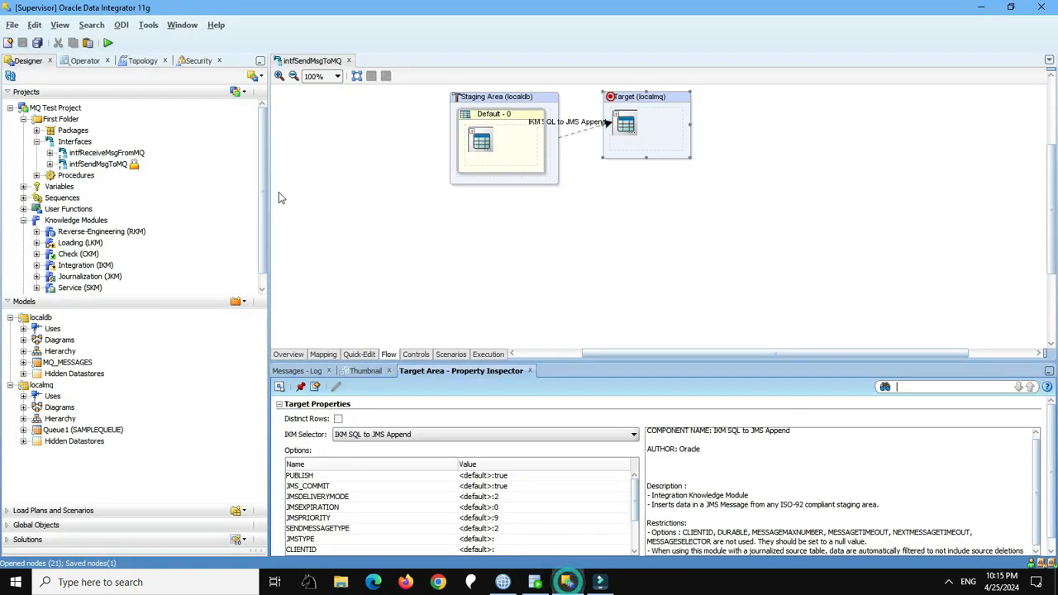
click(107, 42)
click(536, 257)
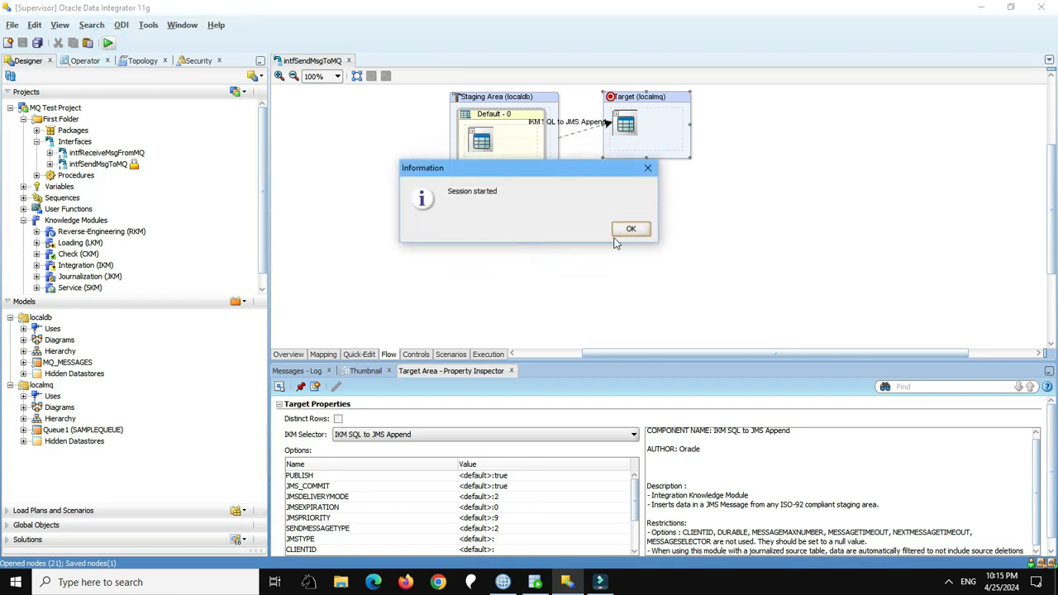
click(632, 229)
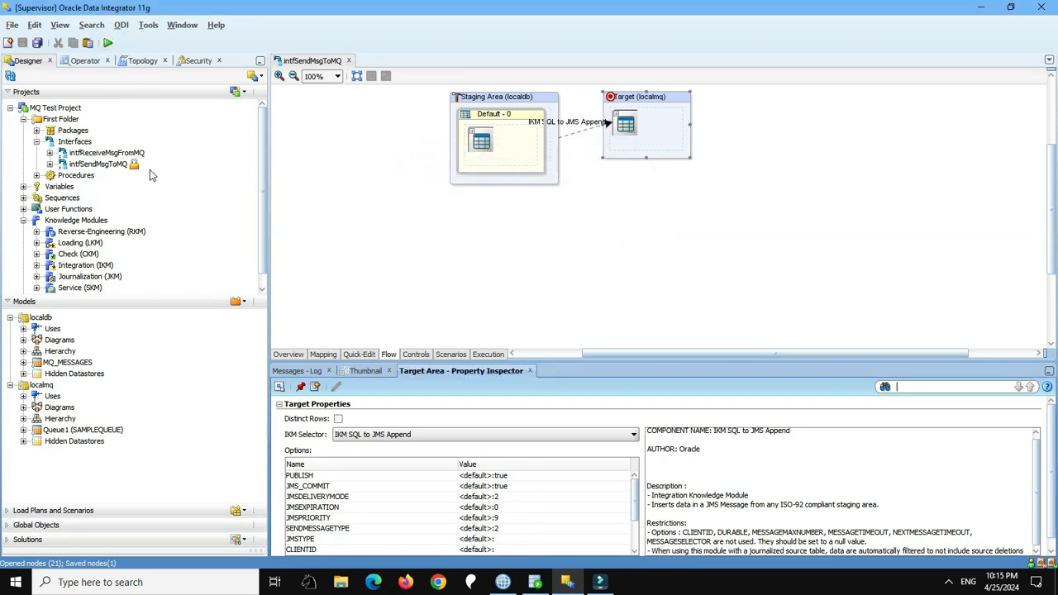
Step: Refresh the session list in Operator and expand the intfSendMsgToMQ session to examine its execution steps
click(83, 61)
click(10, 75)
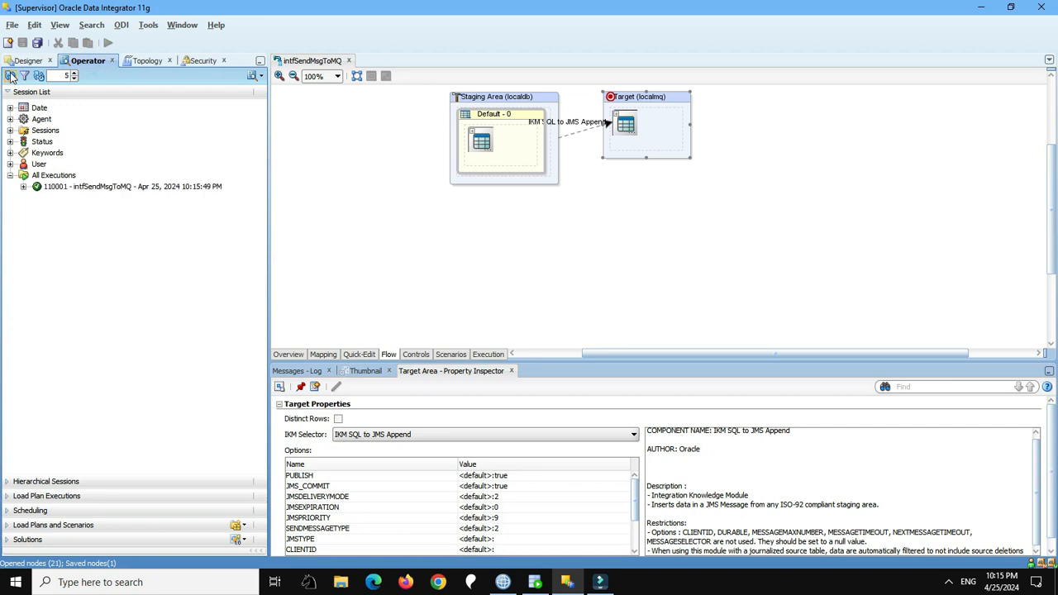
click(23, 186)
click(36, 209)
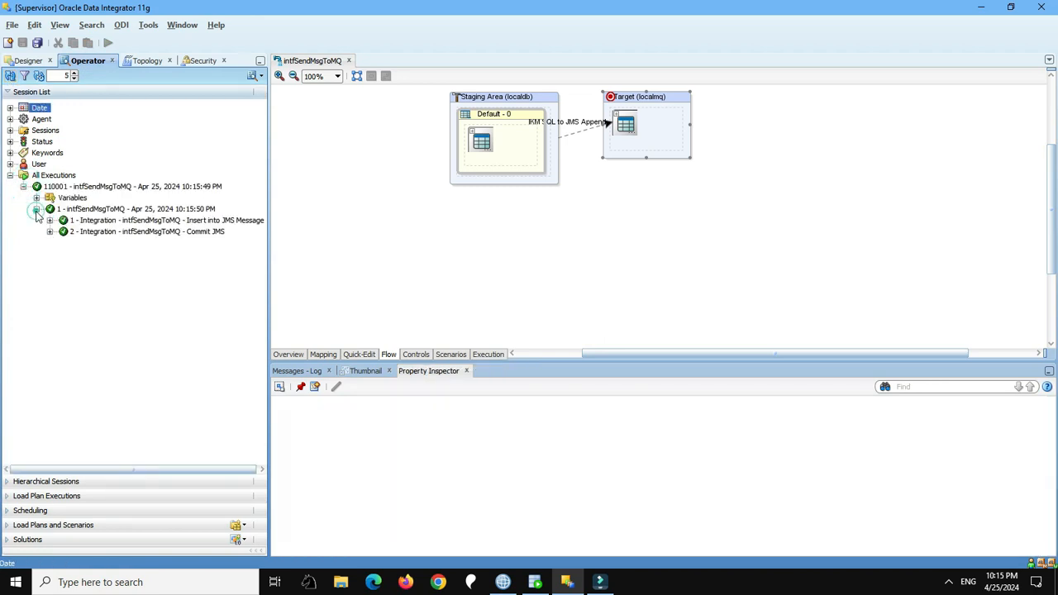
Step: Switch to WebSphere MQ Explorer, browse QUEUE1, examine the data of its first message, and close the message windows
click(504, 582)
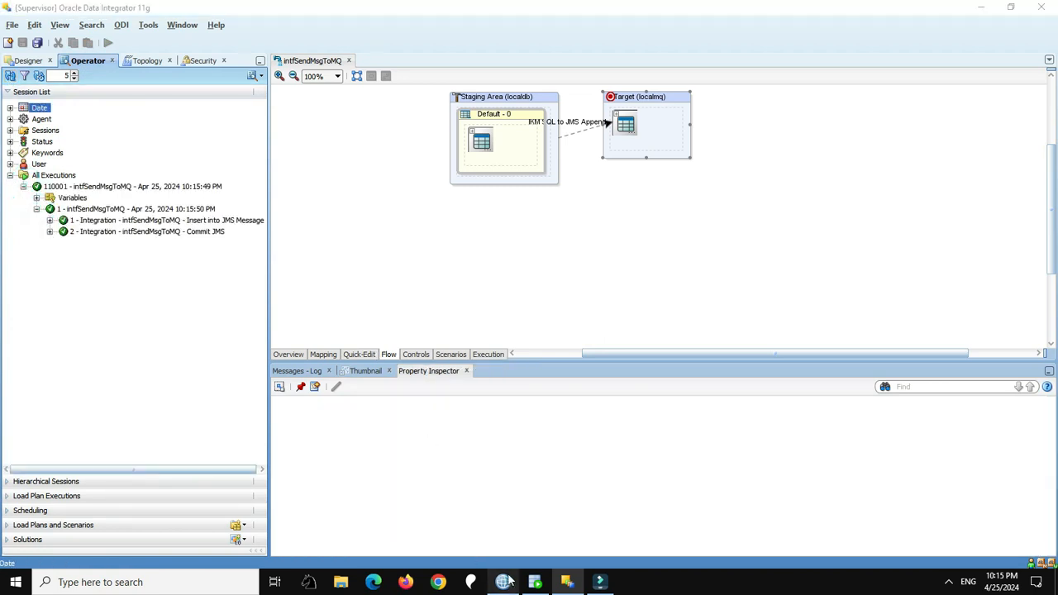
right_click(499, 126)
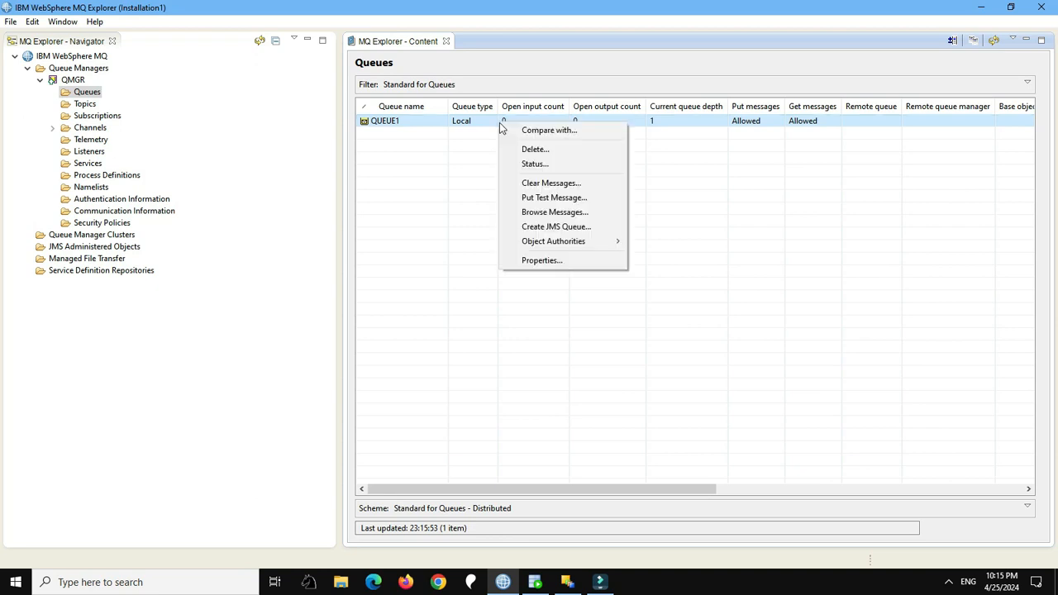
click(551, 213)
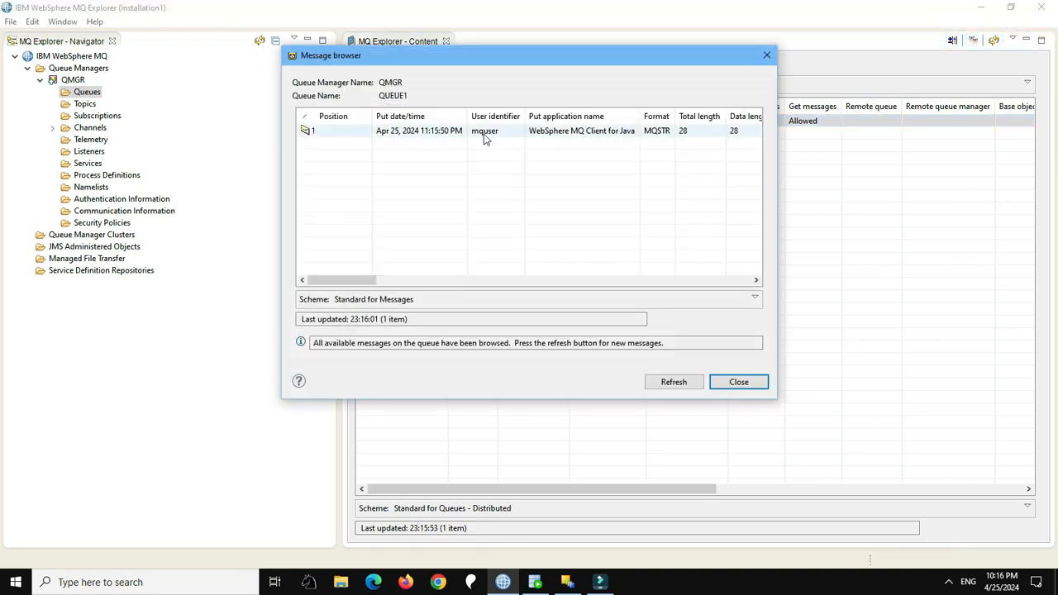
double_click(454, 133)
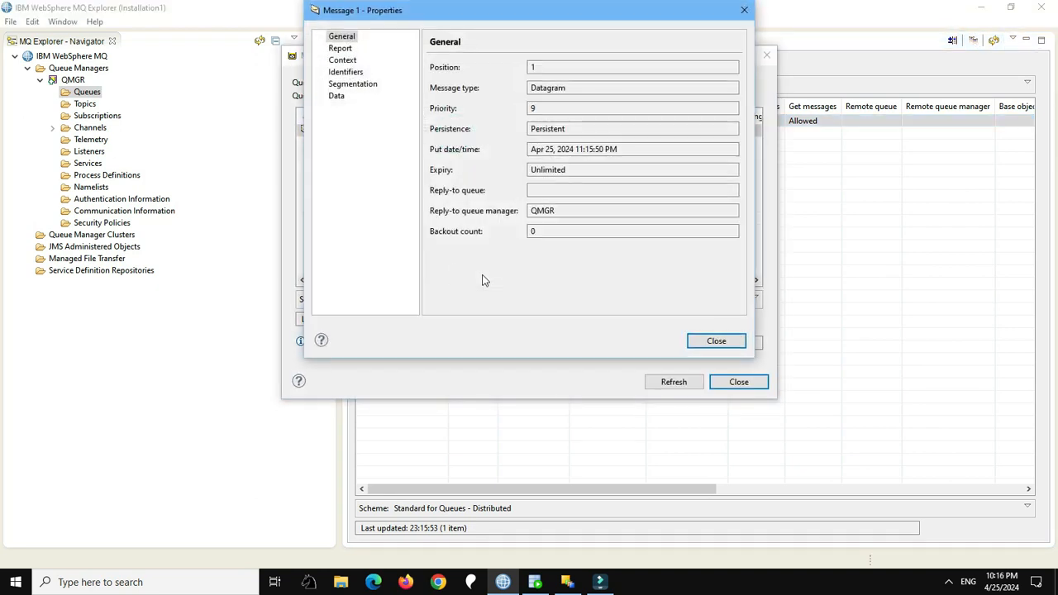
click(336, 95)
drag(660, 169, 545, 170)
click(716, 341)
click(739, 382)
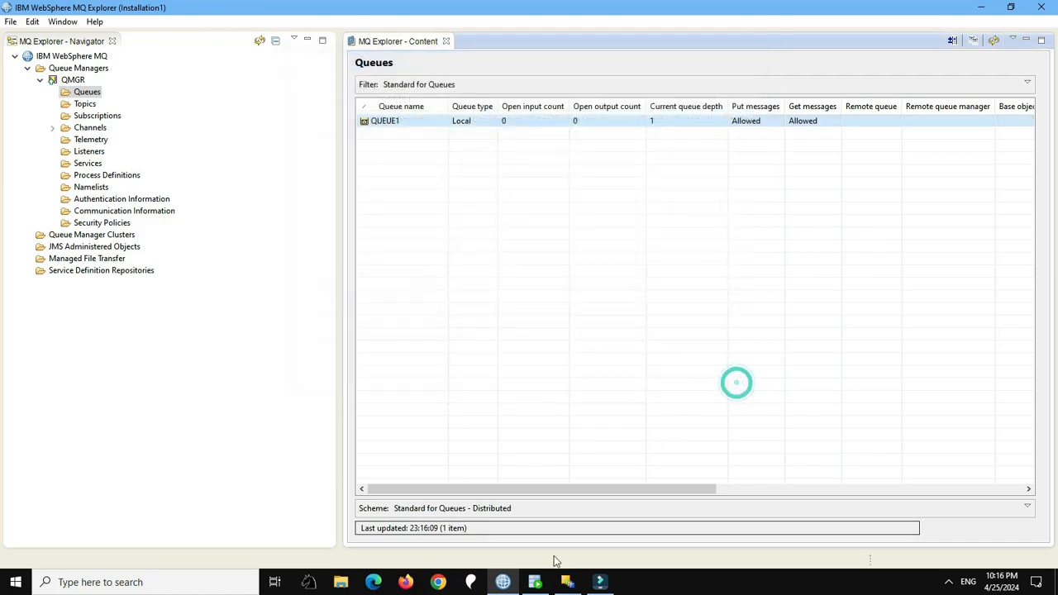